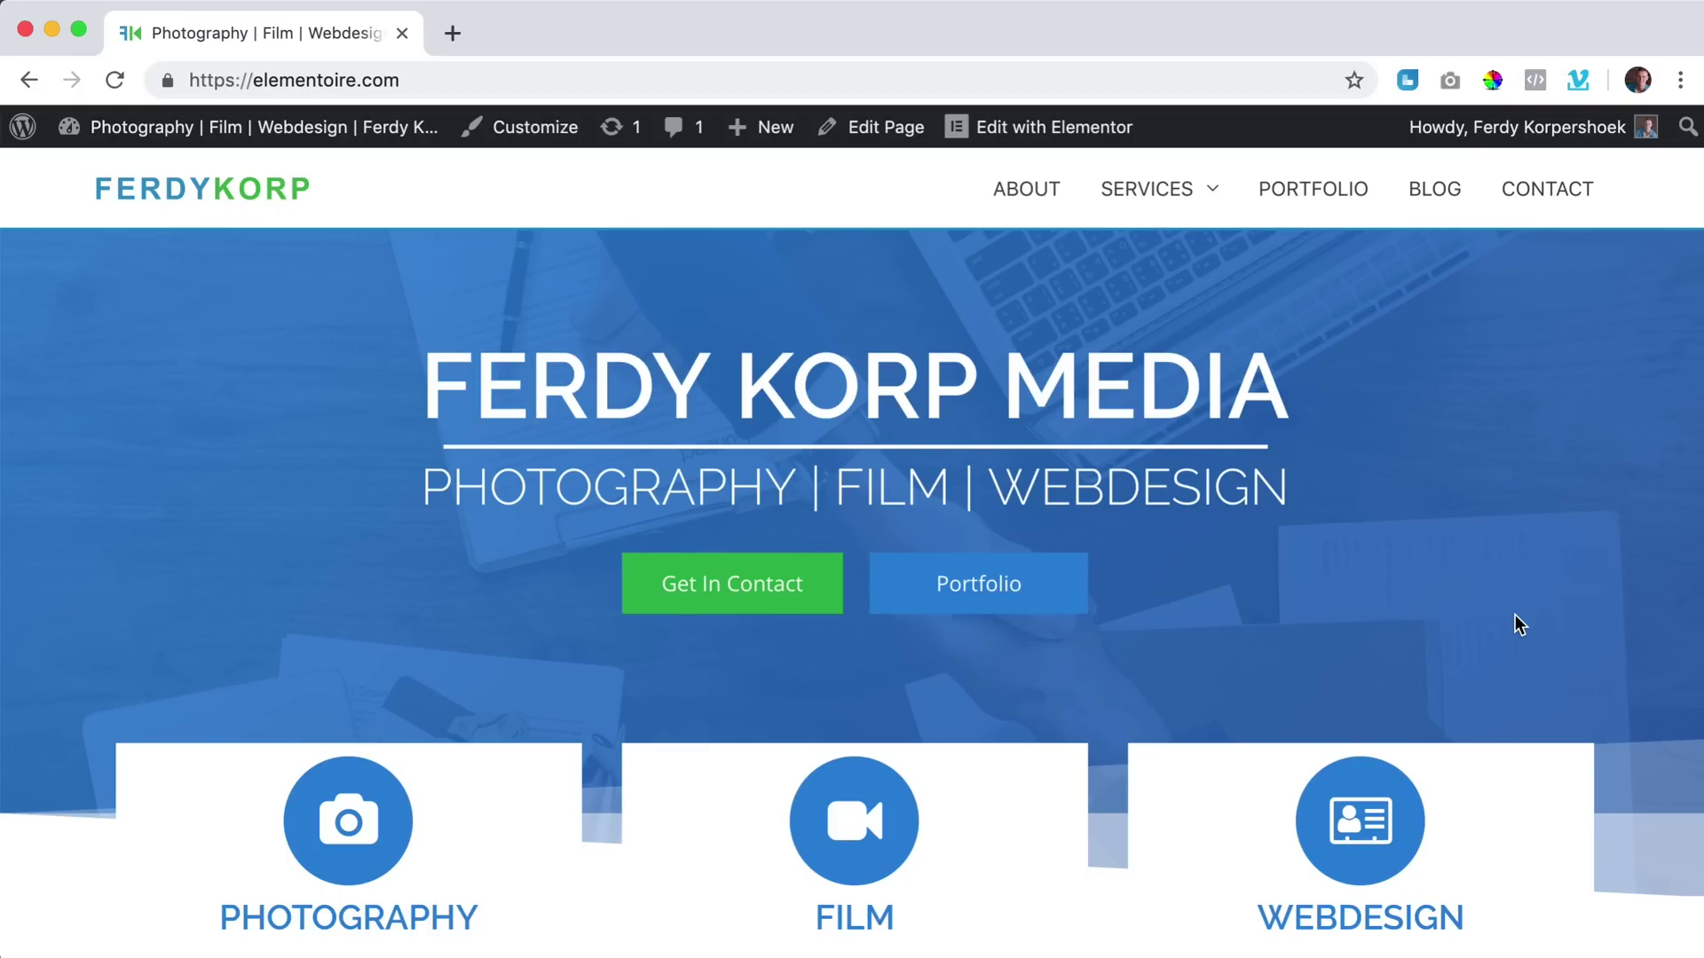
# Open the About page from the site's main navigation menu.
pyautogui.click(1030, 192)
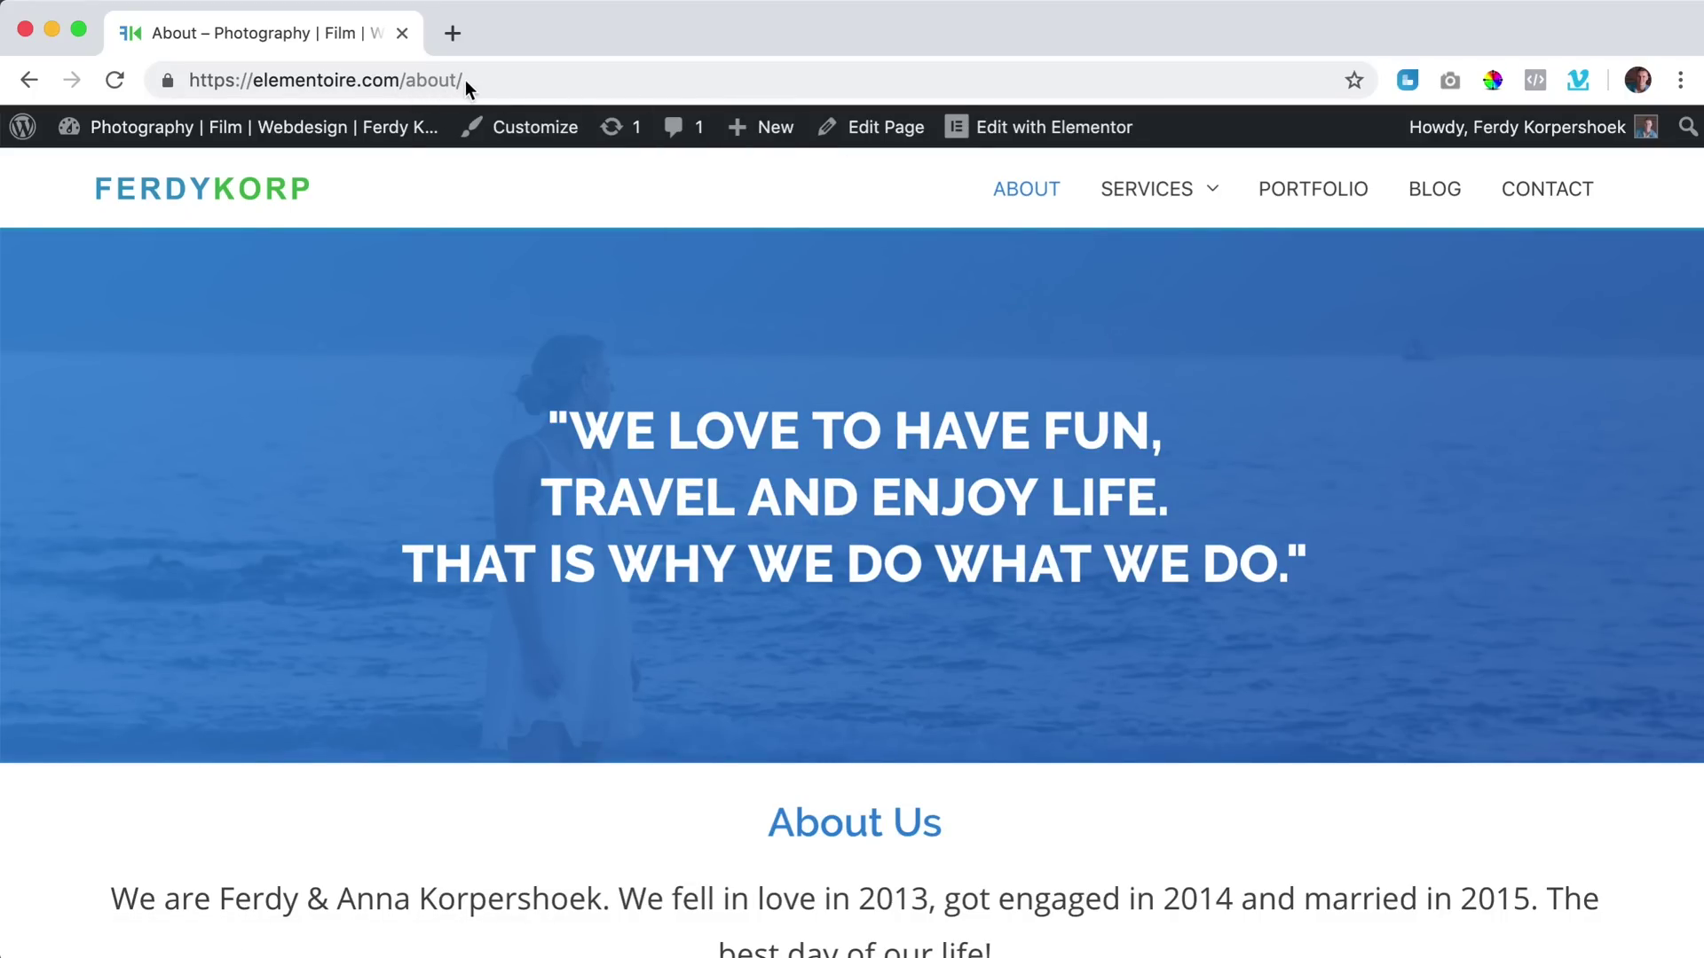
pyautogui.click(552, 80)
pyautogui.hotkey('ctrl', 'c')
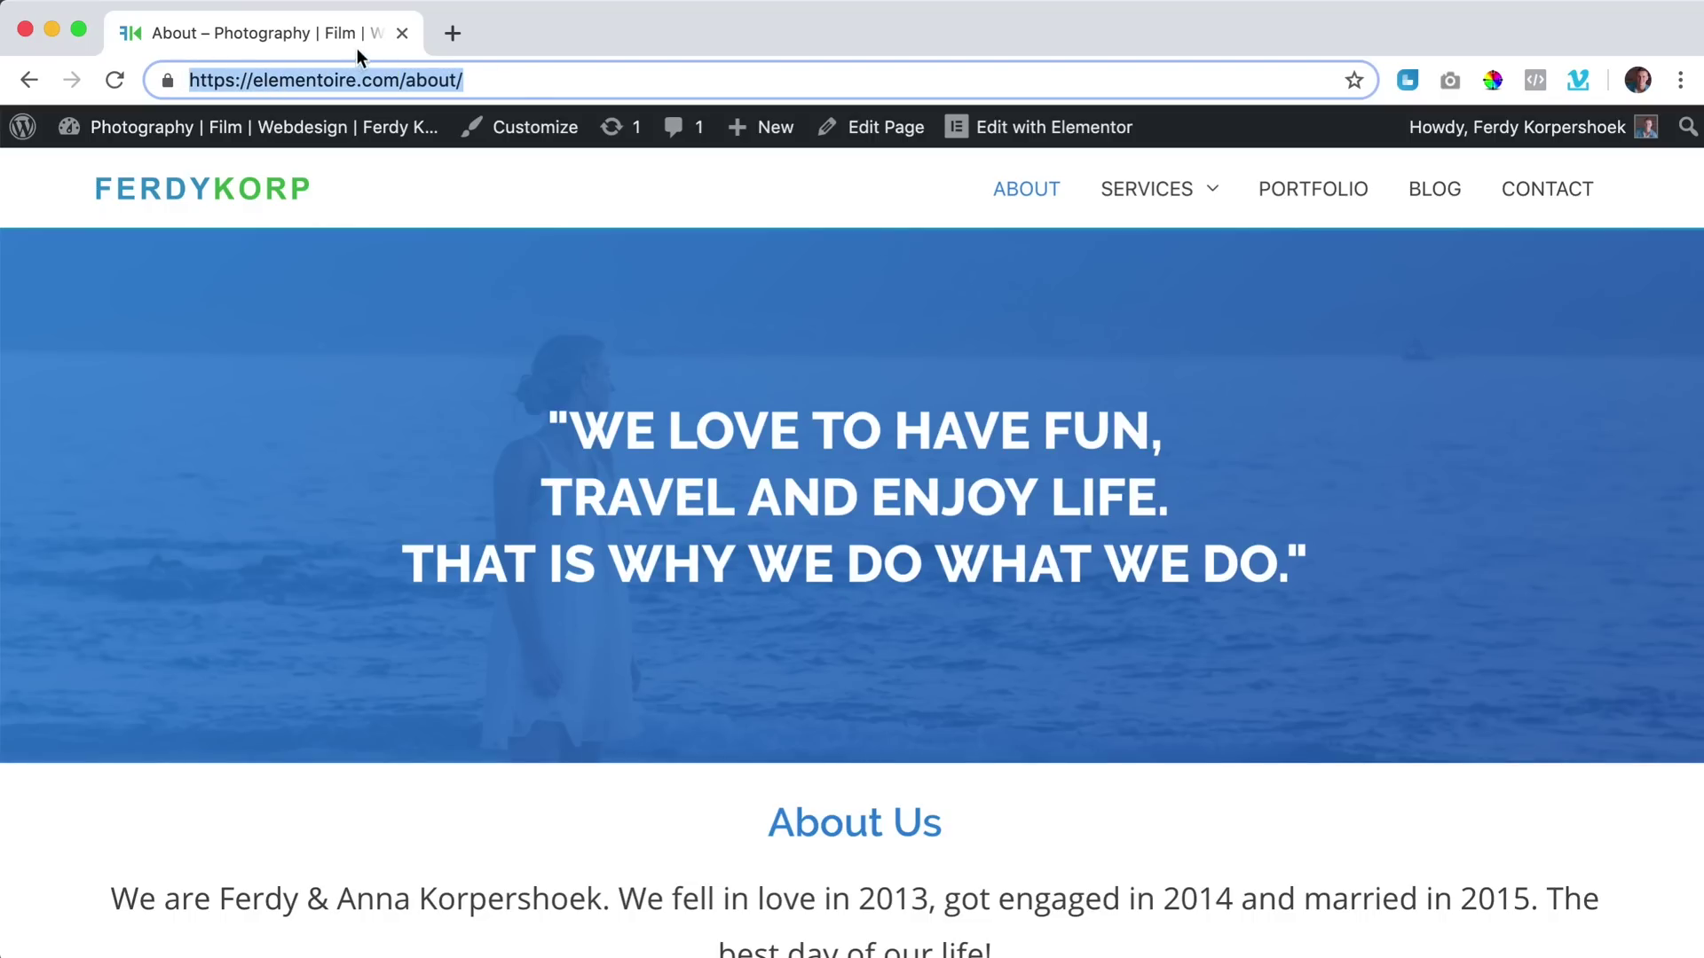
pyautogui.click(442, 35)
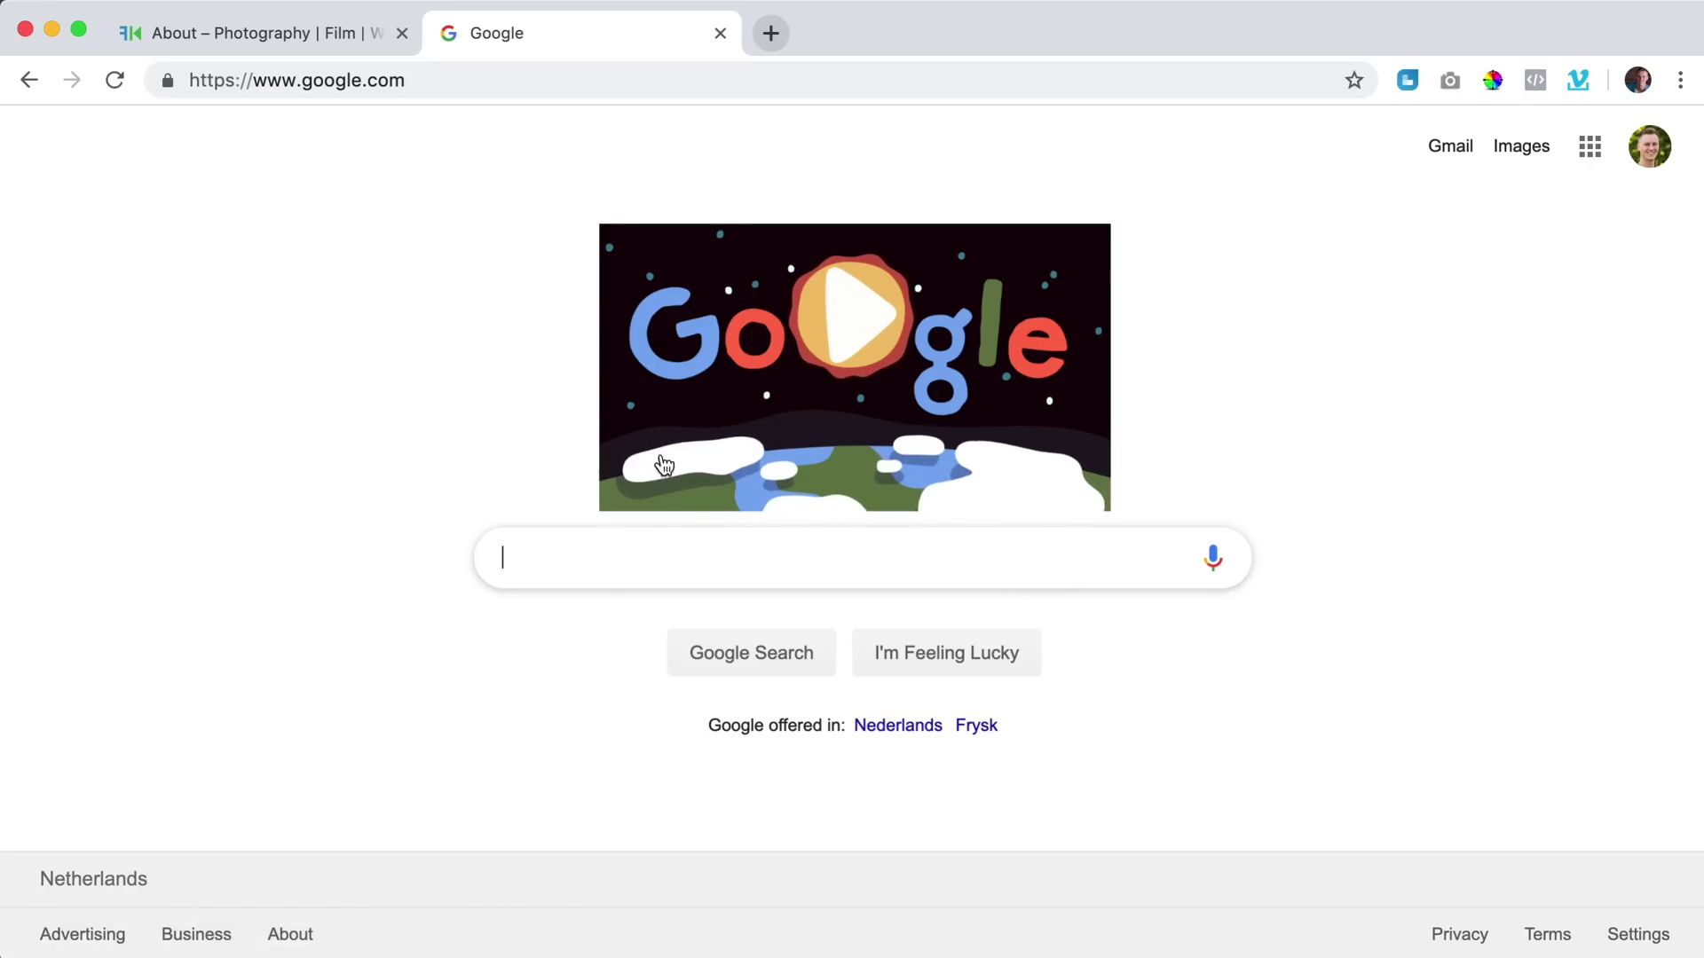
pyautogui.hotkey('ctrl', 'v')
pyautogui.click(779, 658)
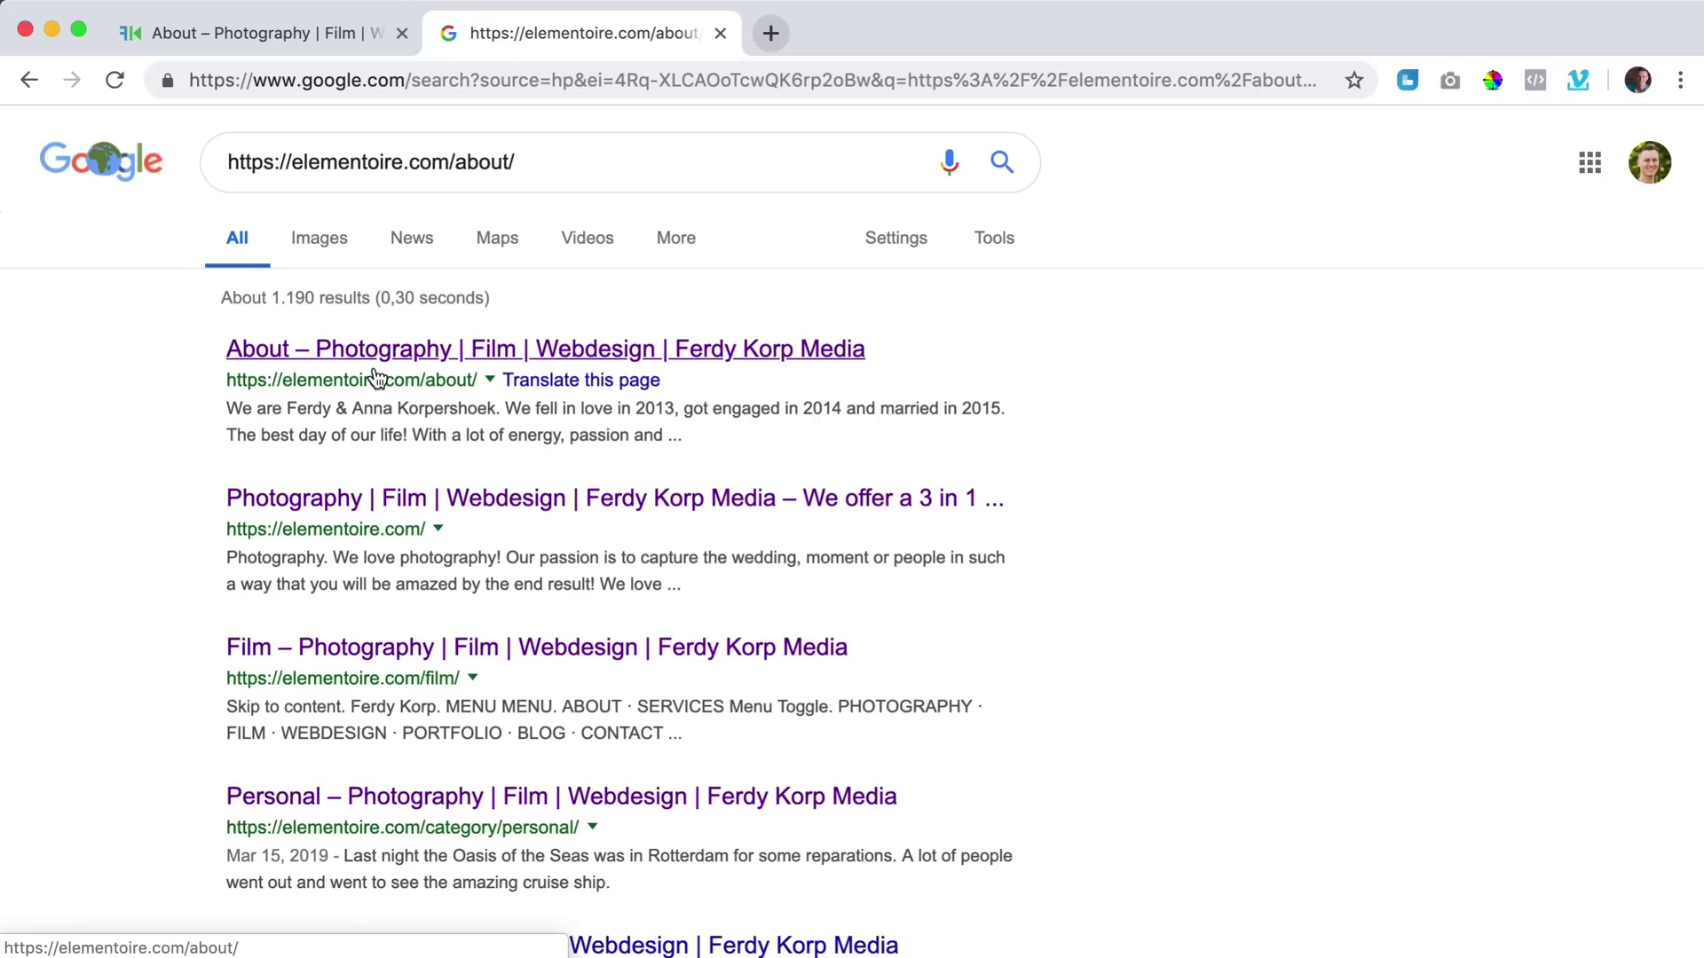
pyautogui.click(433, 353)
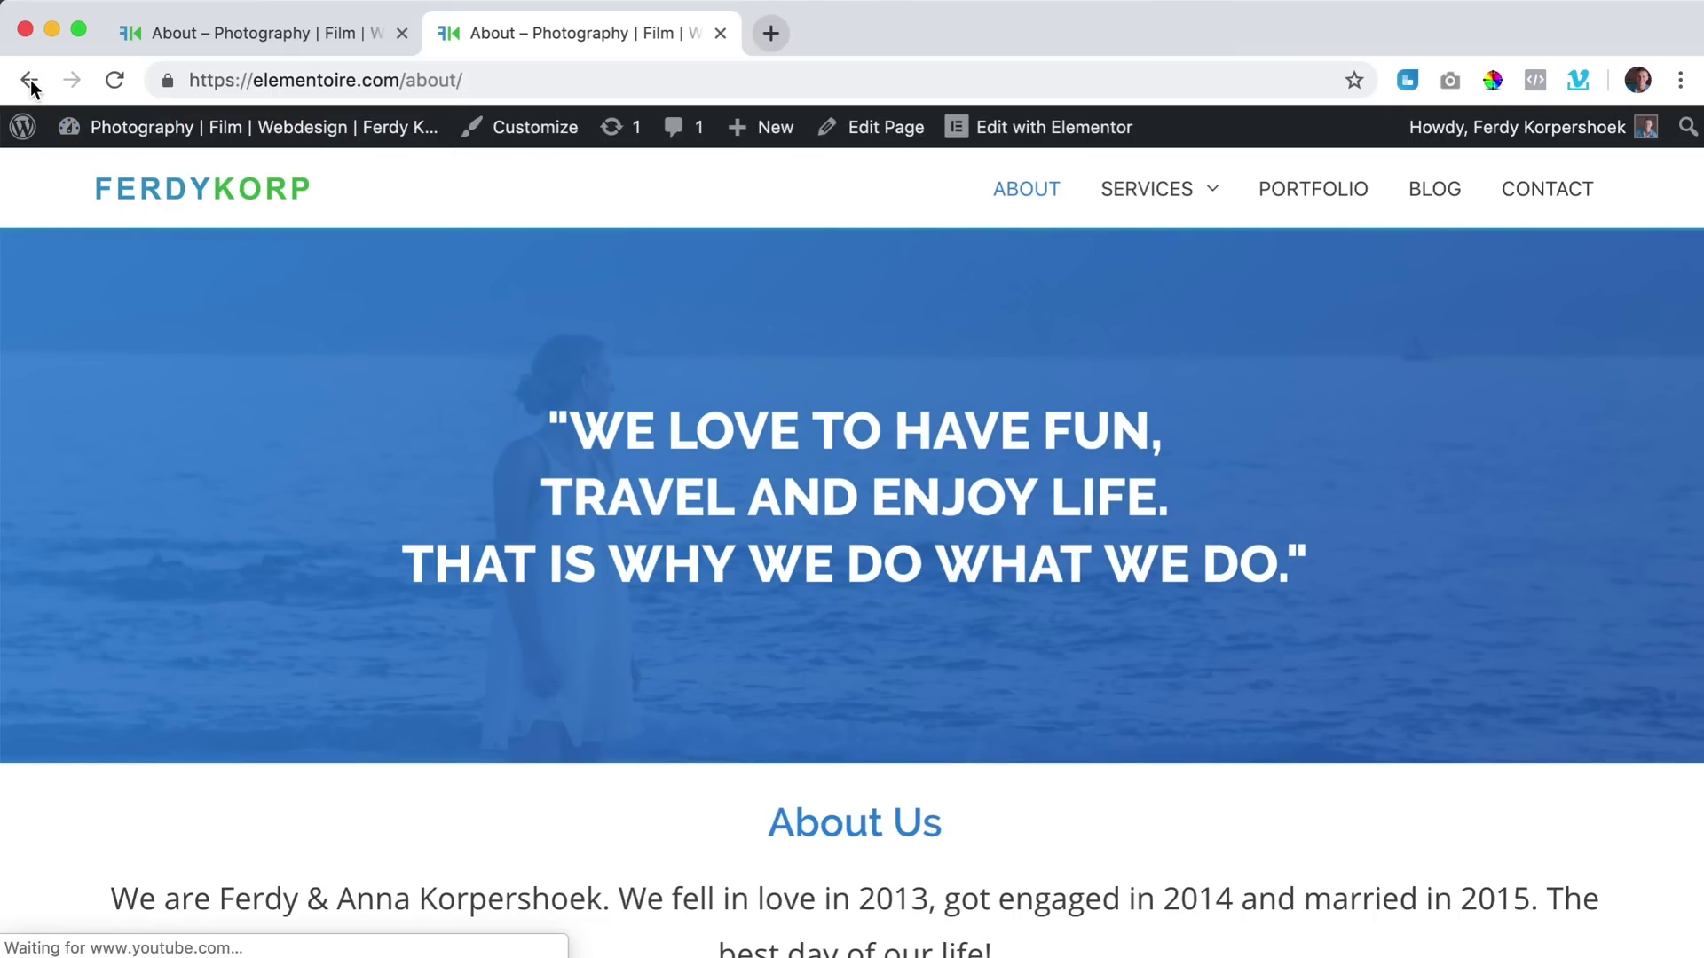
pyautogui.click(29, 81)
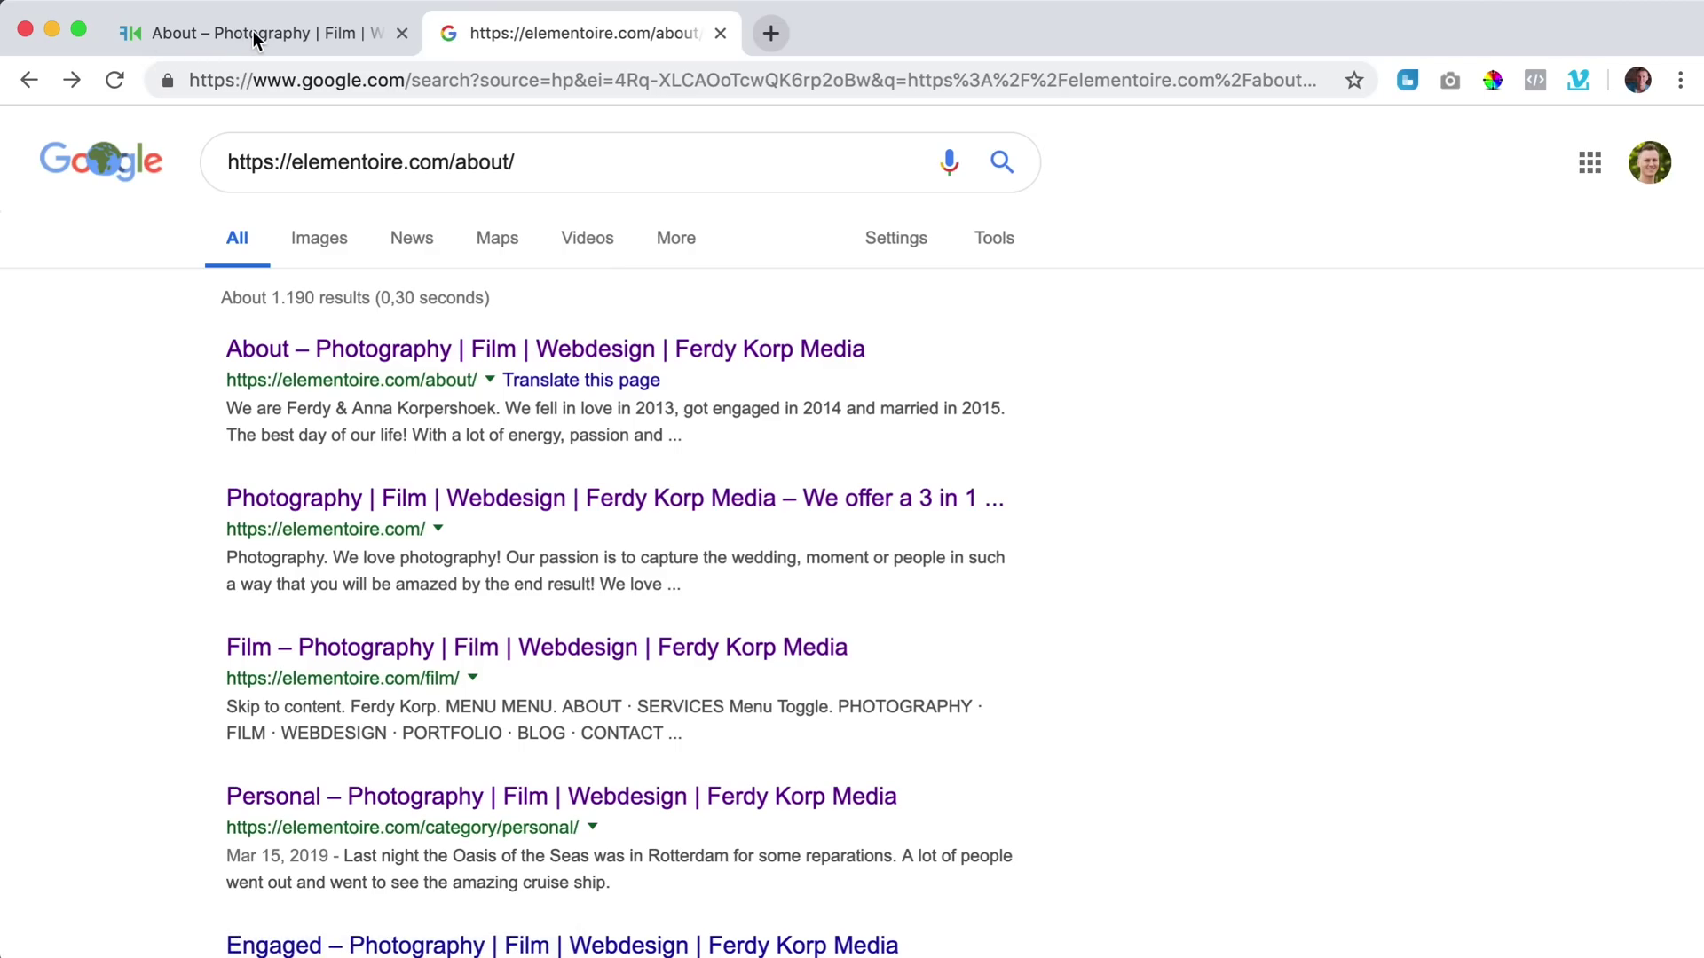
pyautogui.click(253, 32)
# Retitle the About page to 'About Me' in the page editor.
pyautogui.click(859, 129)
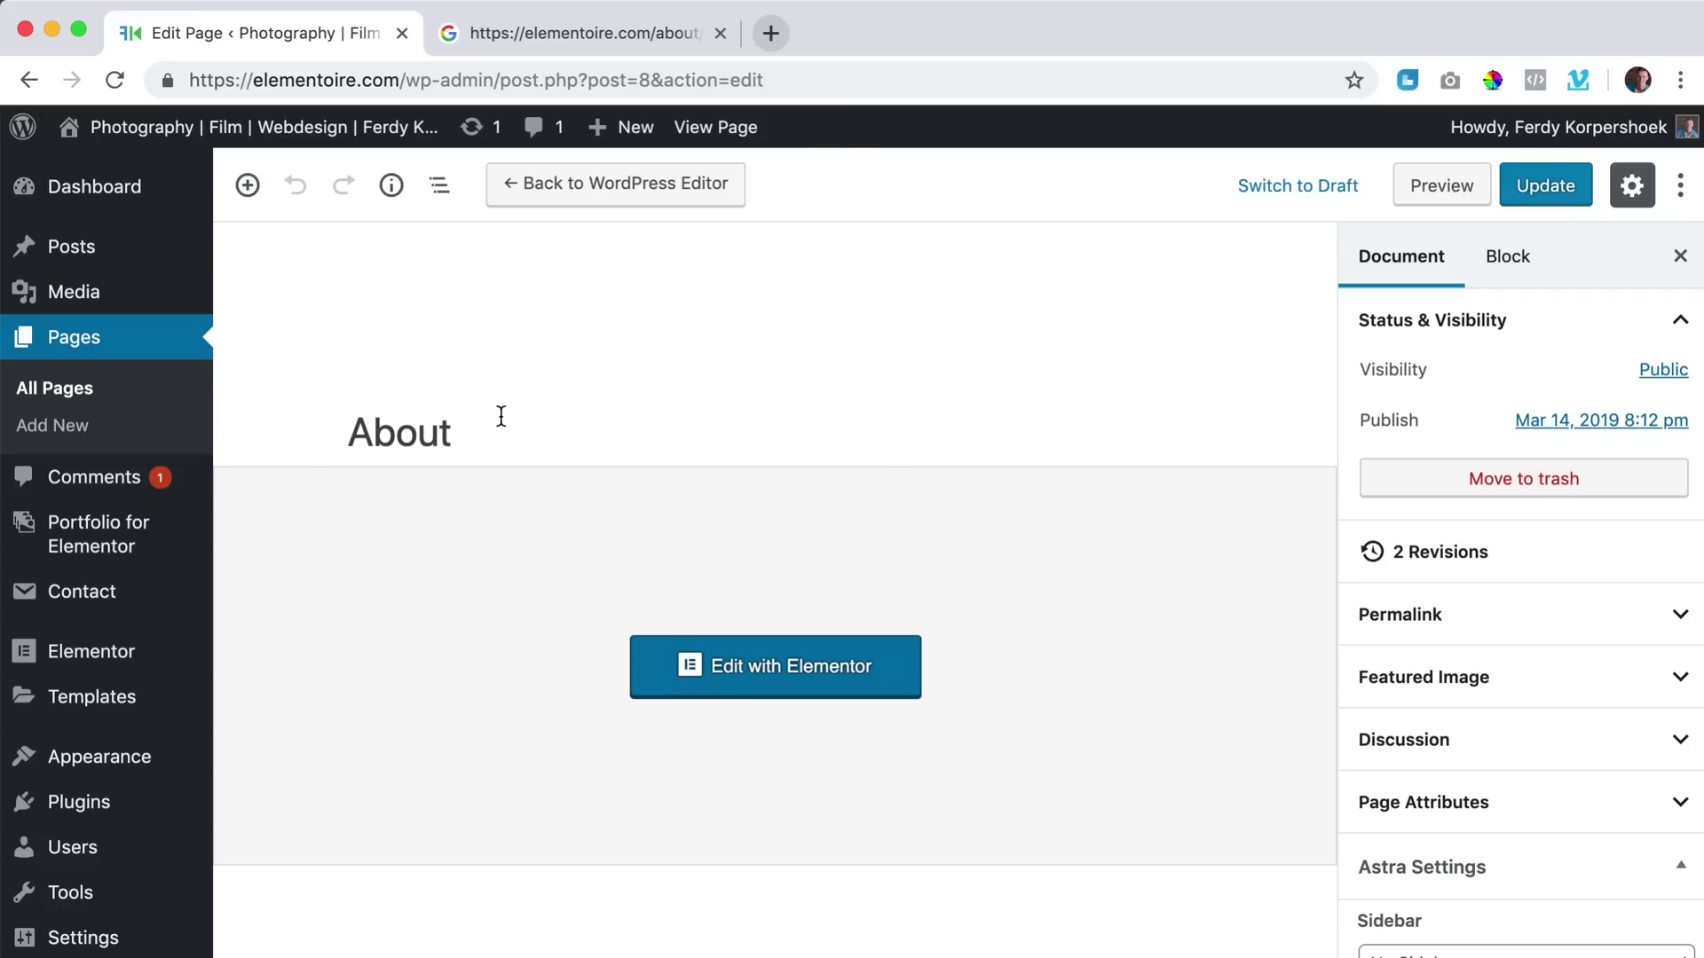
pyautogui.click(500, 418)
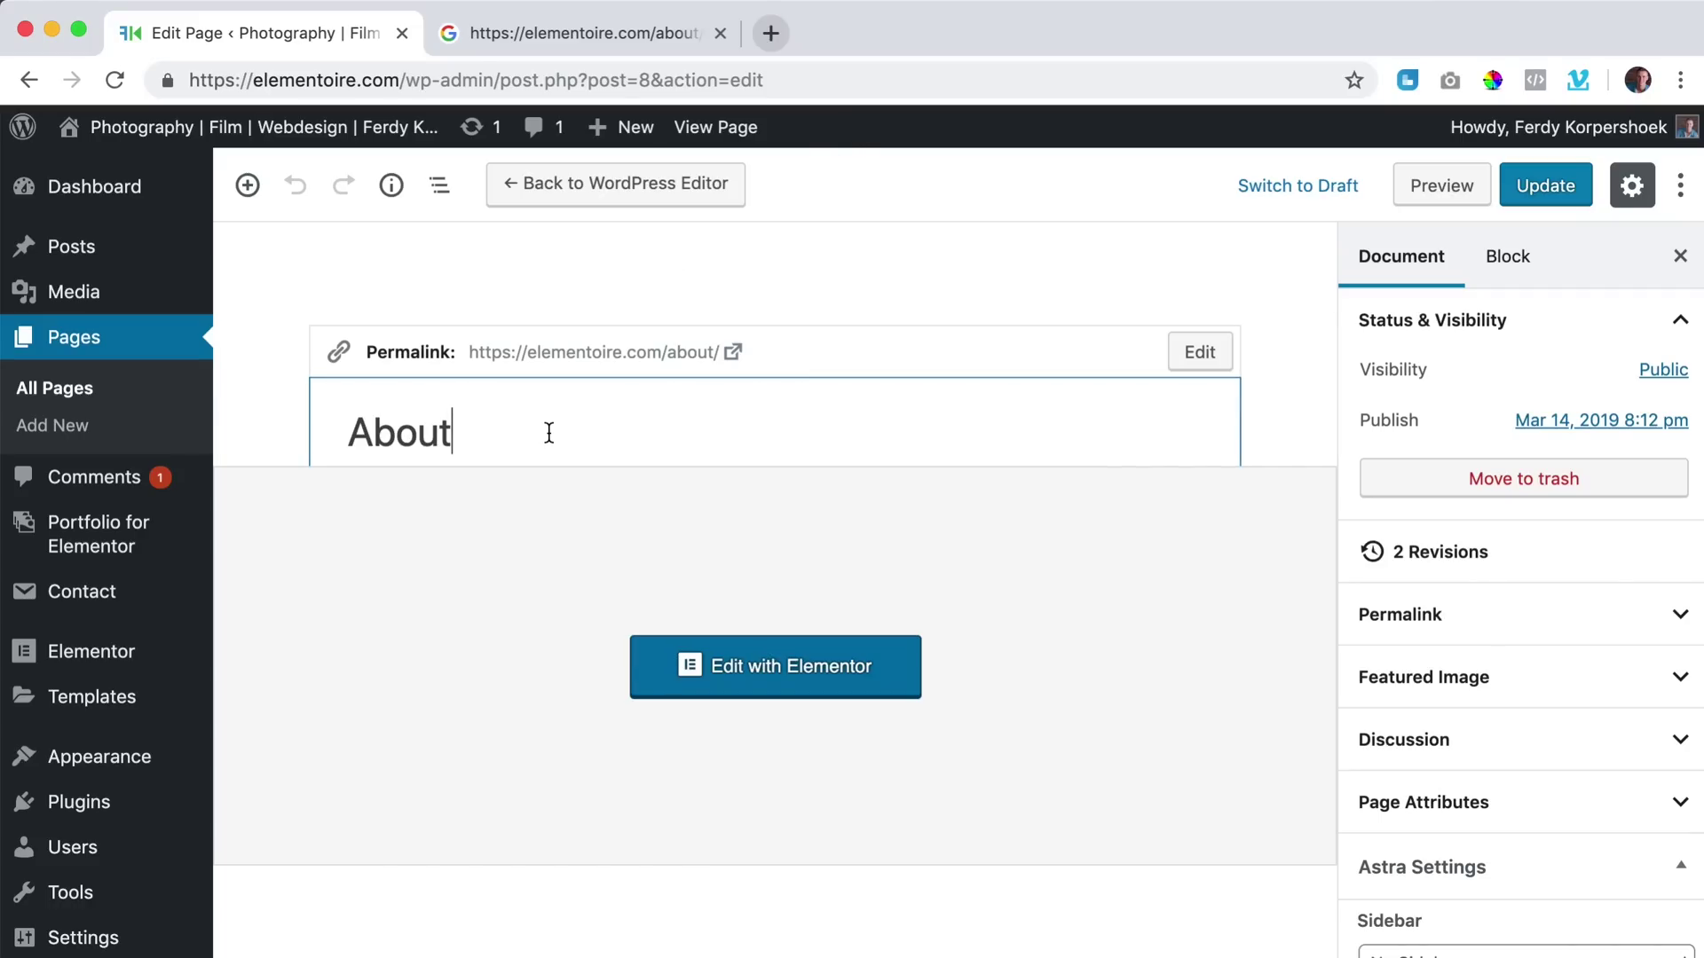
pyautogui.write('Me')
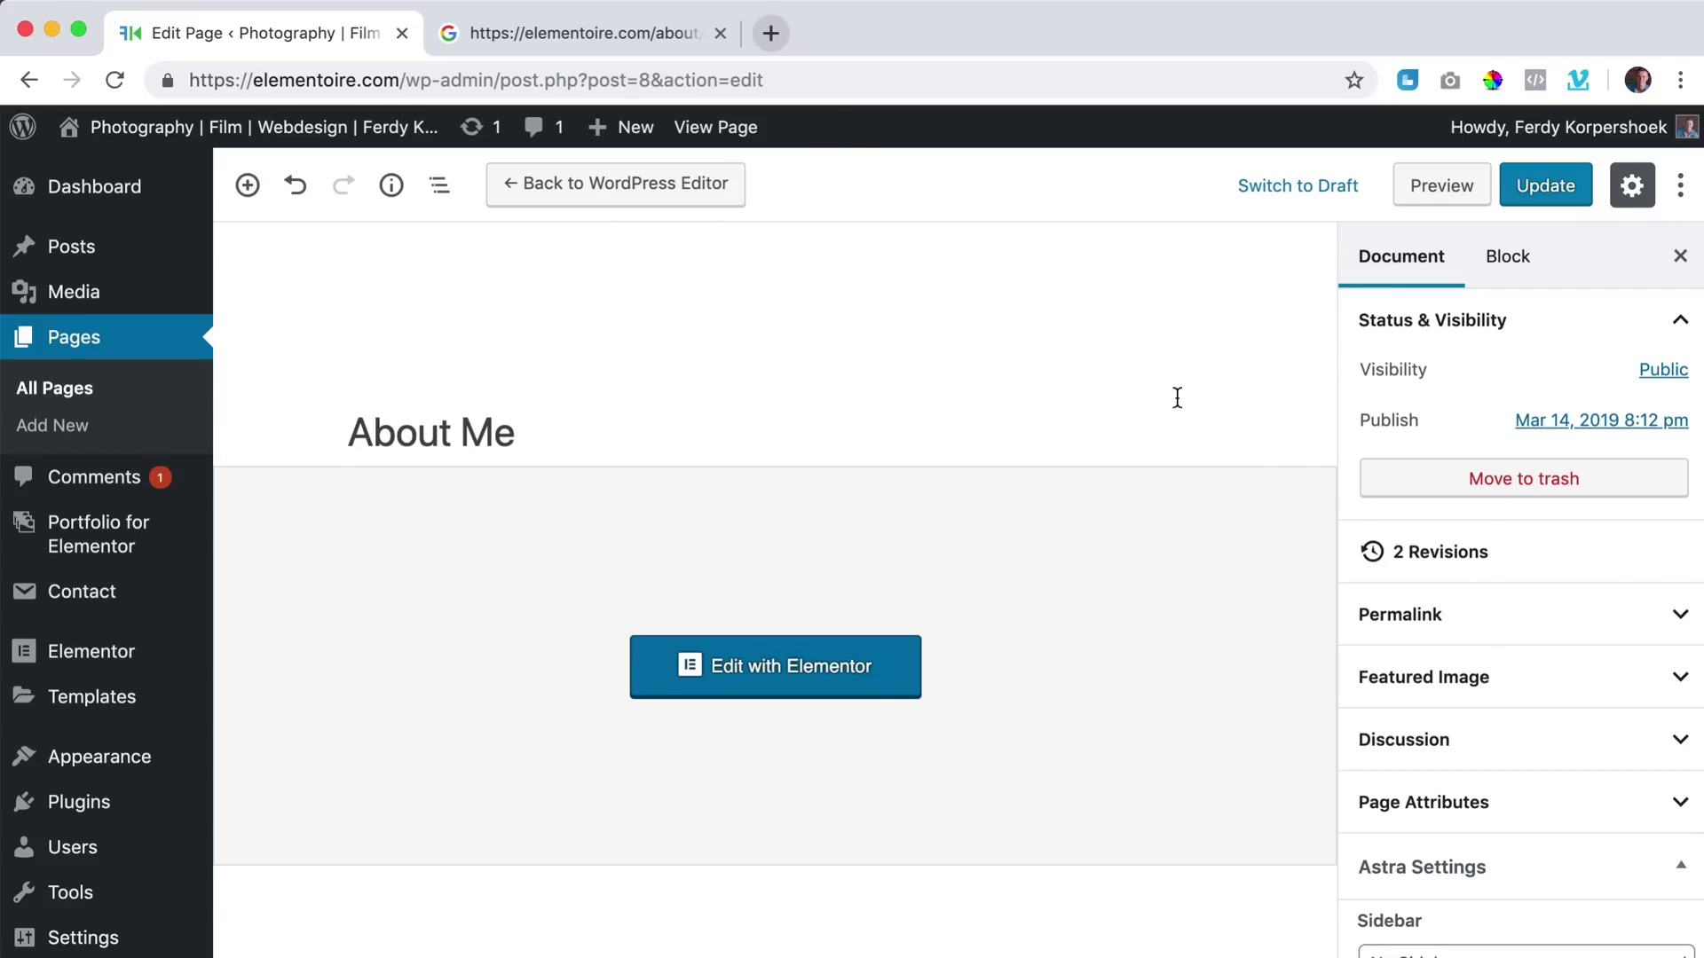
# Change the page's permalink slug to about-me and update the page.
pyautogui.scroll(-3, 1536, 441)
pyautogui.click(1437, 406)
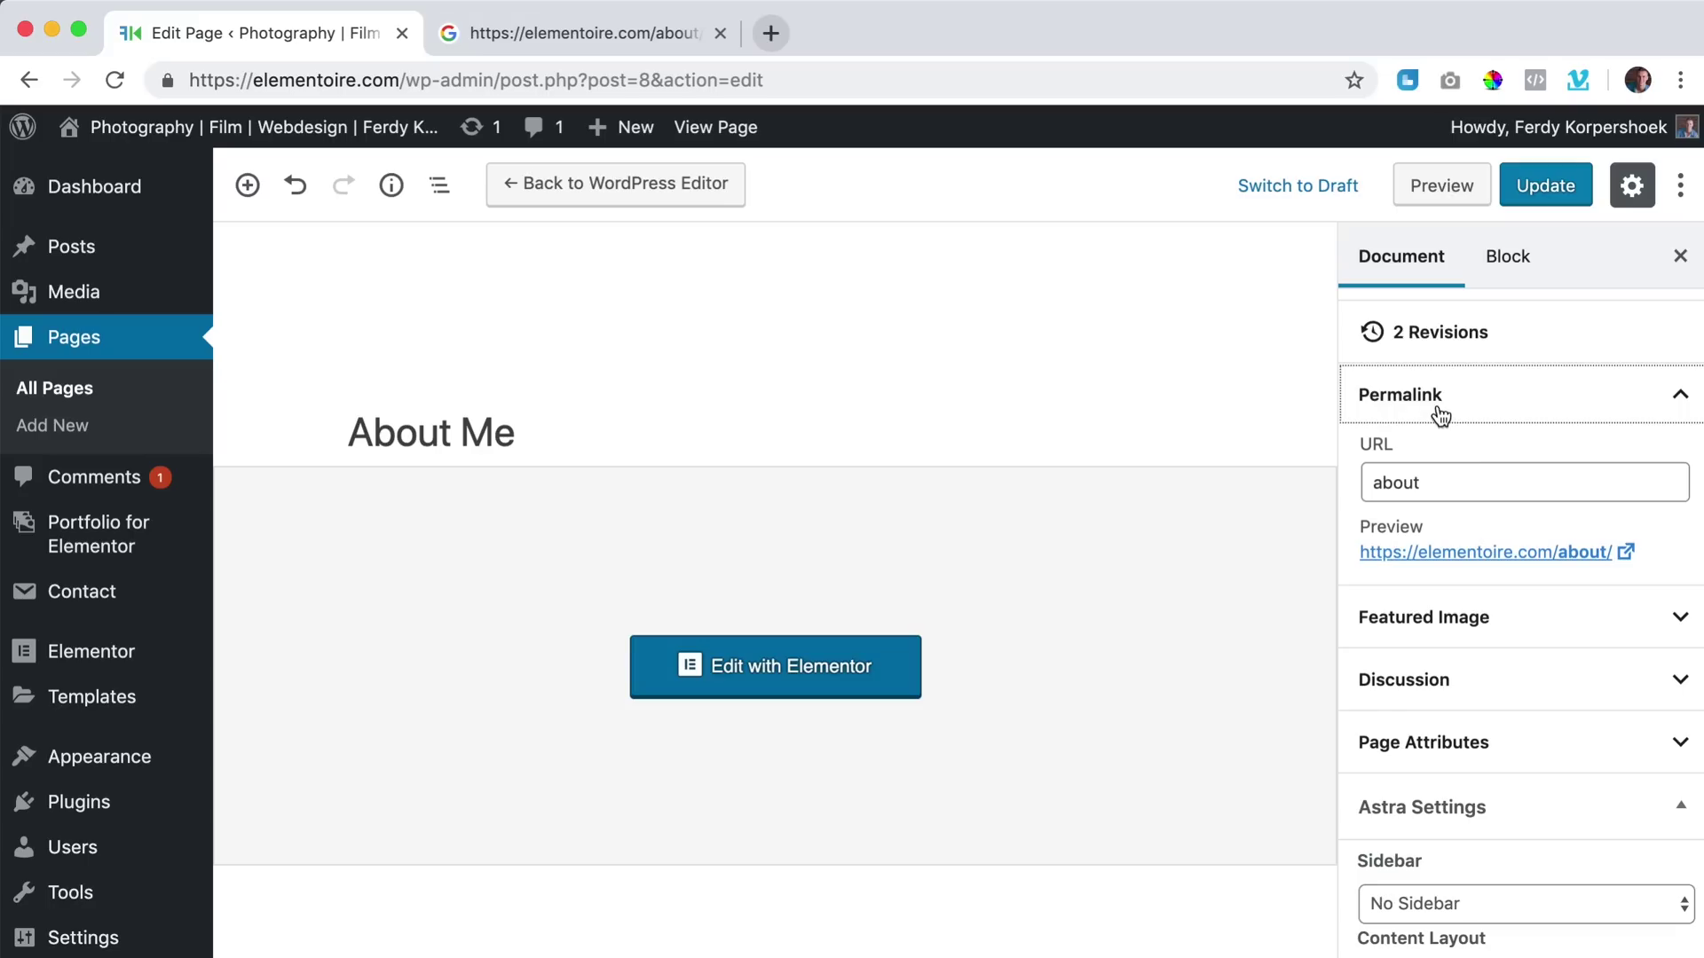
pyautogui.click(1458, 470)
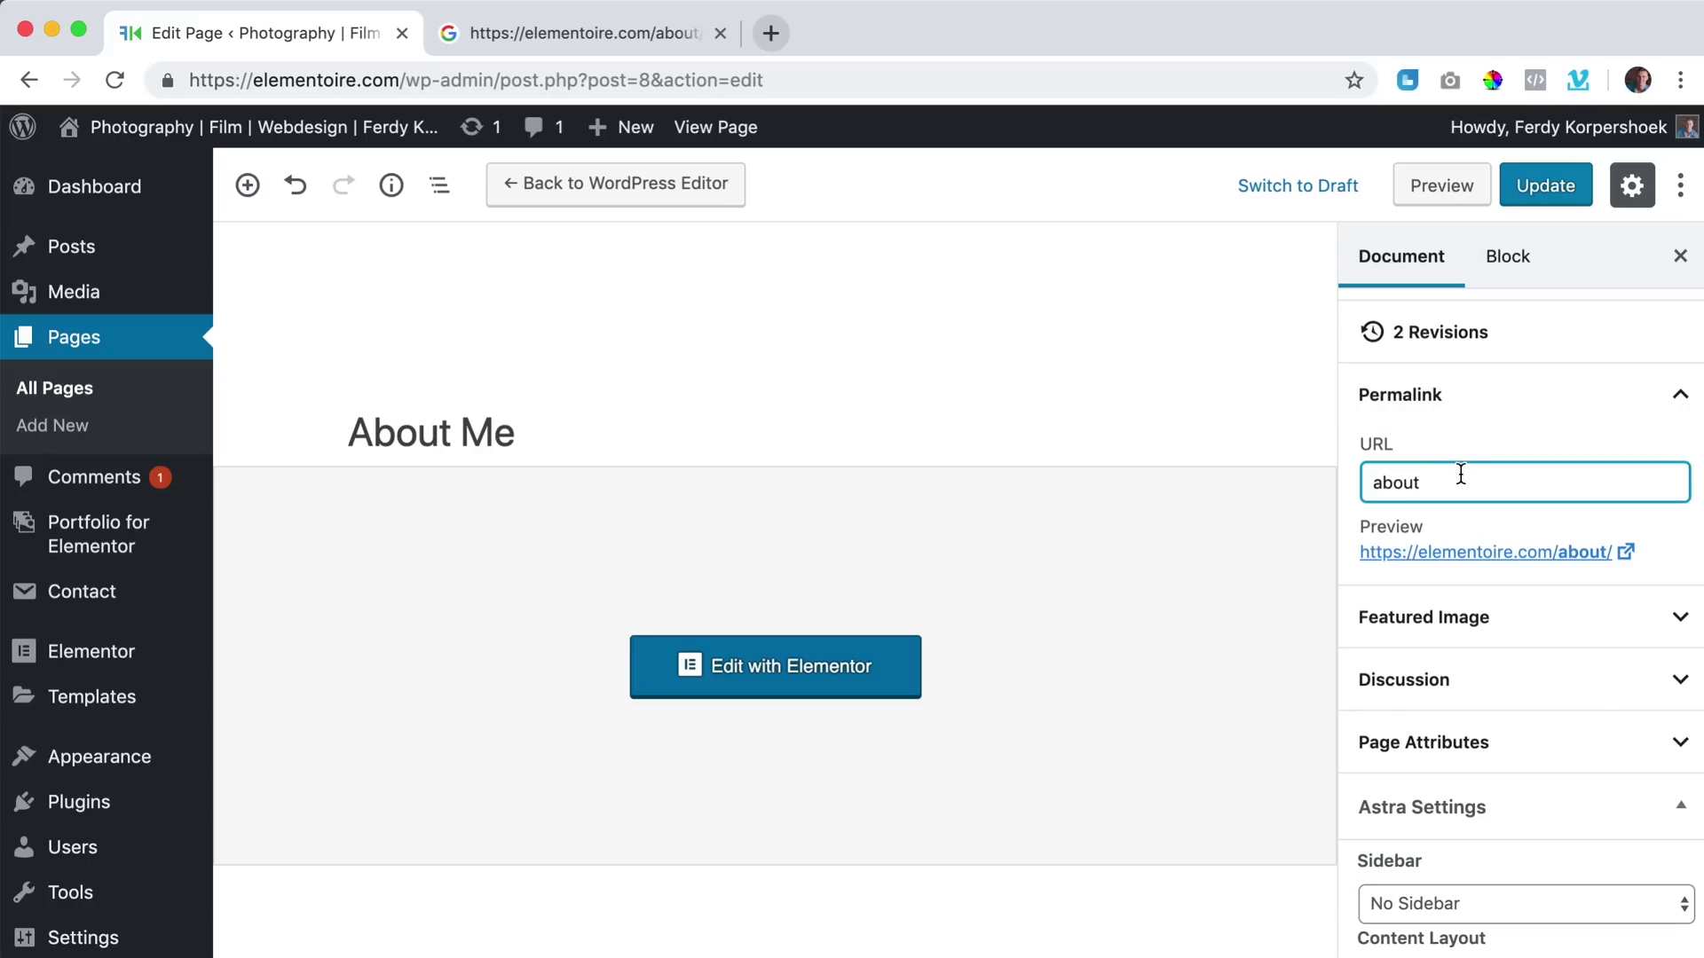
pyautogui.write('-me')
pyautogui.click(1554, 190)
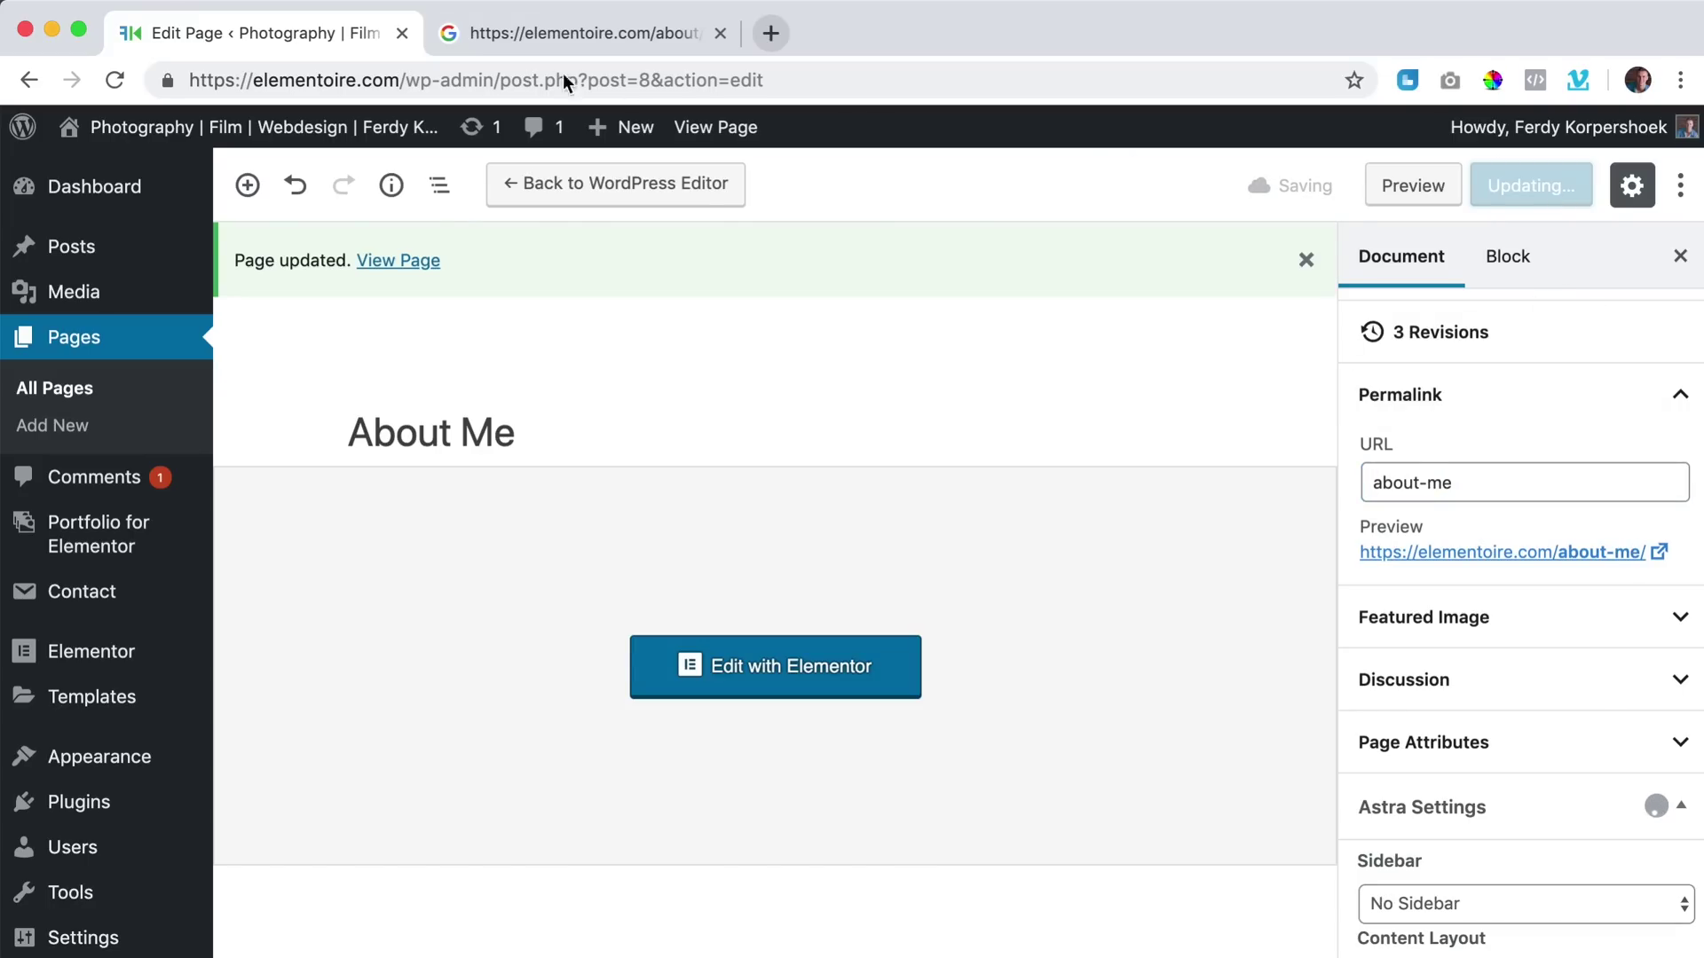
# Confirm the old /about/ result shows Page not found, then load elementoire.com/about-me/ instead.
pyautogui.click(514, 45)
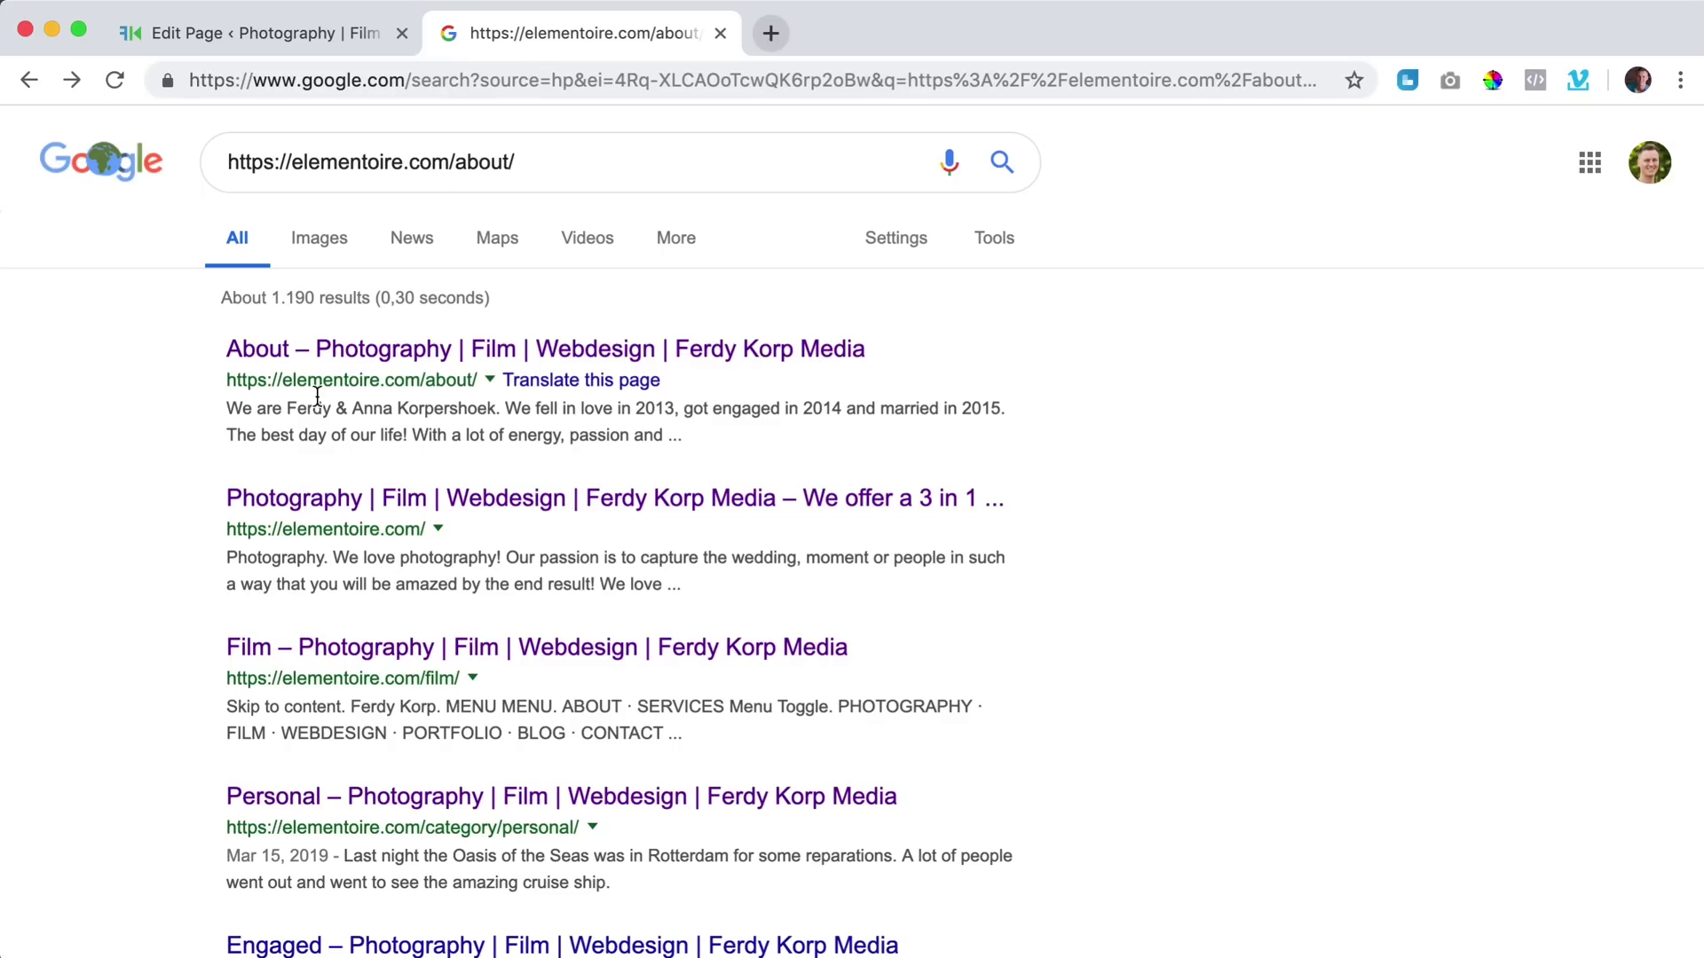
pyautogui.click(427, 353)
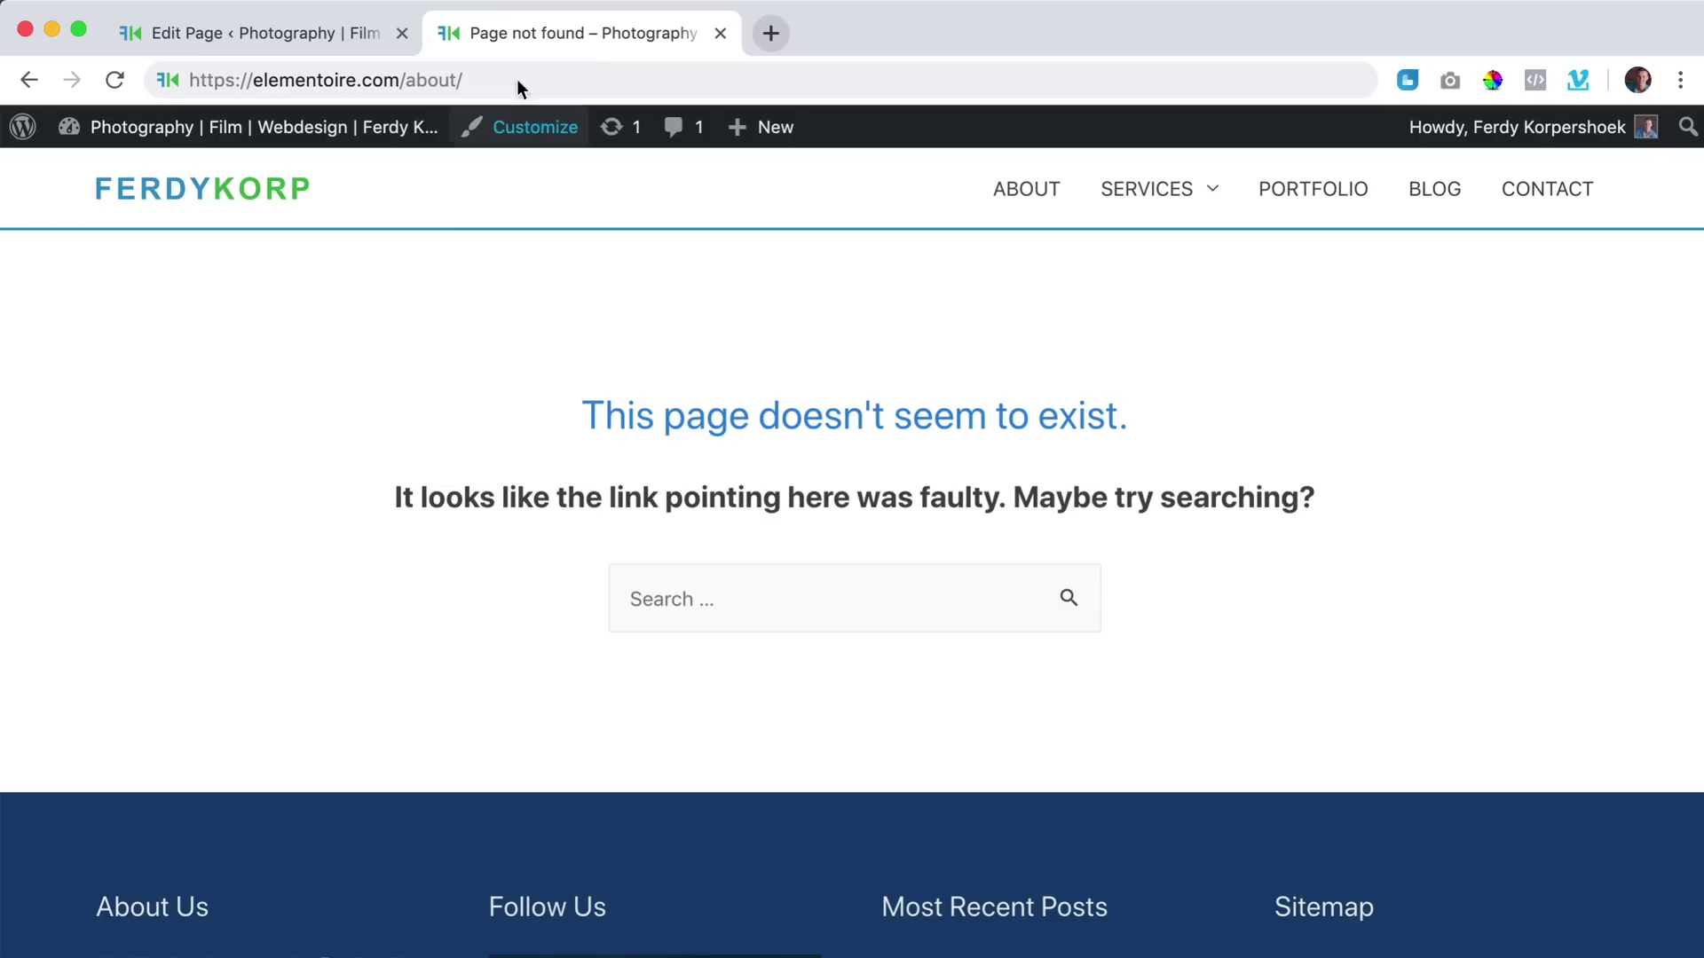
pyautogui.click(434, 80)
pyautogui.click(494, 92)
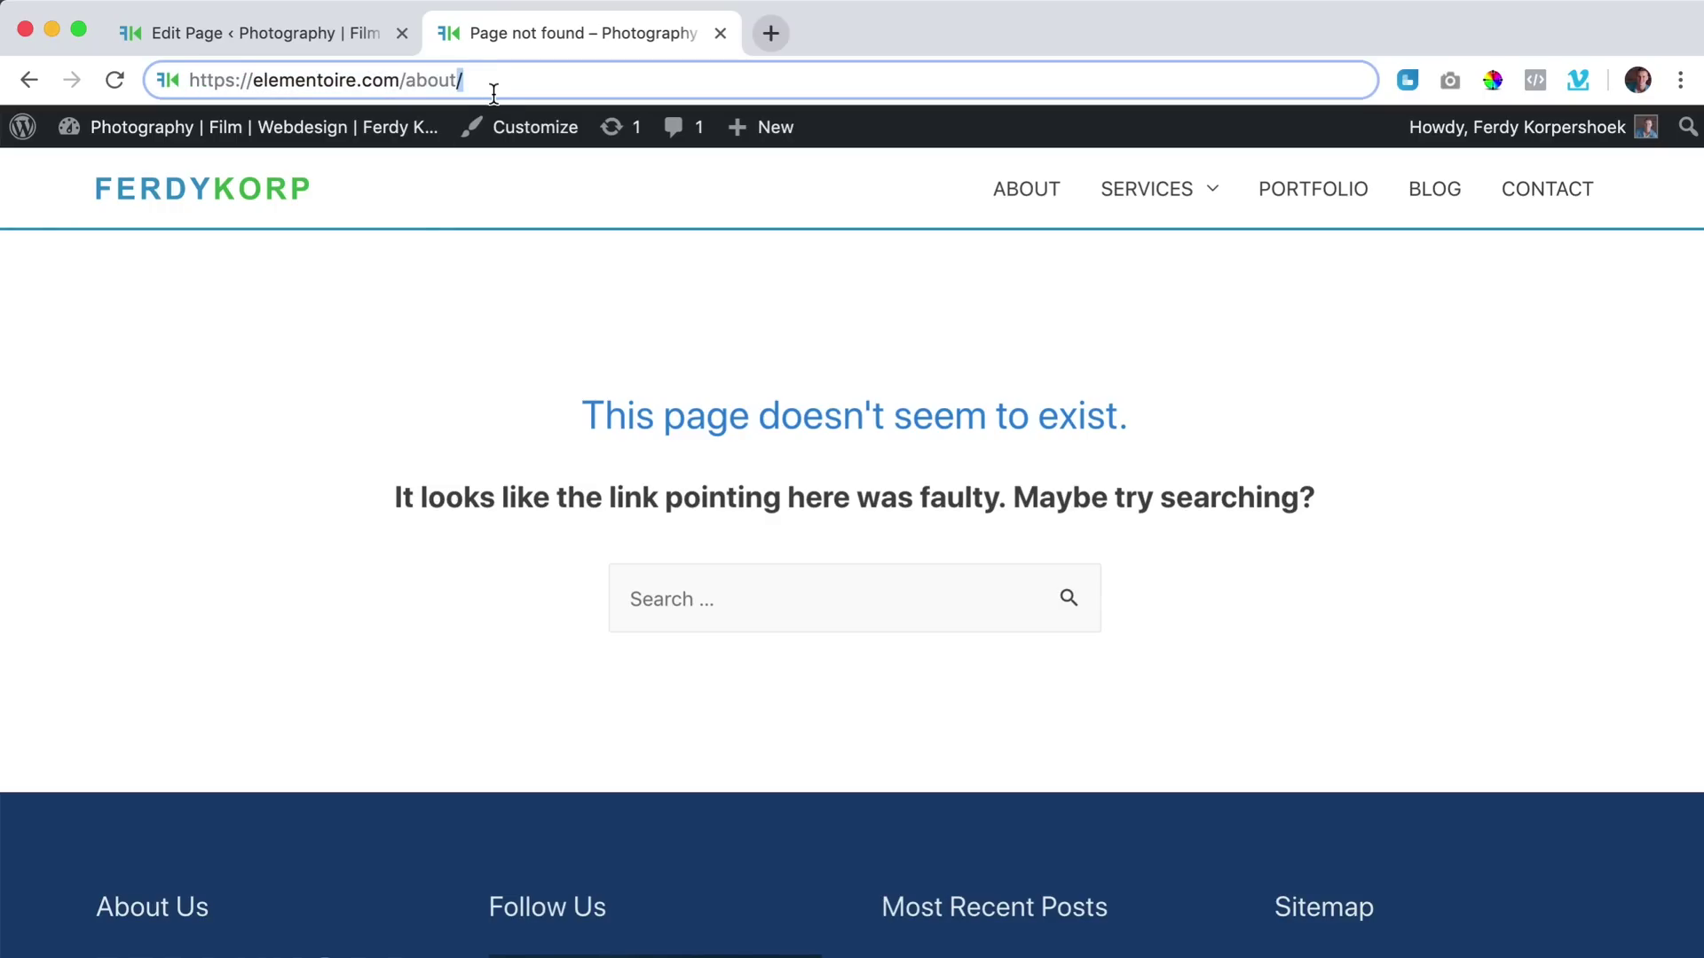
pyautogui.write('-me')
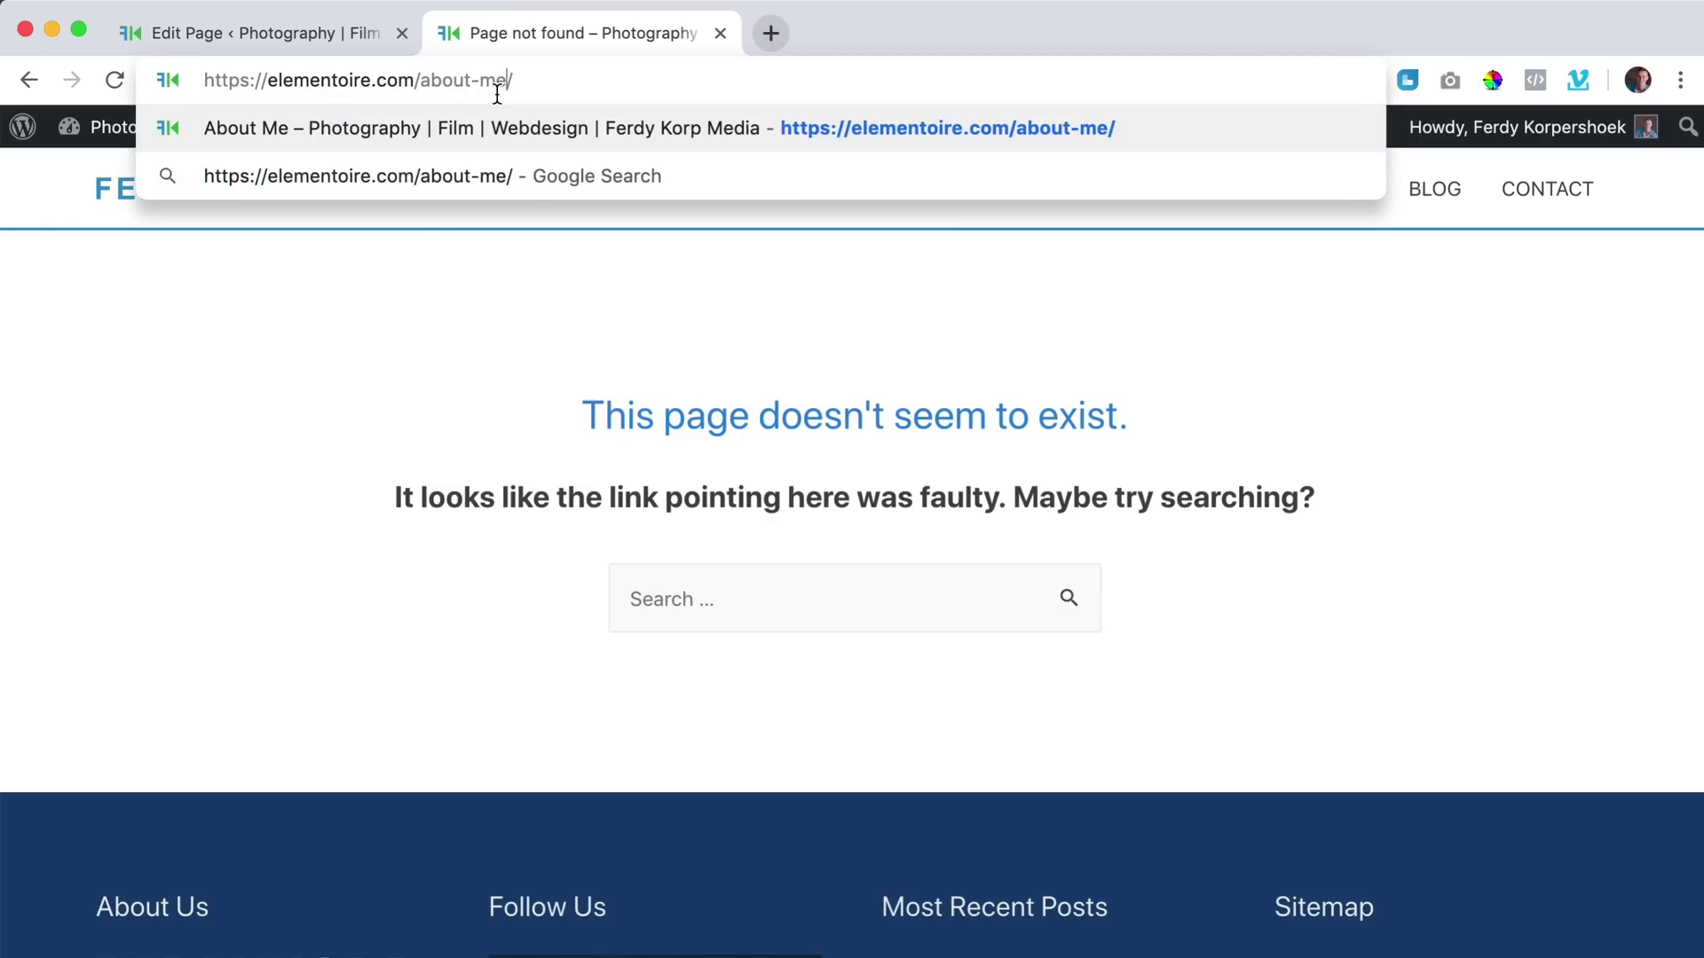
pyautogui.press('Return')
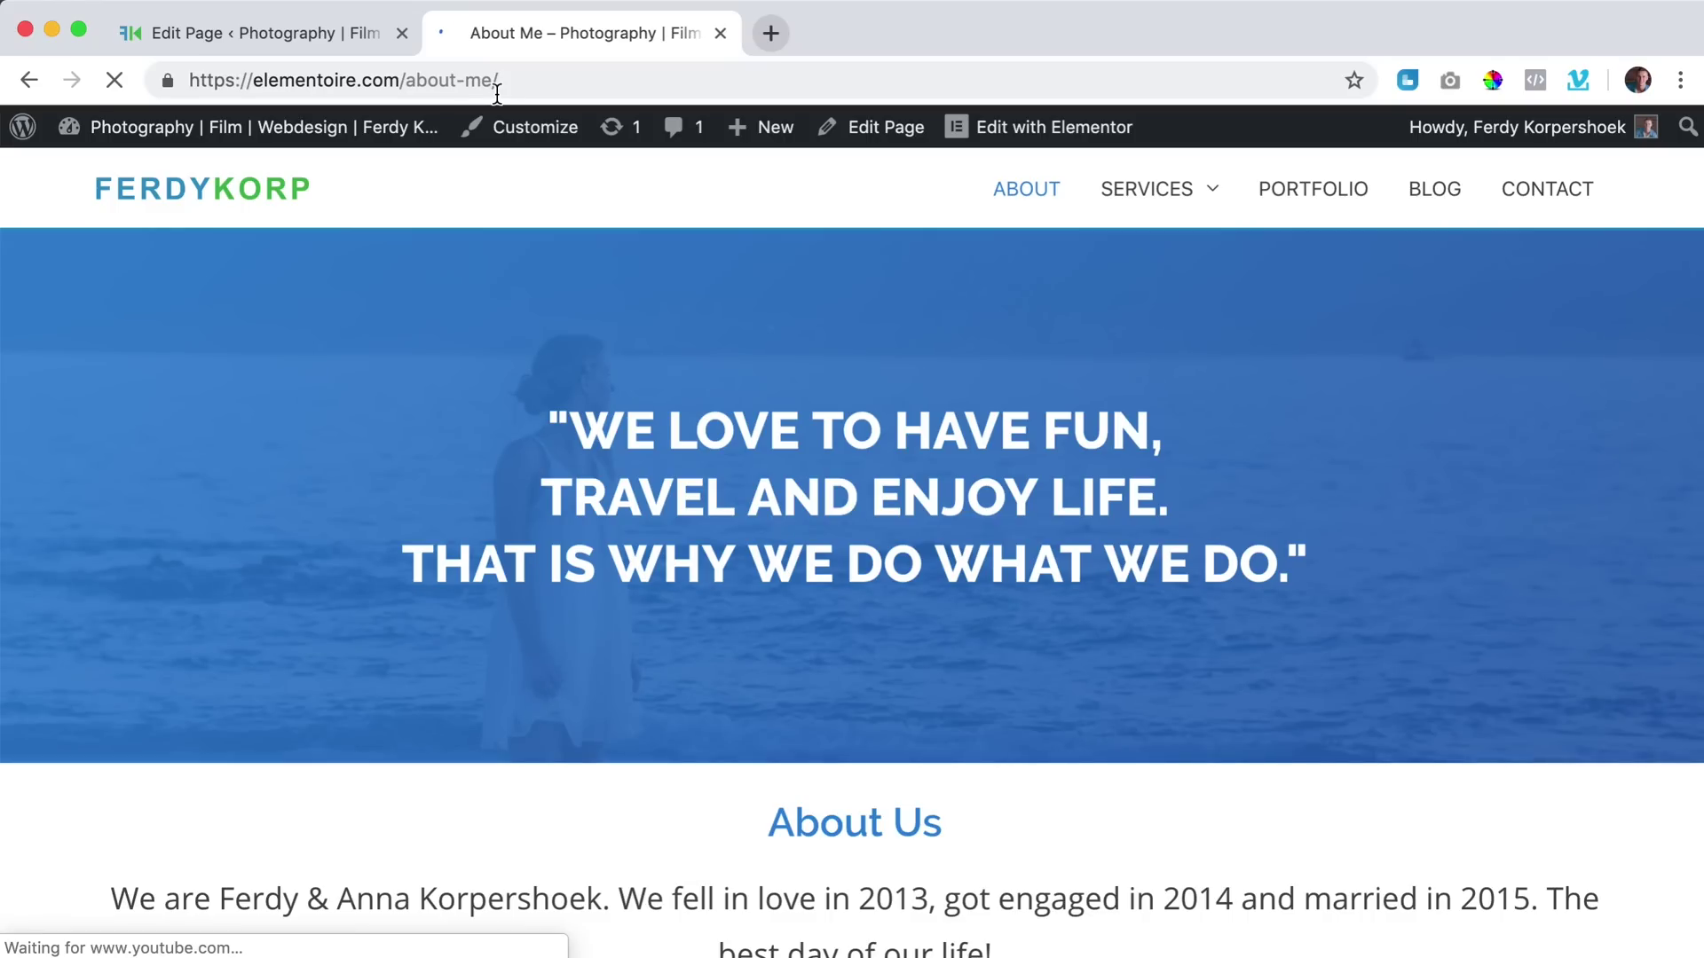
# Search the plugin directory for 'redirection', then install and activate the Redirection plugin.
pyautogui.moveTo(293, 127)
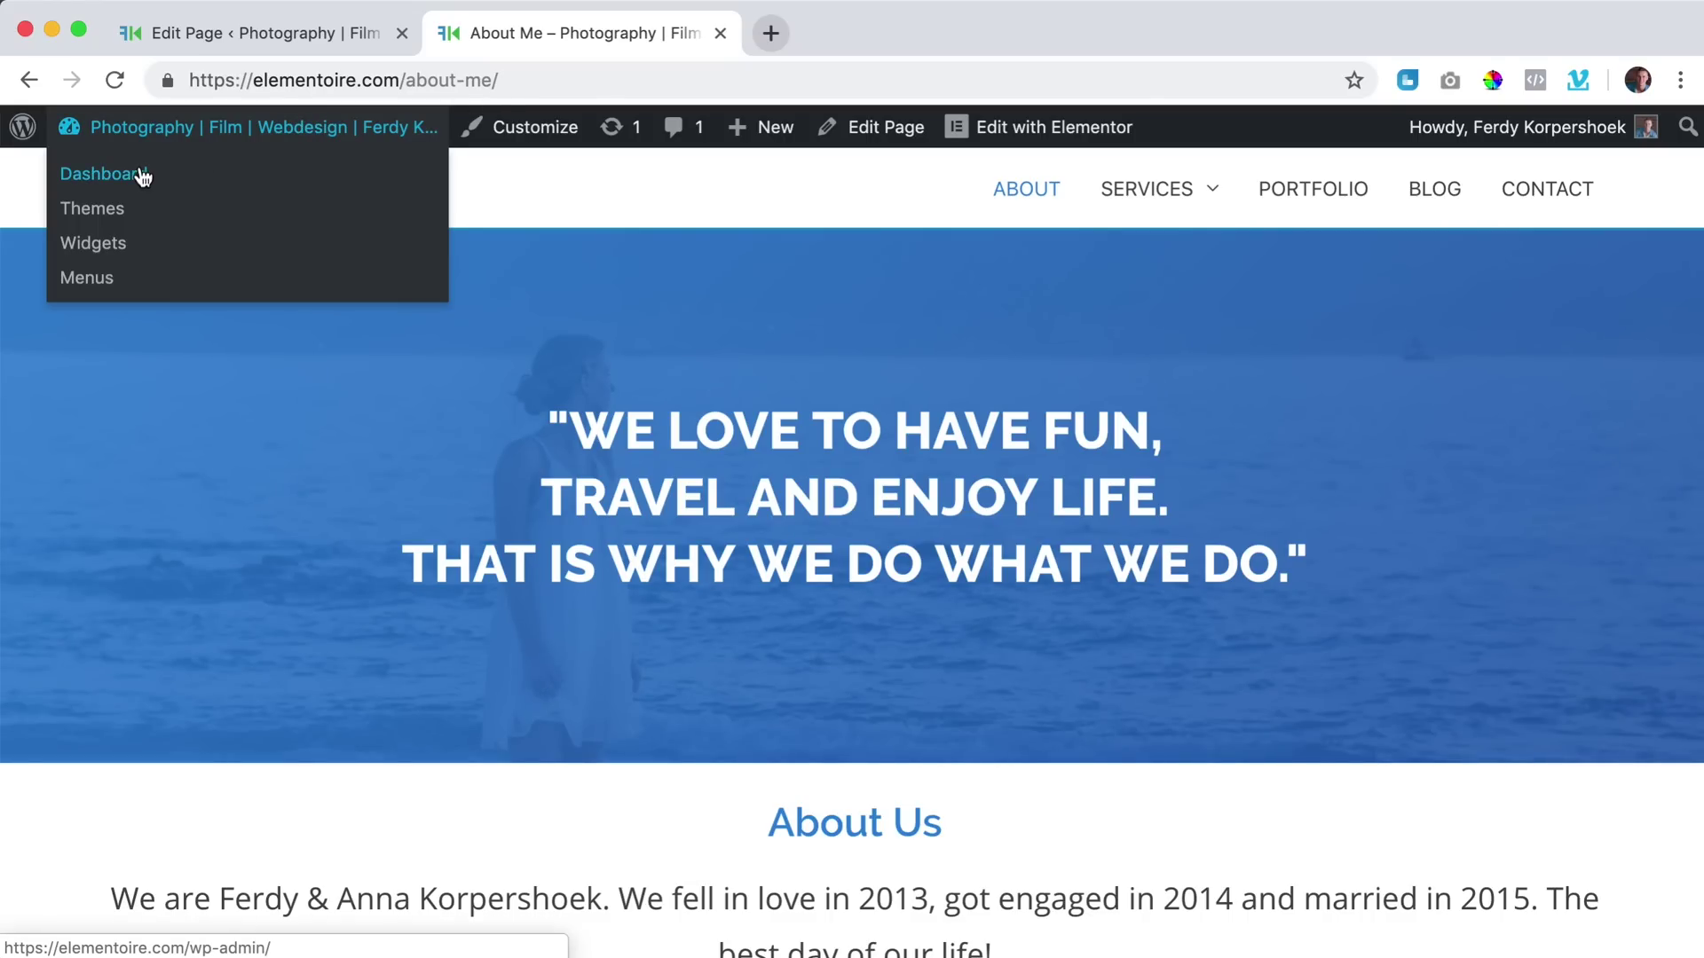
pyautogui.click(138, 174)
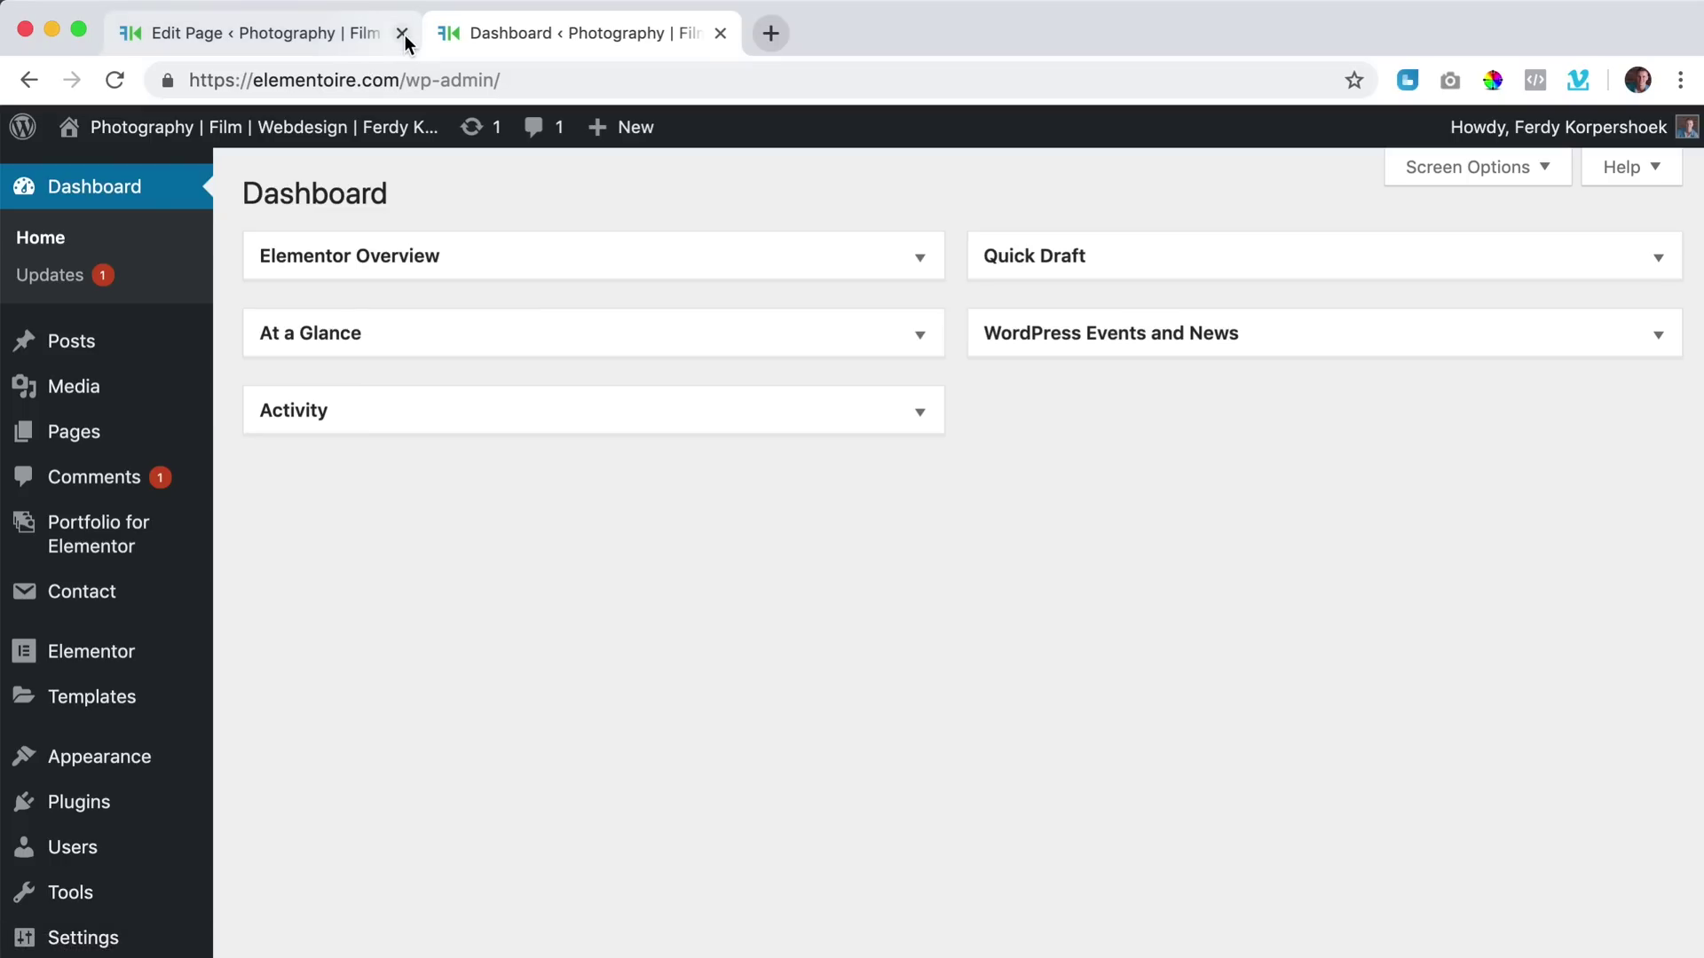
pyautogui.click(404, 34)
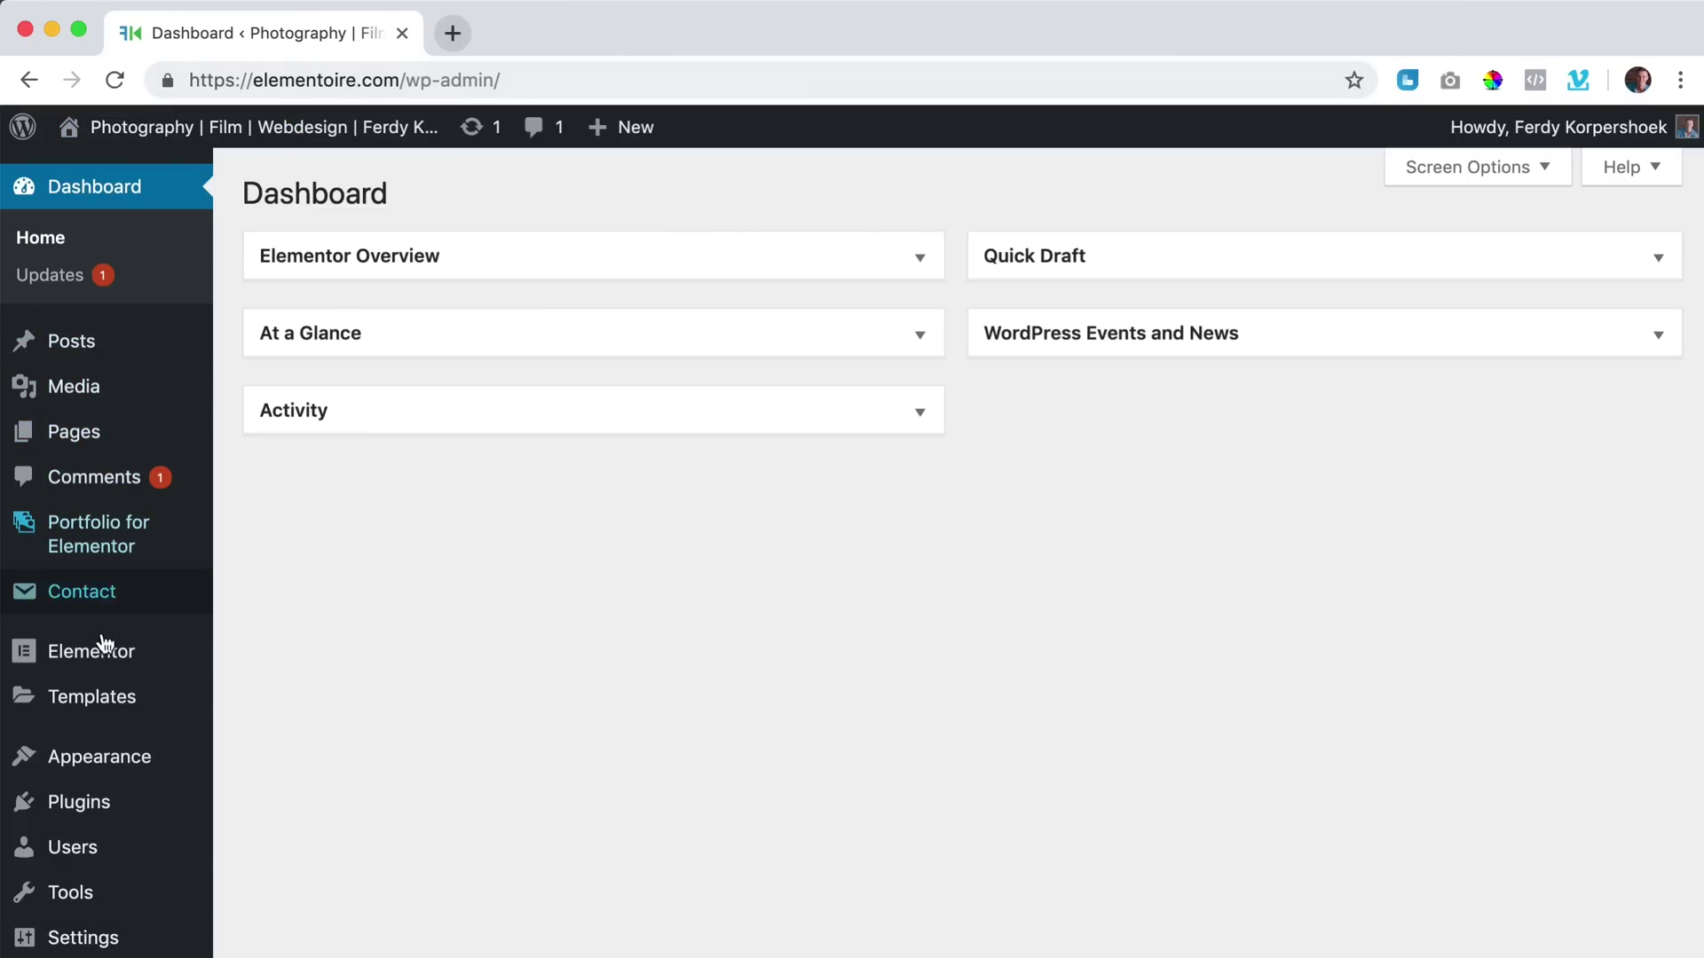
pyautogui.moveTo(76, 801)
pyautogui.click(273, 843)
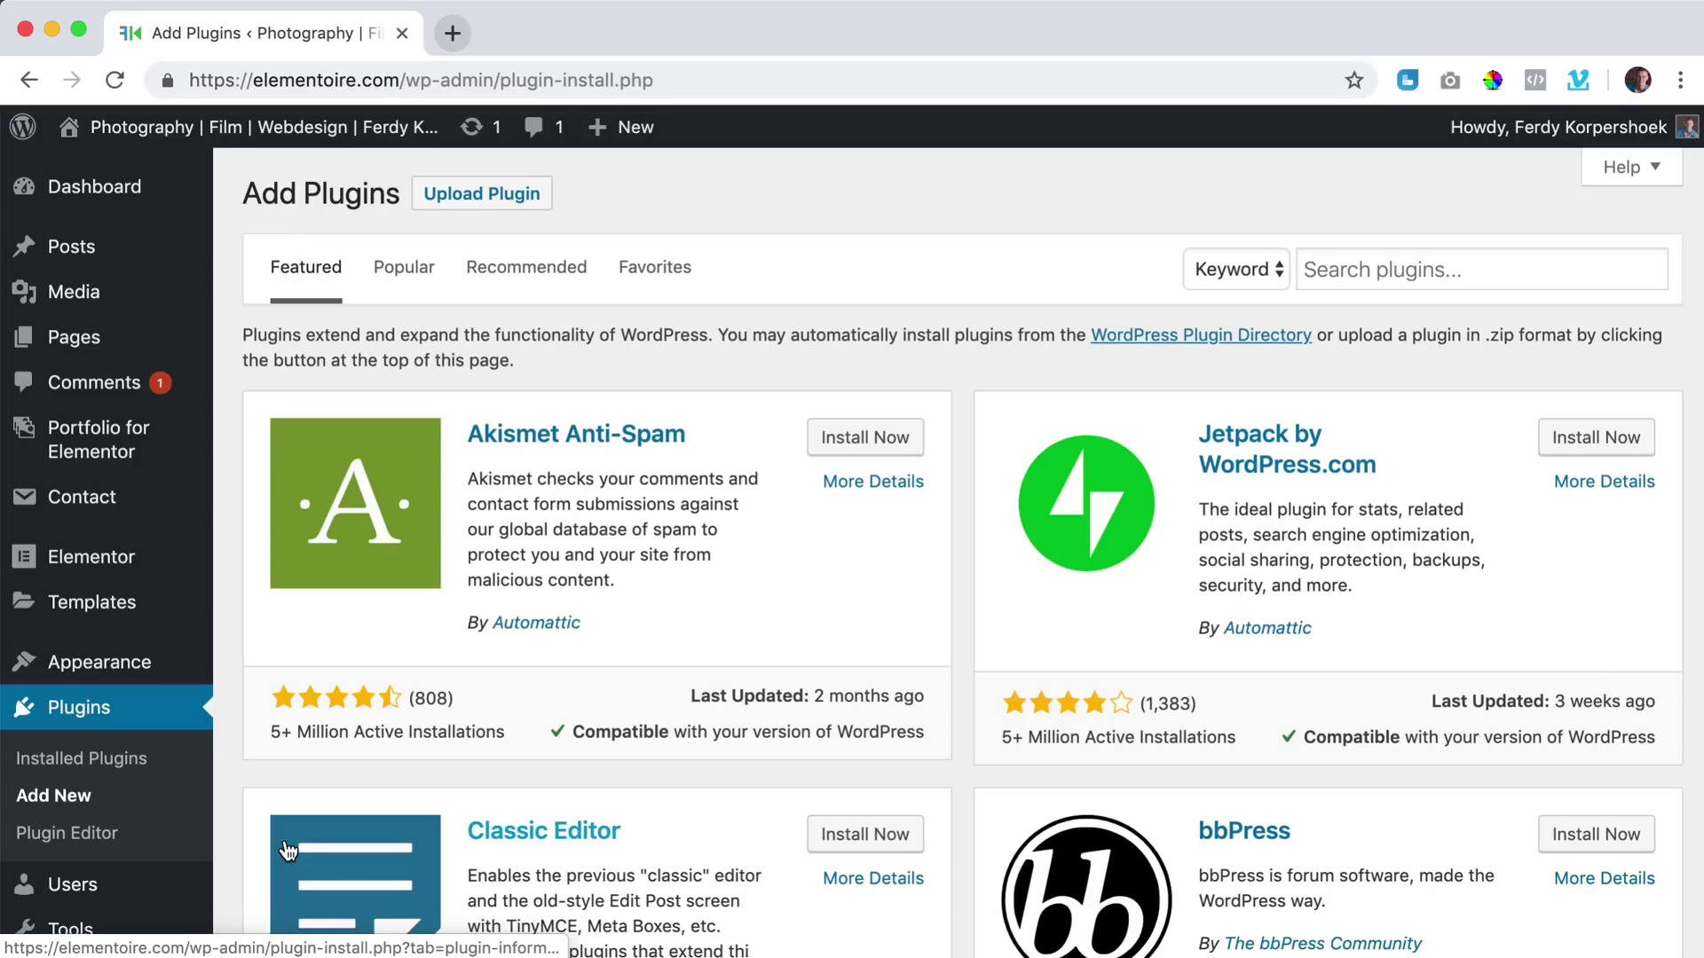
pyautogui.click(1333, 262)
pyautogui.write('redirection')
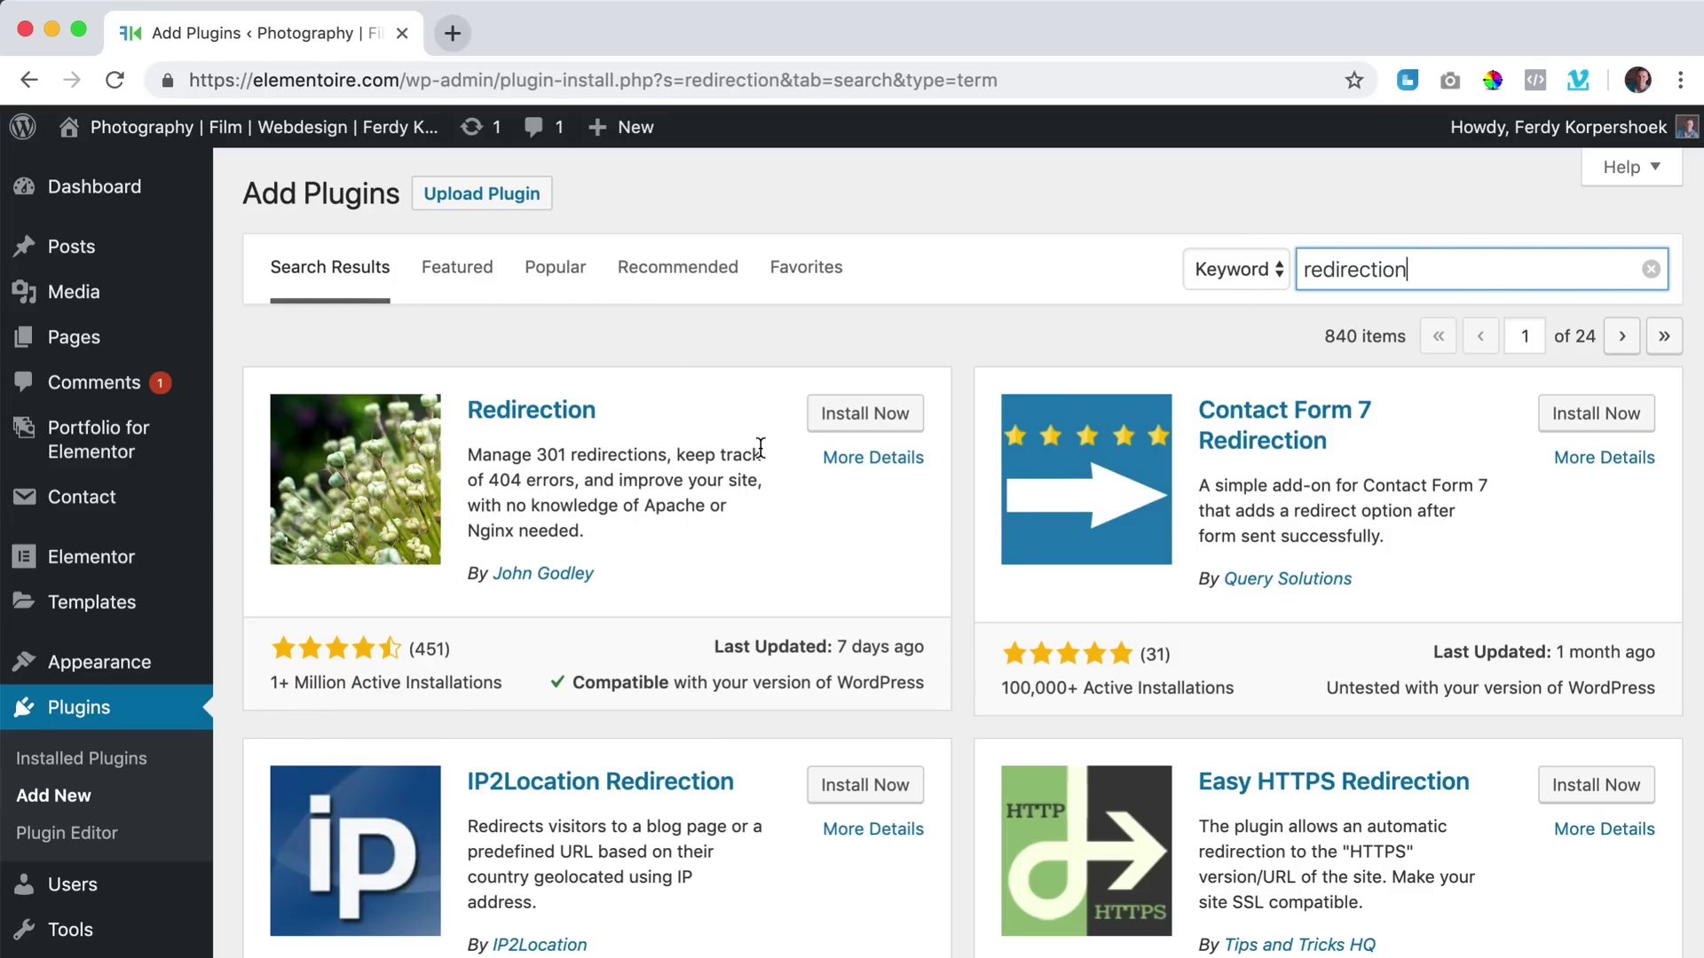
pyautogui.click(868, 413)
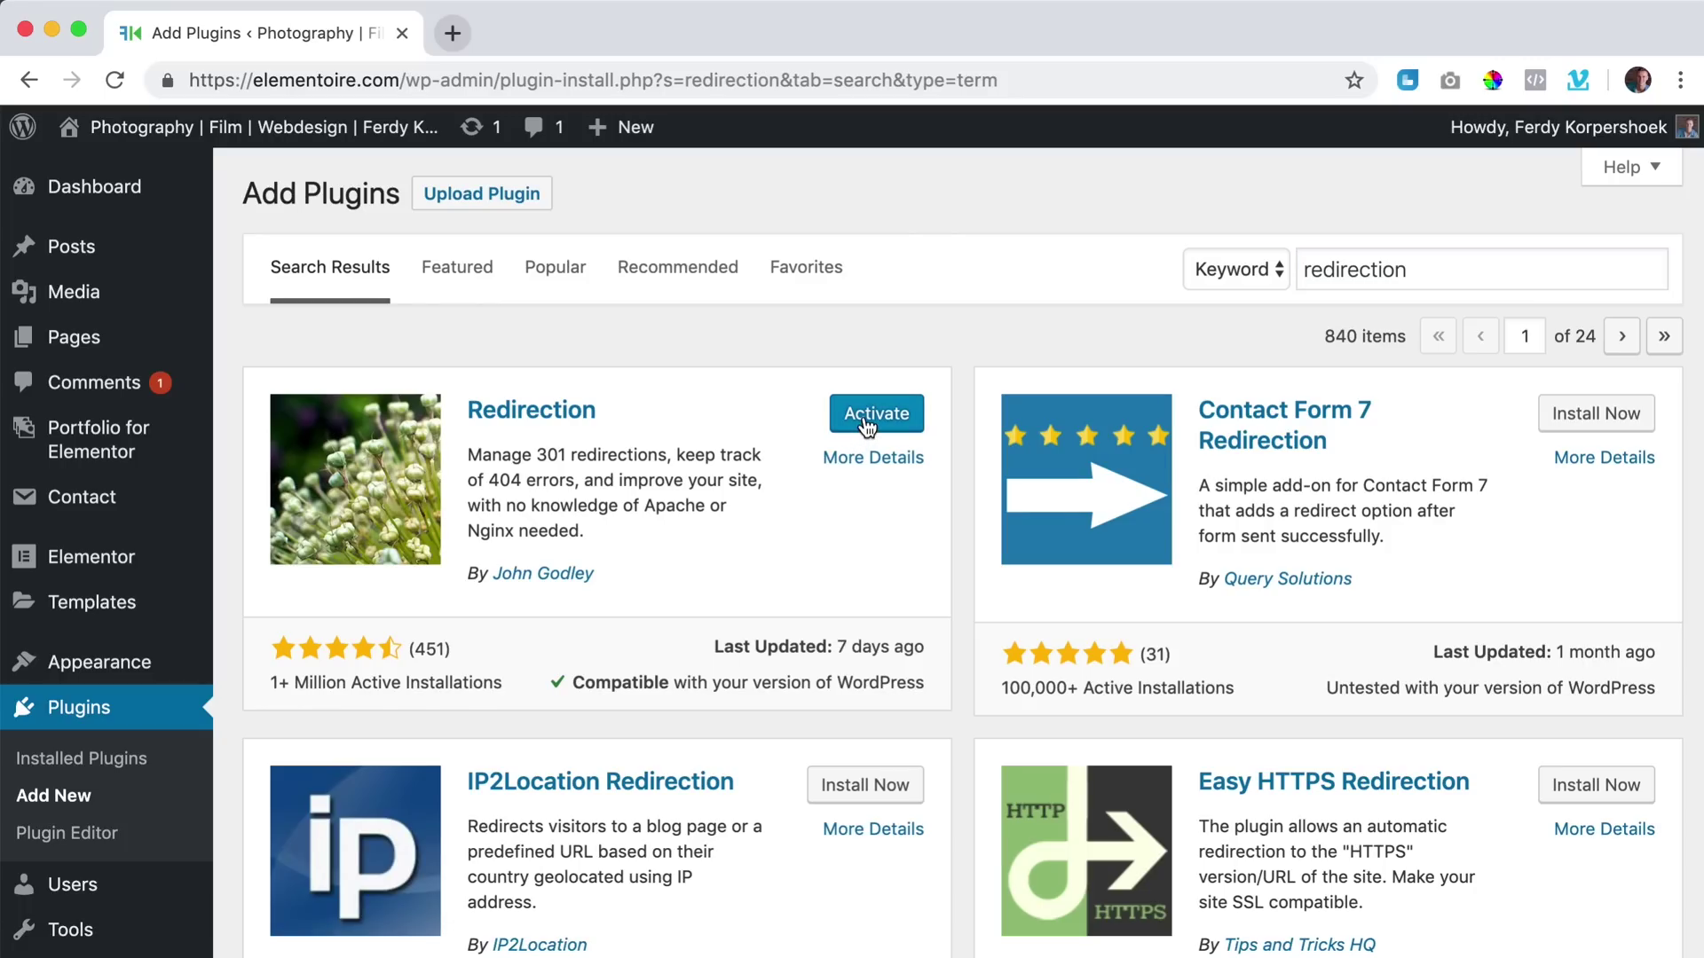
pyautogui.click(867, 425)
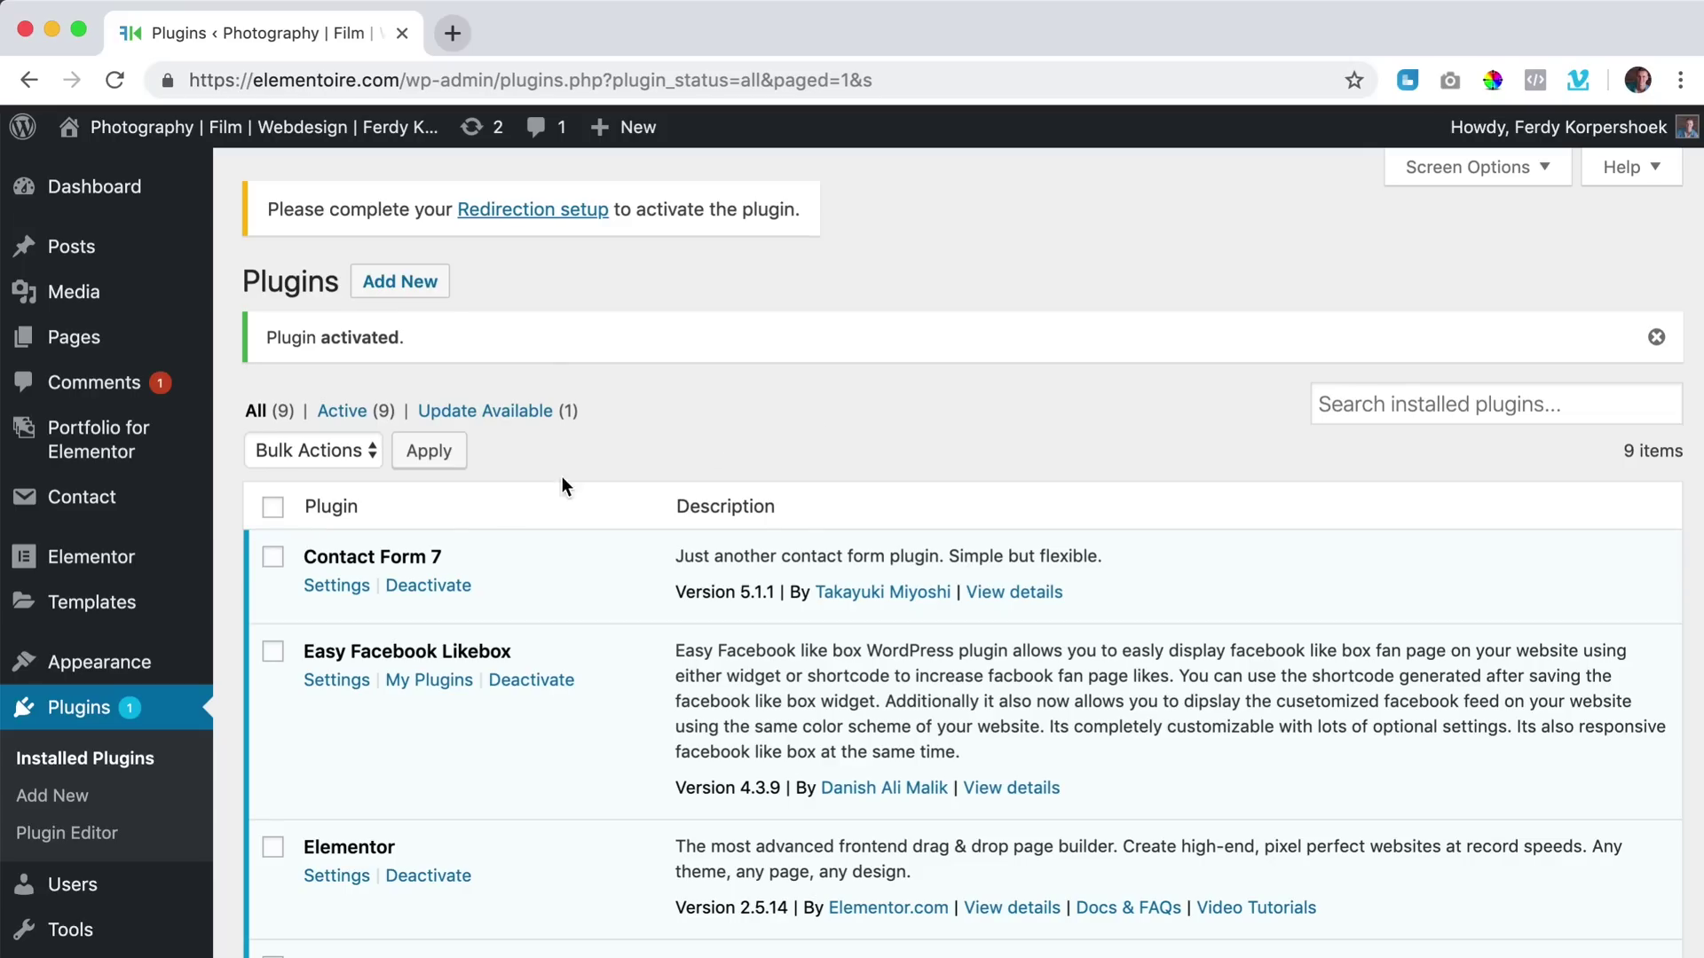
# Open Tools > Redirection and run Start, Continue and Finish Setup to reach the empty redirects list.
pyautogui.scroll(-3, 73, 775)
pyautogui.moveTo(73, 774)
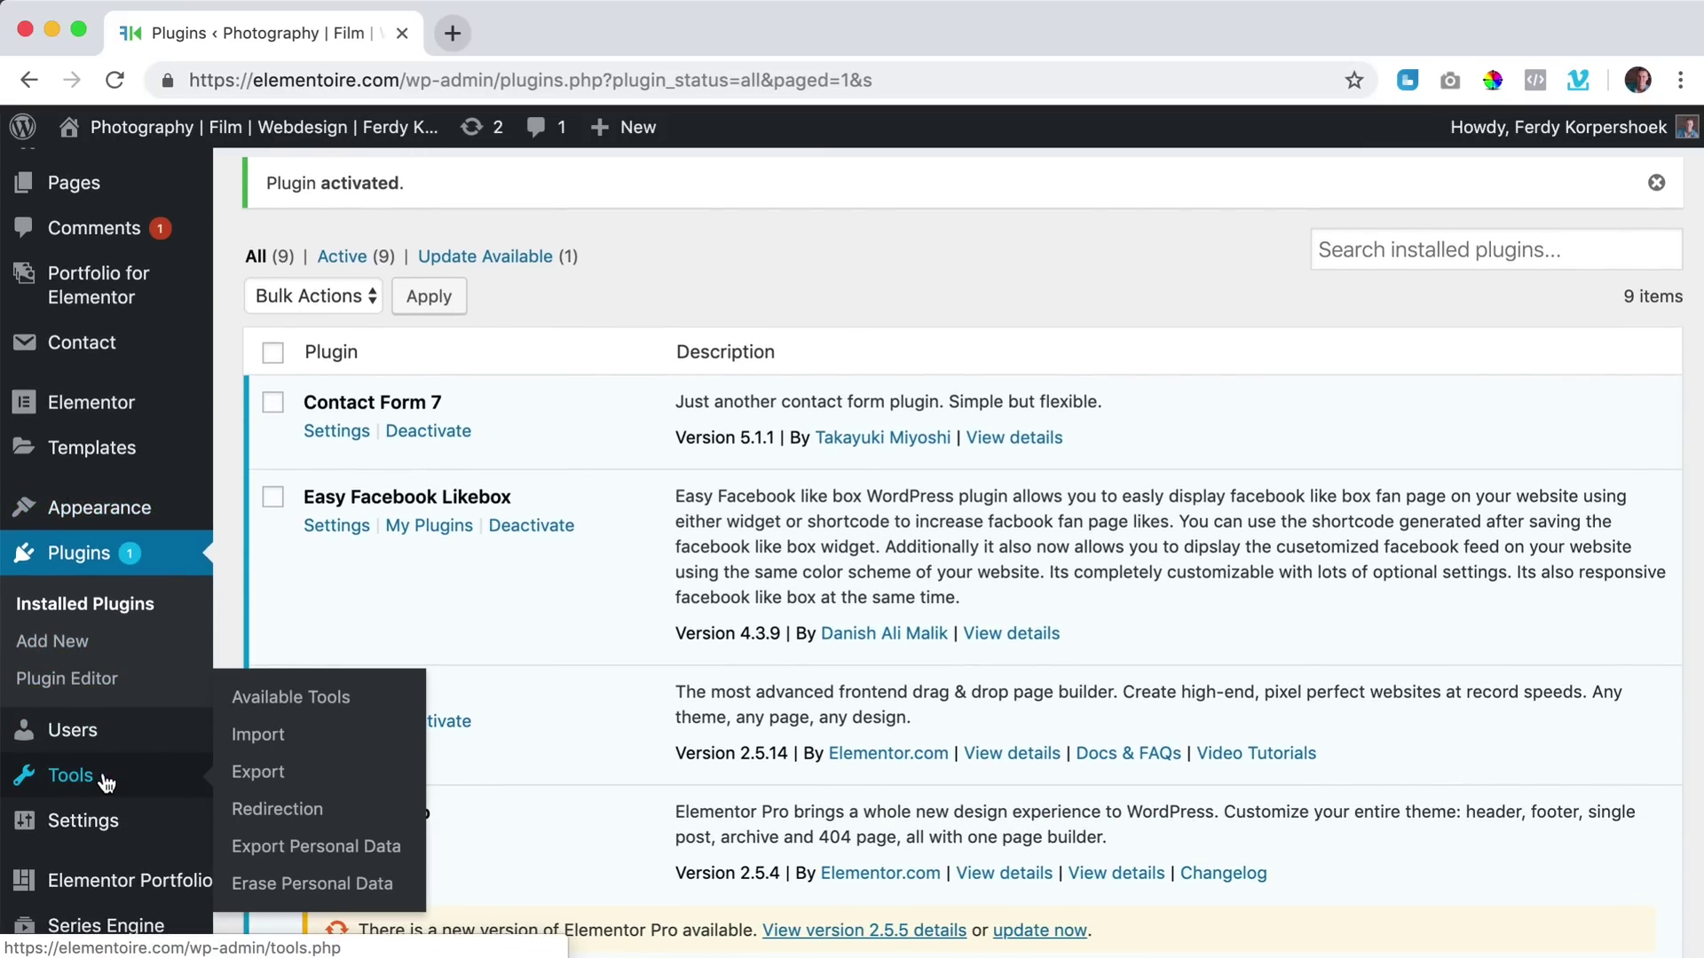
pyautogui.click(295, 809)
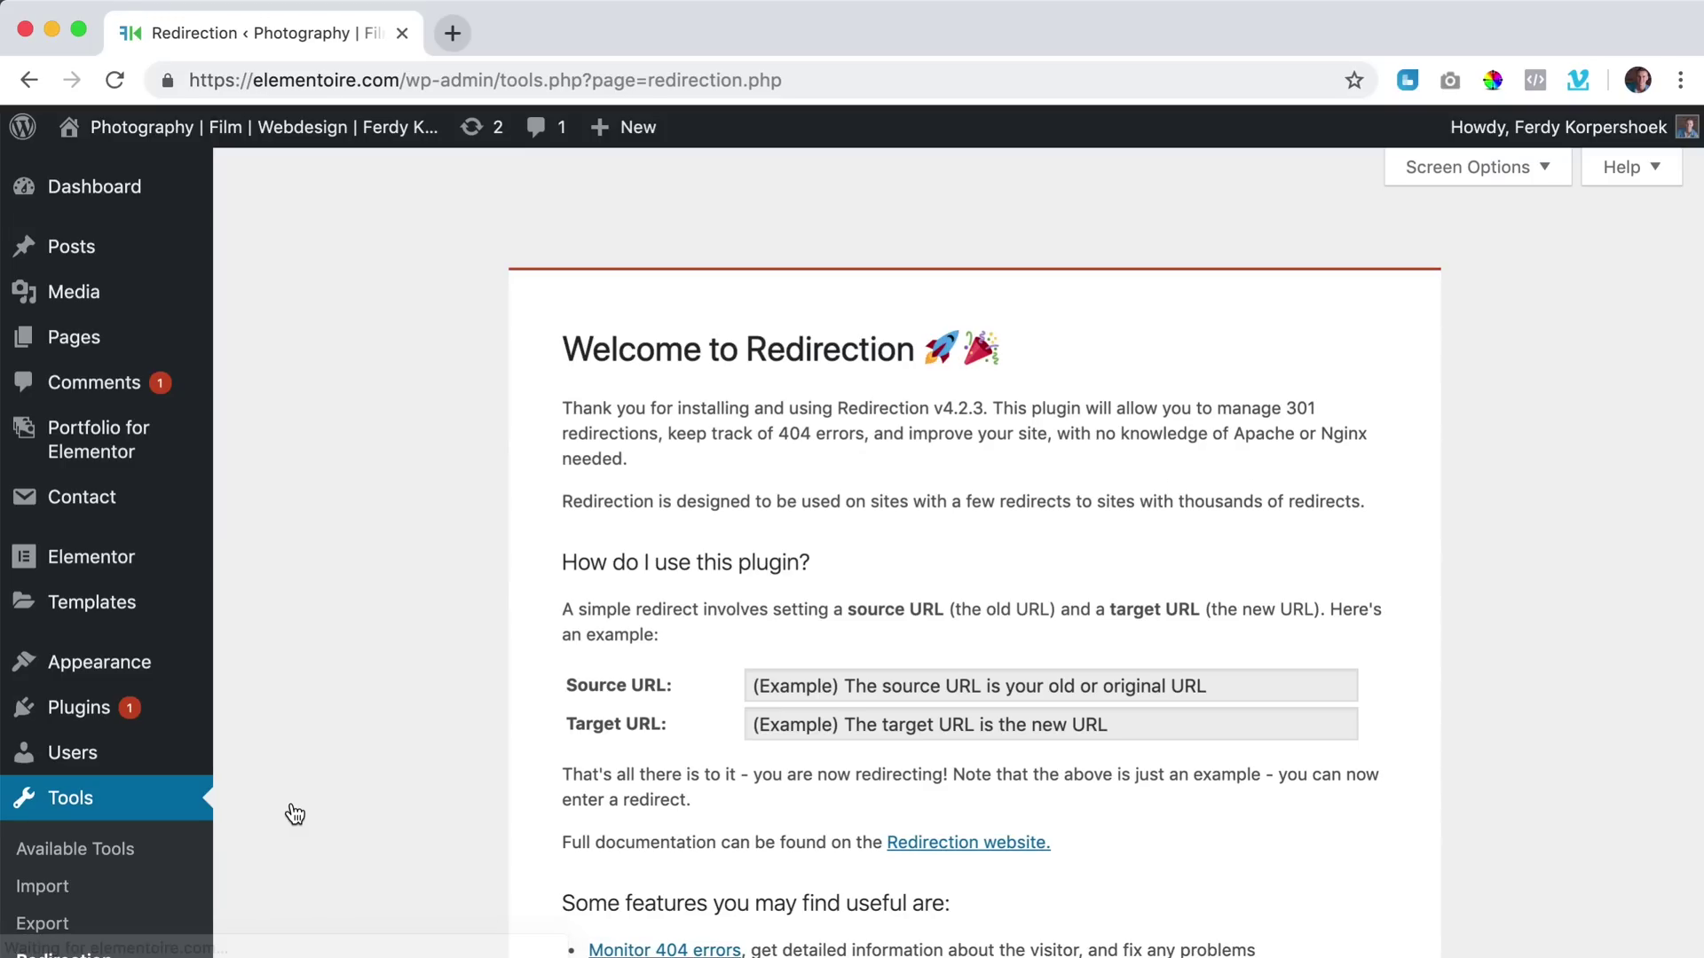
pyautogui.scroll(-5, 830, 525)
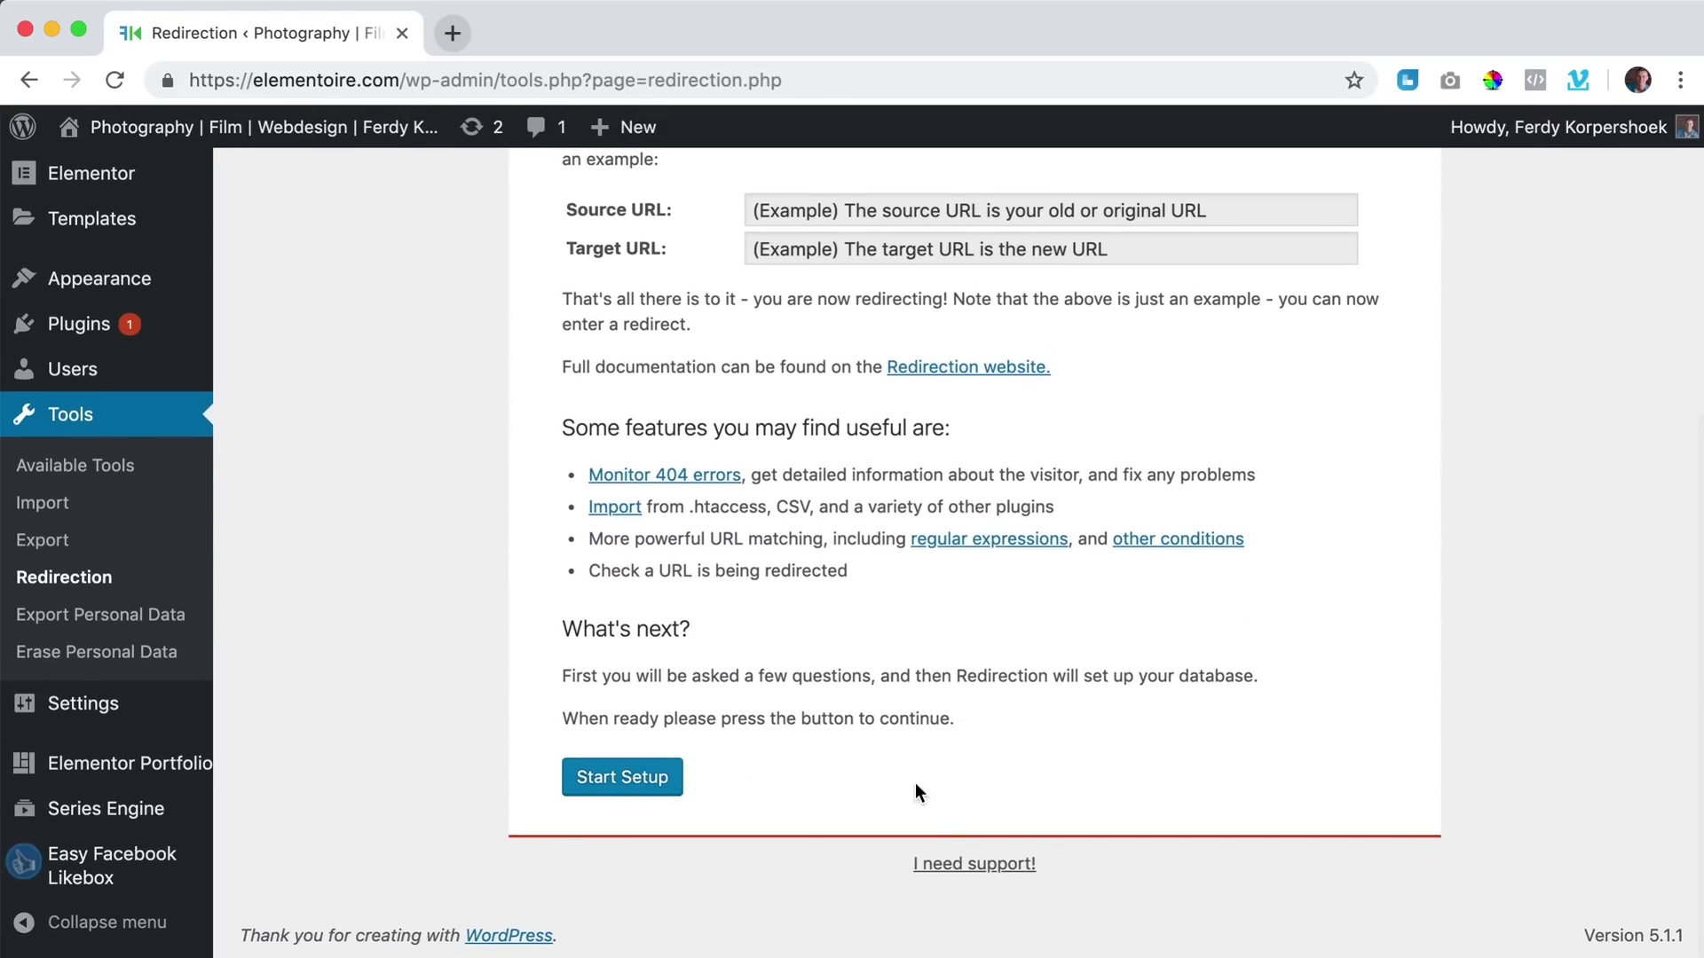
pyautogui.click(626, 794)
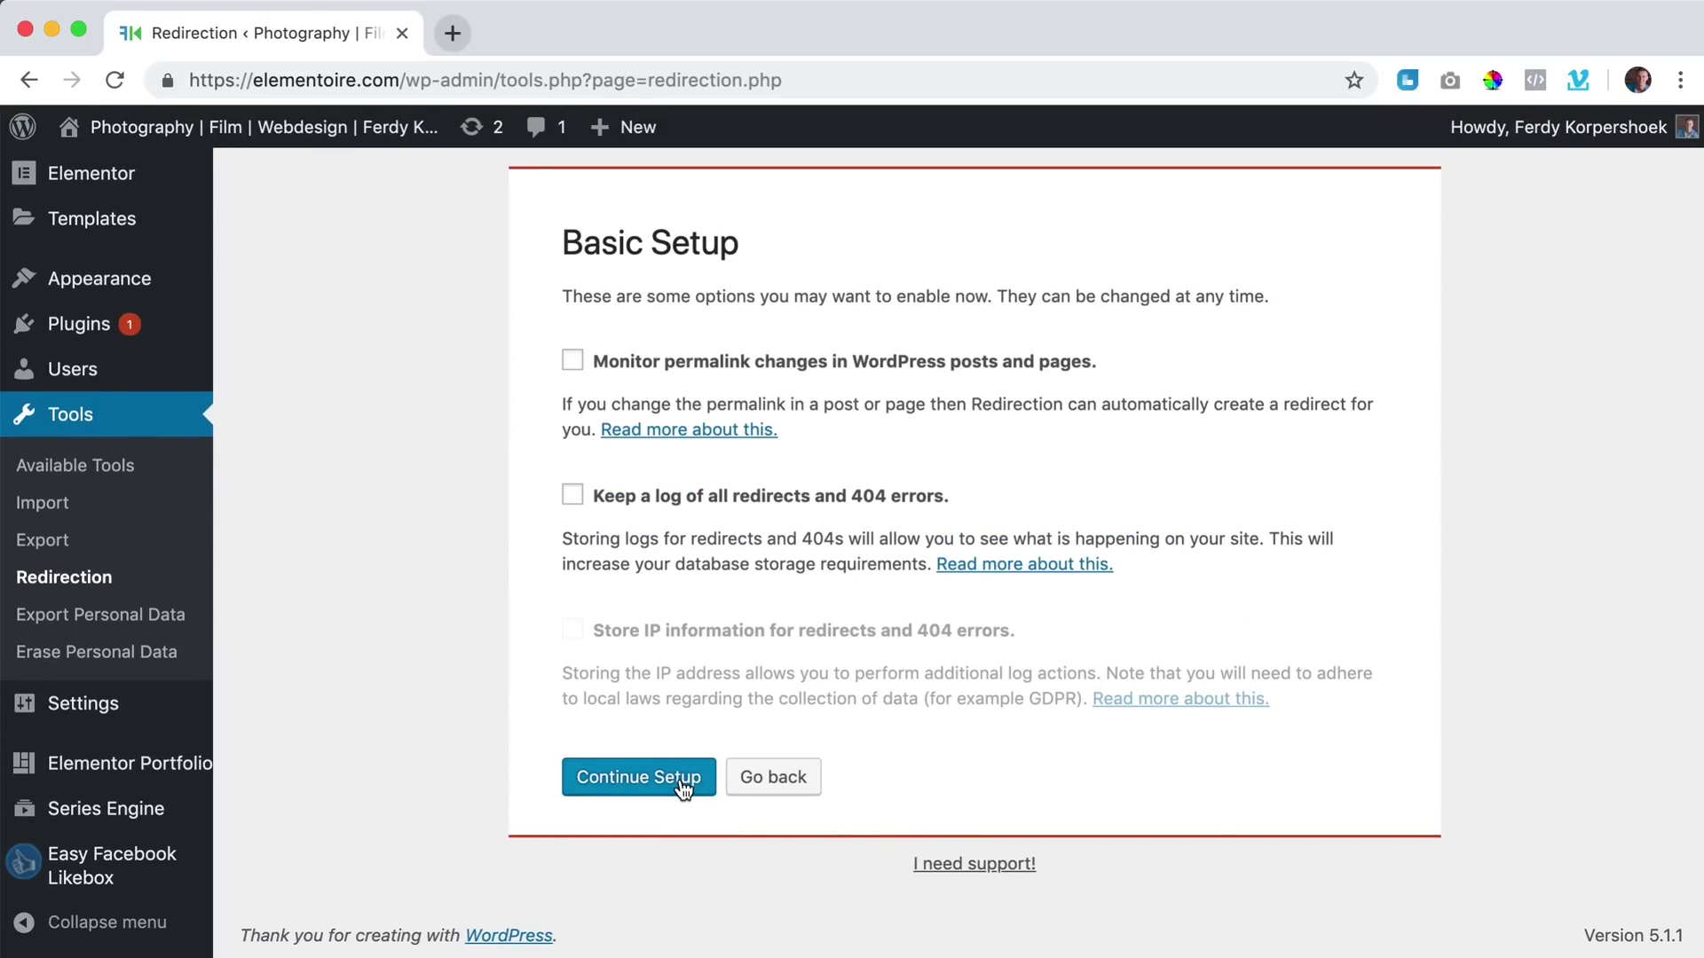
pyautogui.click(666, 791)
pyautogui.click(670, 783)
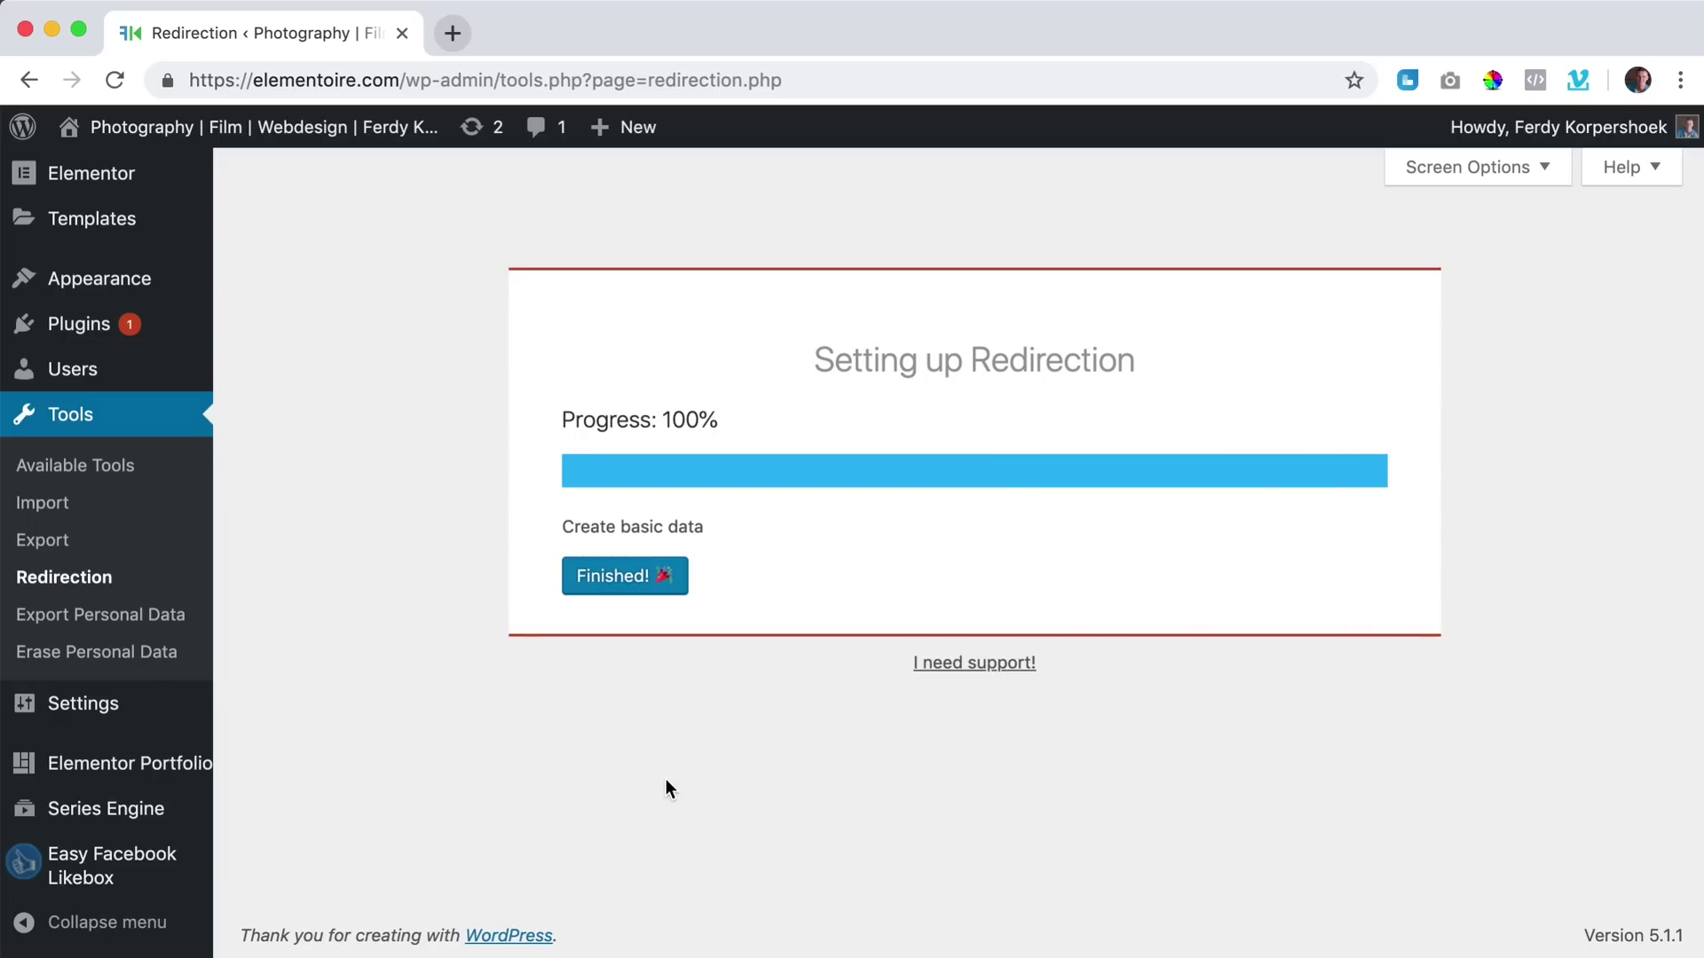
pyautogui.click(628, 583)
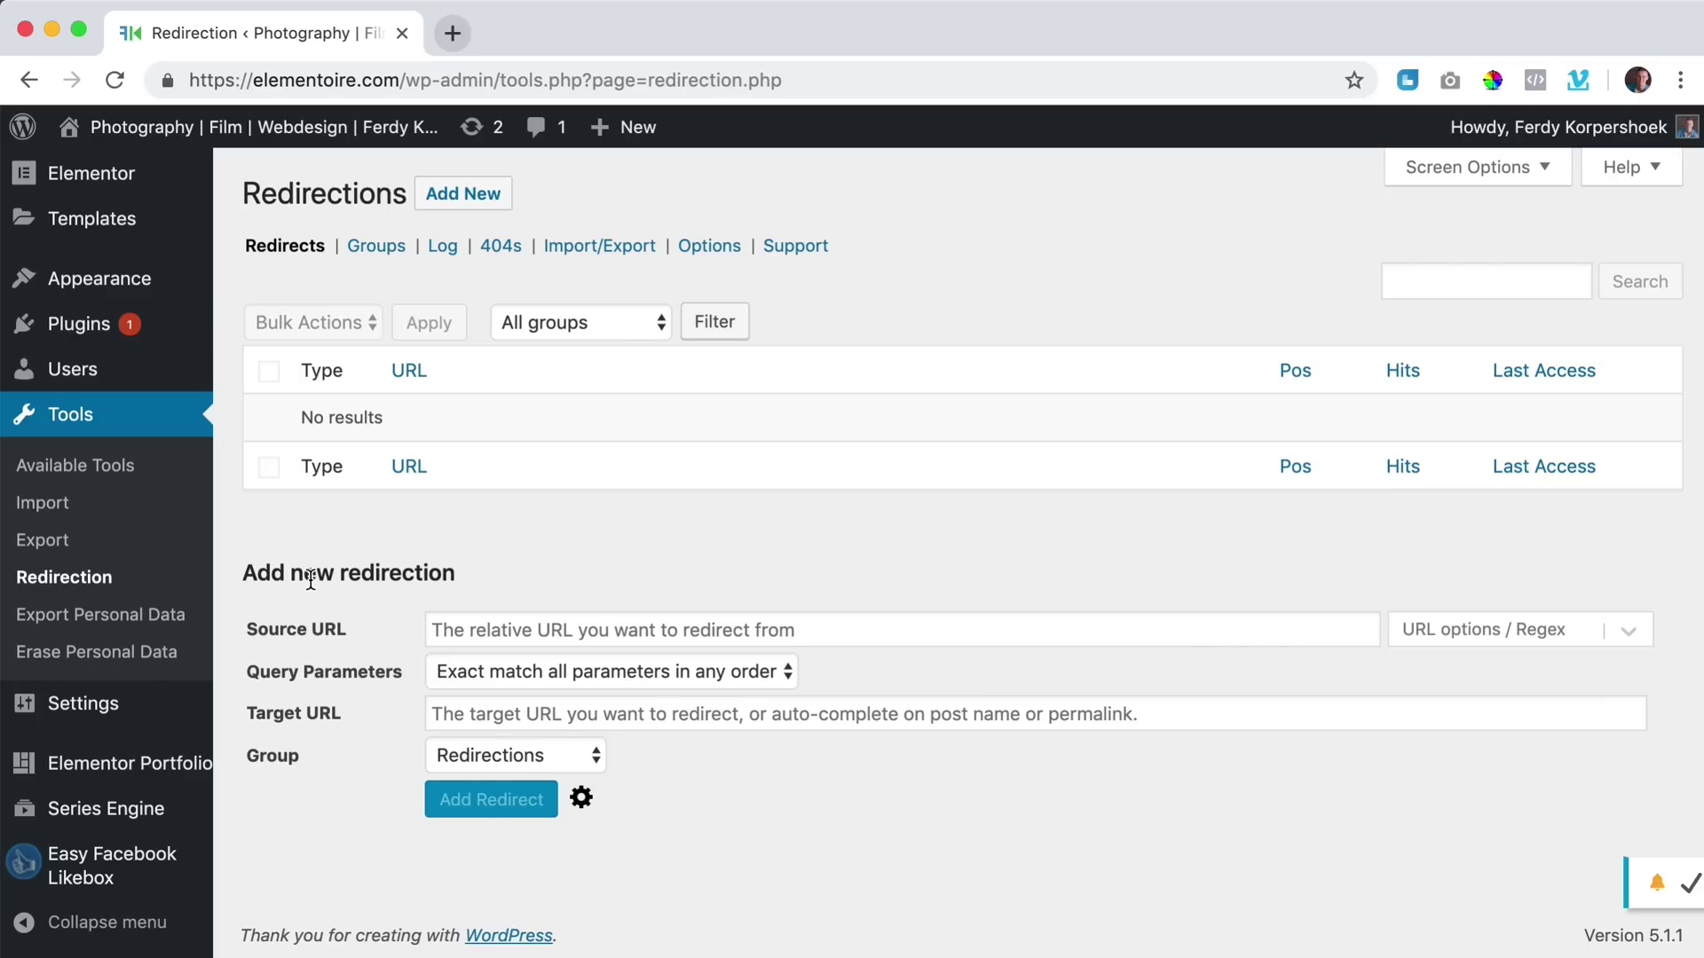
# Enter source /about/ and target /about-me/, keep group Redirections, and add the redirect.
pyautogui.click(502, 630)
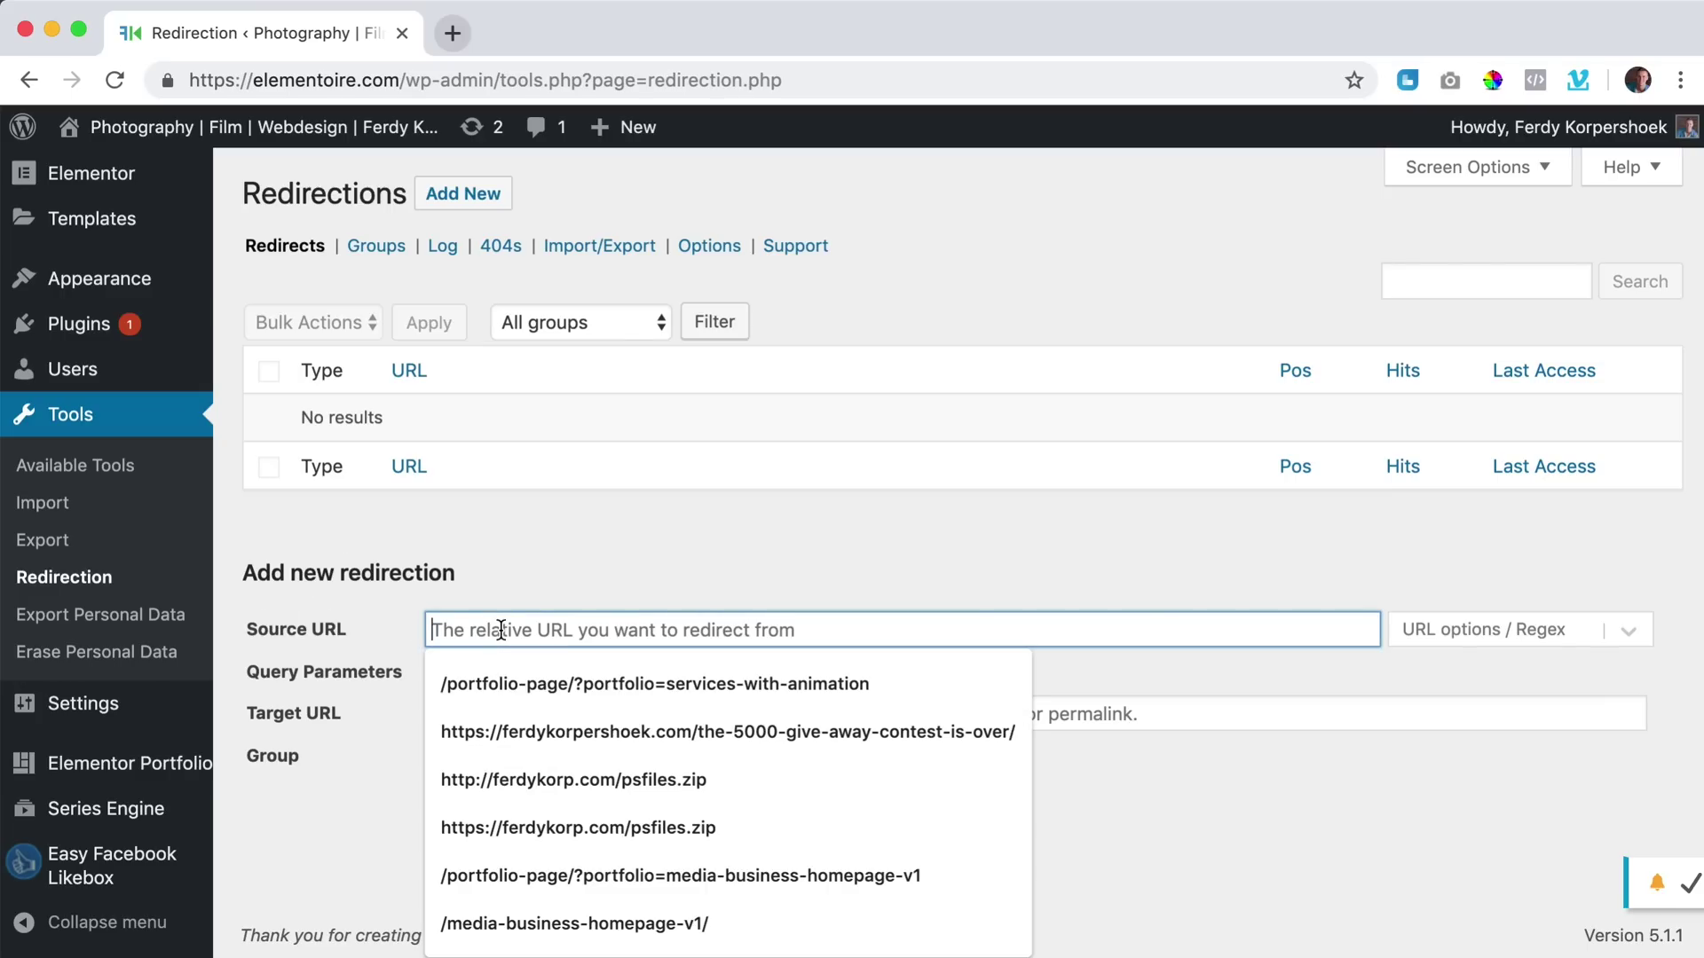
pyautogui.write('/about/')
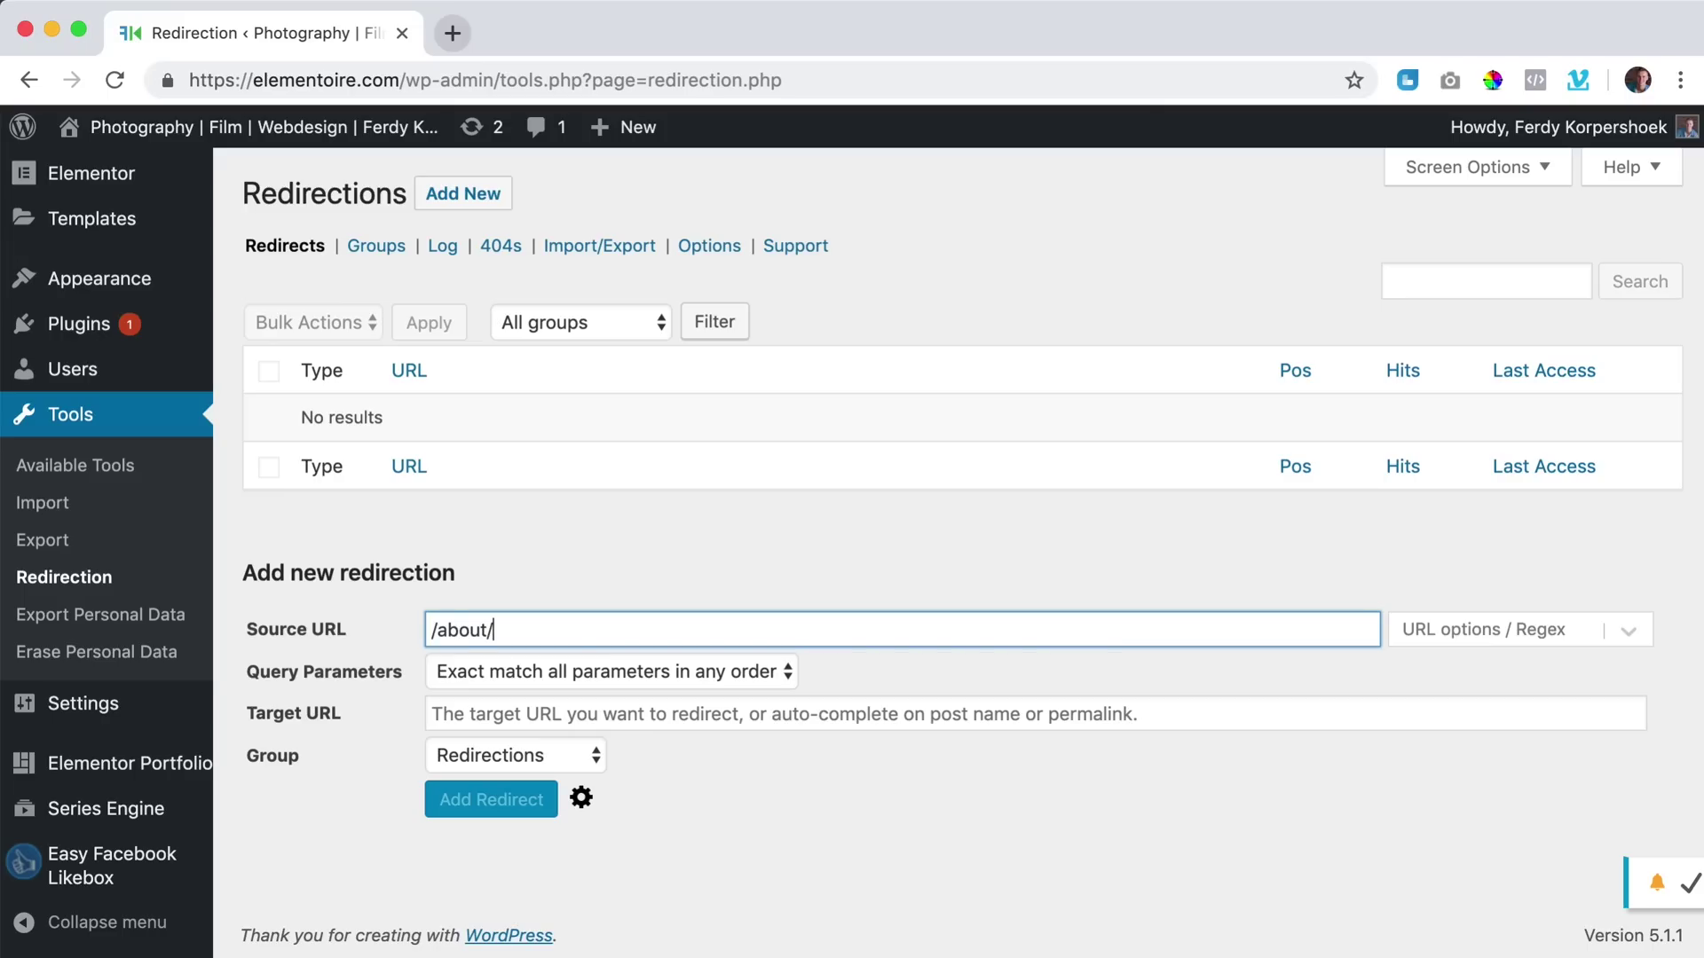
pyautogui.click(503, 712)
pyautogui.write('/abou')
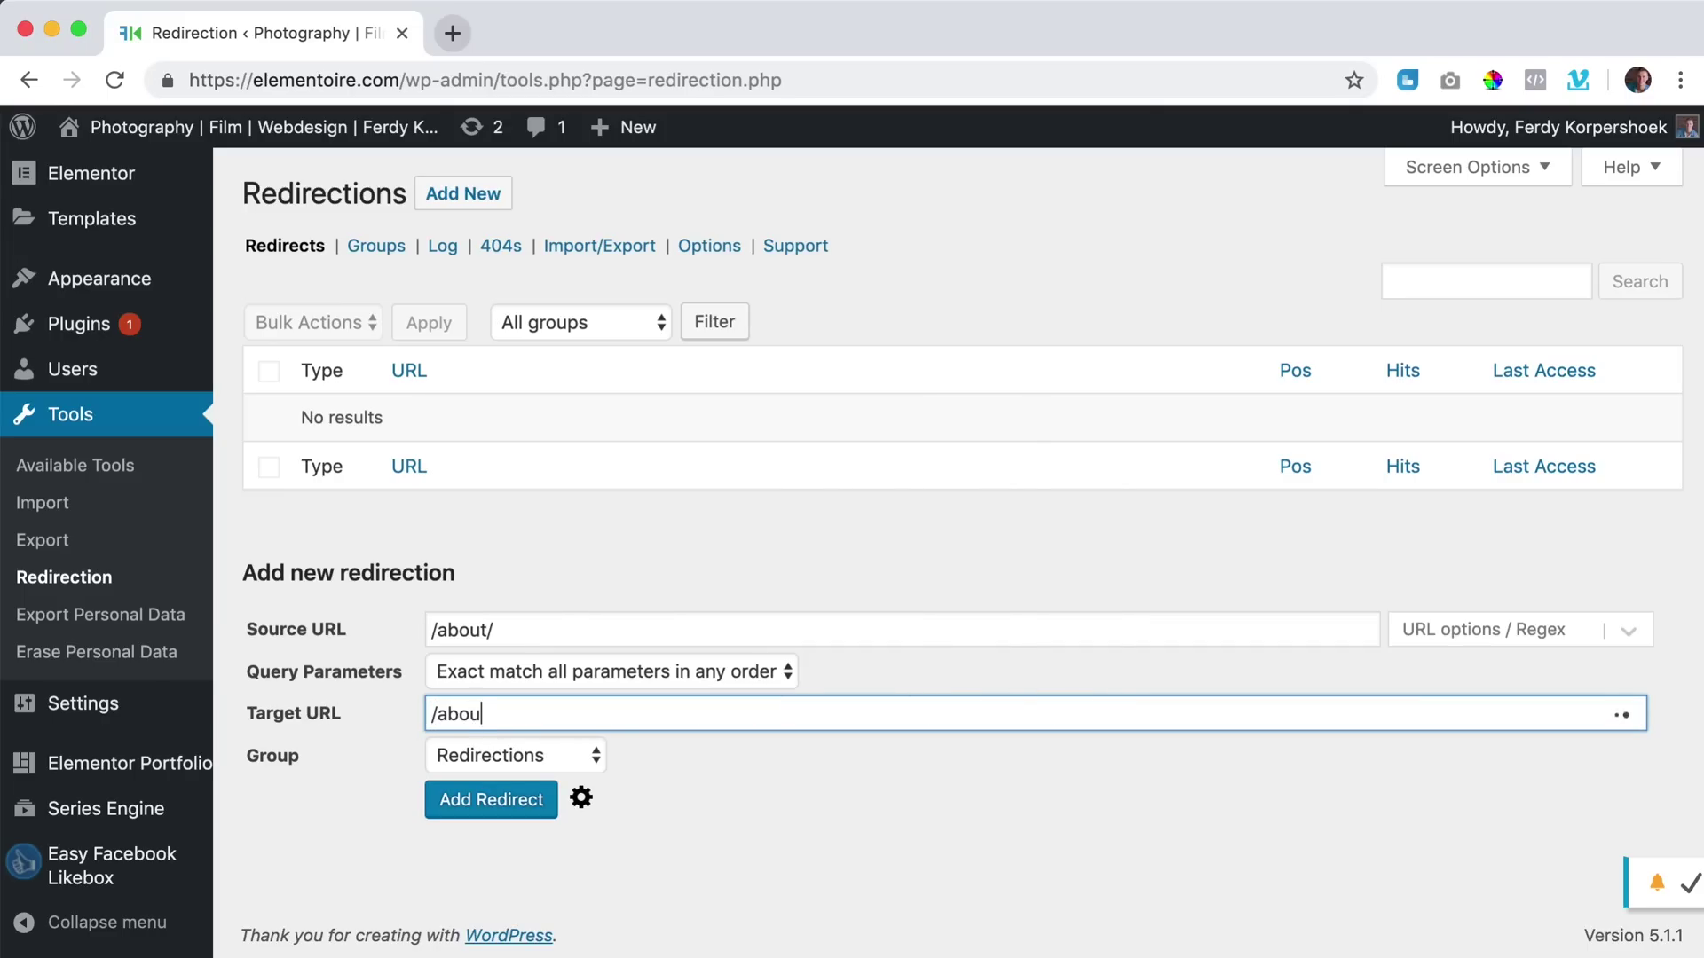
pyautogui.write('t-me/')
pyautogui.click(508, 749)
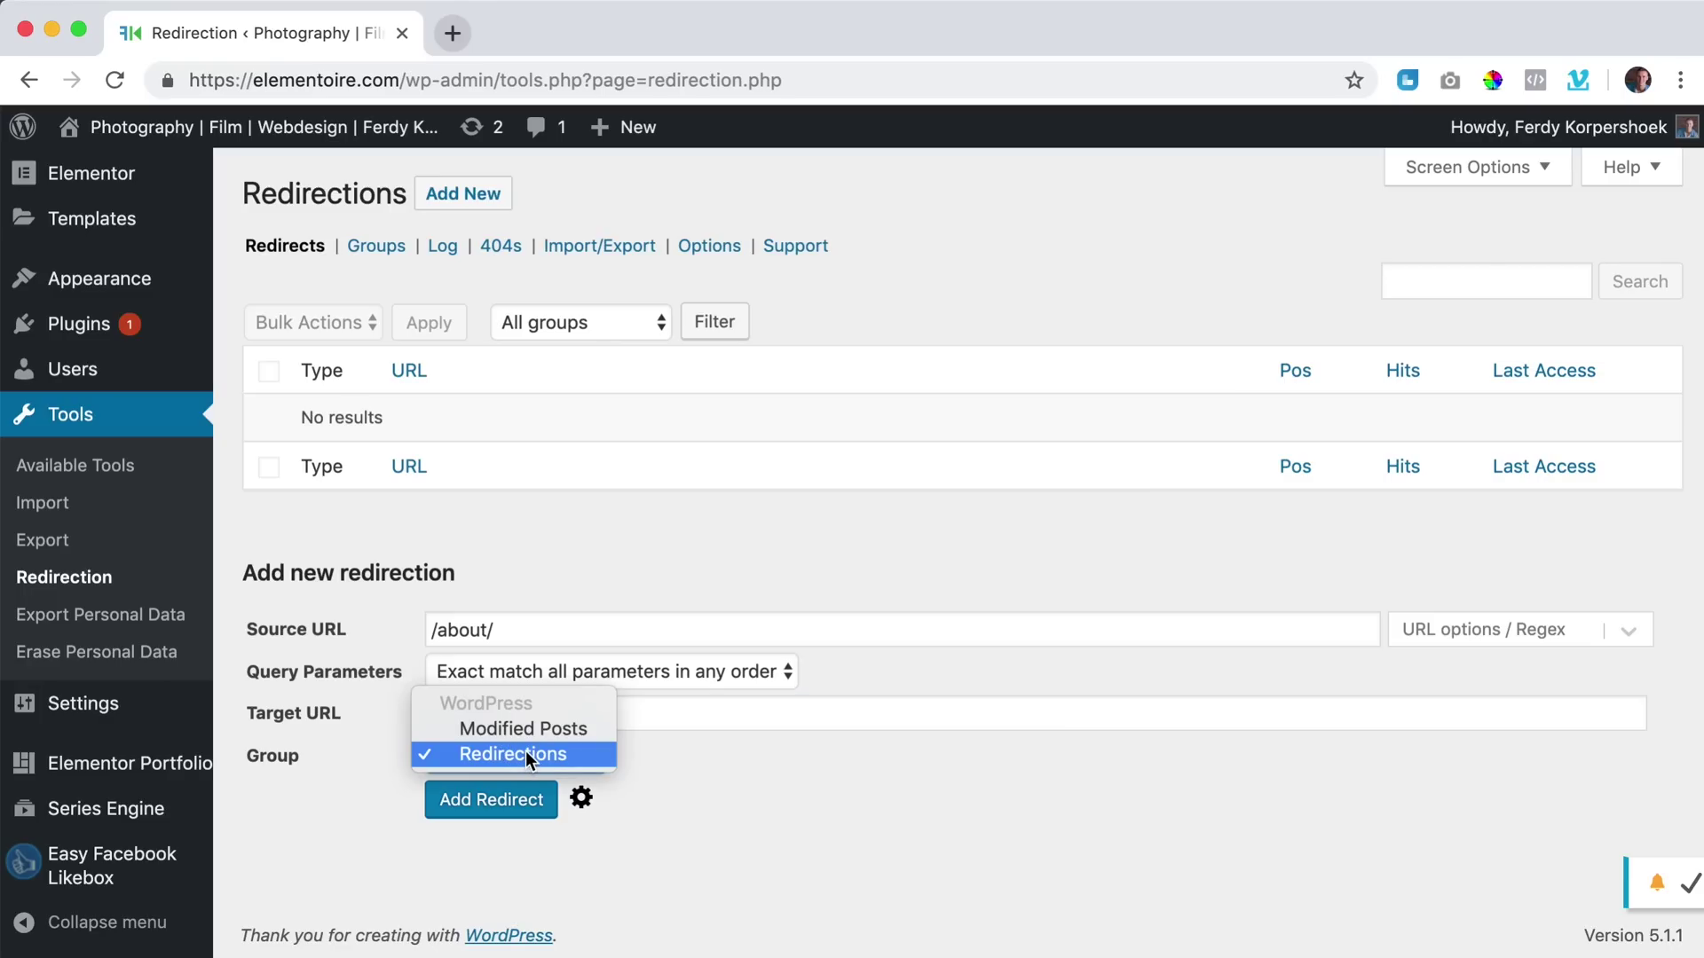
pyautogui.click(525, 750)
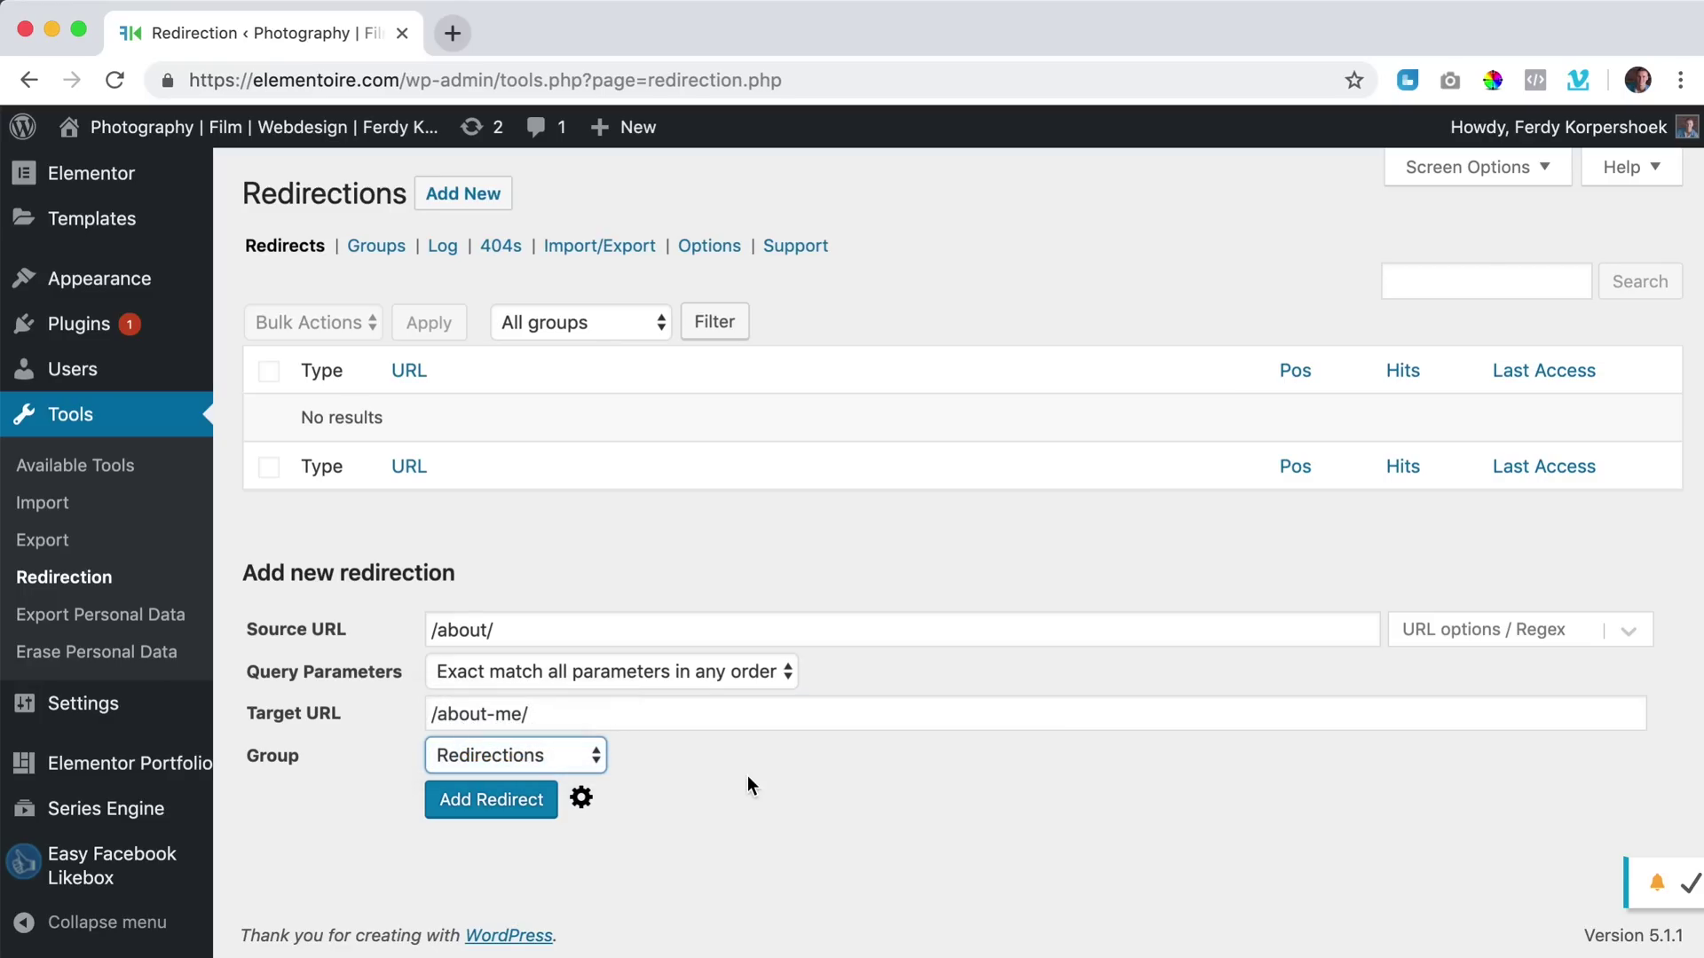
pyautogui.click(487, 802)
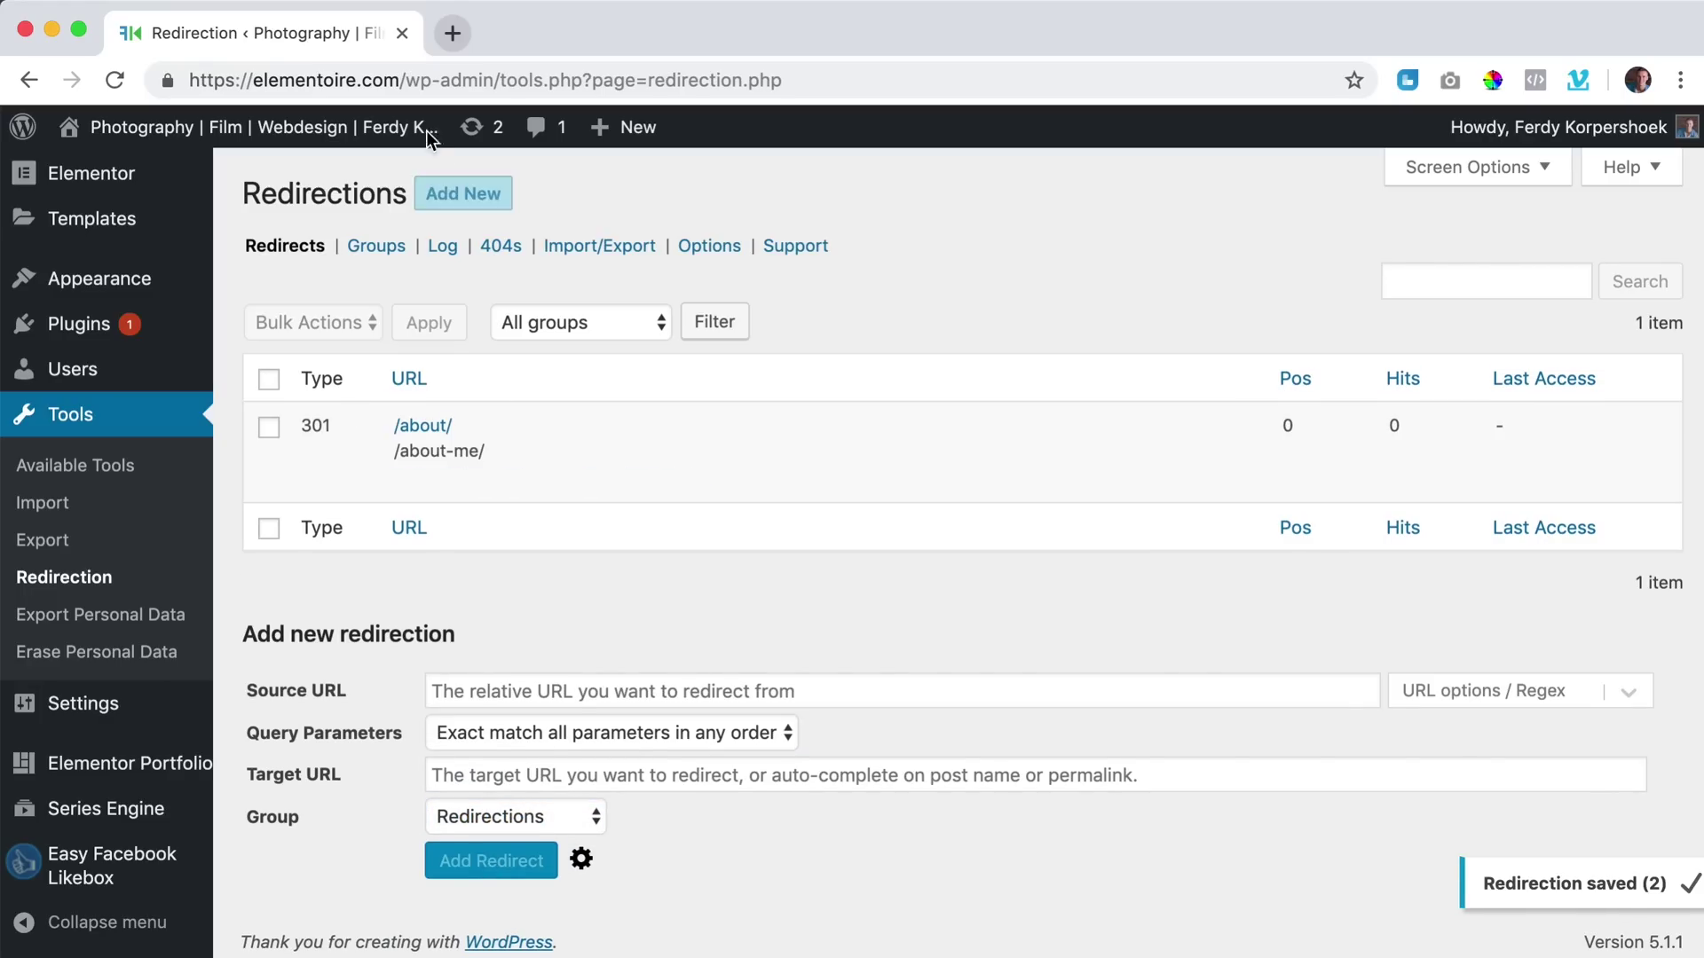
# Google the old /about/ address in a new tab and confirm its result redirects to /about-me/.
pyautogui.click(455, 38)
pyautogui.click(503, 555)
pyautogui.write('https://elementoire.com/about/')
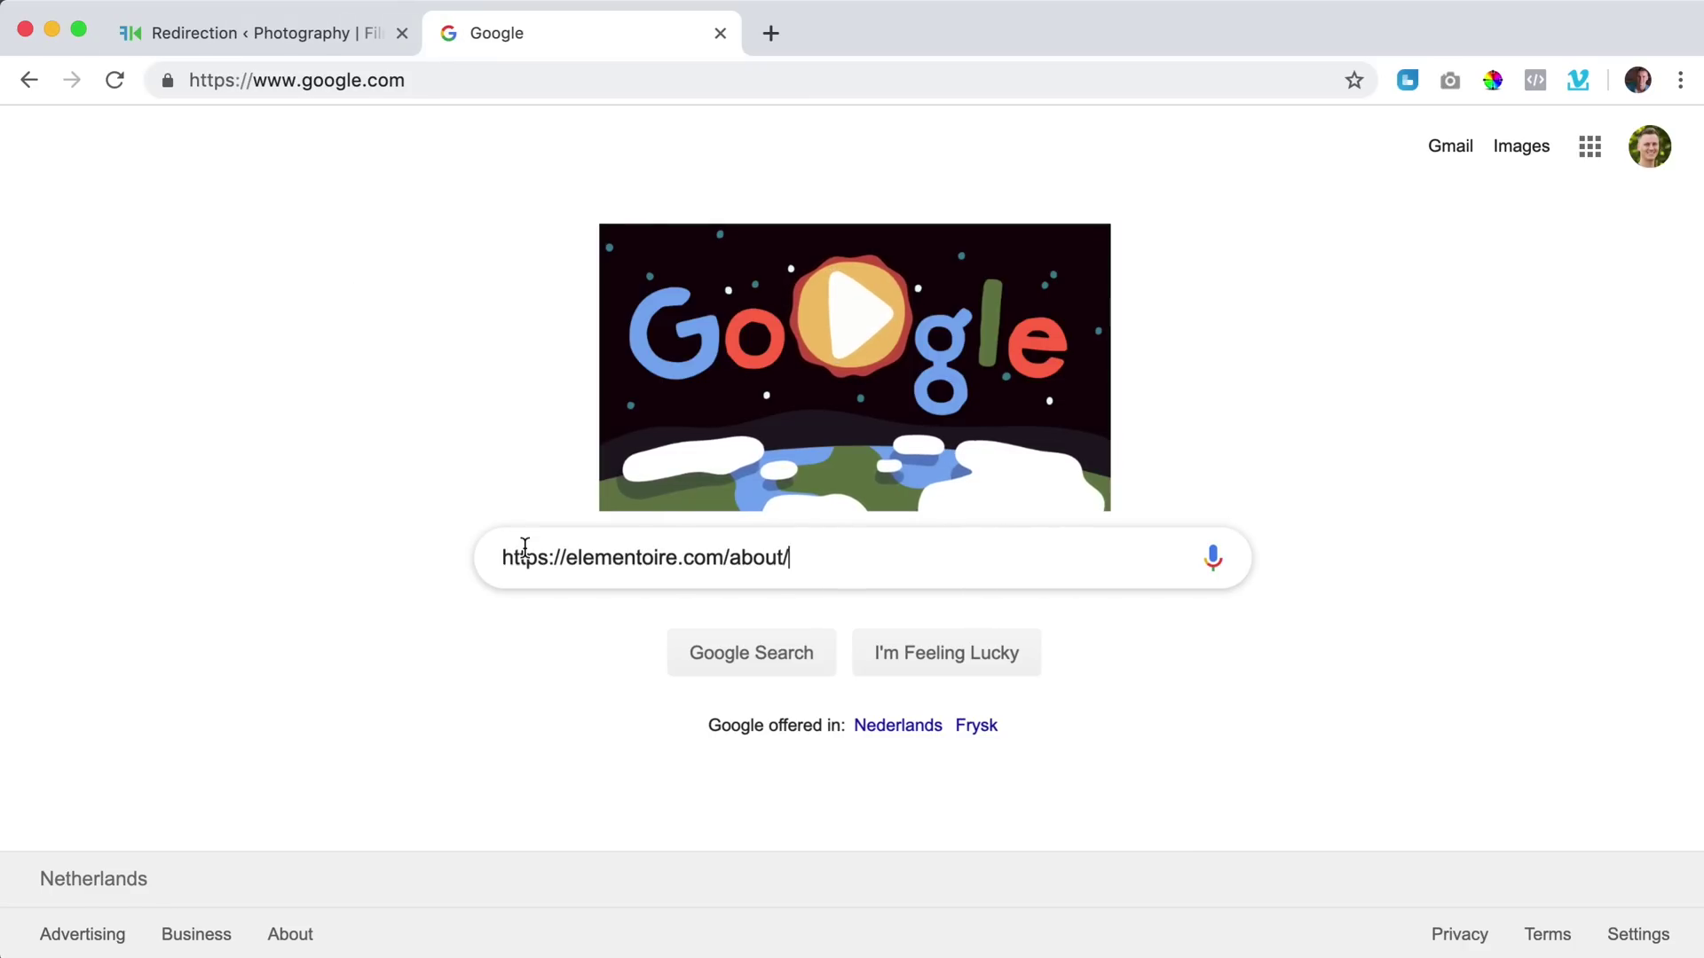
pyautogui.press('Return')
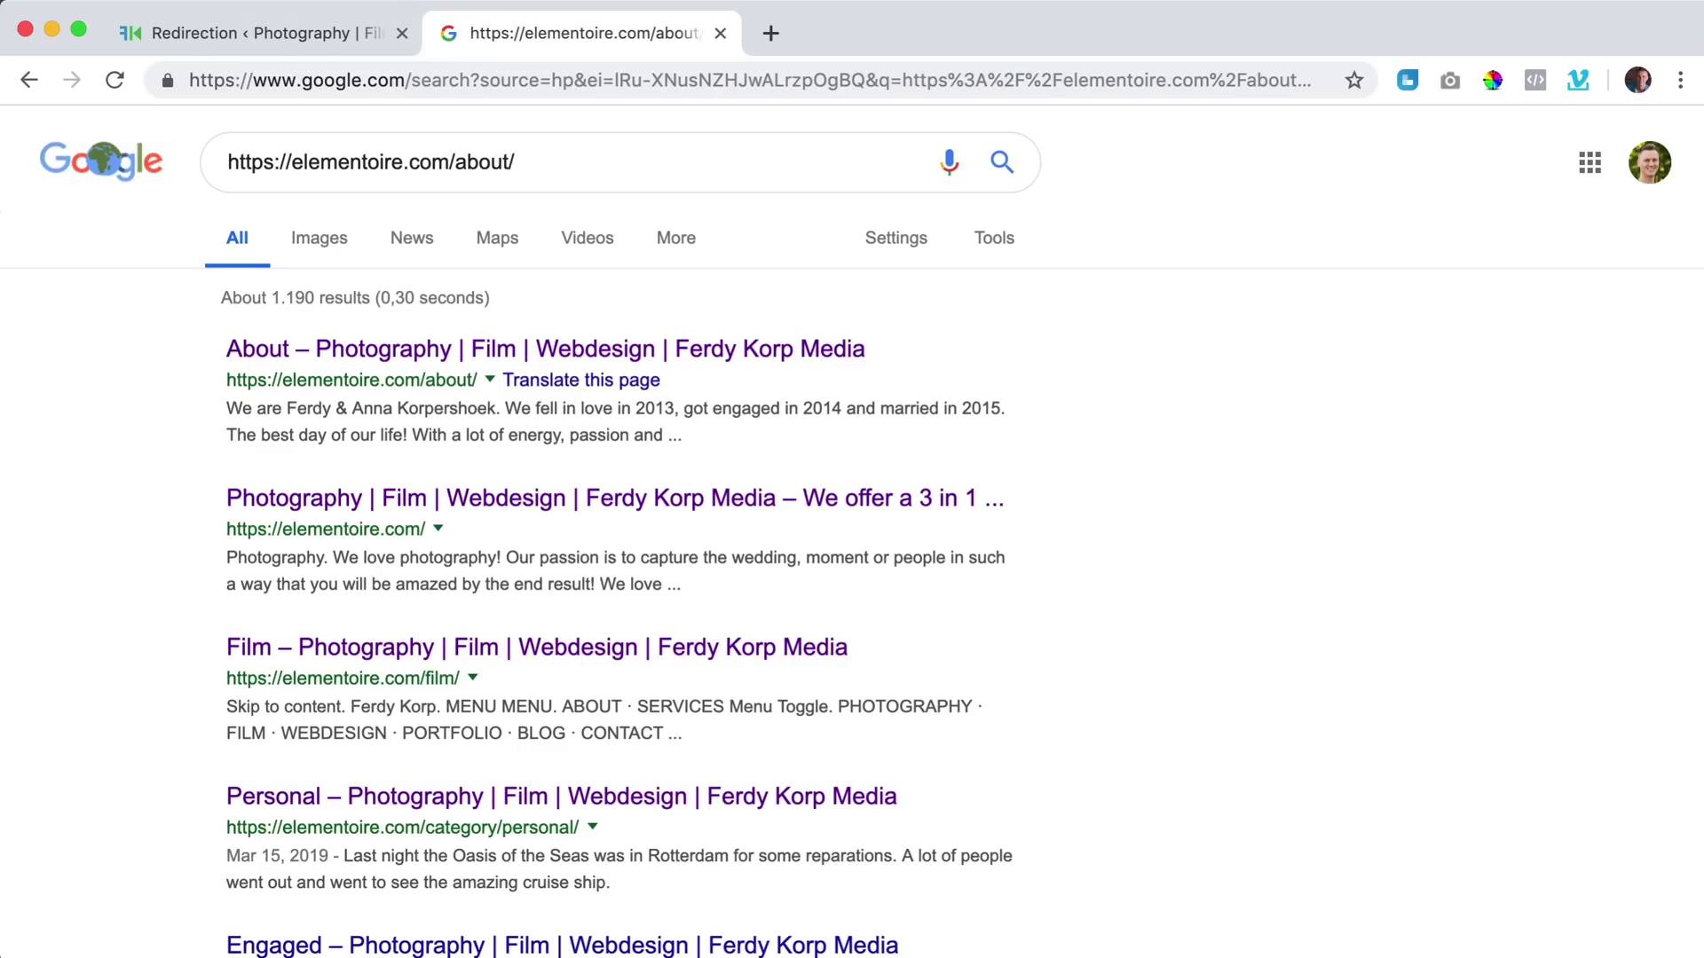
pyautogui.click(439, 348)
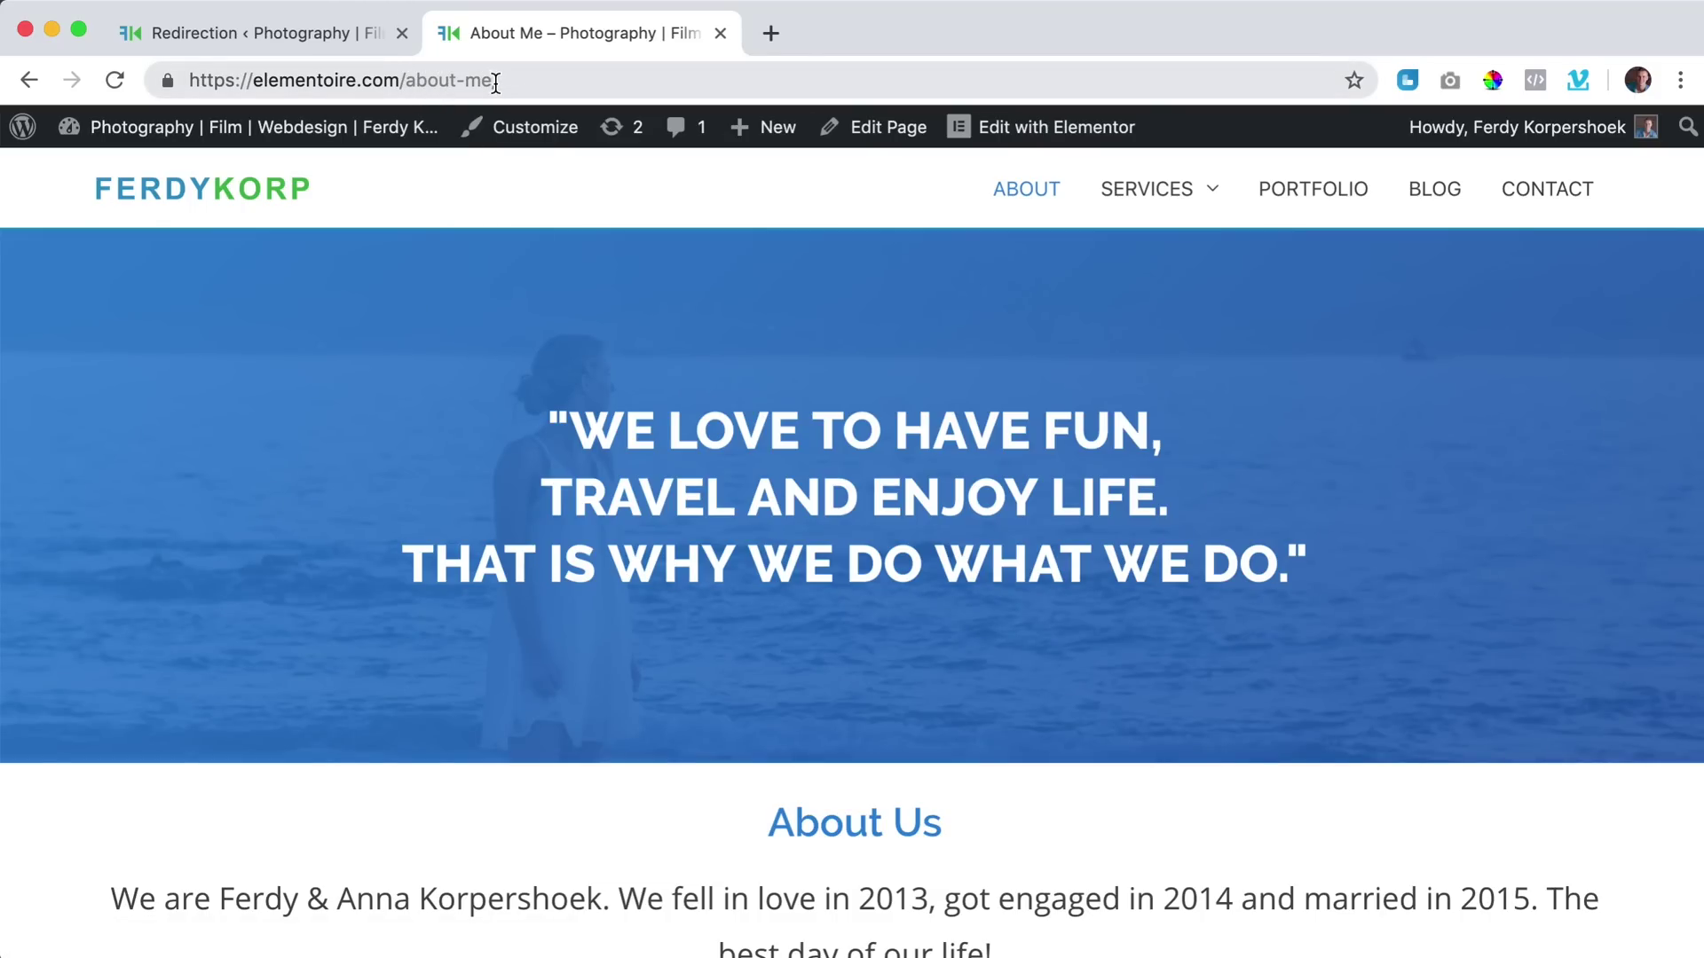
pyautogui.press('super+bracketleft')
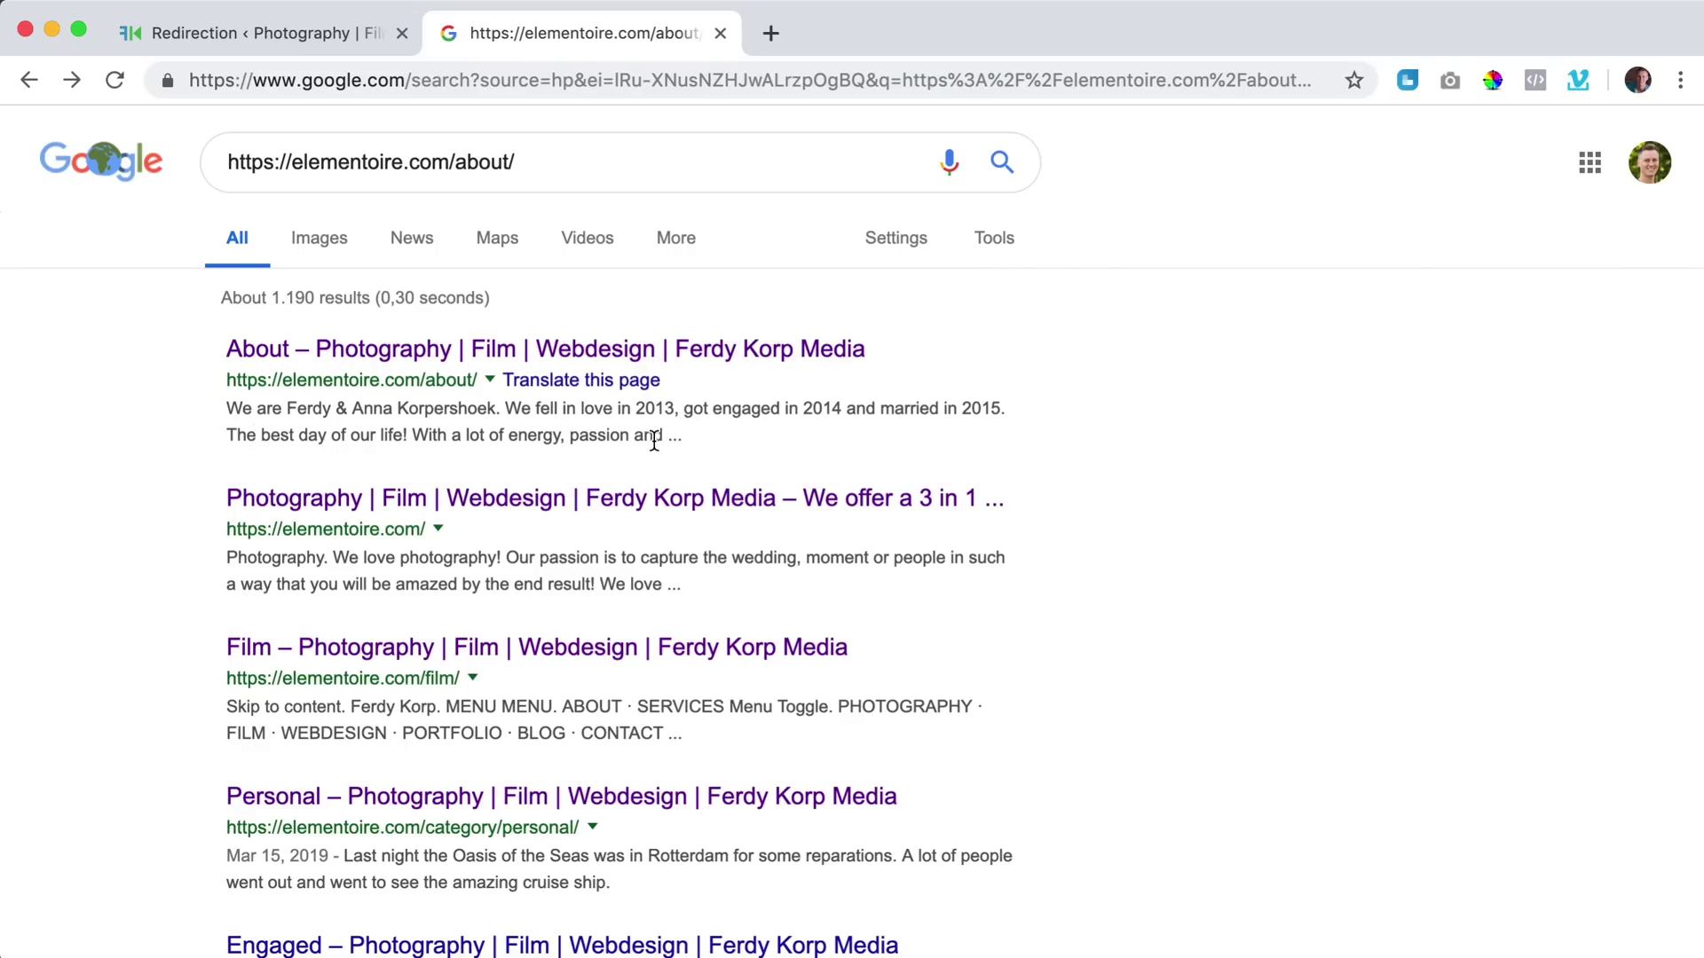
# Load wp-king.com in a new tab and see it forward to ferdykorpershoek.com.
pyautogui.click(720, 34)
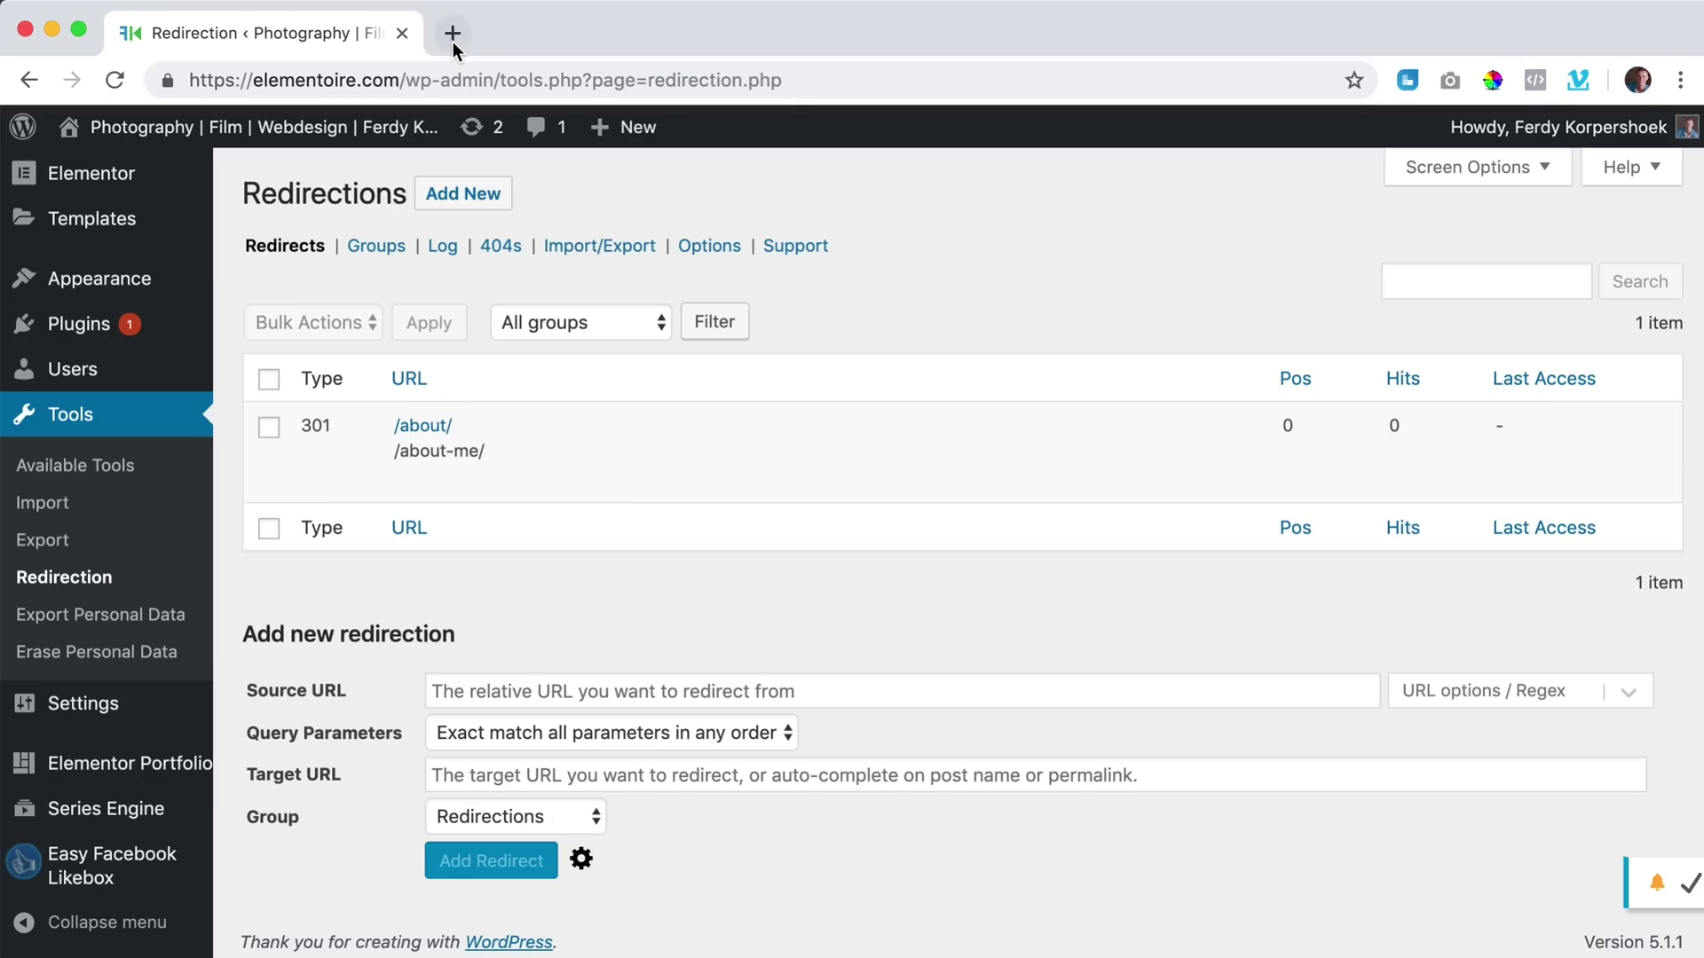
pyautogui.click(453, 41)
pyautogui.write('wp')
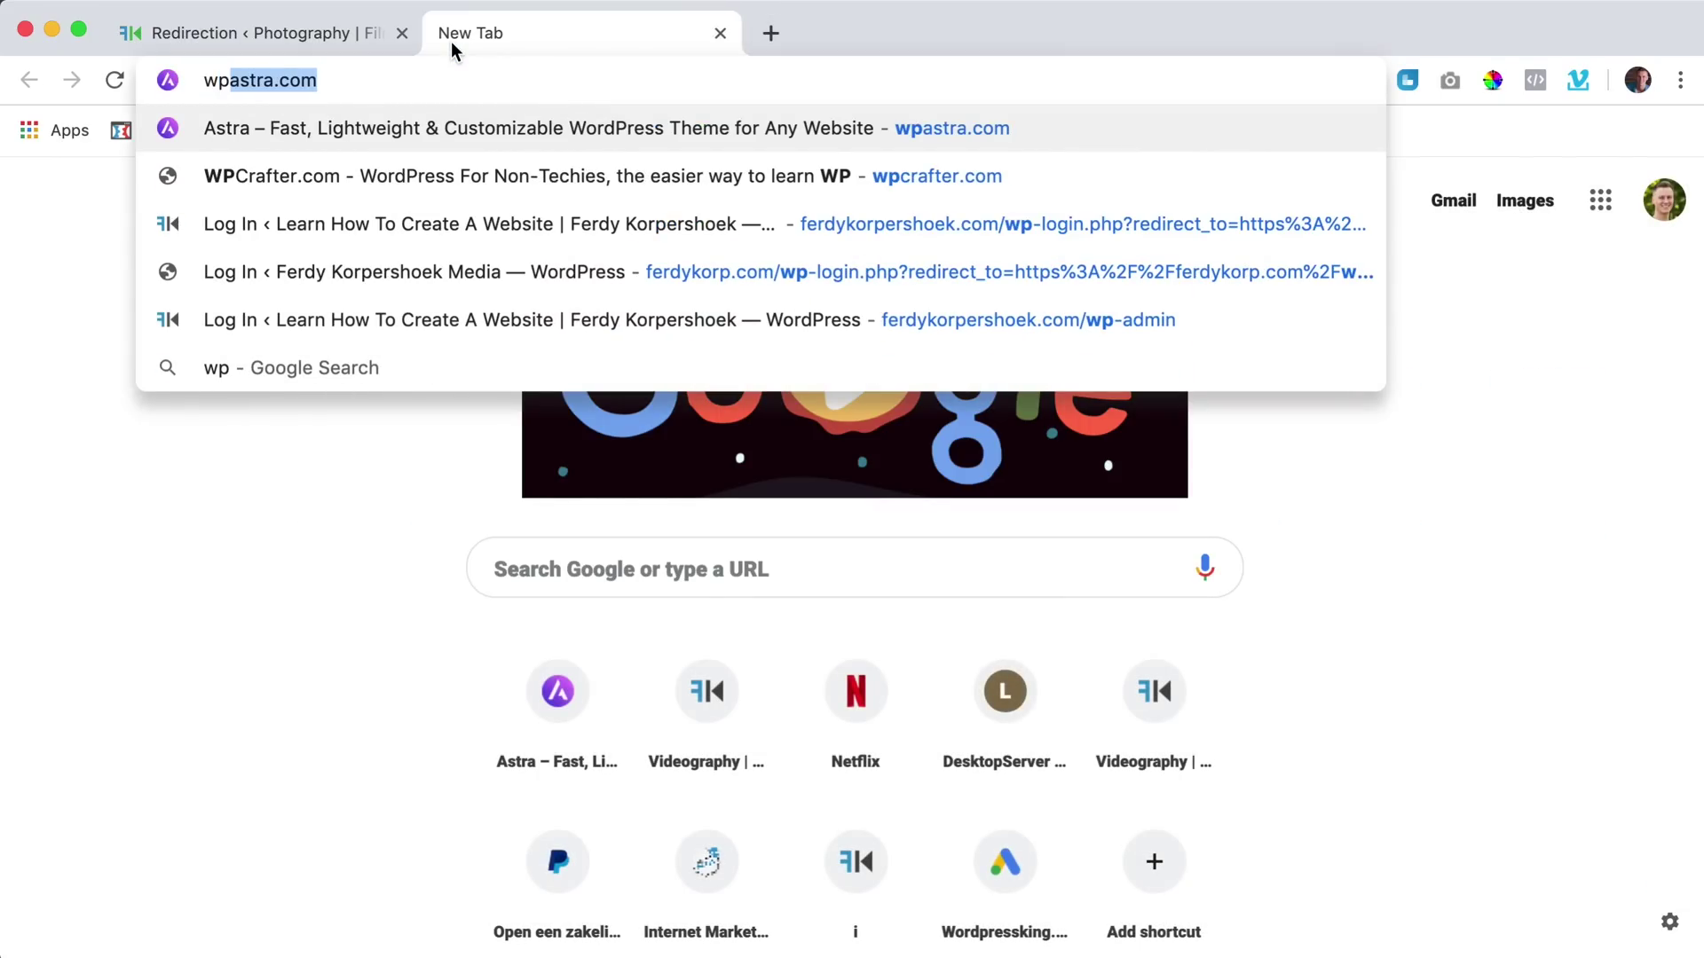
pyautogui.write('-king.com')
pyautogui.press('Delete')
pyautogui.press('Return')
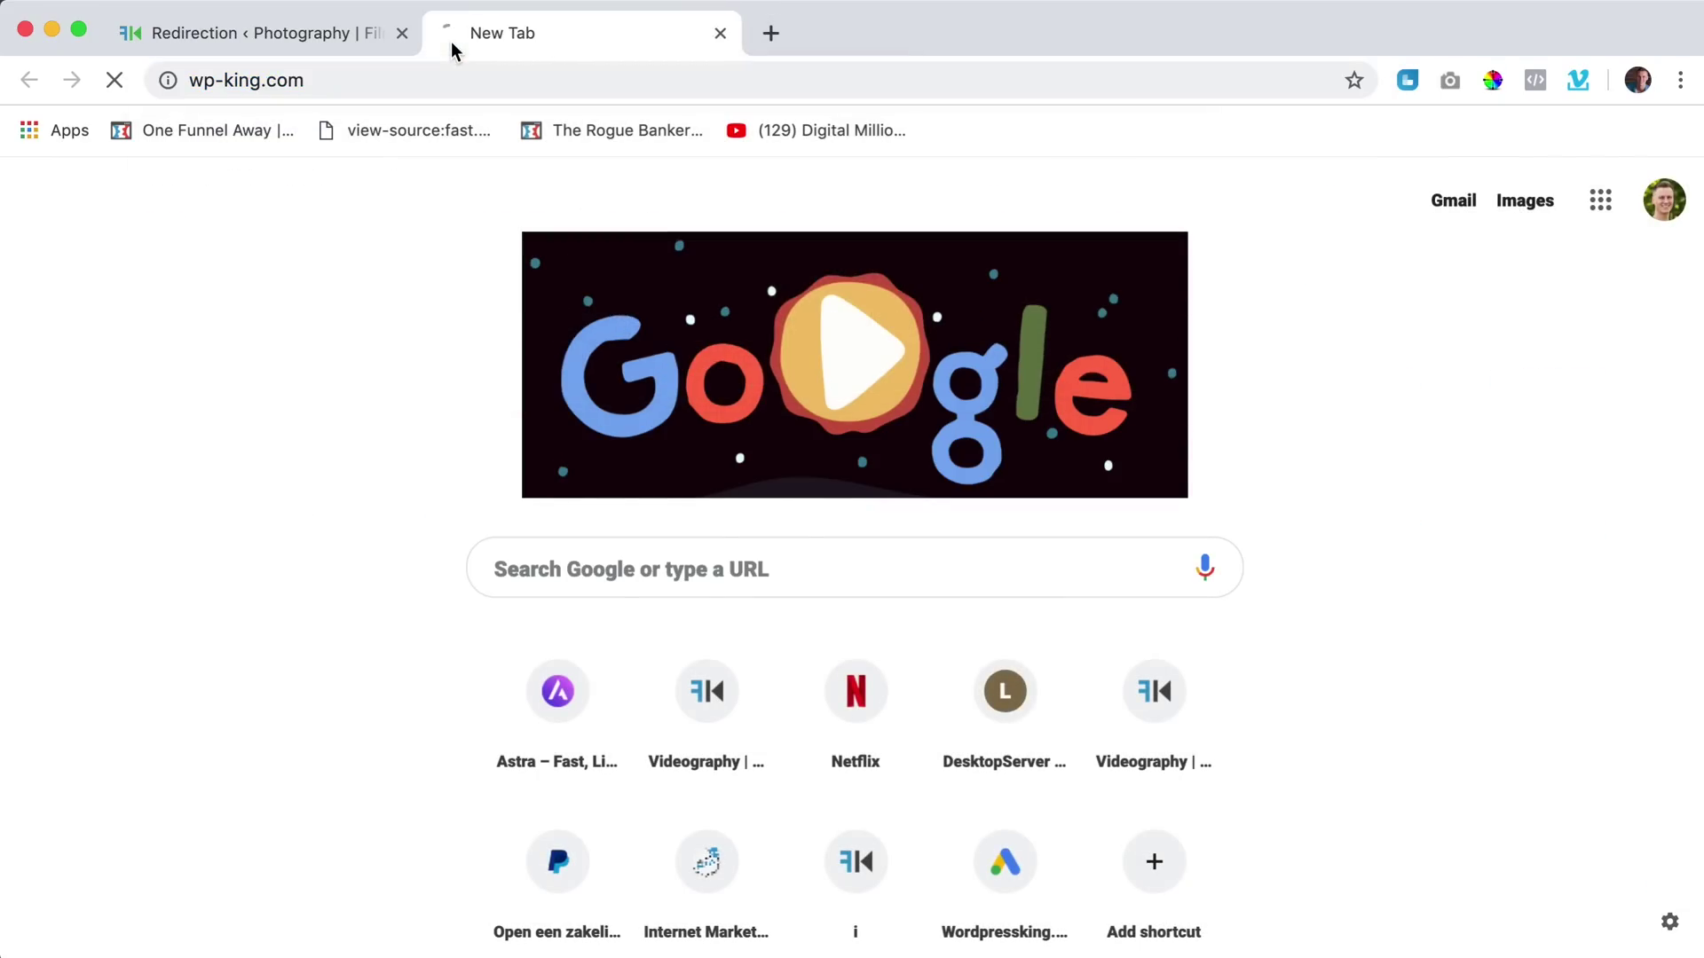
pyautogui.click(399, 36)
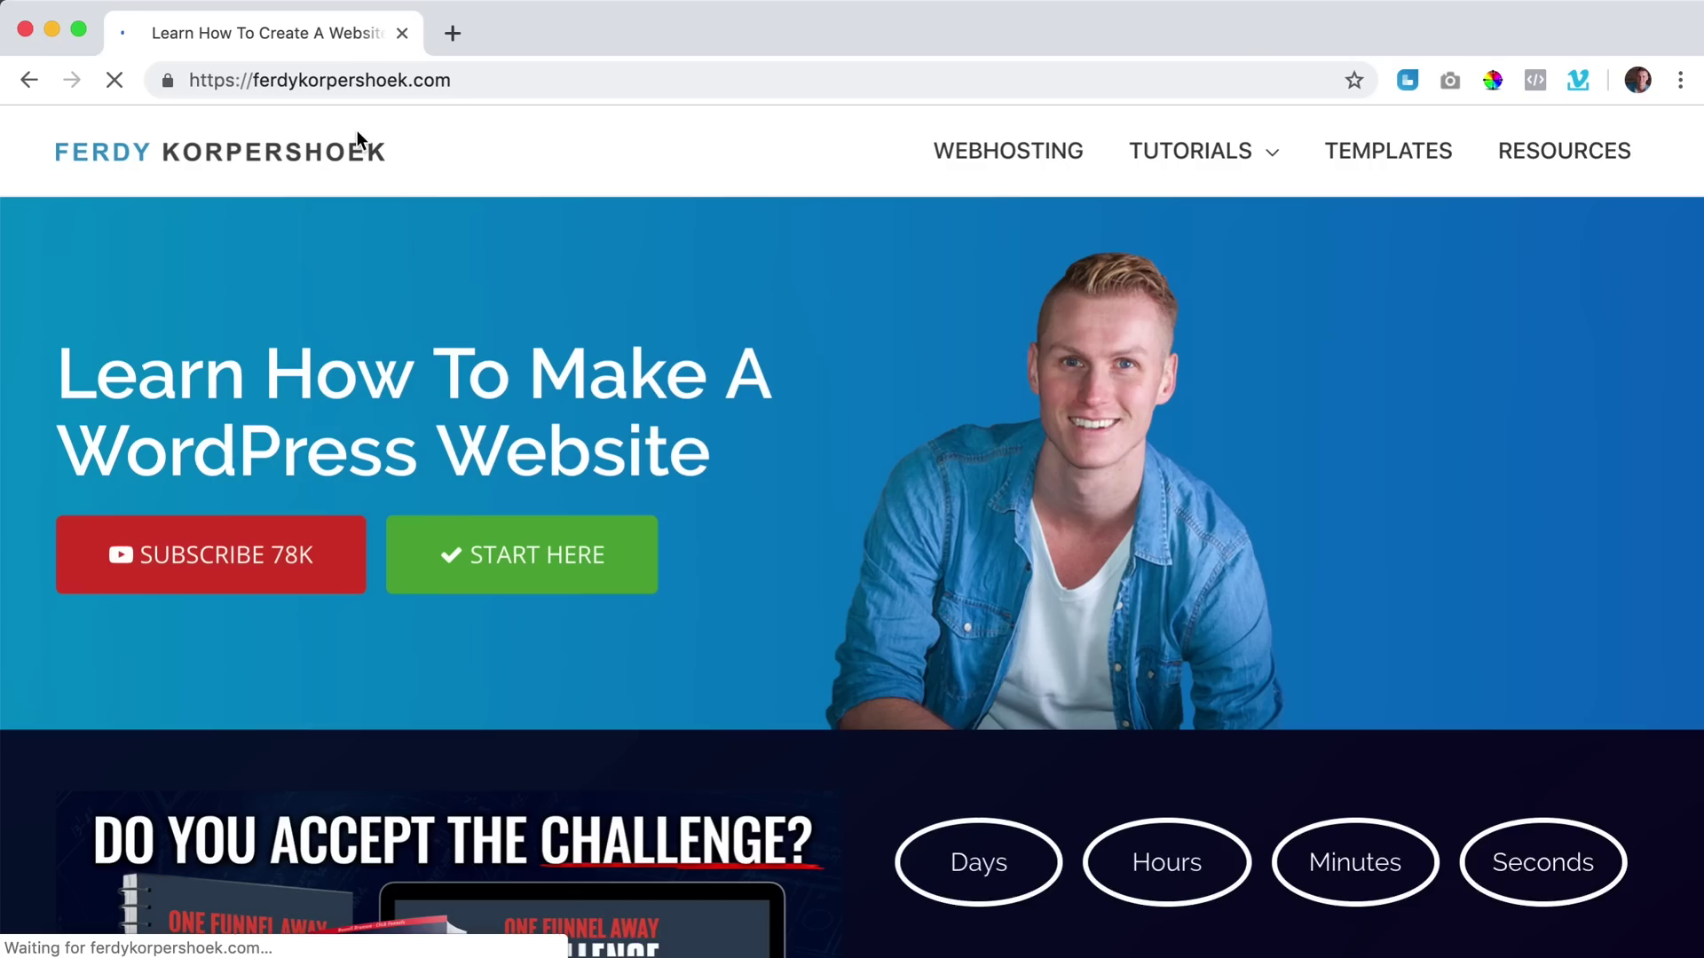
# Go to wp-king.com/wp-admin to reach that site's WordPress dashboard.
pyautogui.click(520, 82)
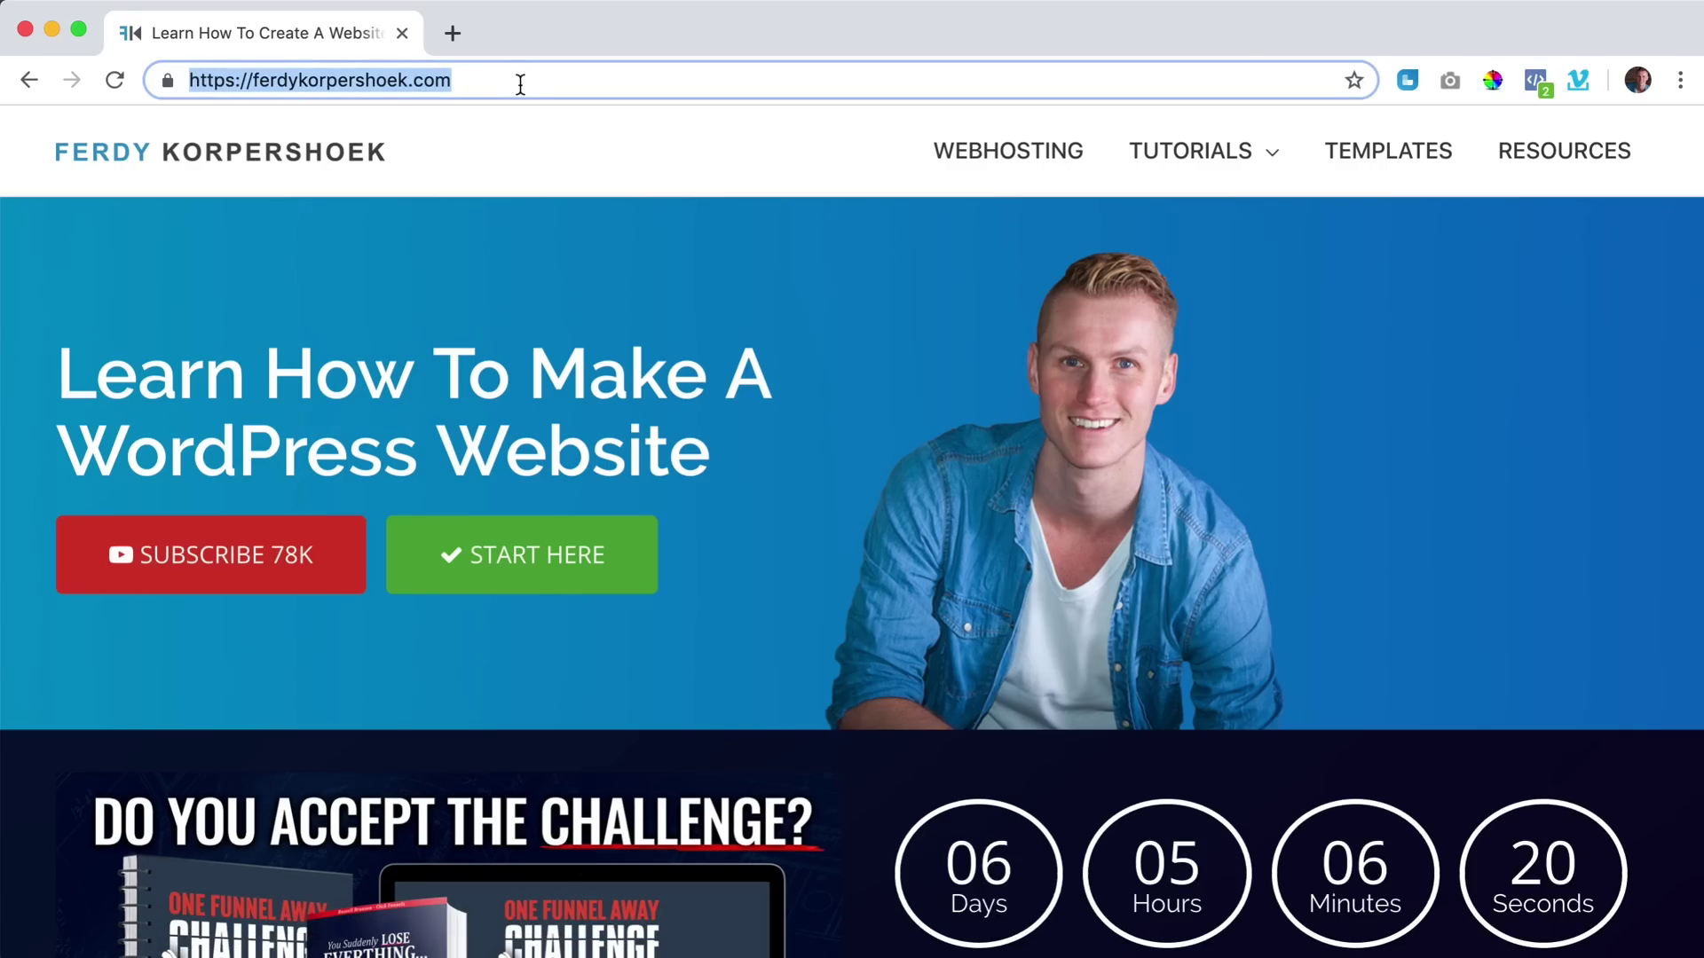
pyautogui.write('w')
pyautogui.press('BackSpace')
pyautogui.press('BackSpace')
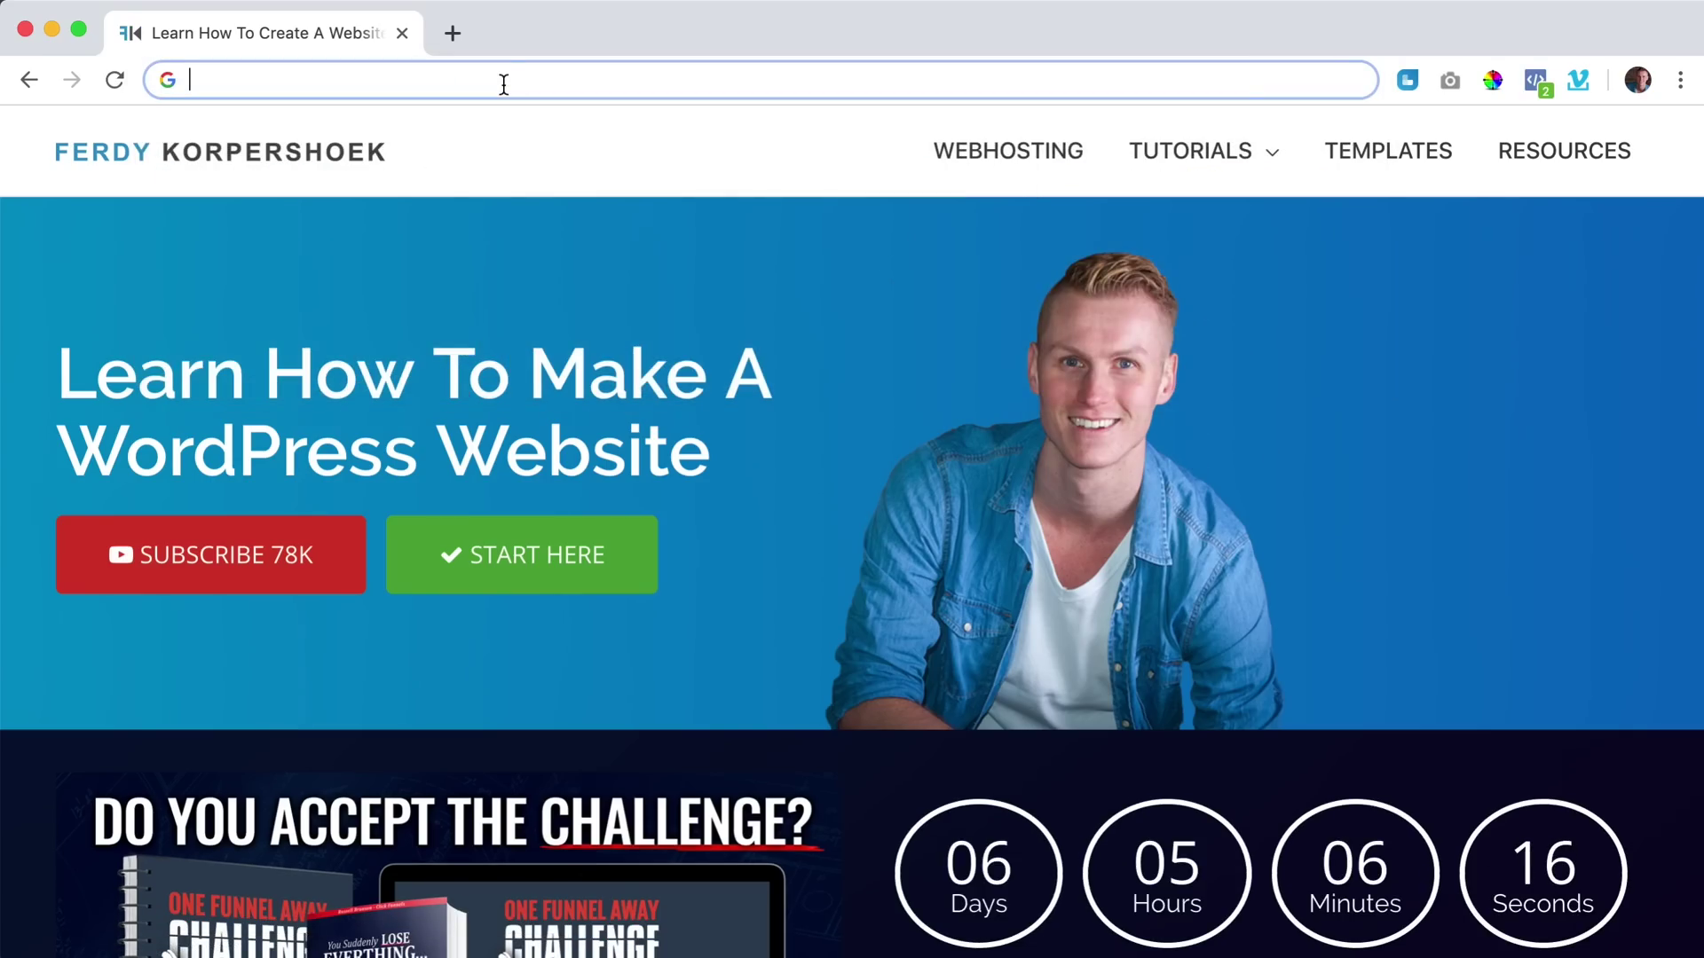
pyautogui.write('wp-ad')
pyautogui.press('BackSpace')
pyautogui.press('BackSpace')
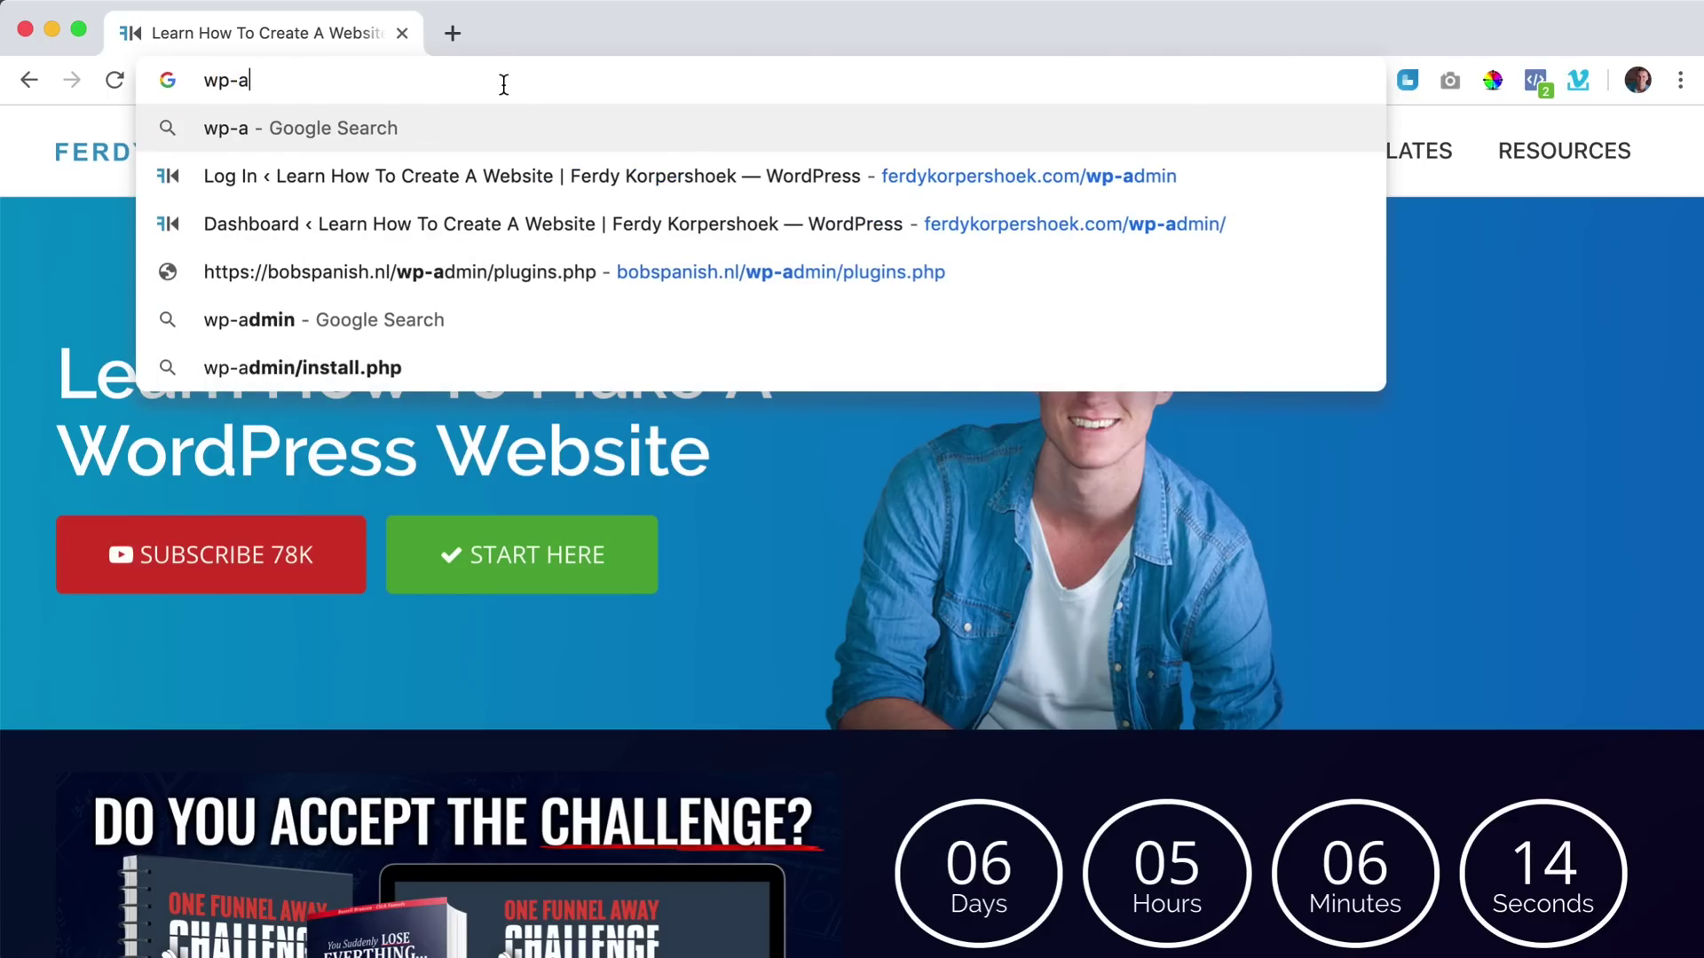
pyautogui.press('BackSpace')
pyautogui.write('king.com/wp-admi')
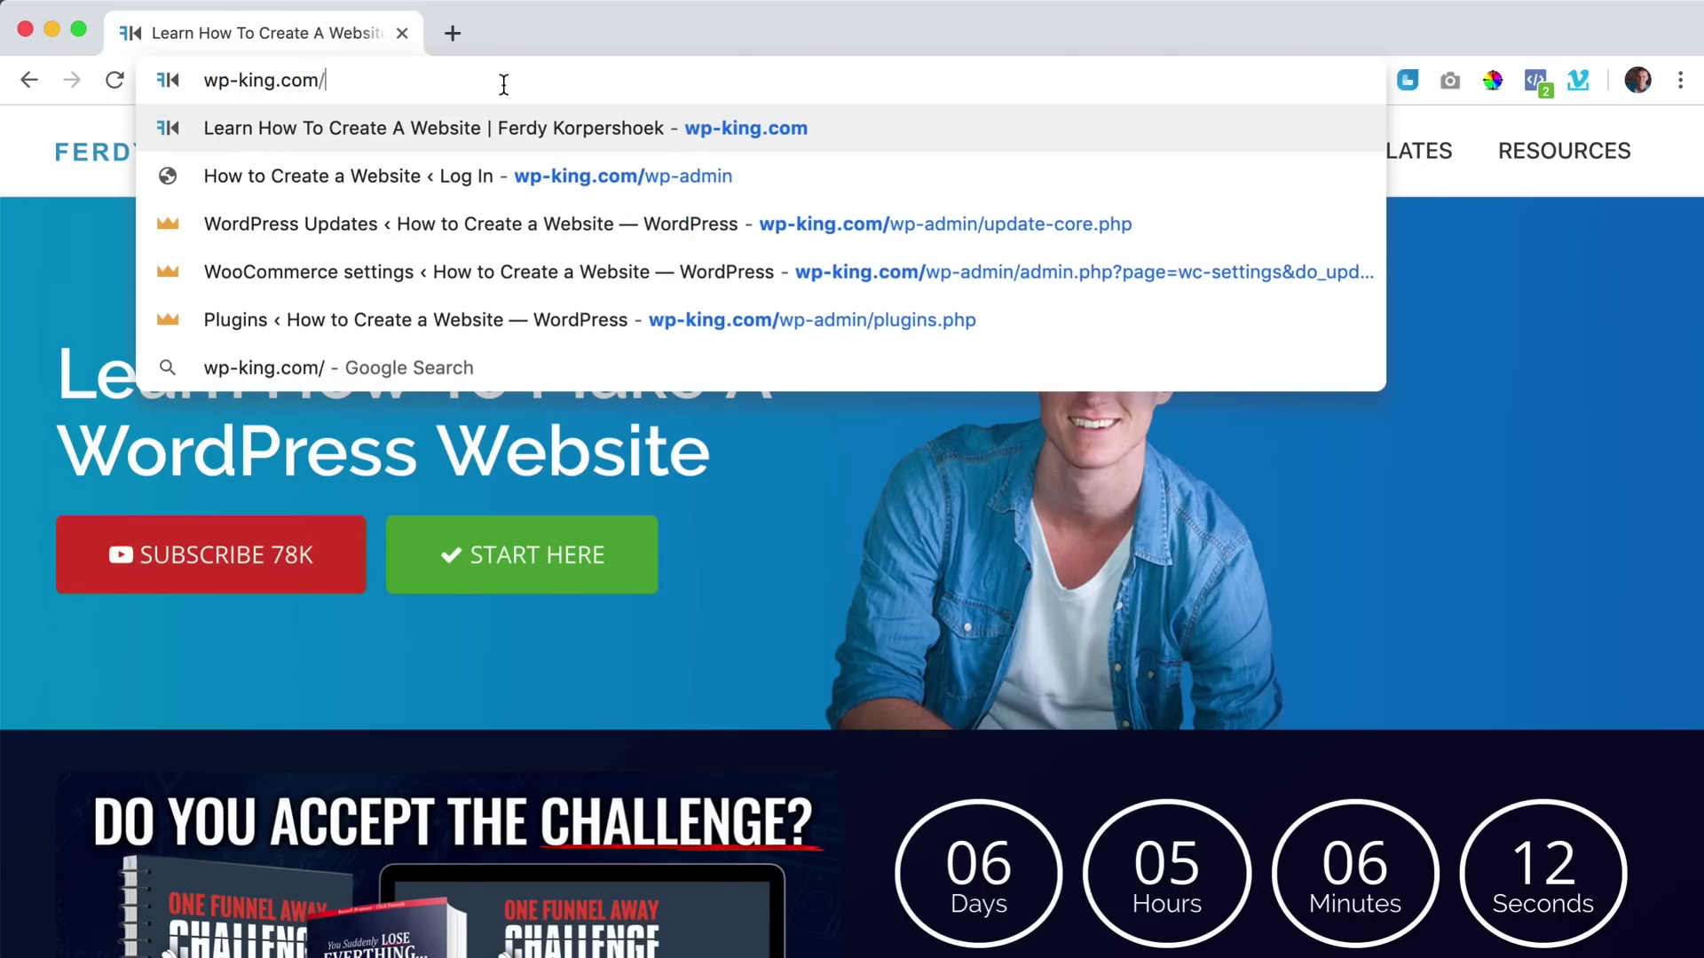
pyautogui.write('n')
pyautogui.press('Return')
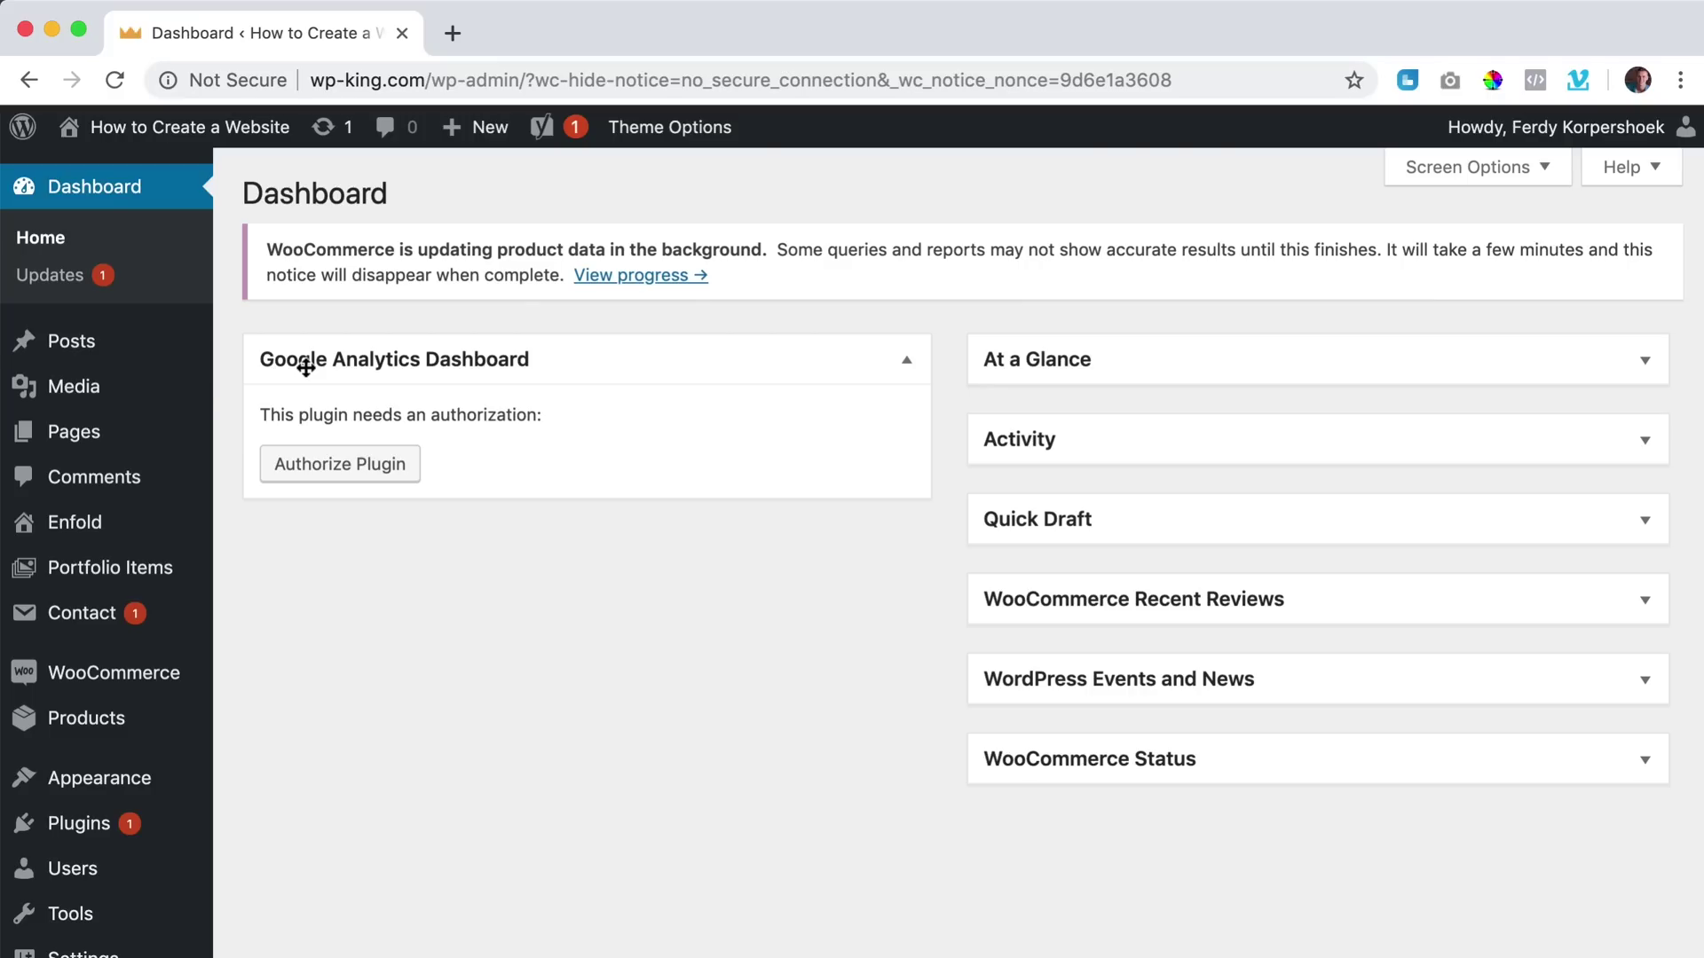
# Open Tools > Redirection on wp-king.com to view its 75 existing 301 redirects.
pyautogui.scroll(-5, 18, 460)
pyautogui.moveTo(89, 593)
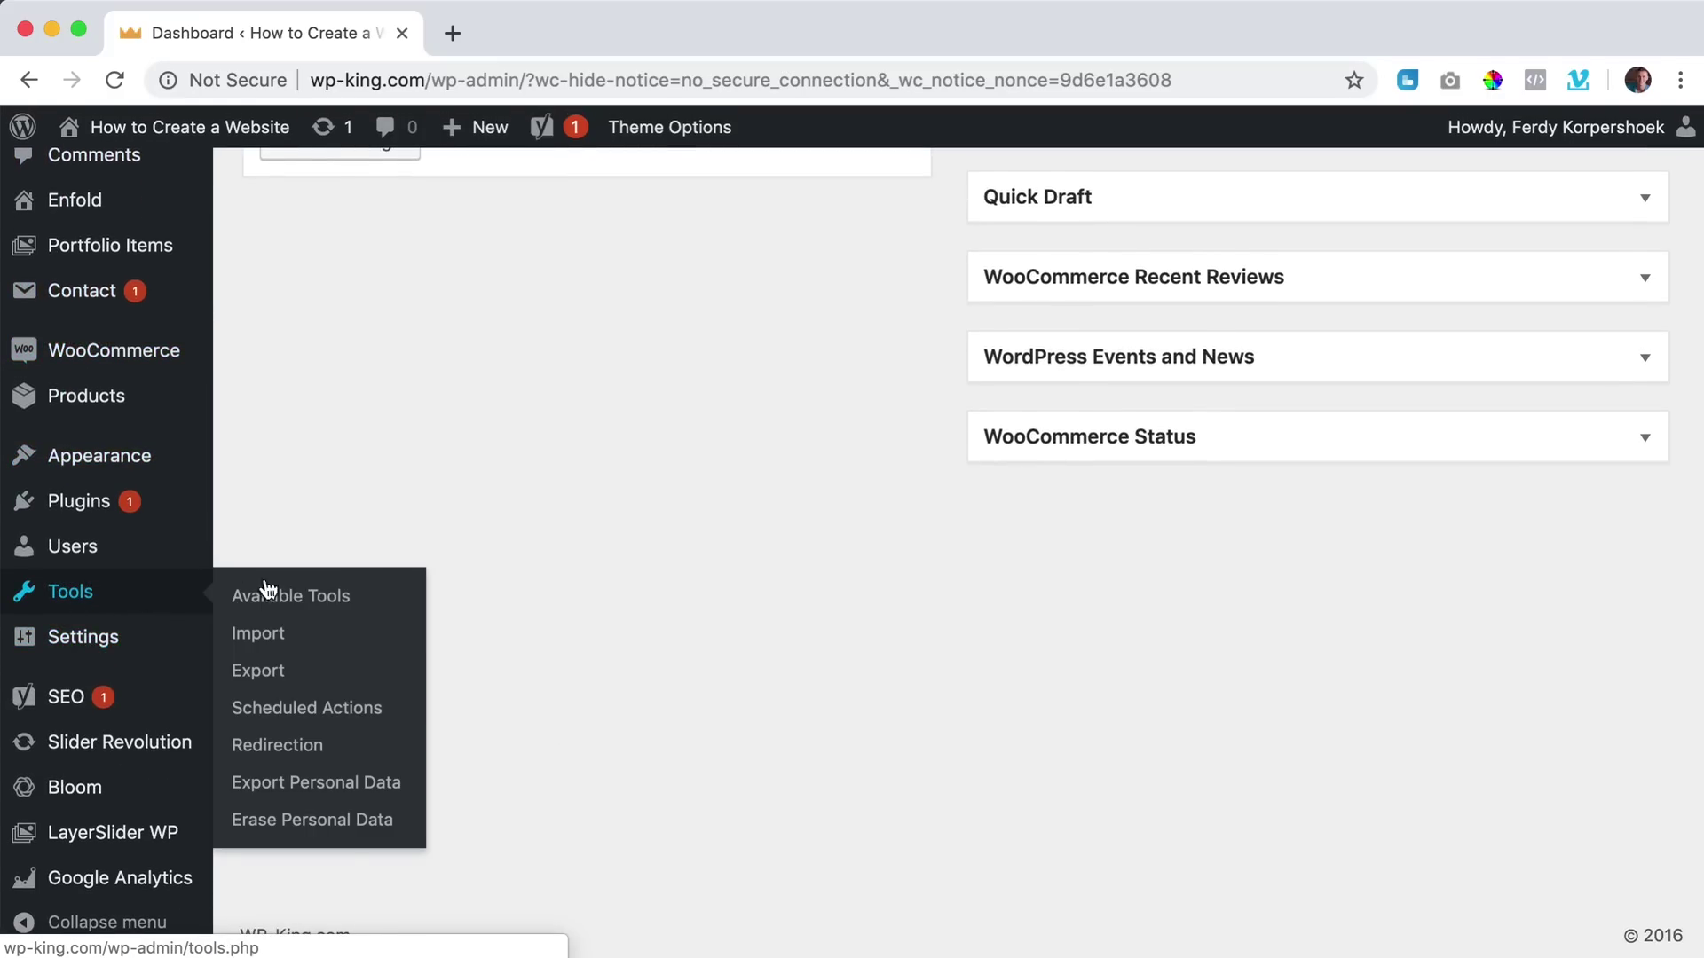
pyautogui.click(288, 746)
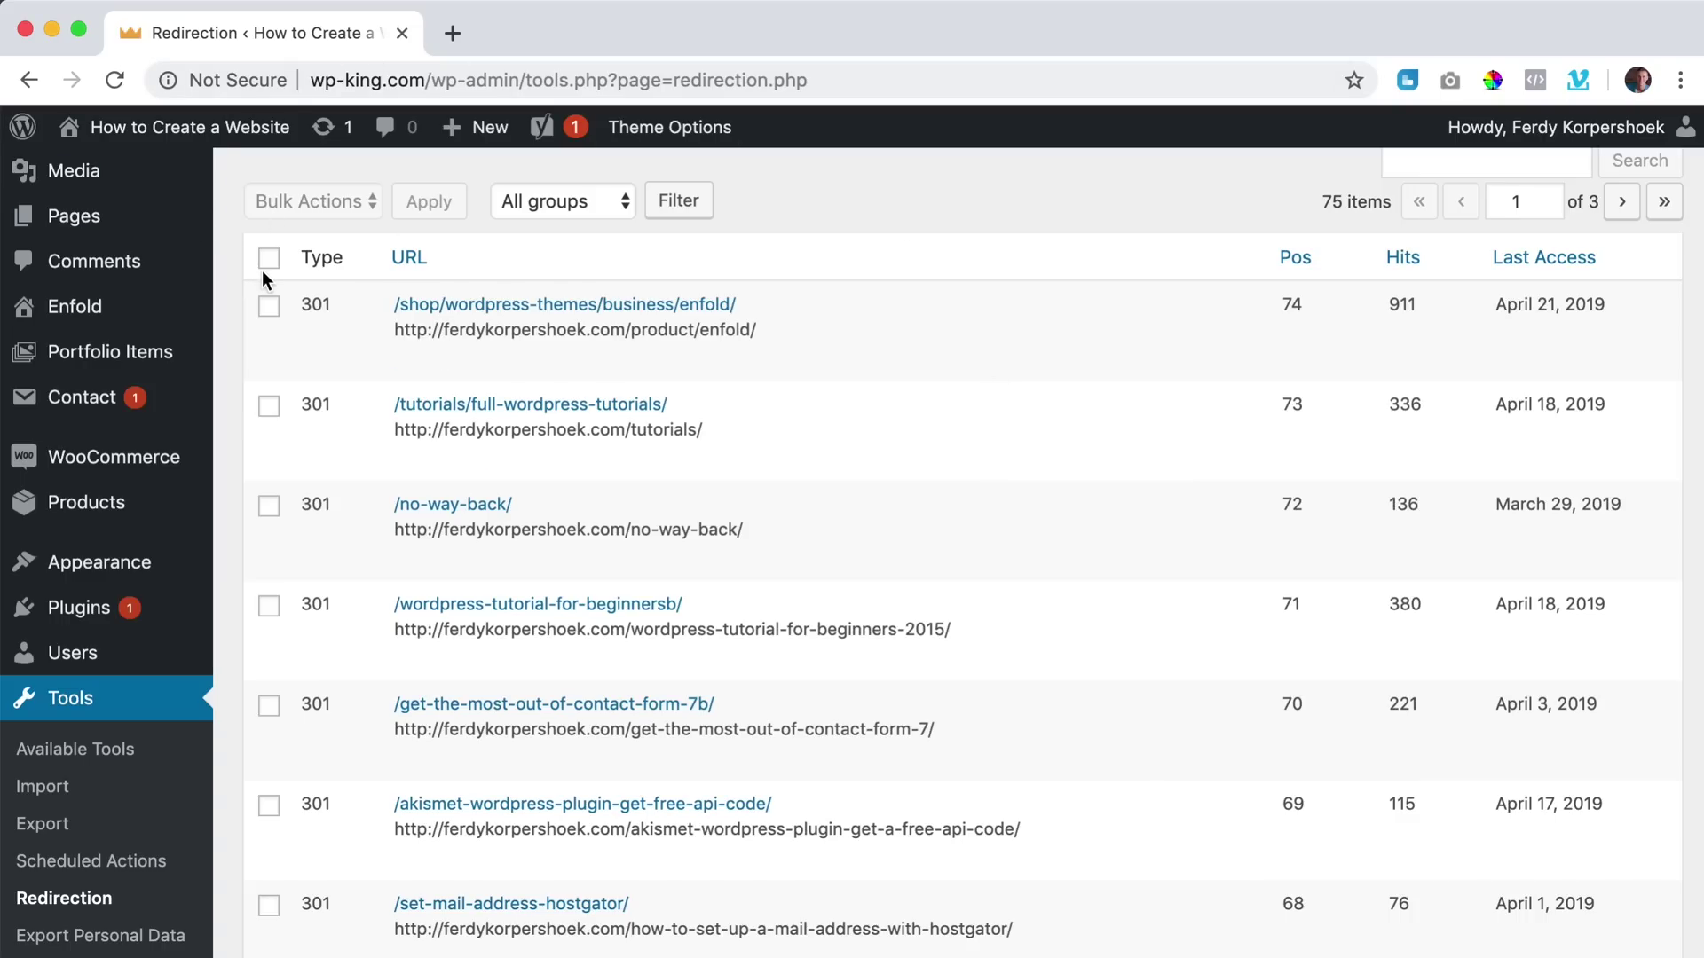
# Load wp-king.com/good-news/ in a new tab, confirm the Good news post loads, then return to the Redirection list.
pyautogui.scroll(-3, 758, 450)
pyautogui.scroll(5, 759, 449)
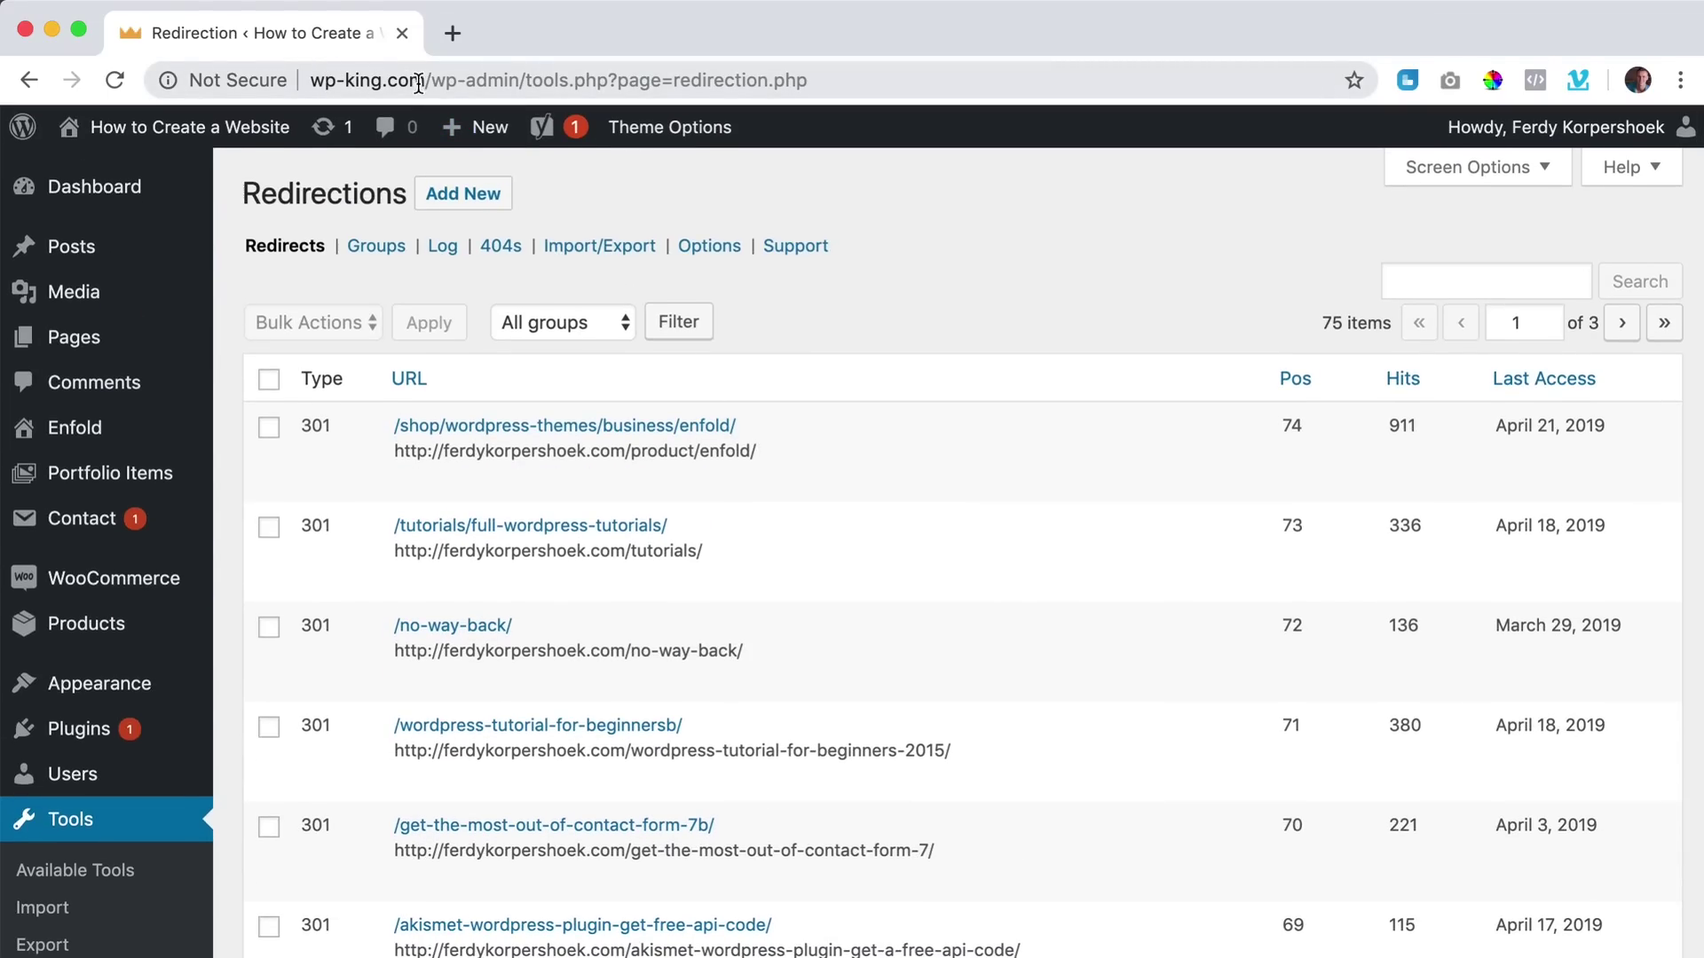
pyautogui.scroll(-6, 801, 614)
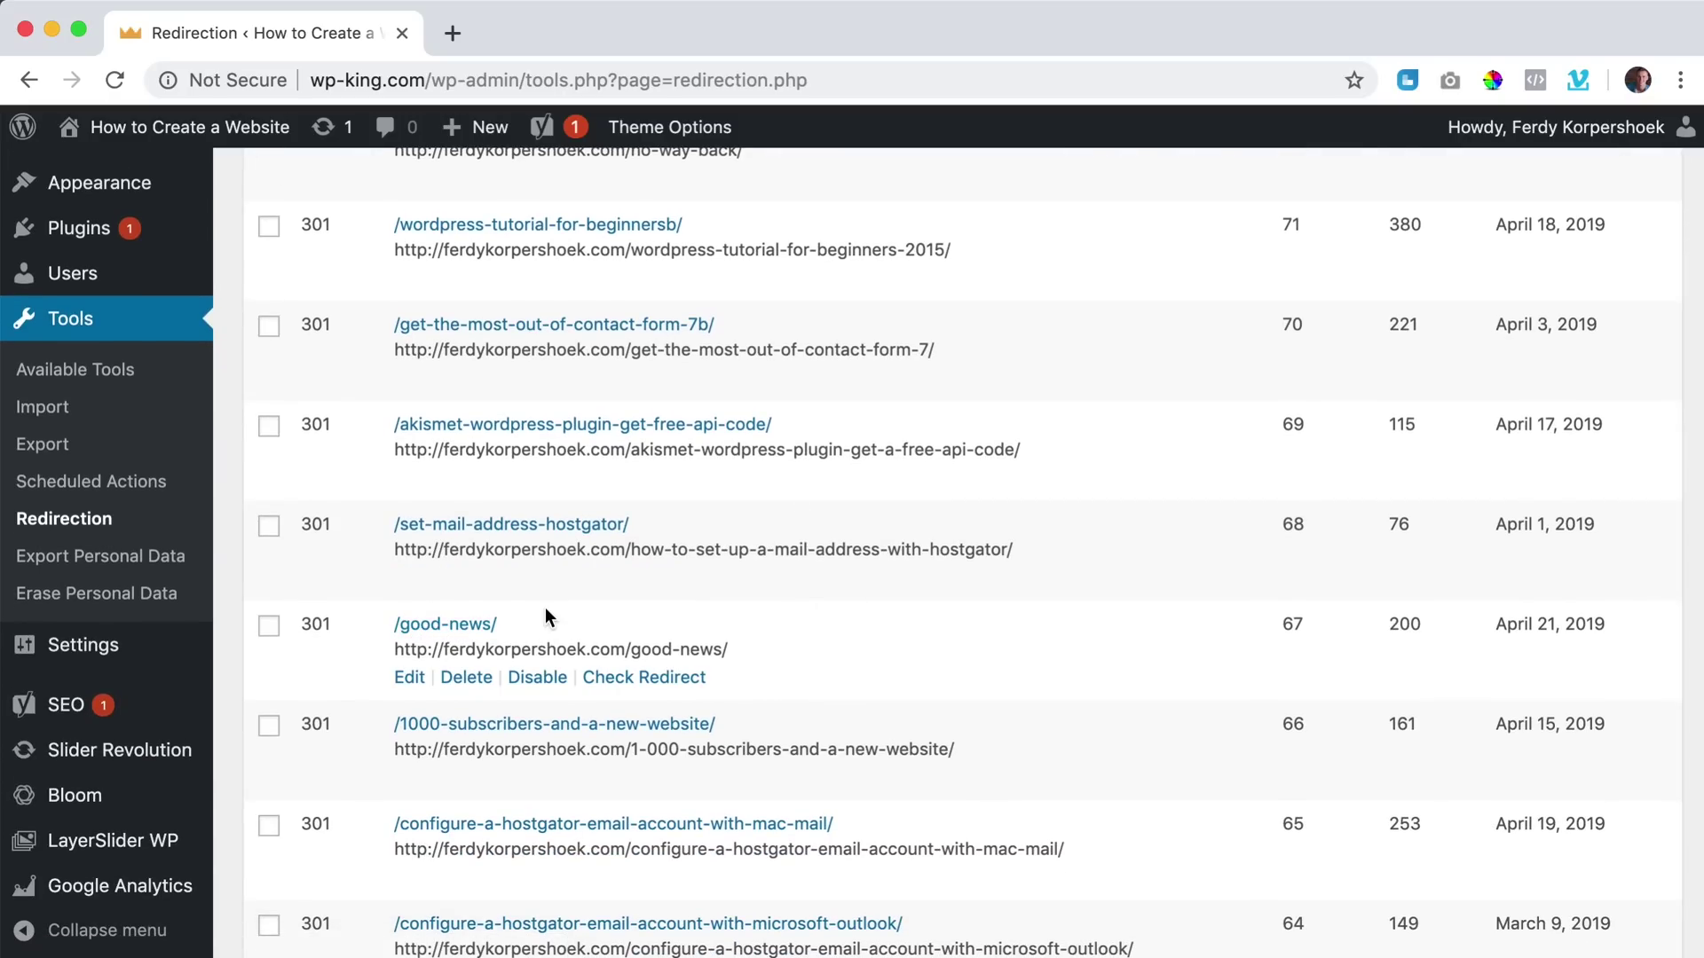
pyautogui.moveTo(500, 624); pyautogui.dragTo(392, 622)
pyautogui.press('super+c')
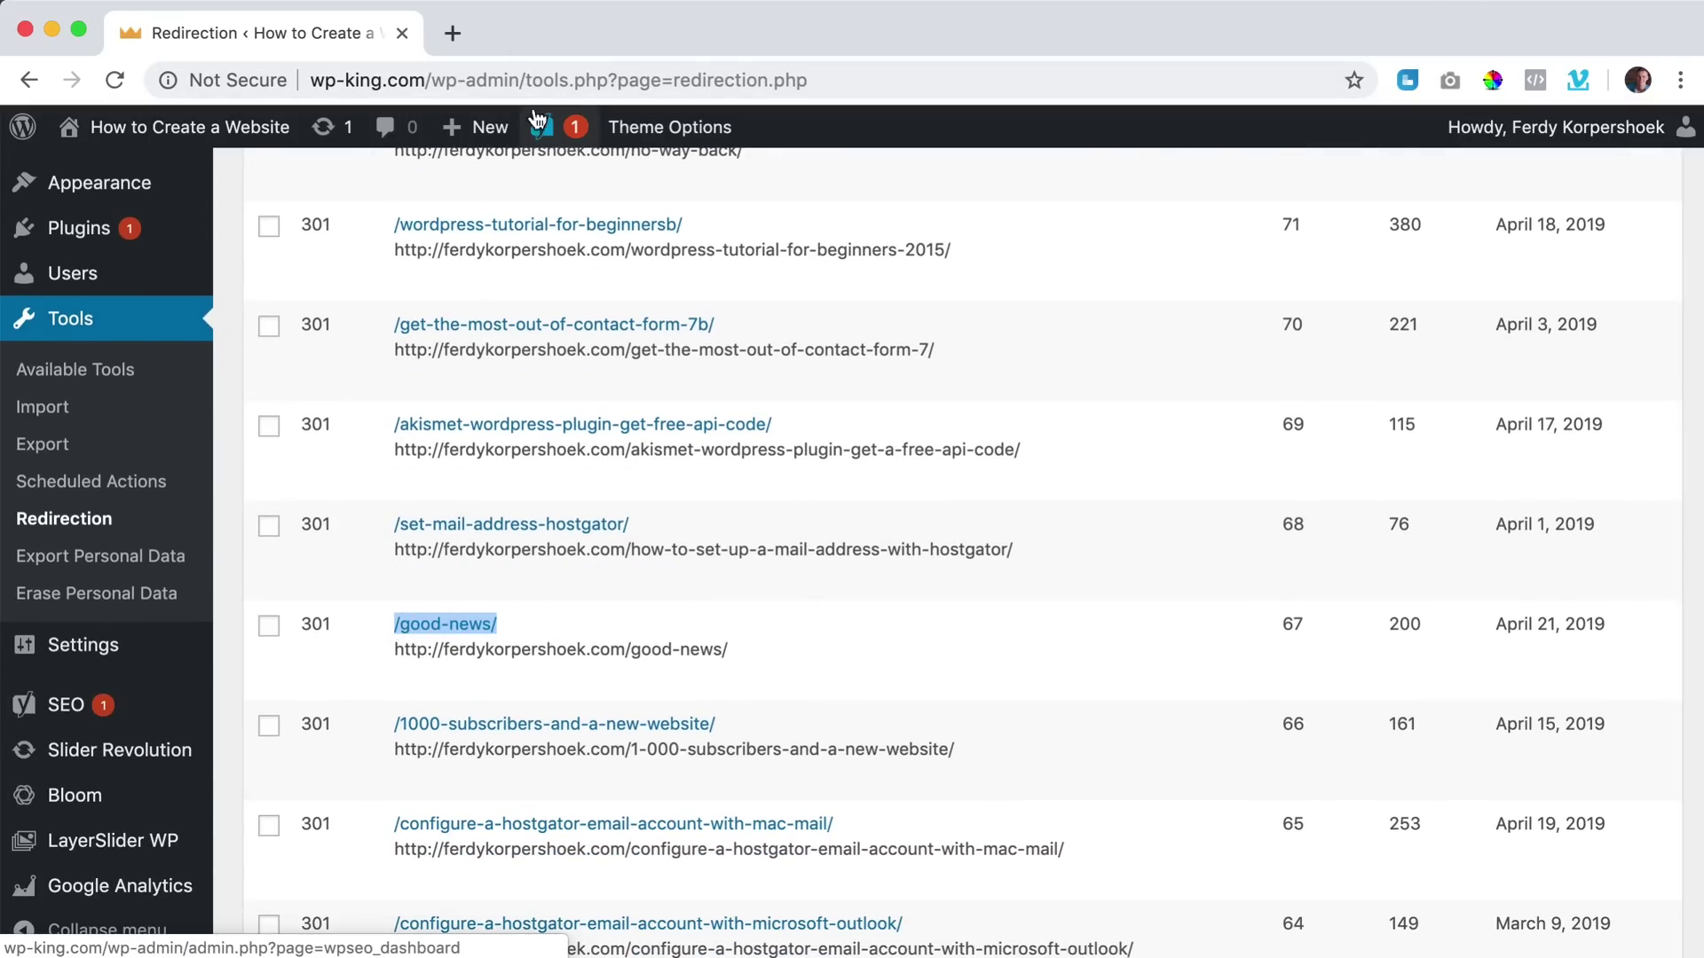
pyautogui.click(453, 33)
pyautogui.write('wp-king.com')
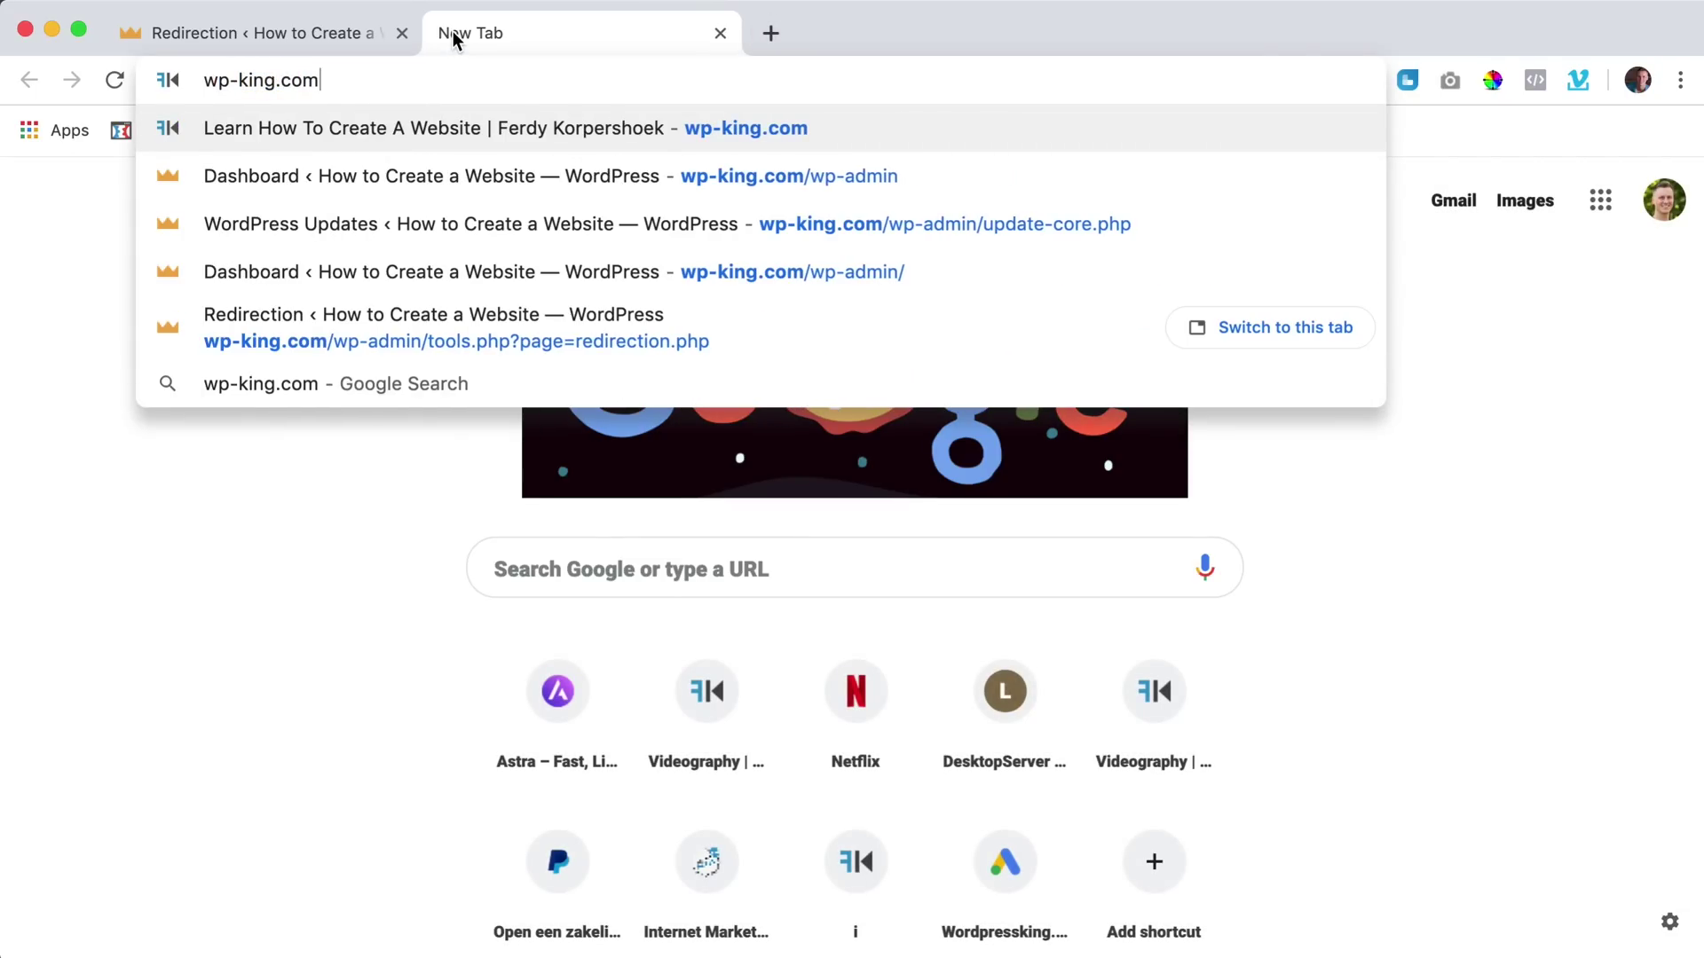
pyautogui.press('super+v')
pyautogui.press('Return')
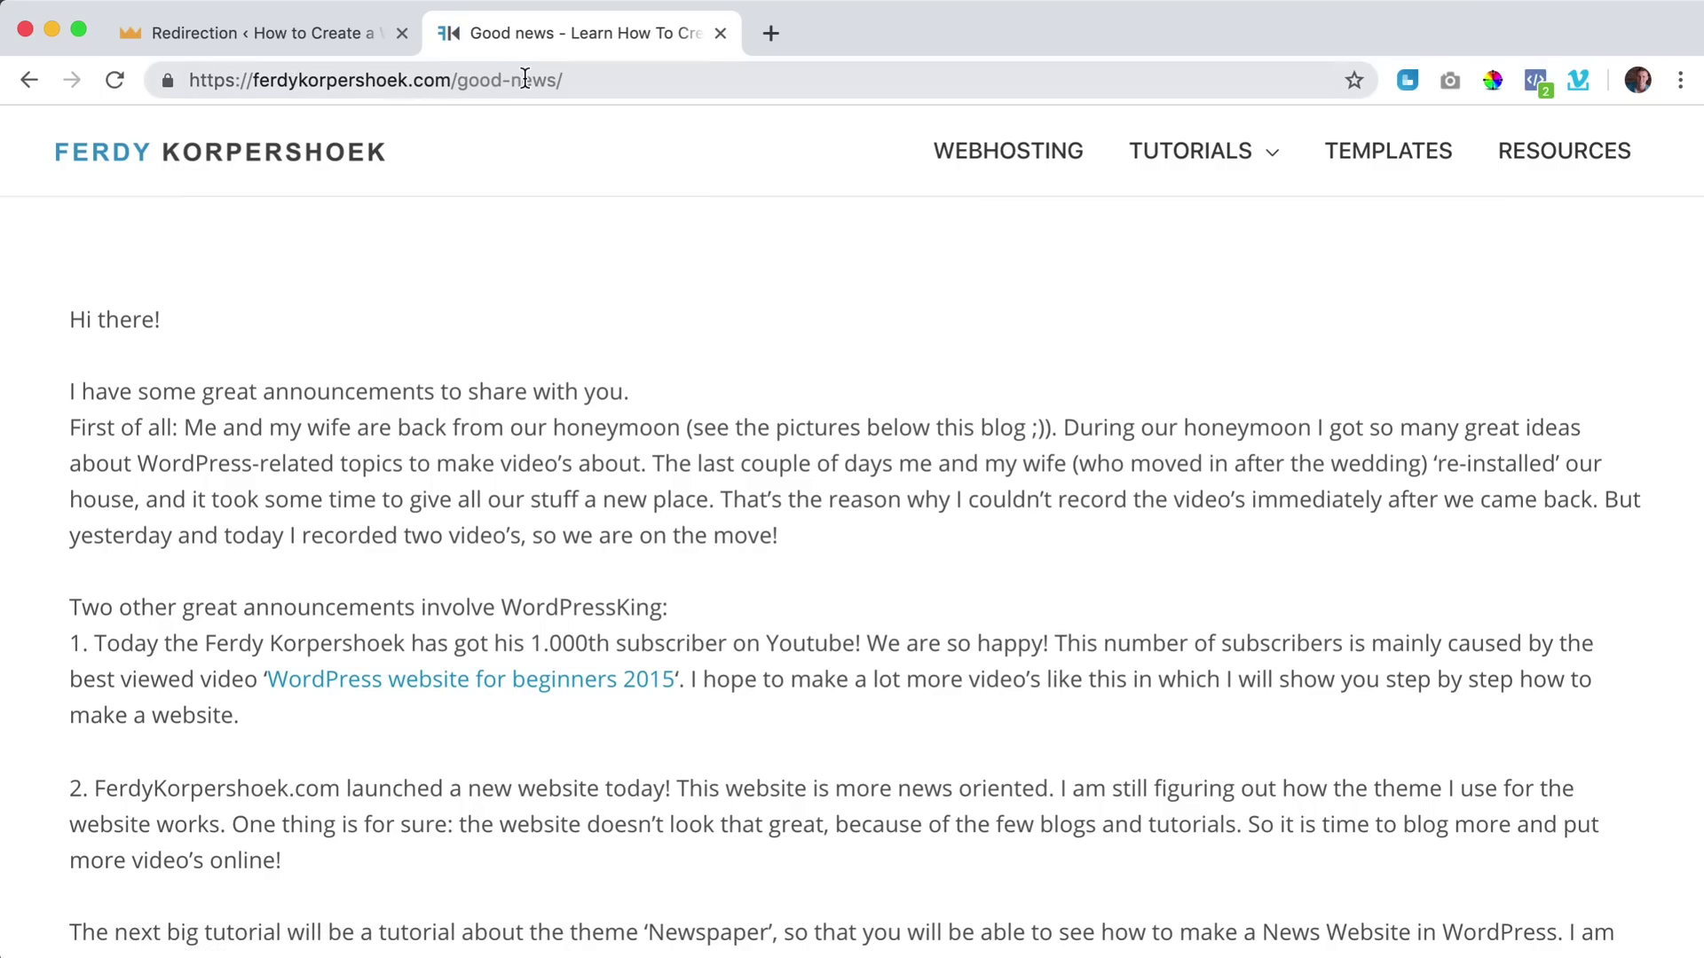
pyautogui.scroll(-8, 551, 386)
pyautogui.scroll(8, 551, 386)
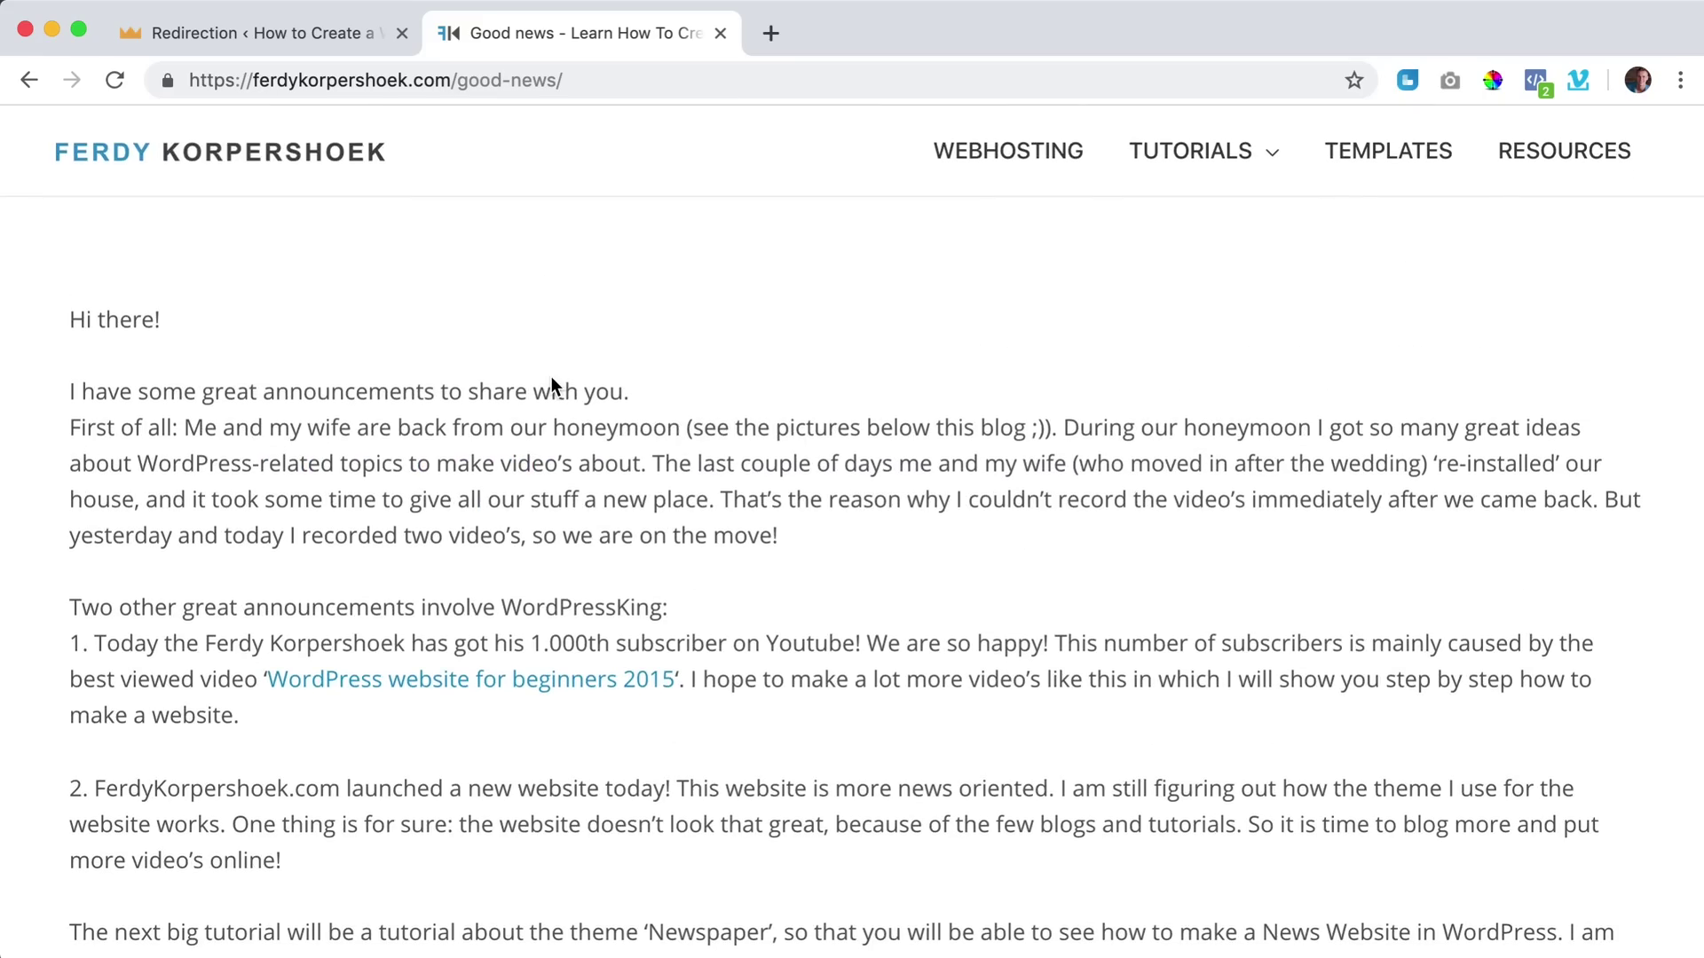
pyautogui.click(342, 45)
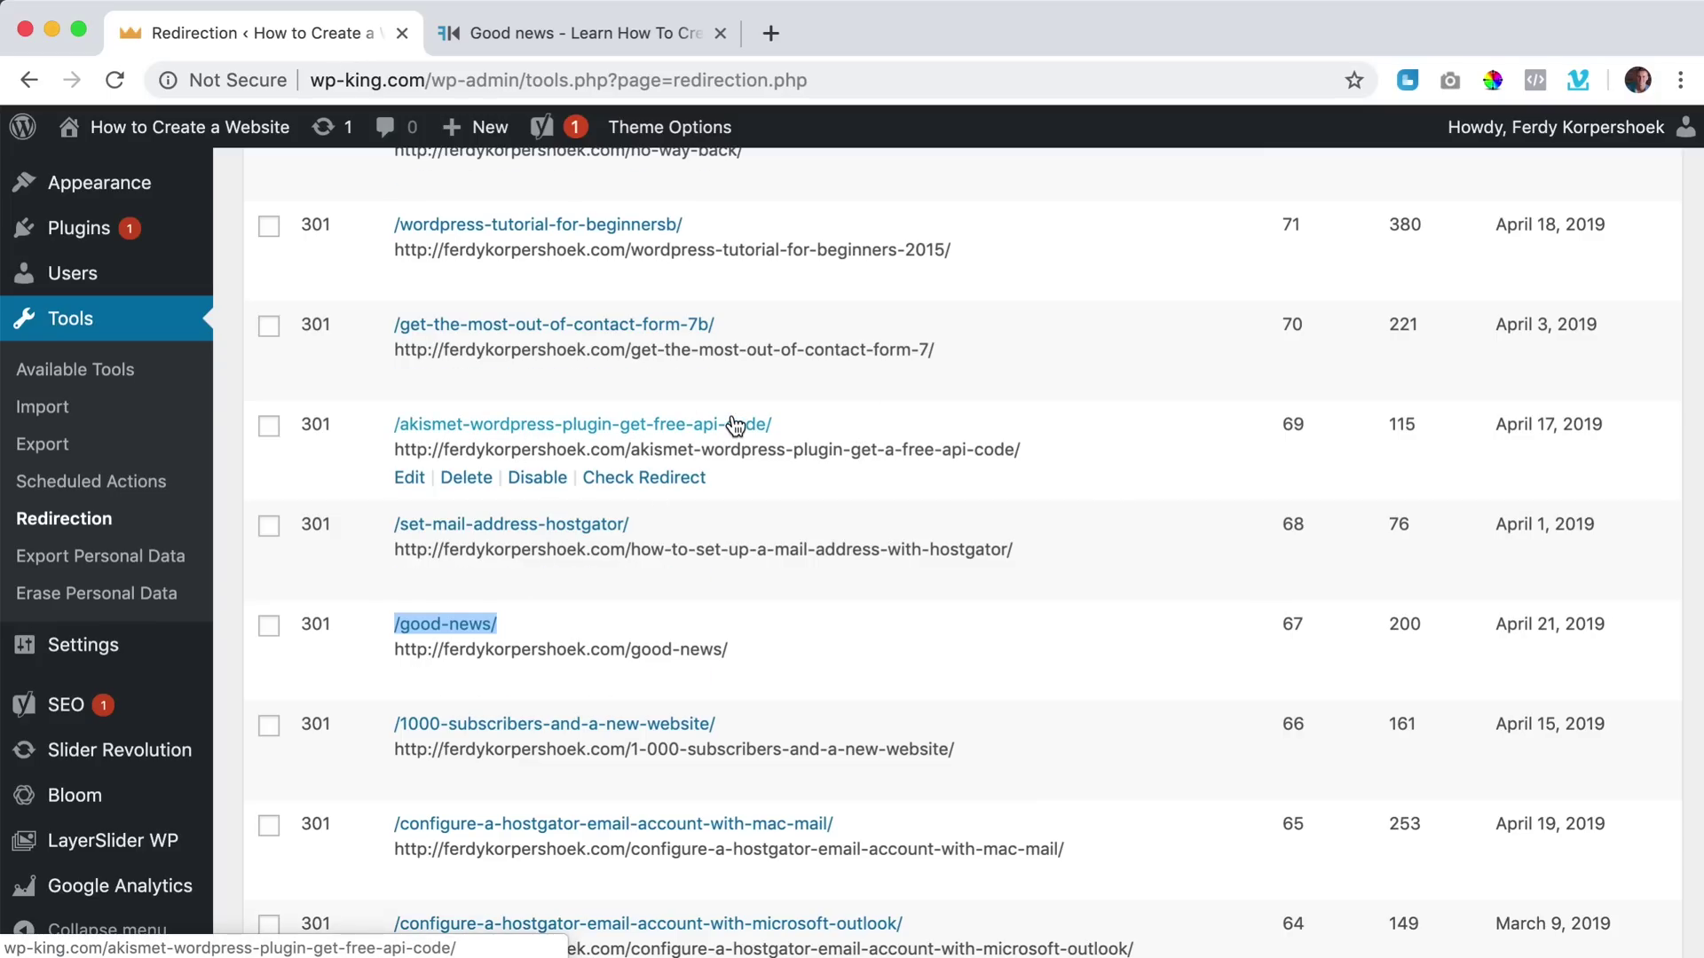
pyautogui.scroll(6, 728, 426)
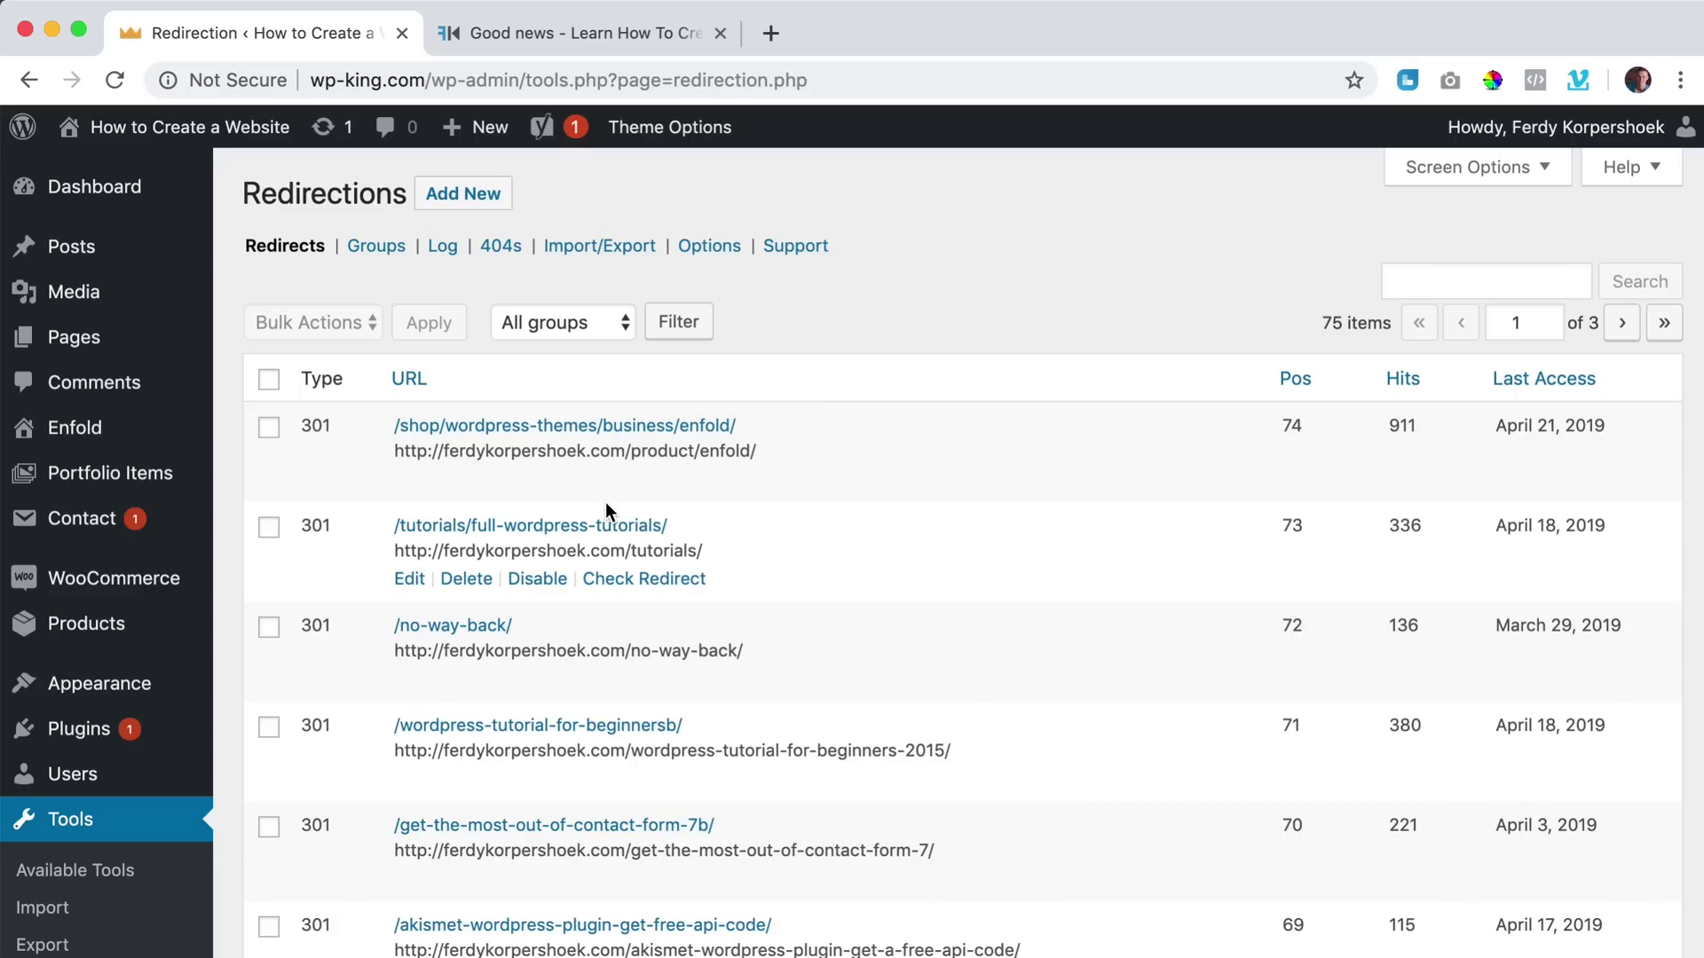
# Copy the complete-convertkit-tutorial-2017 slug from Quick Edit into the note.
pyautogui.moveTo(67, 266)
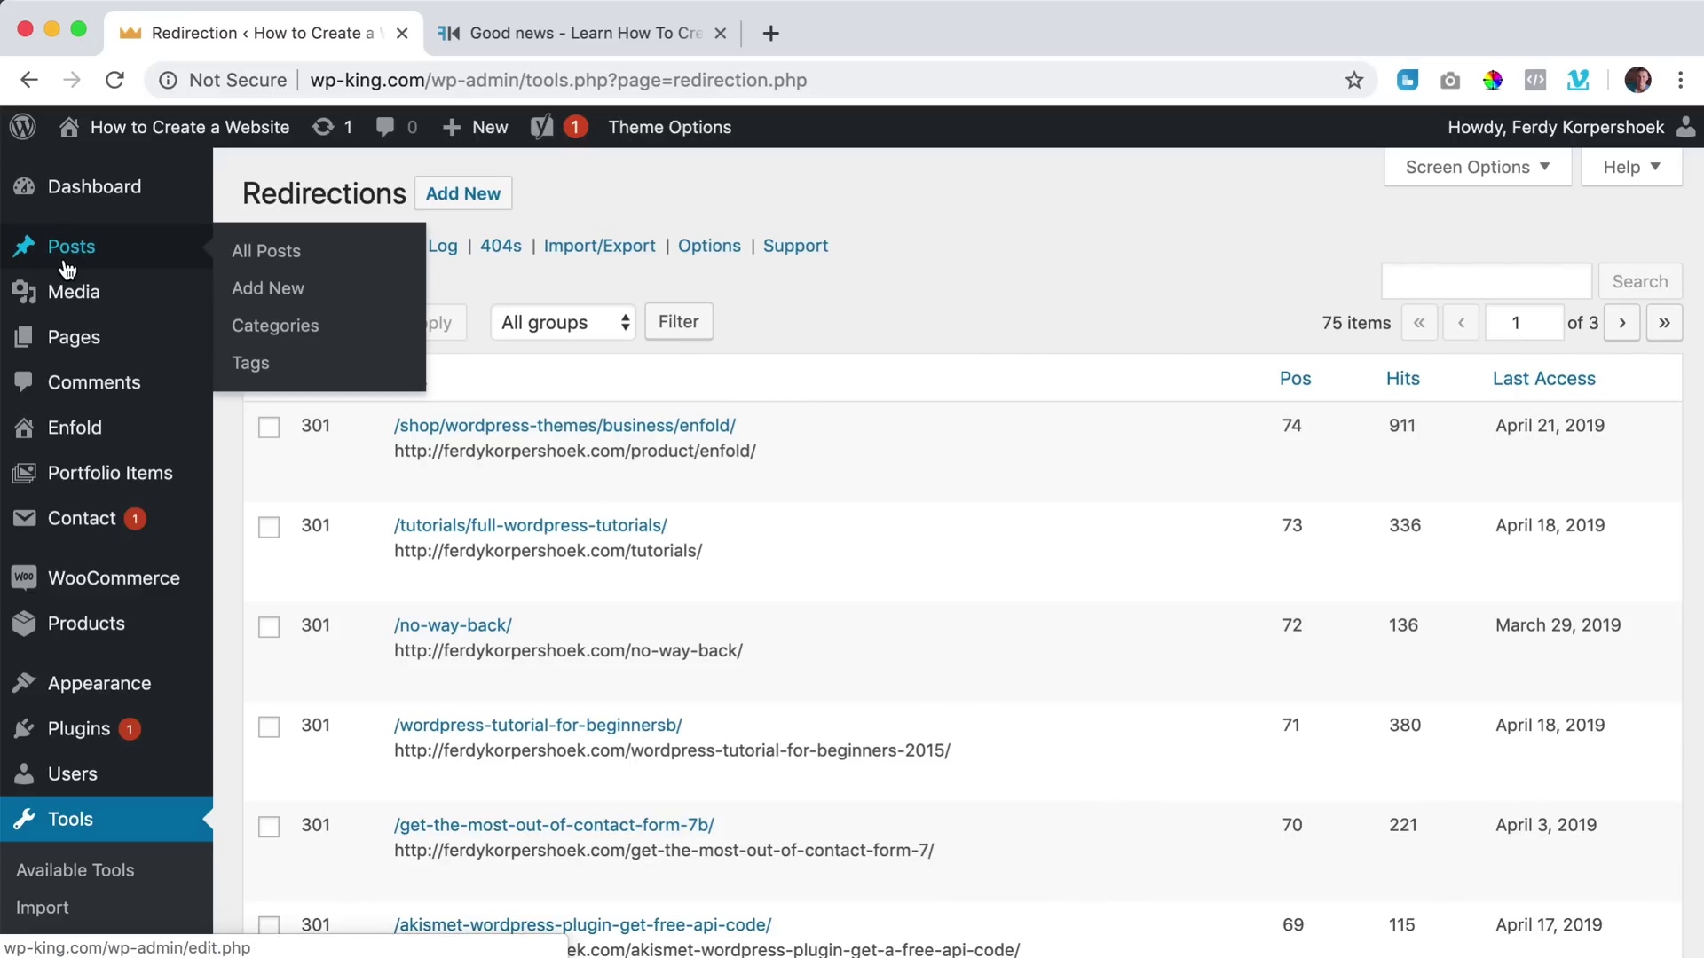
pyautogui.click(312, 256)
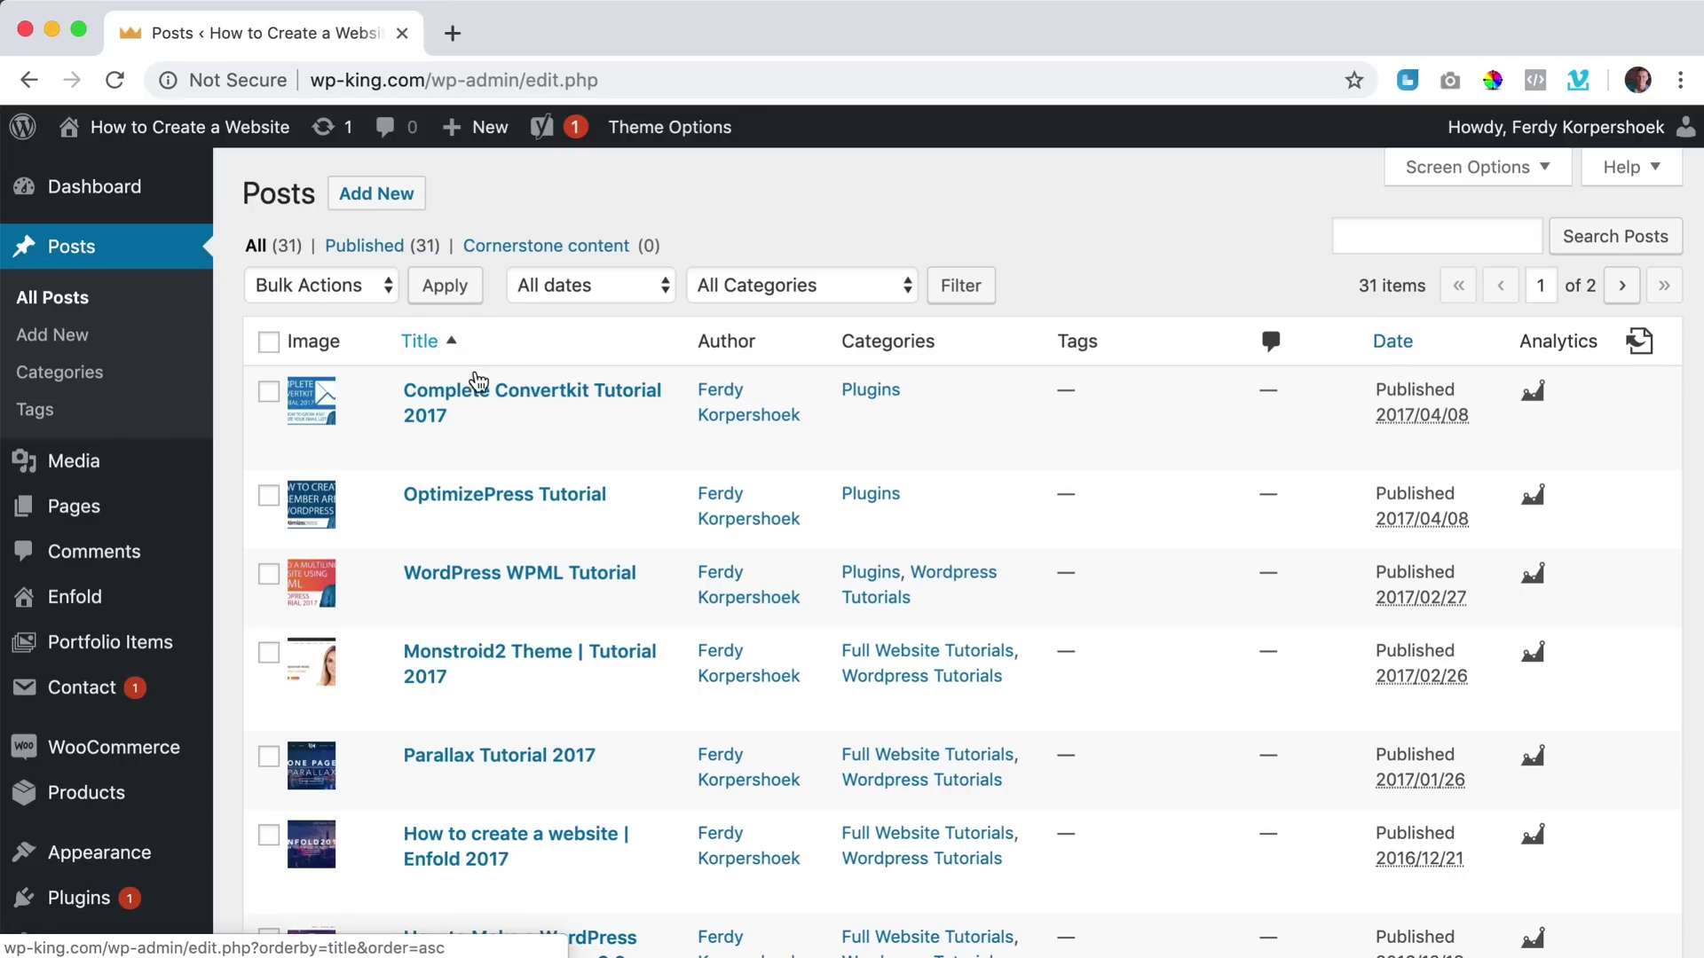
pyautogui.click(481, 445)
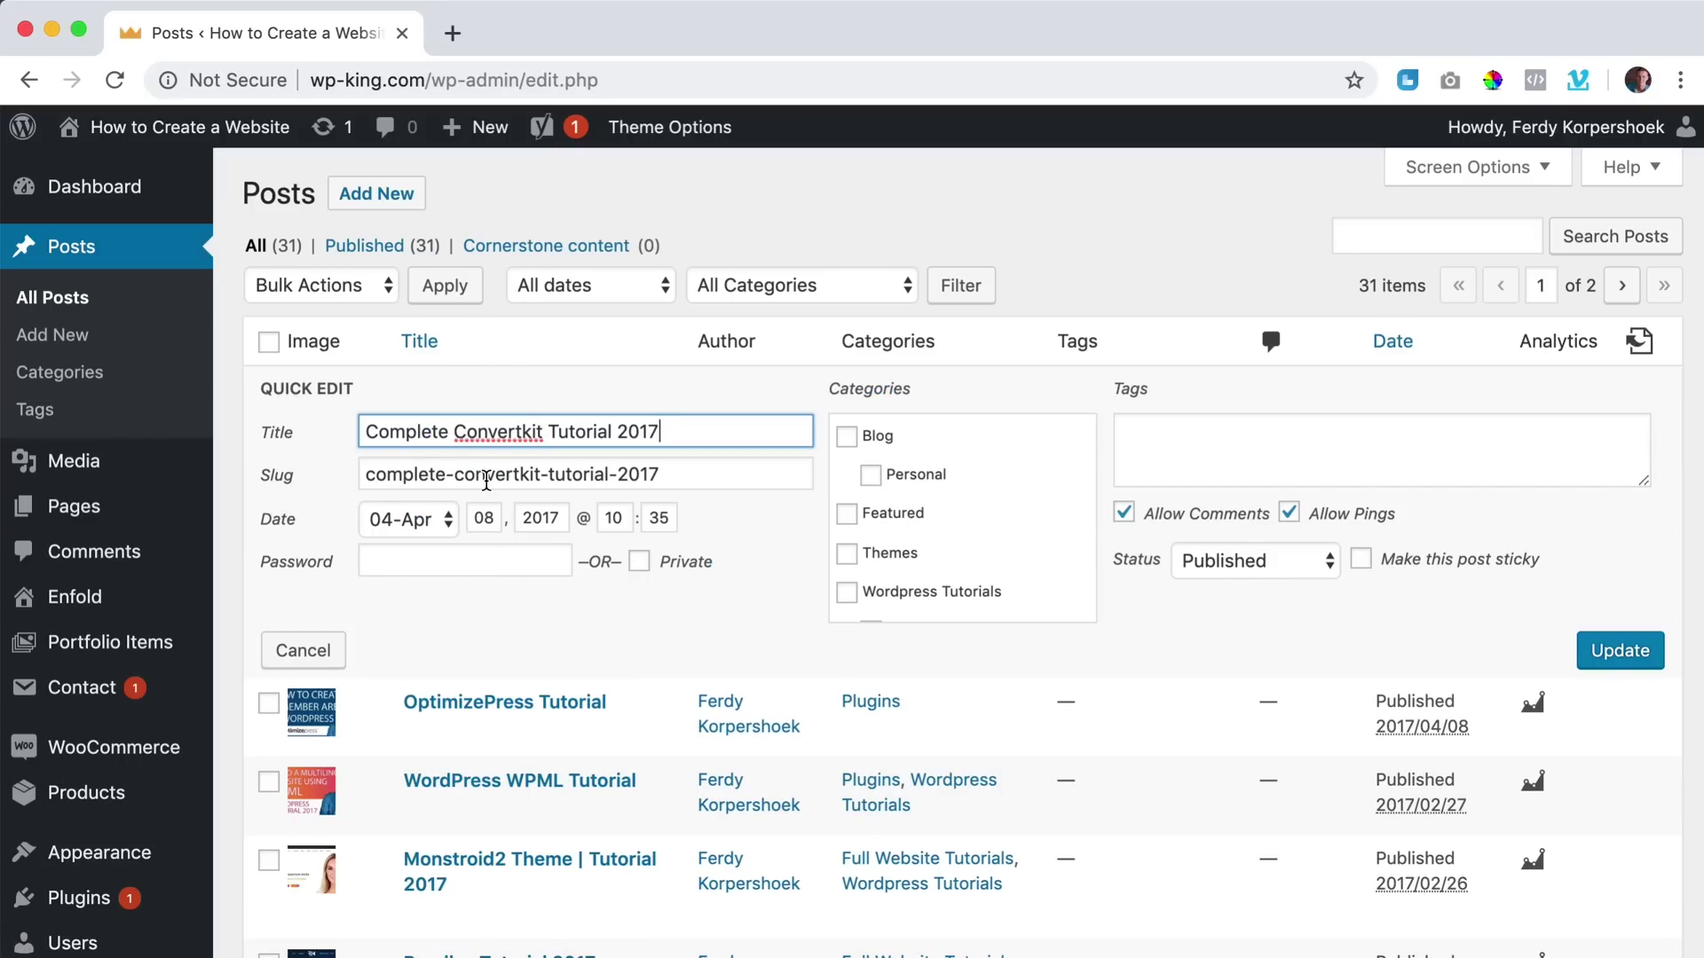
pyautogui.tripleClick(486, 480)
pyautogui.press('super+c')
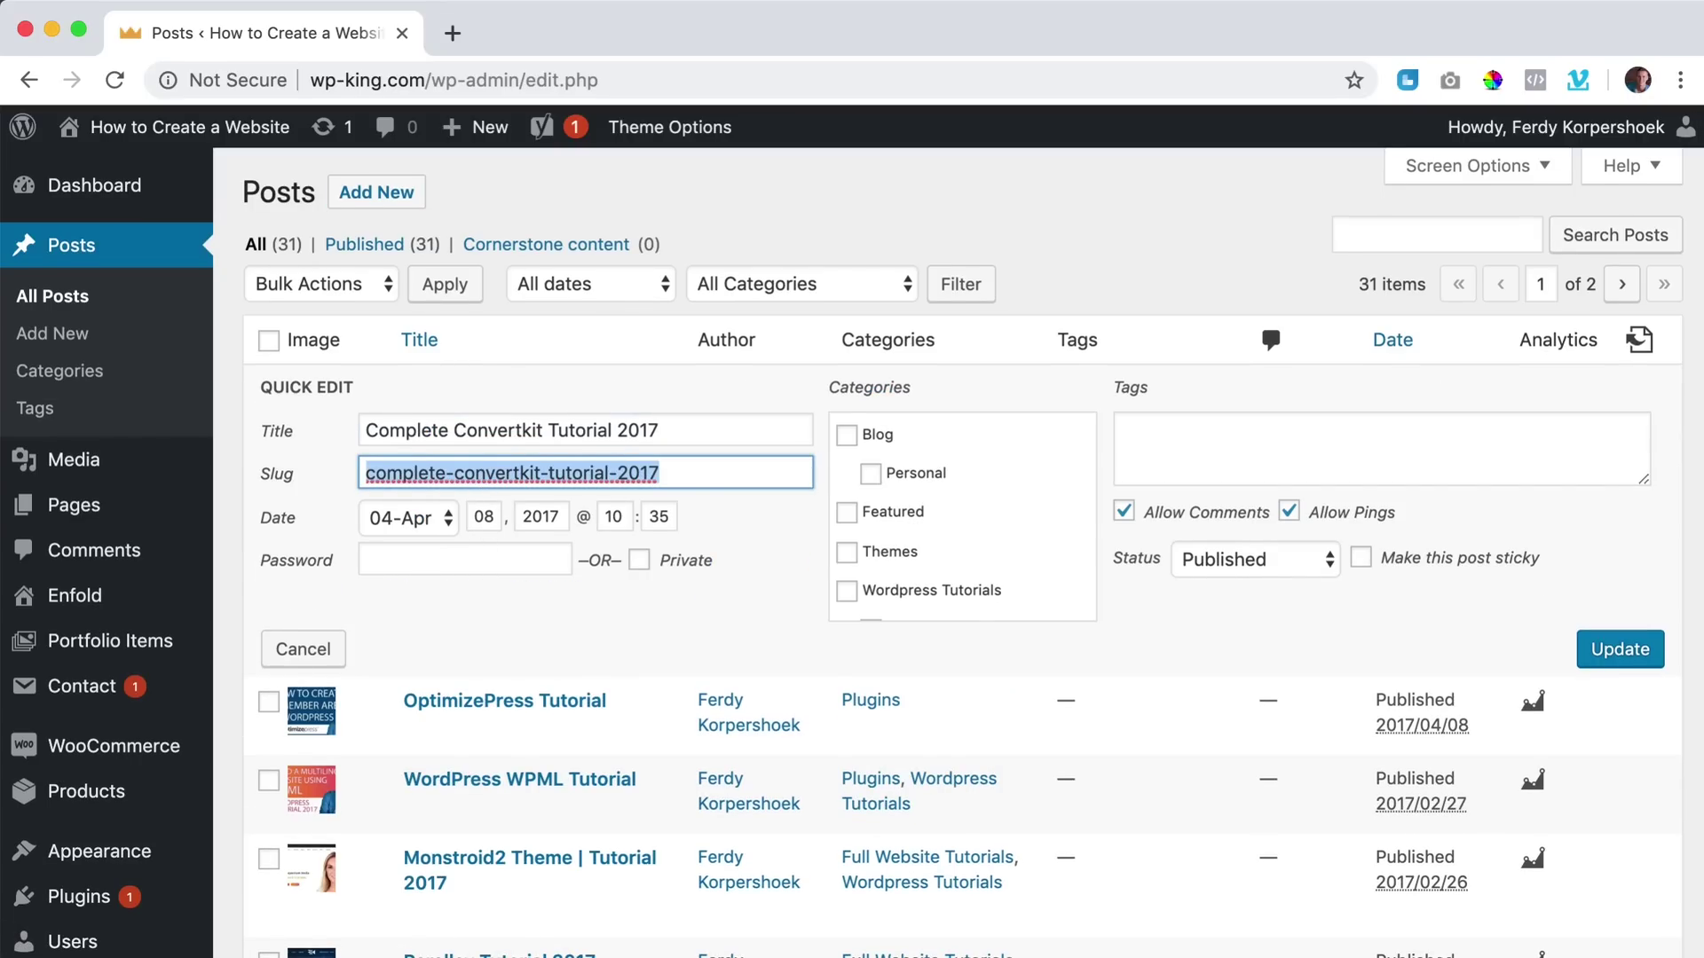
pyautogui.press('super+Tab')
pyautogui.press('super+v')
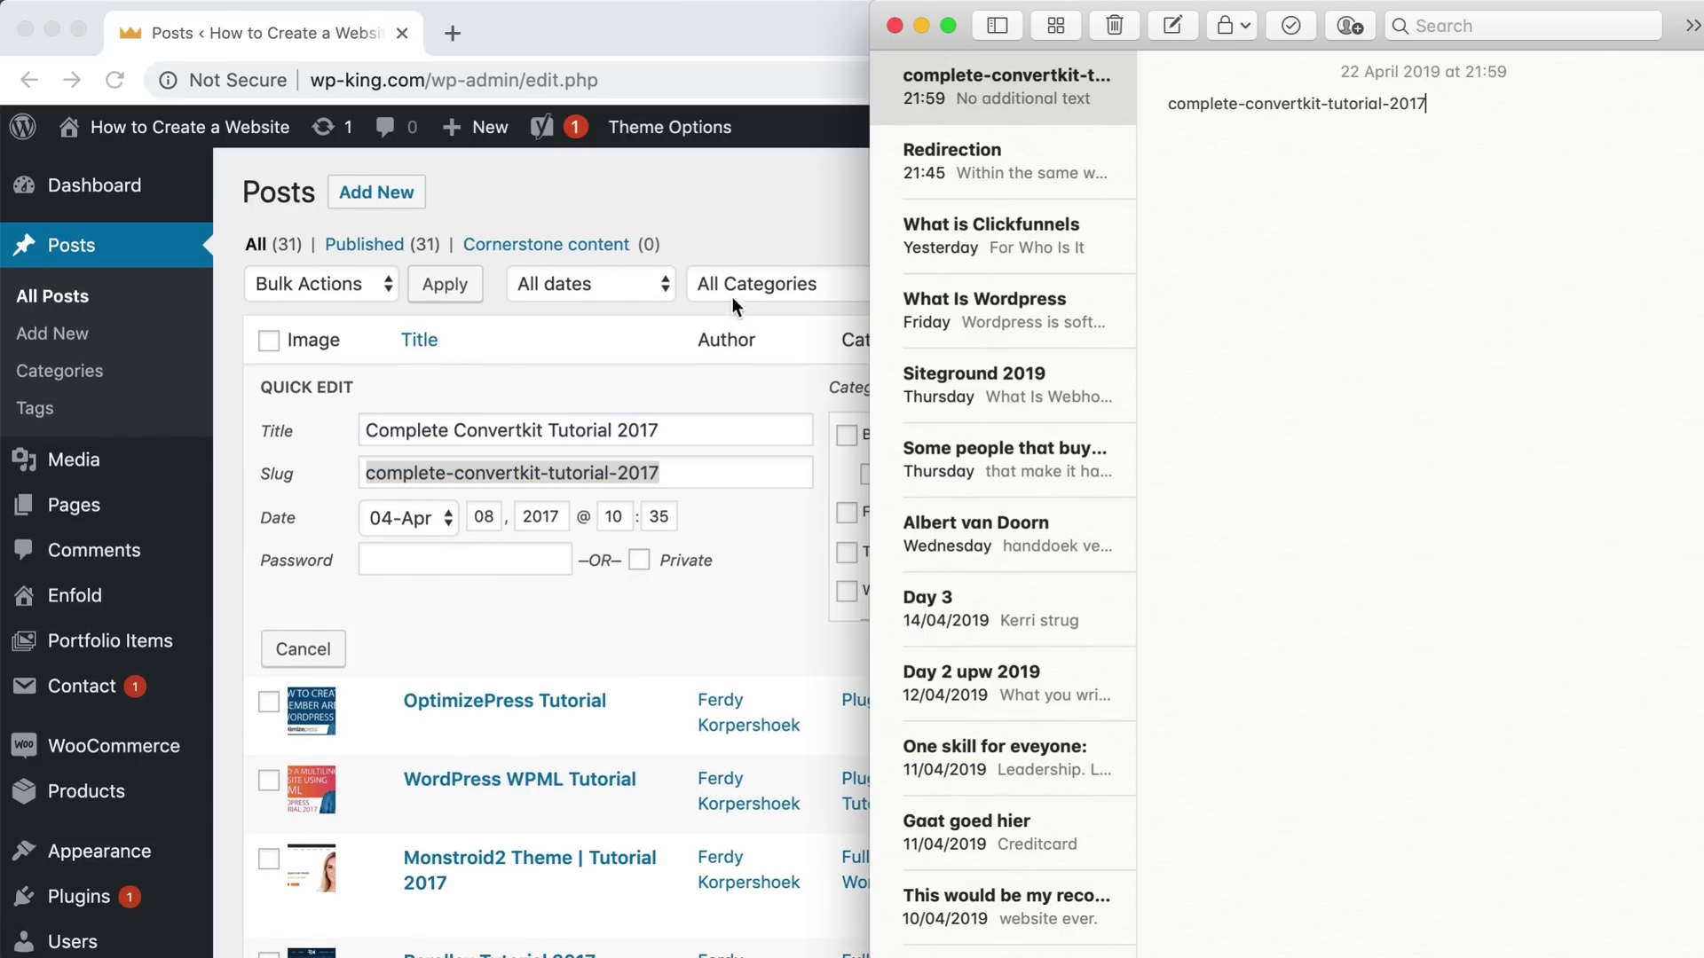
pyautogui.press('super+Tab')
# Add the OptimizePress Tutorial post's slug to the note on a new line.
pyautogui.click(471, 732)
pyautogui.scroll(-2, 460, 491)
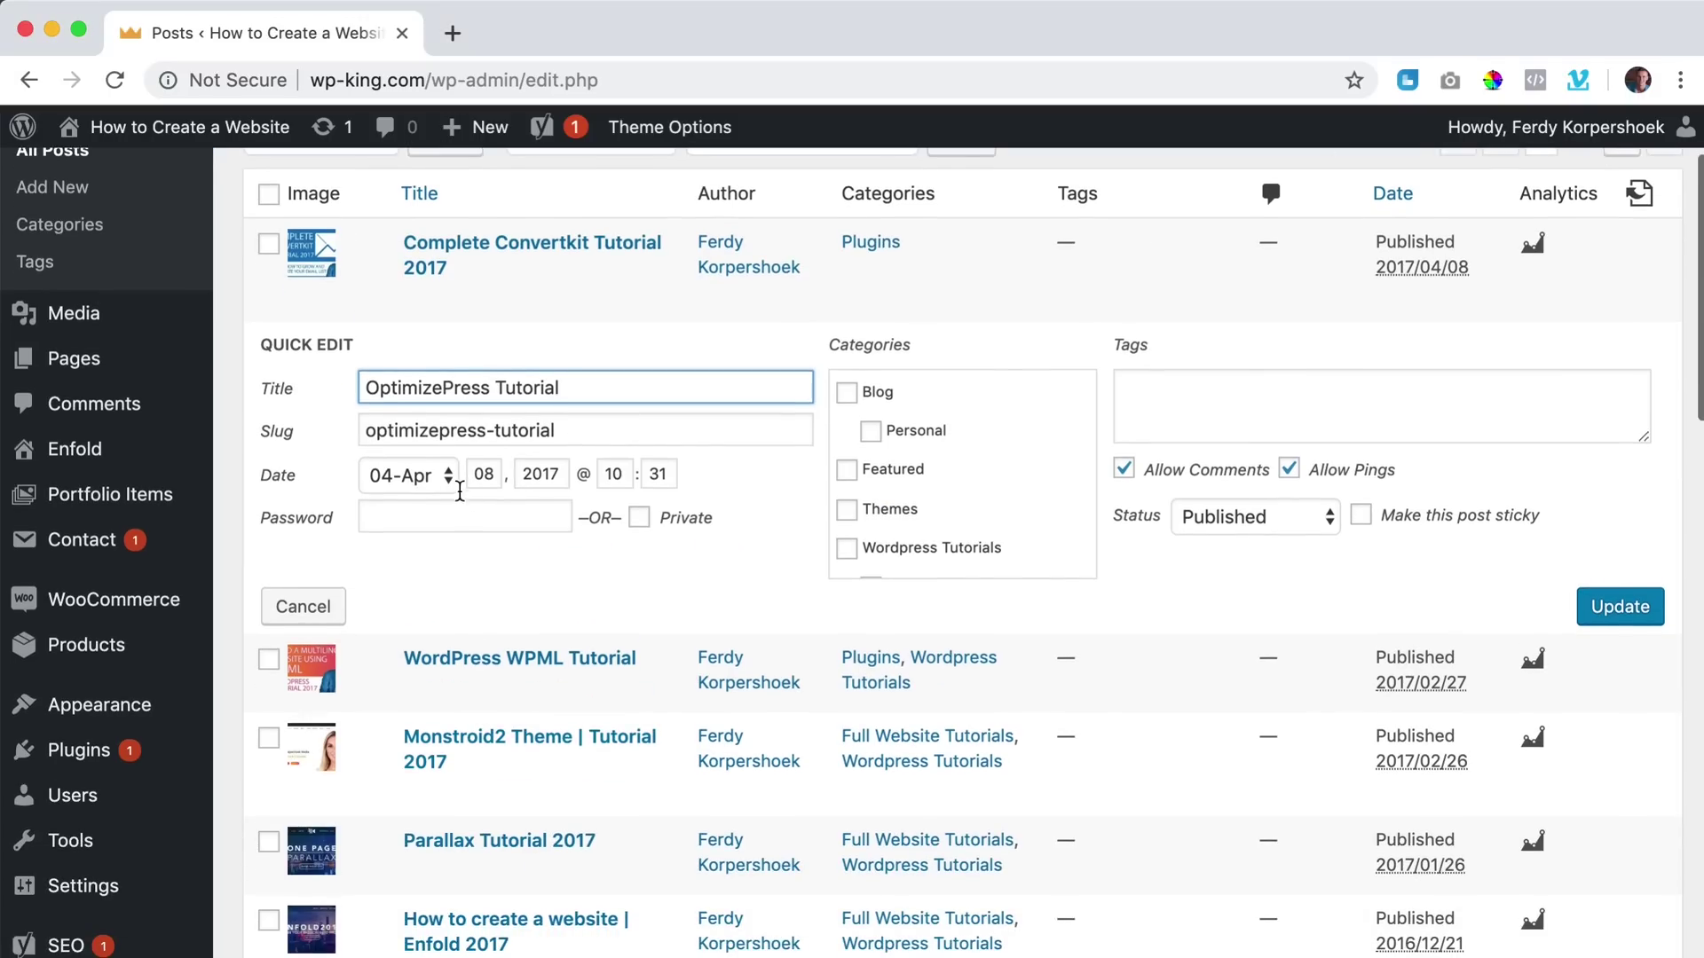
pyautogui.tripleClick(463, 433)
pyautogui.press('super+c')
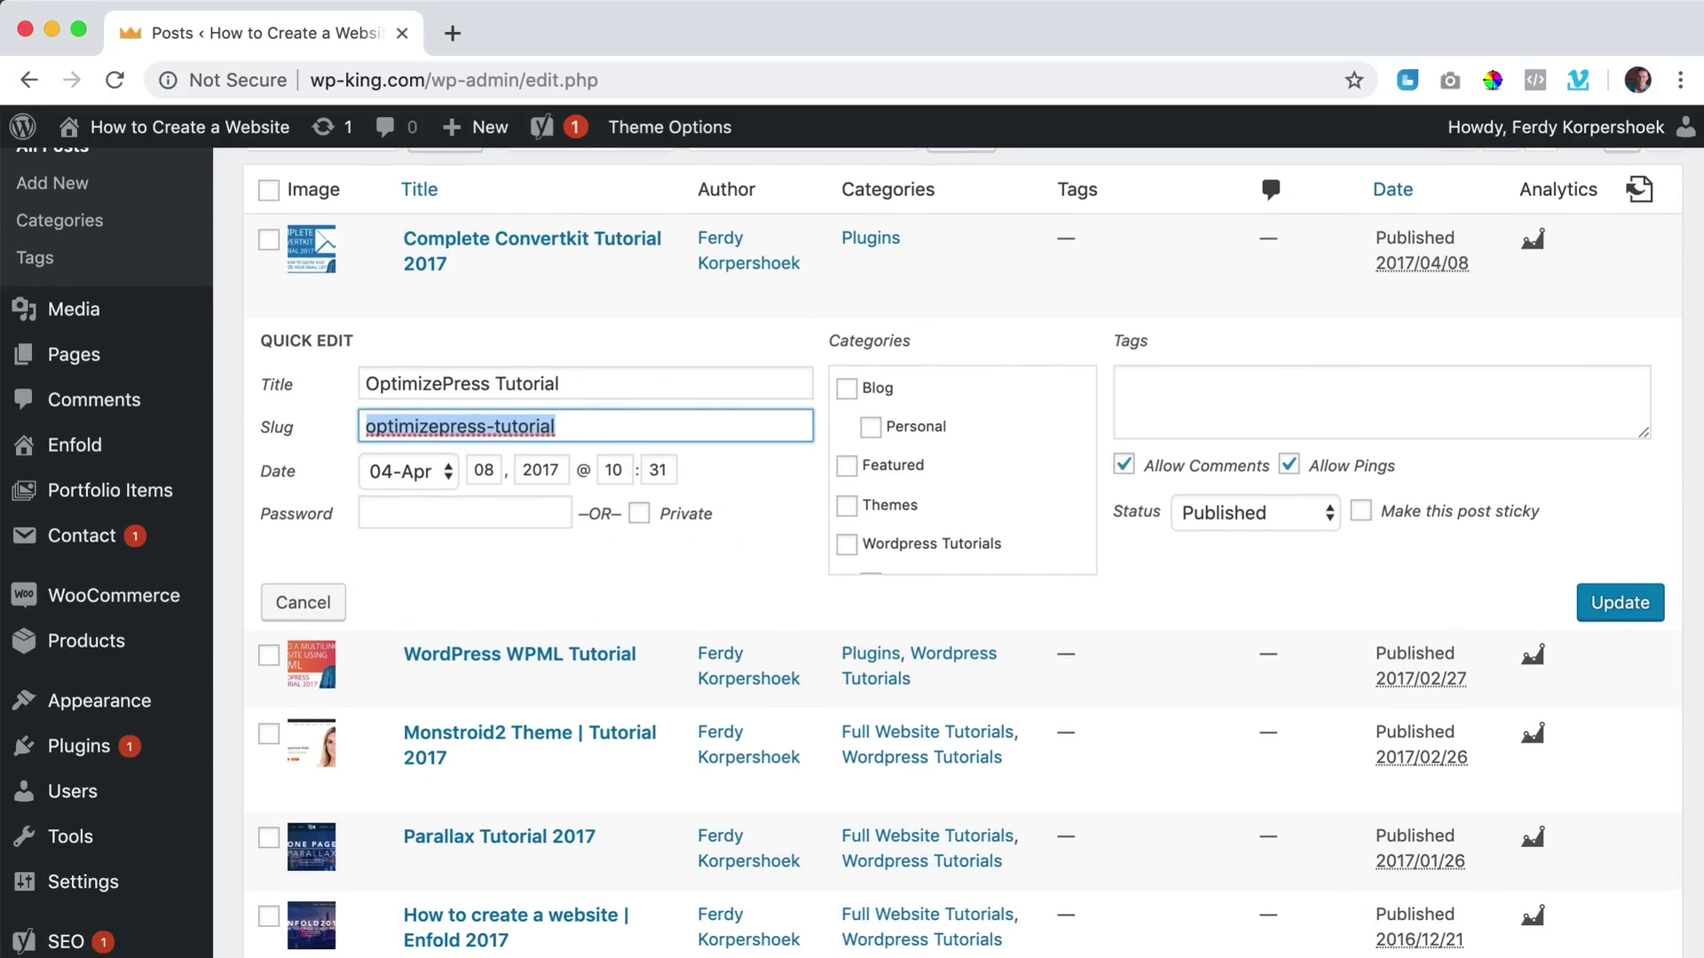
pyautogui.press('super+Tab')
pyautogui.press('Return')
pyautogui.press('super+v')
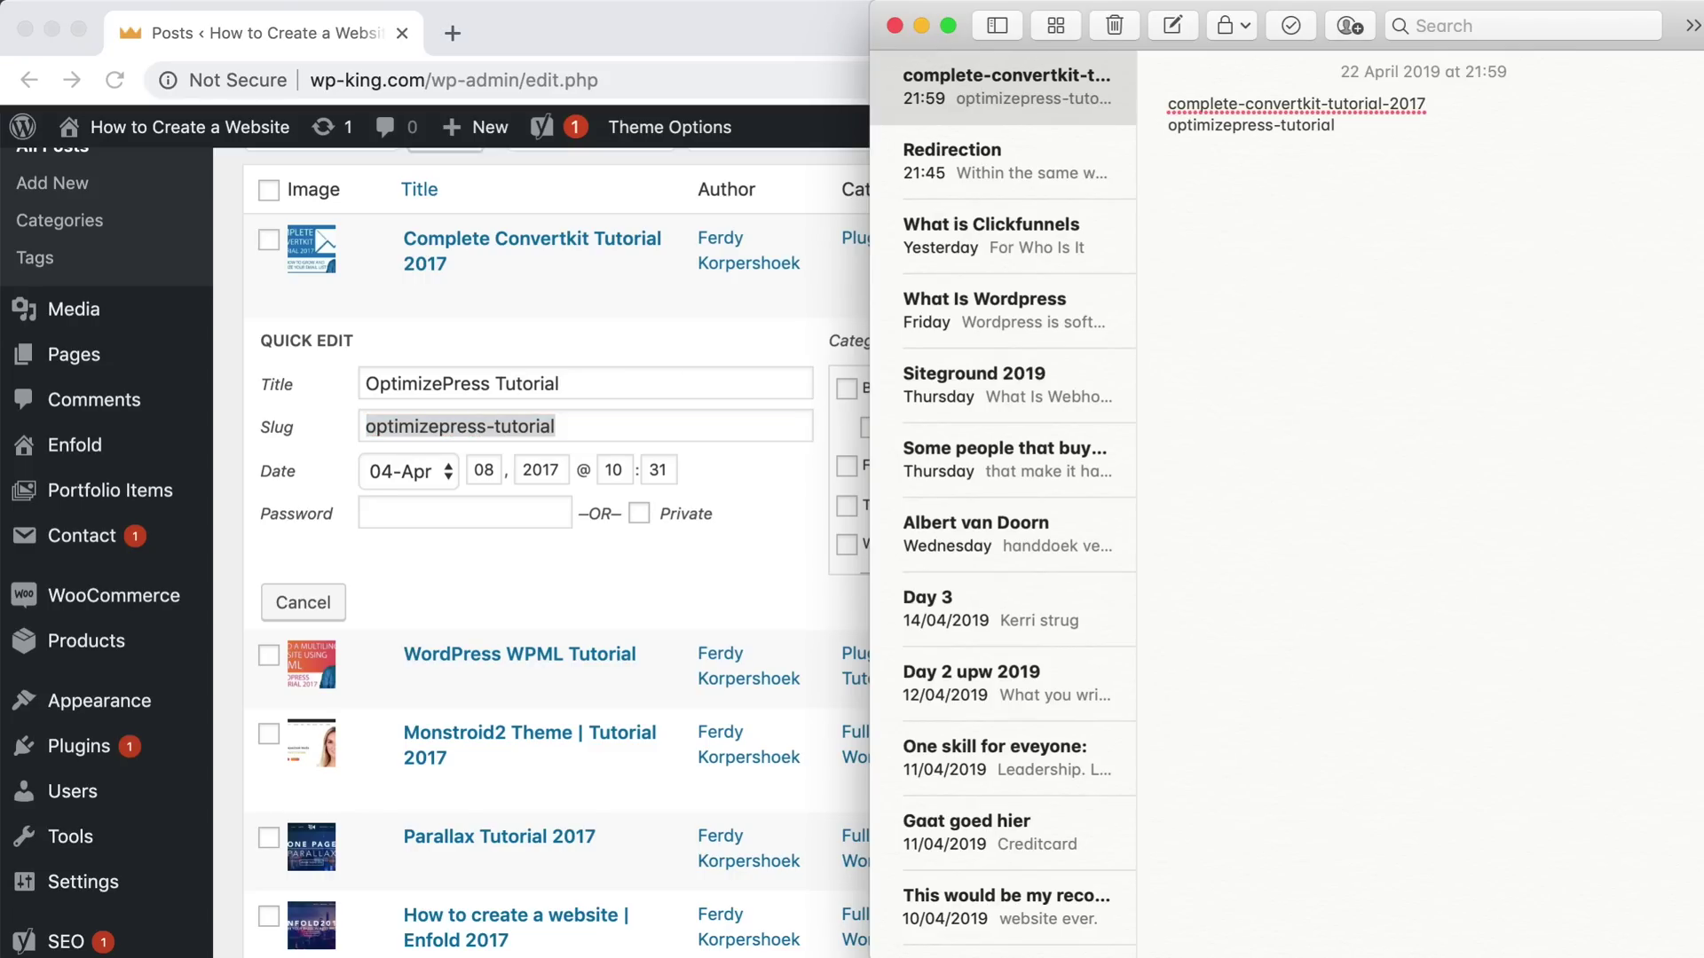
pyautogui.press('super+Tab')
# Add the WordPress WPML Tutorial post's slug to the note on a new line.
pyautogui.click(468, 688)
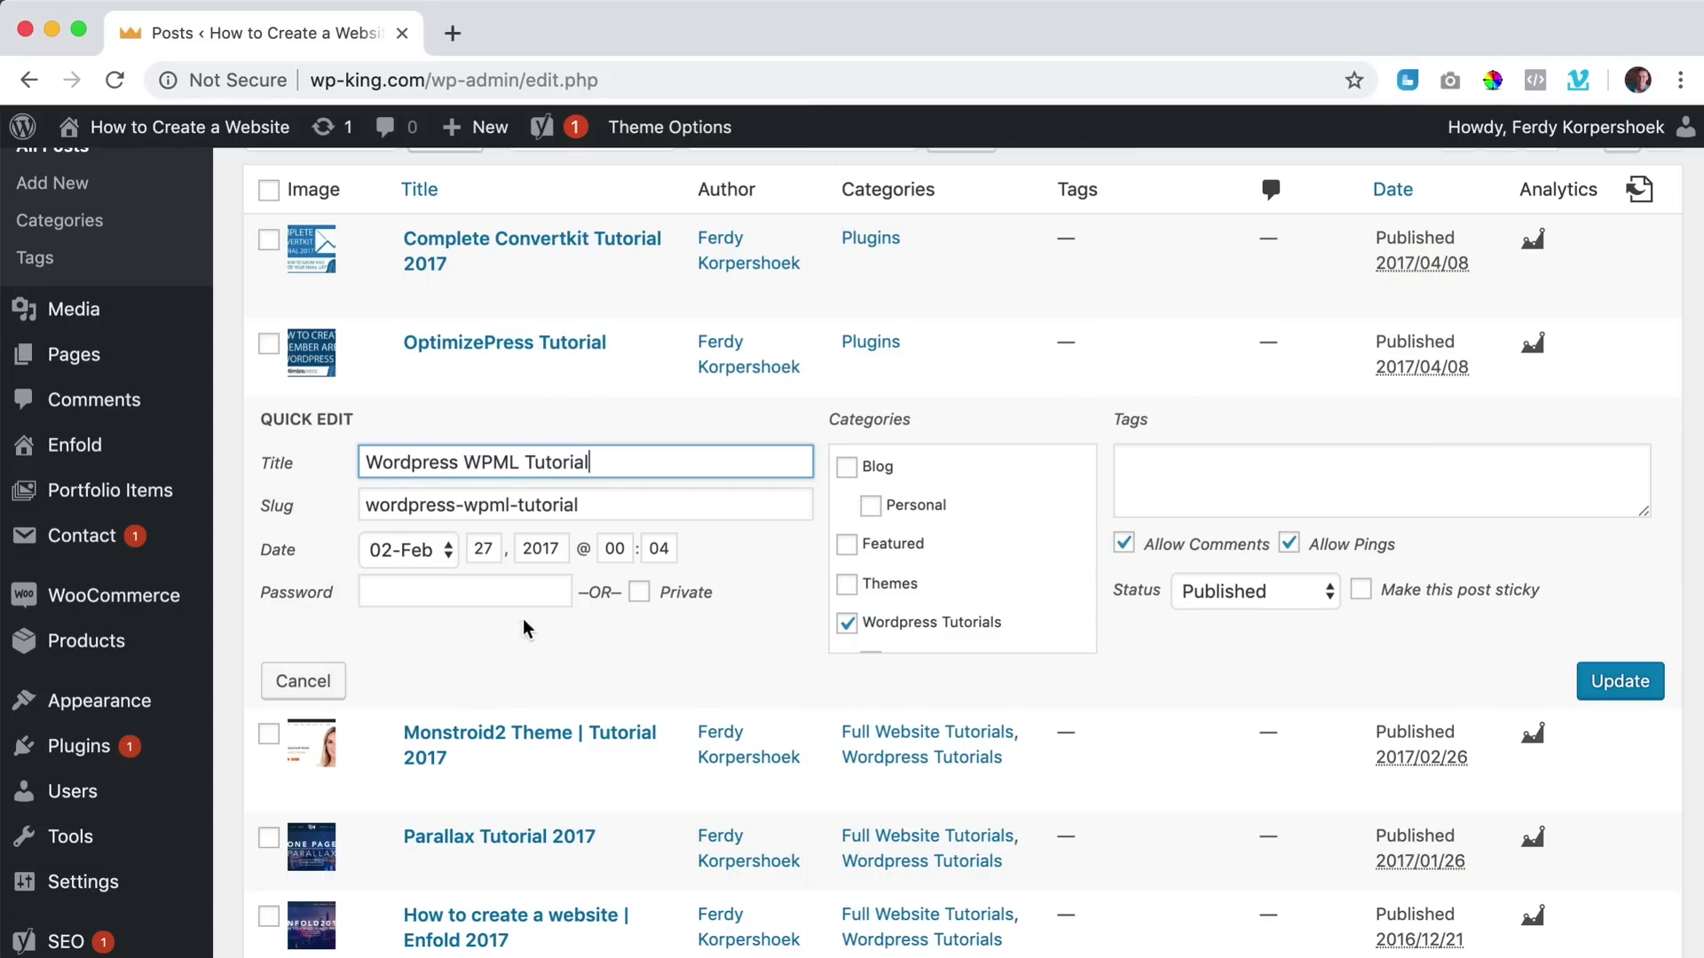
pyautogui.click(475, 507)
pyautogui.press('super+a')
pyautogui.press('super+c')
pyautogui.hotkey('ctrl', 'Up')
pyautogui.click(1386, 547)
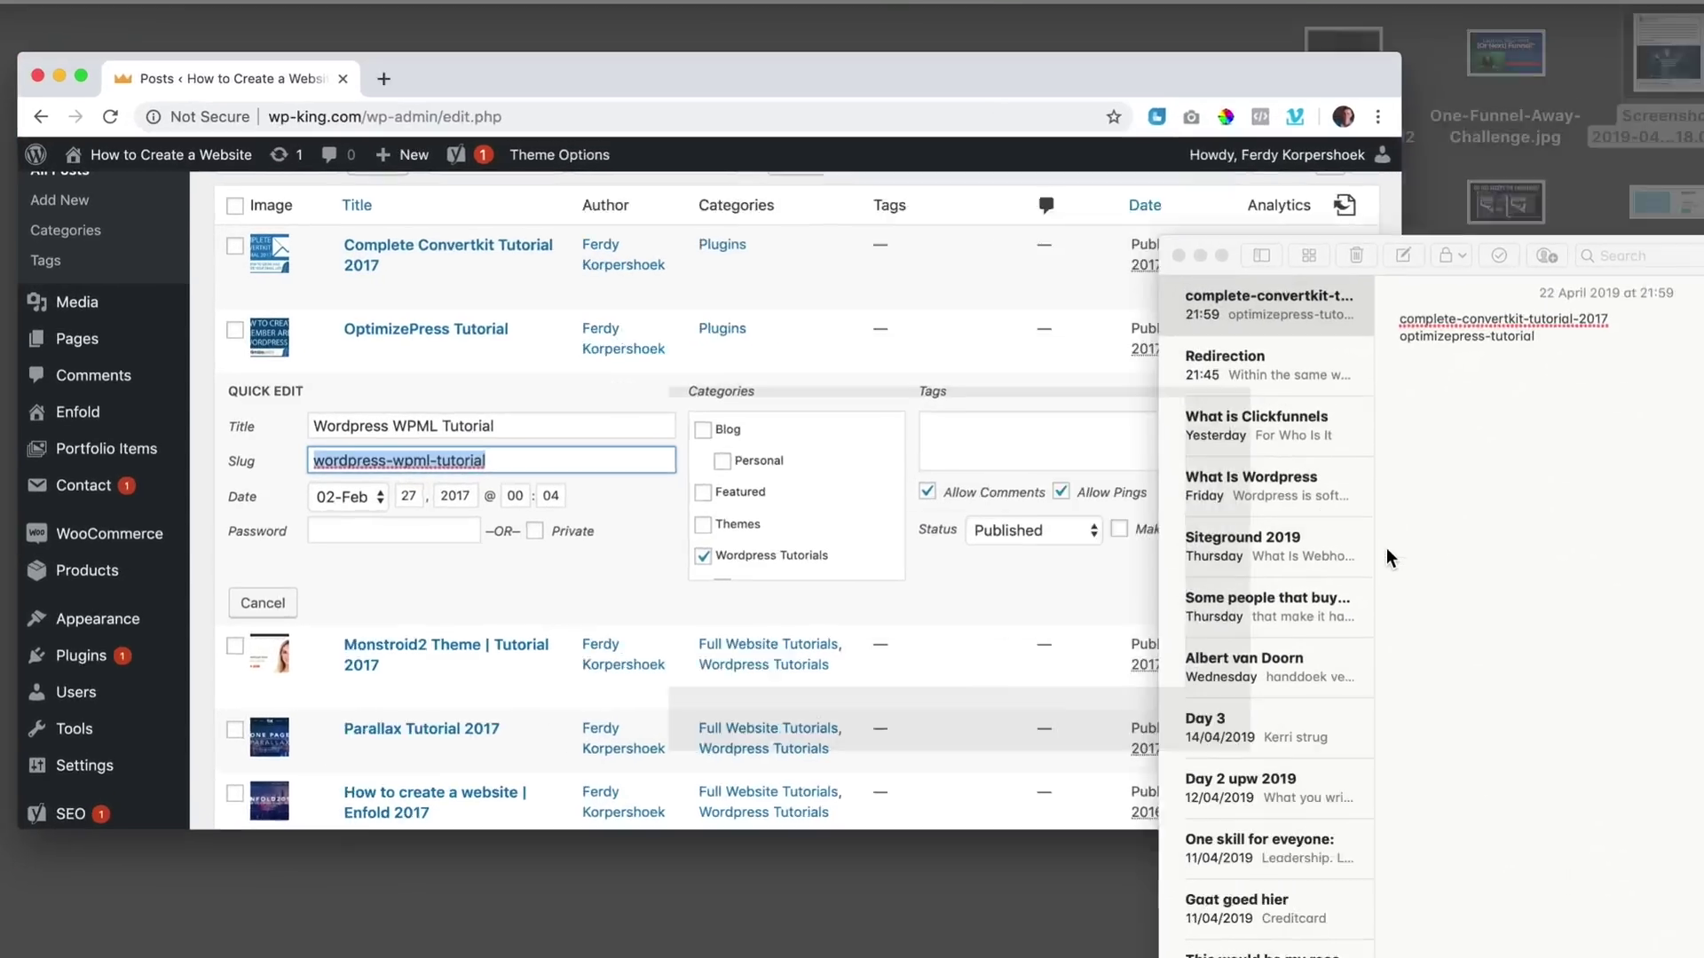
pyautogui.press('Return')
pyautogui.press('super+v')
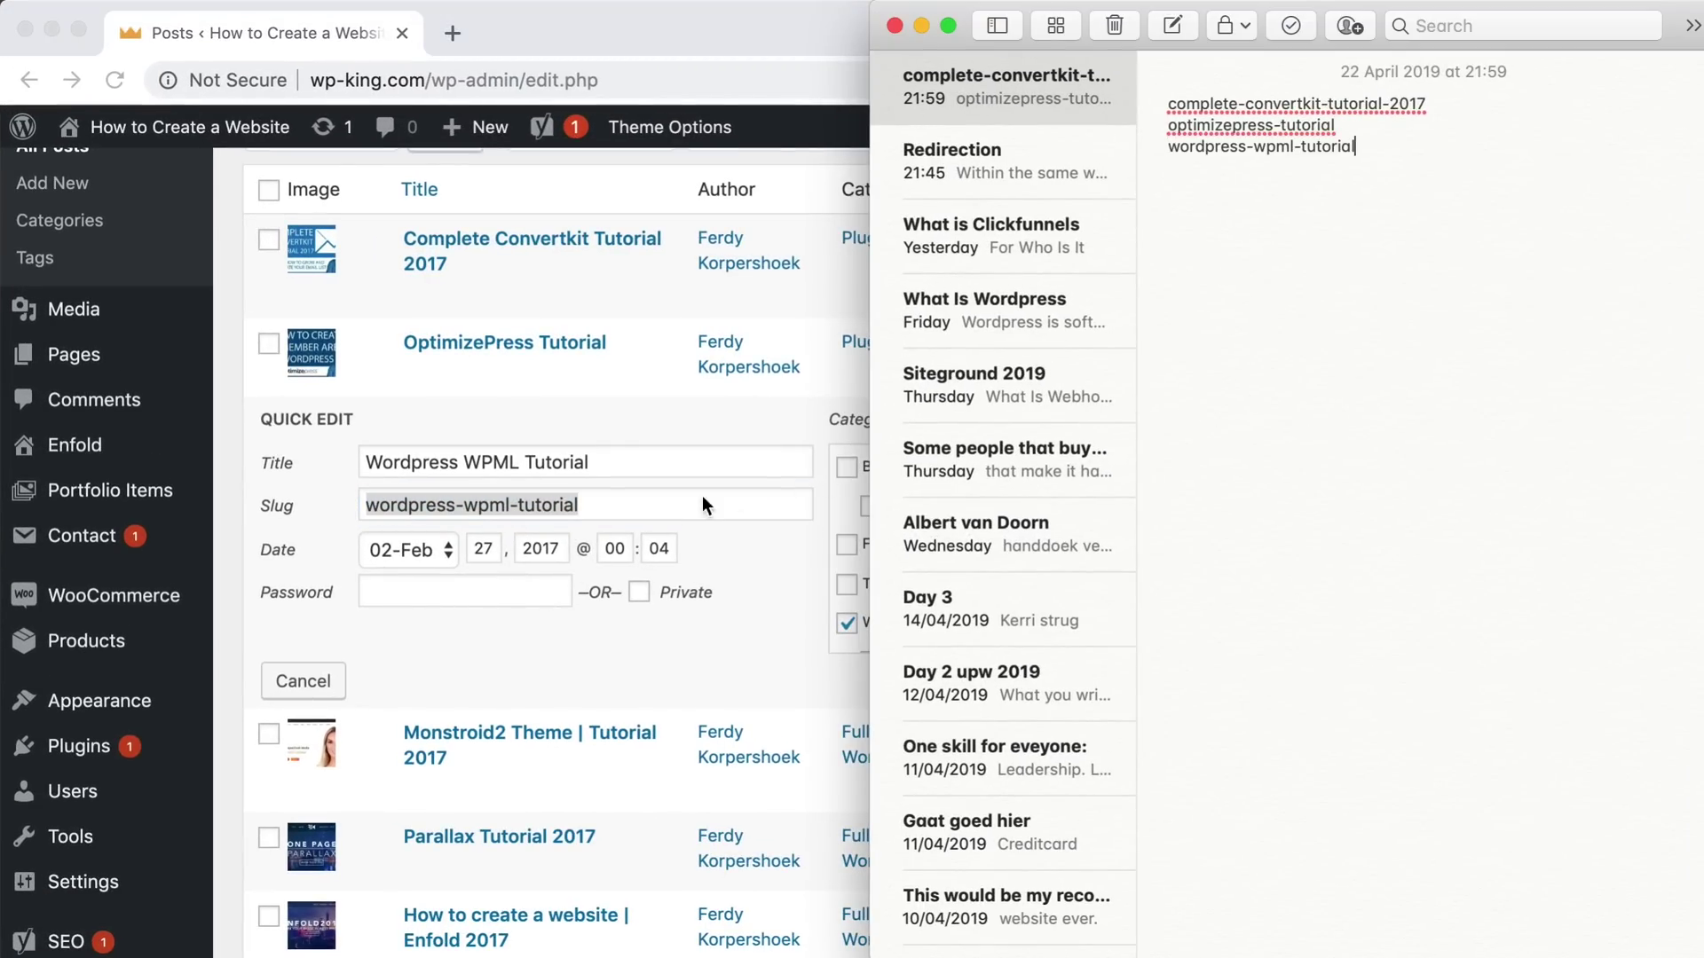
pyautogui.scroll(-4, 621, 519)
pyautogui.press('super+Tab')
# Add the Monstroid2 Theme post's slug to the note on a new line.
pyautogui.click(498, 616)
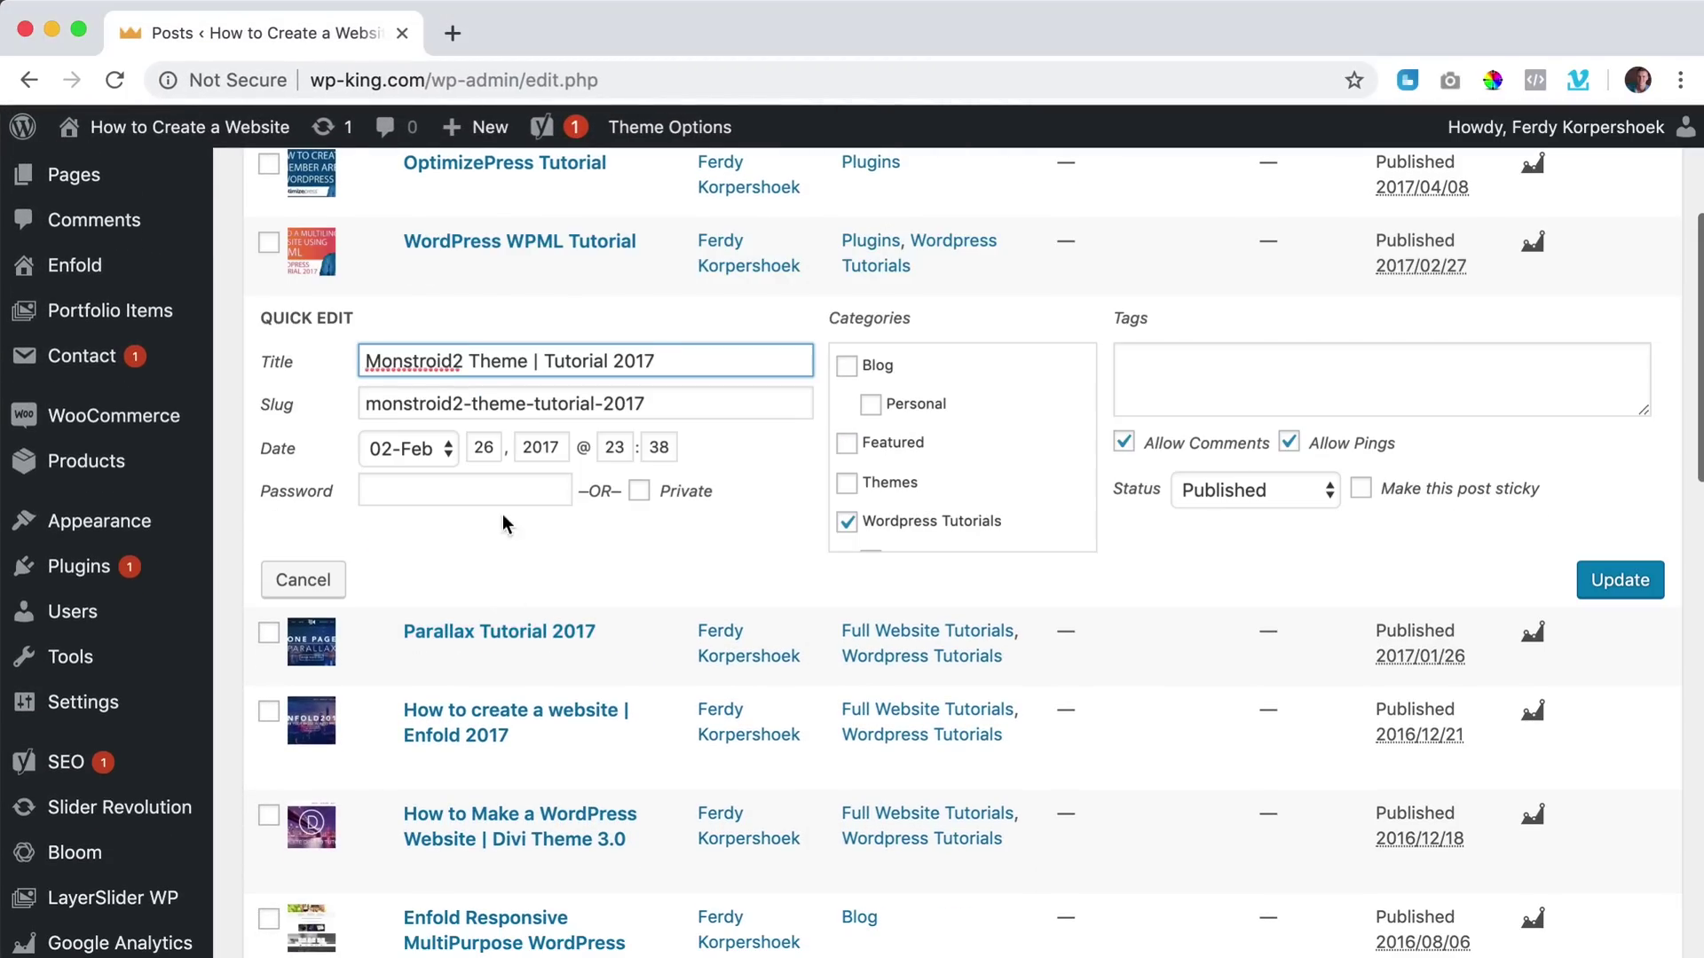
pyautogui.click(516, 401)
pyautogui.press('super+a')
pyautogui.press('super+c')
pyautogui.hotkey('ctrl', 'Up')
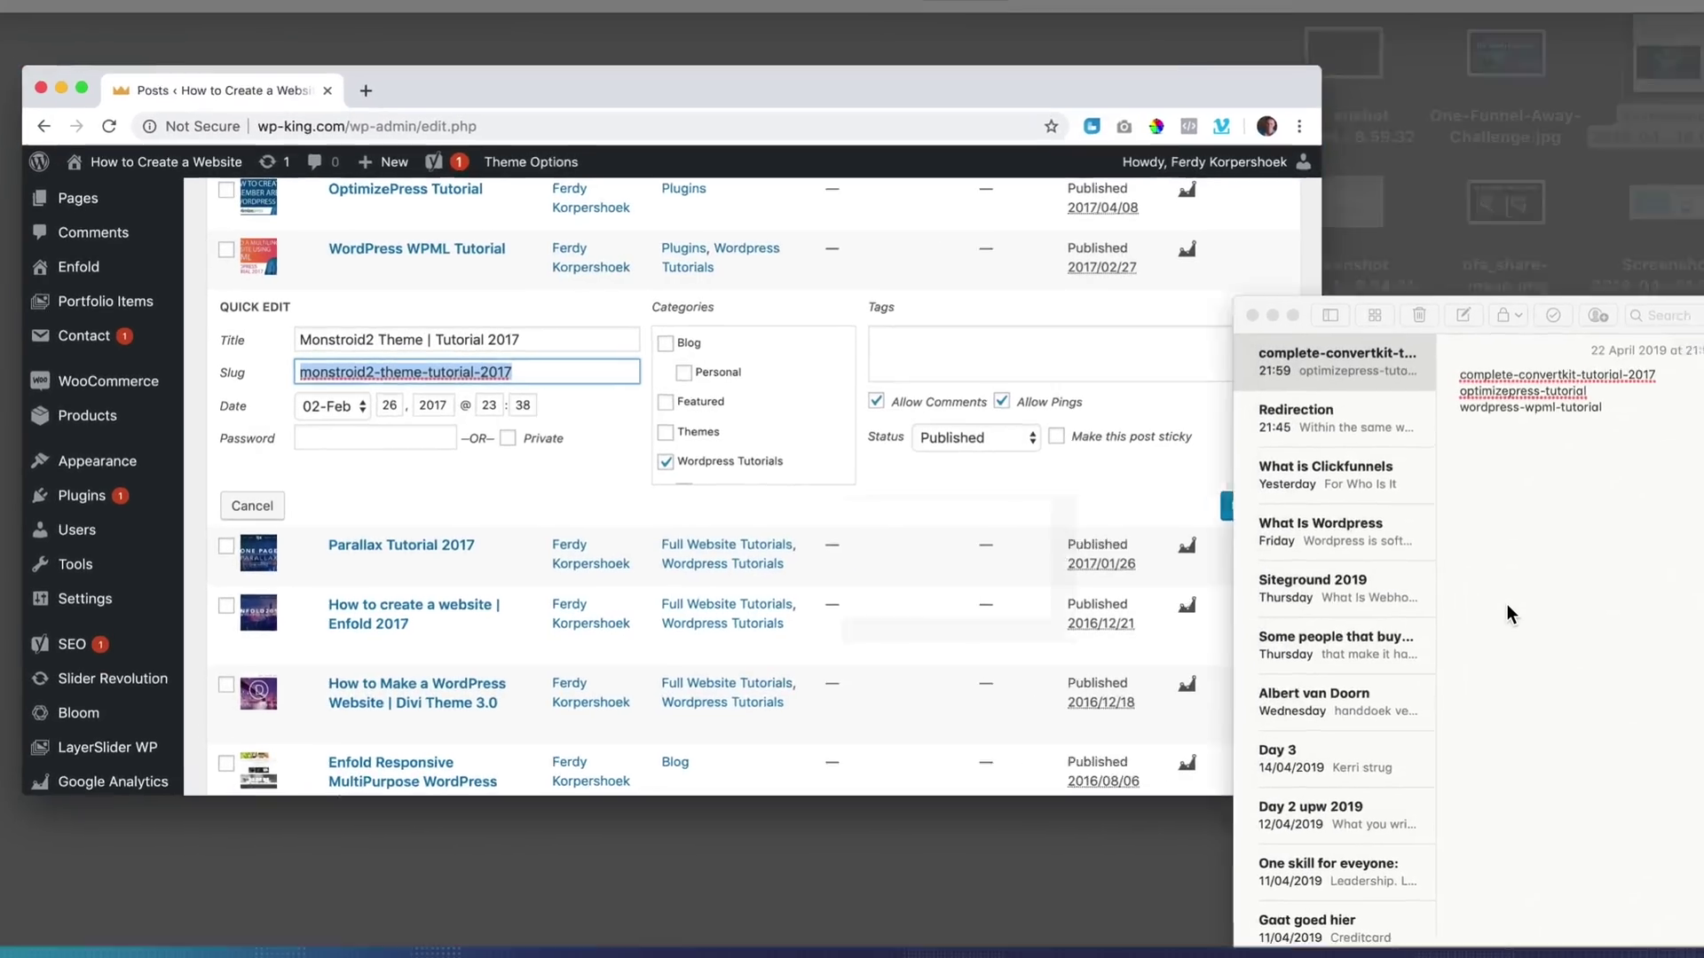
pyautogui.click(1506, 604)
pyautogui.press('Return')
pyautogui.press('super+v')
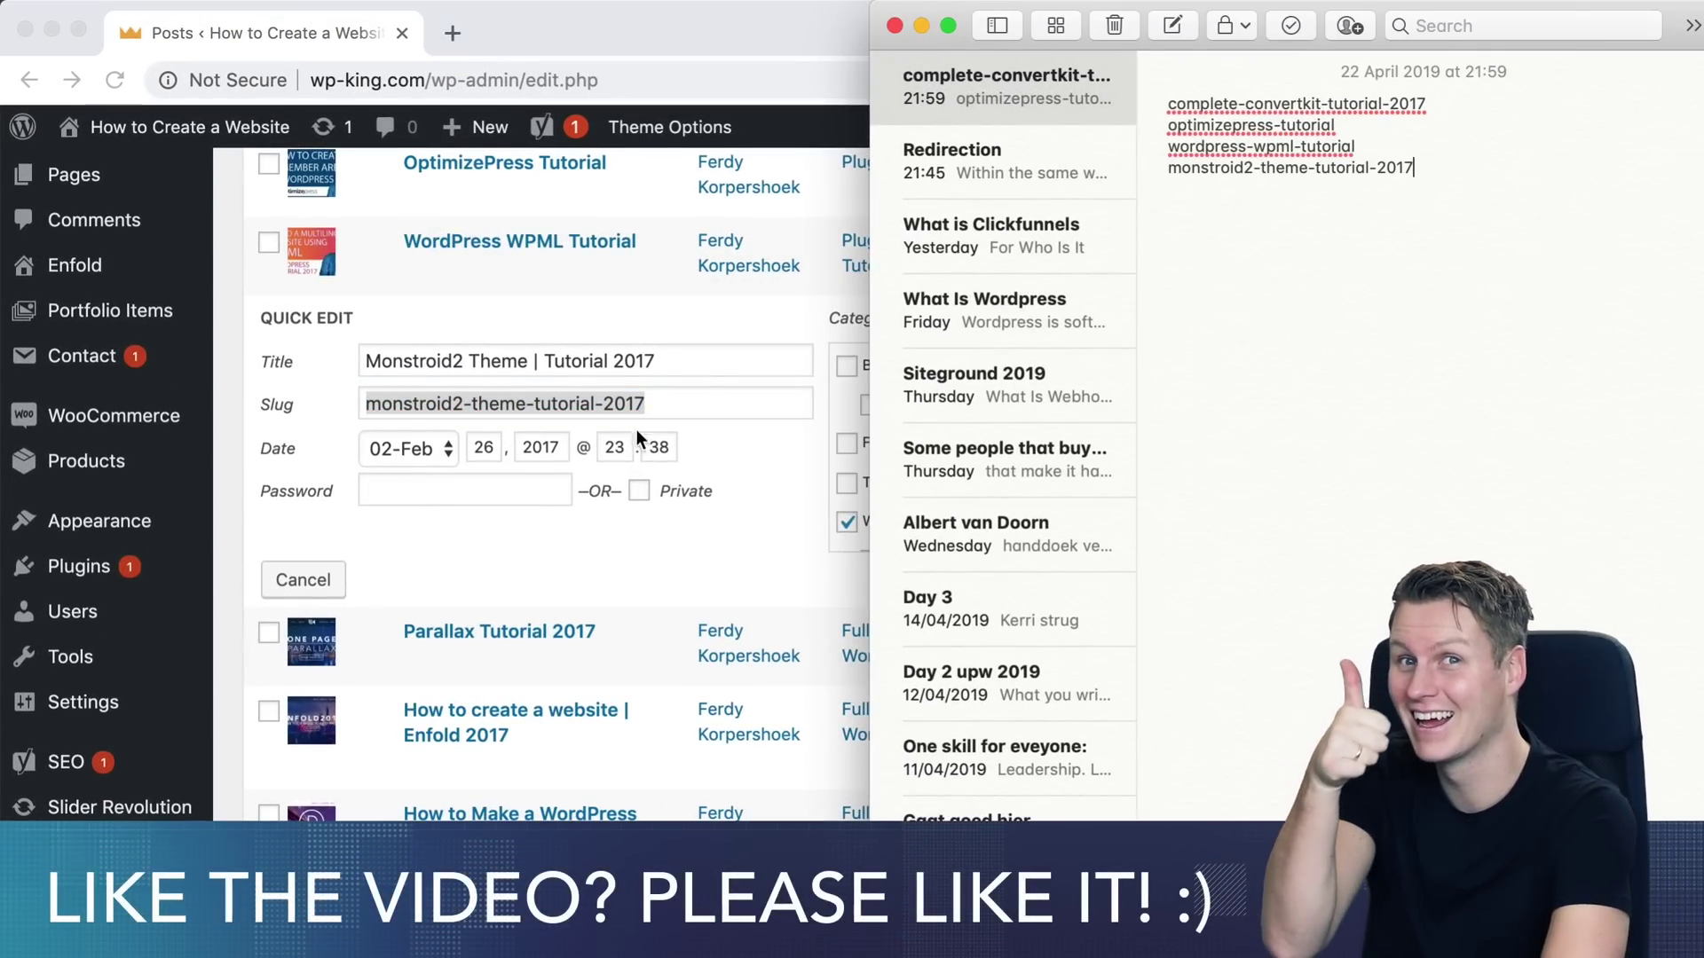
pyautogui.press('super+Tab')
pyautogui.press('Escape')
# Add the parallax-tutorial-2017 slug to the note.
pyautogui.click(480, 455)
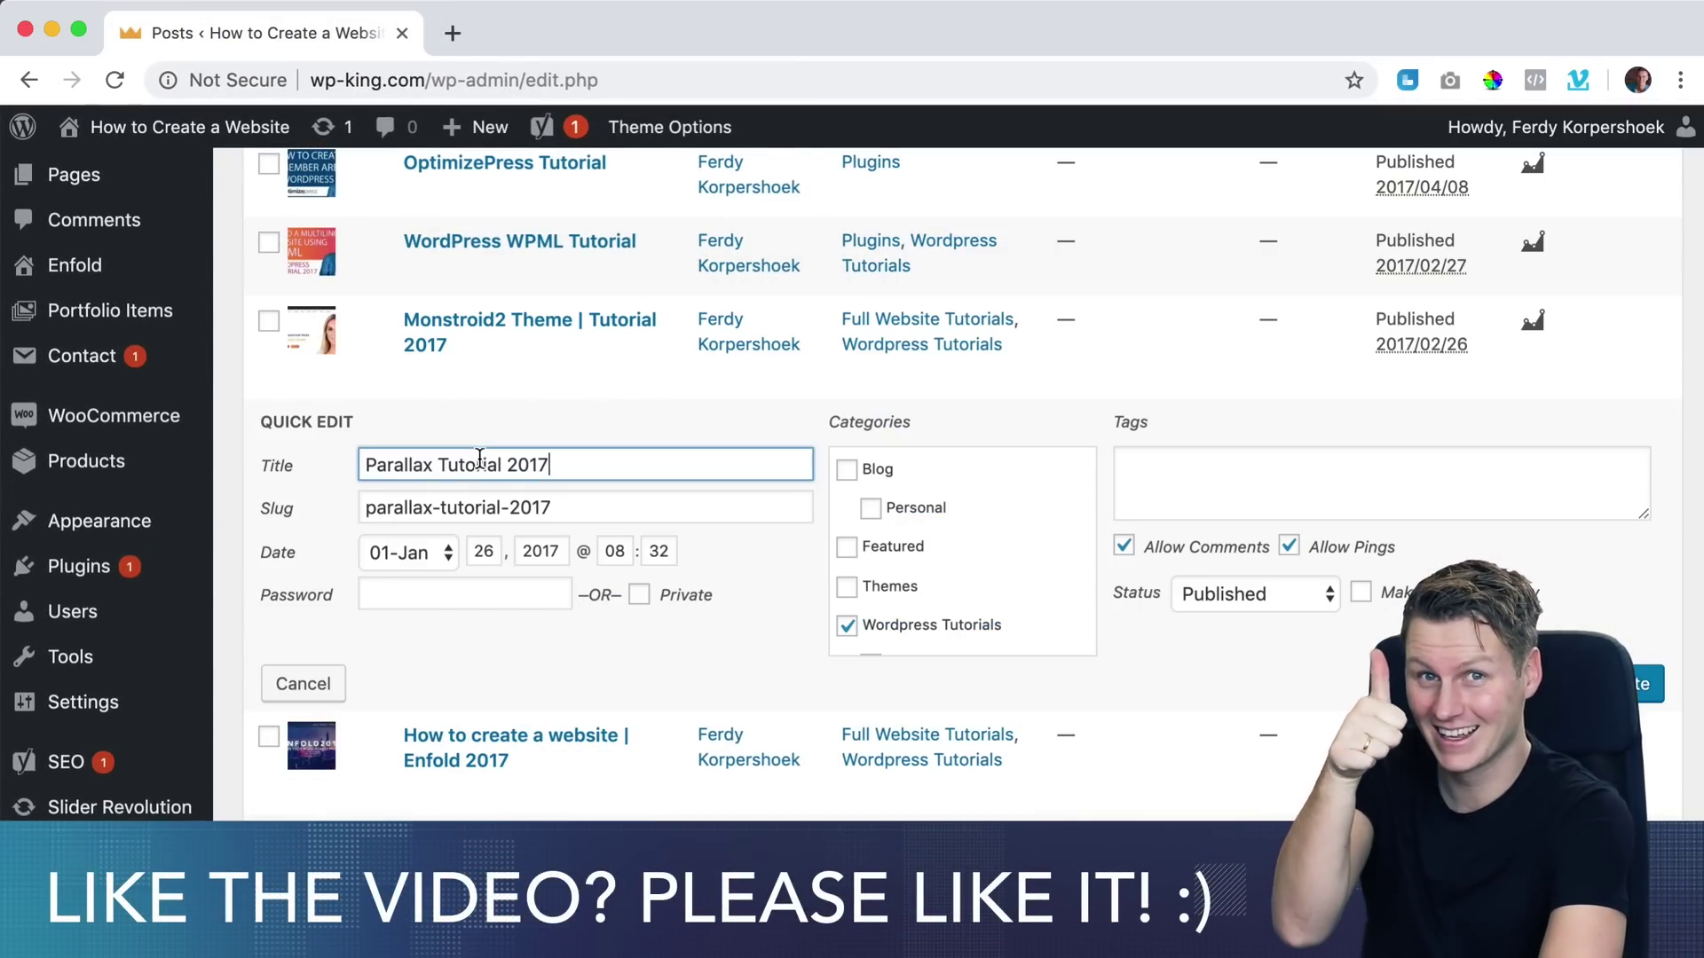
pyautogui.click(469, 509)
pyautogui.press('super+a')
pyautogui.press('super+c')
pyautogui.hotkey('ctrl', 'Up')
pyautogui.click(1587, 499)
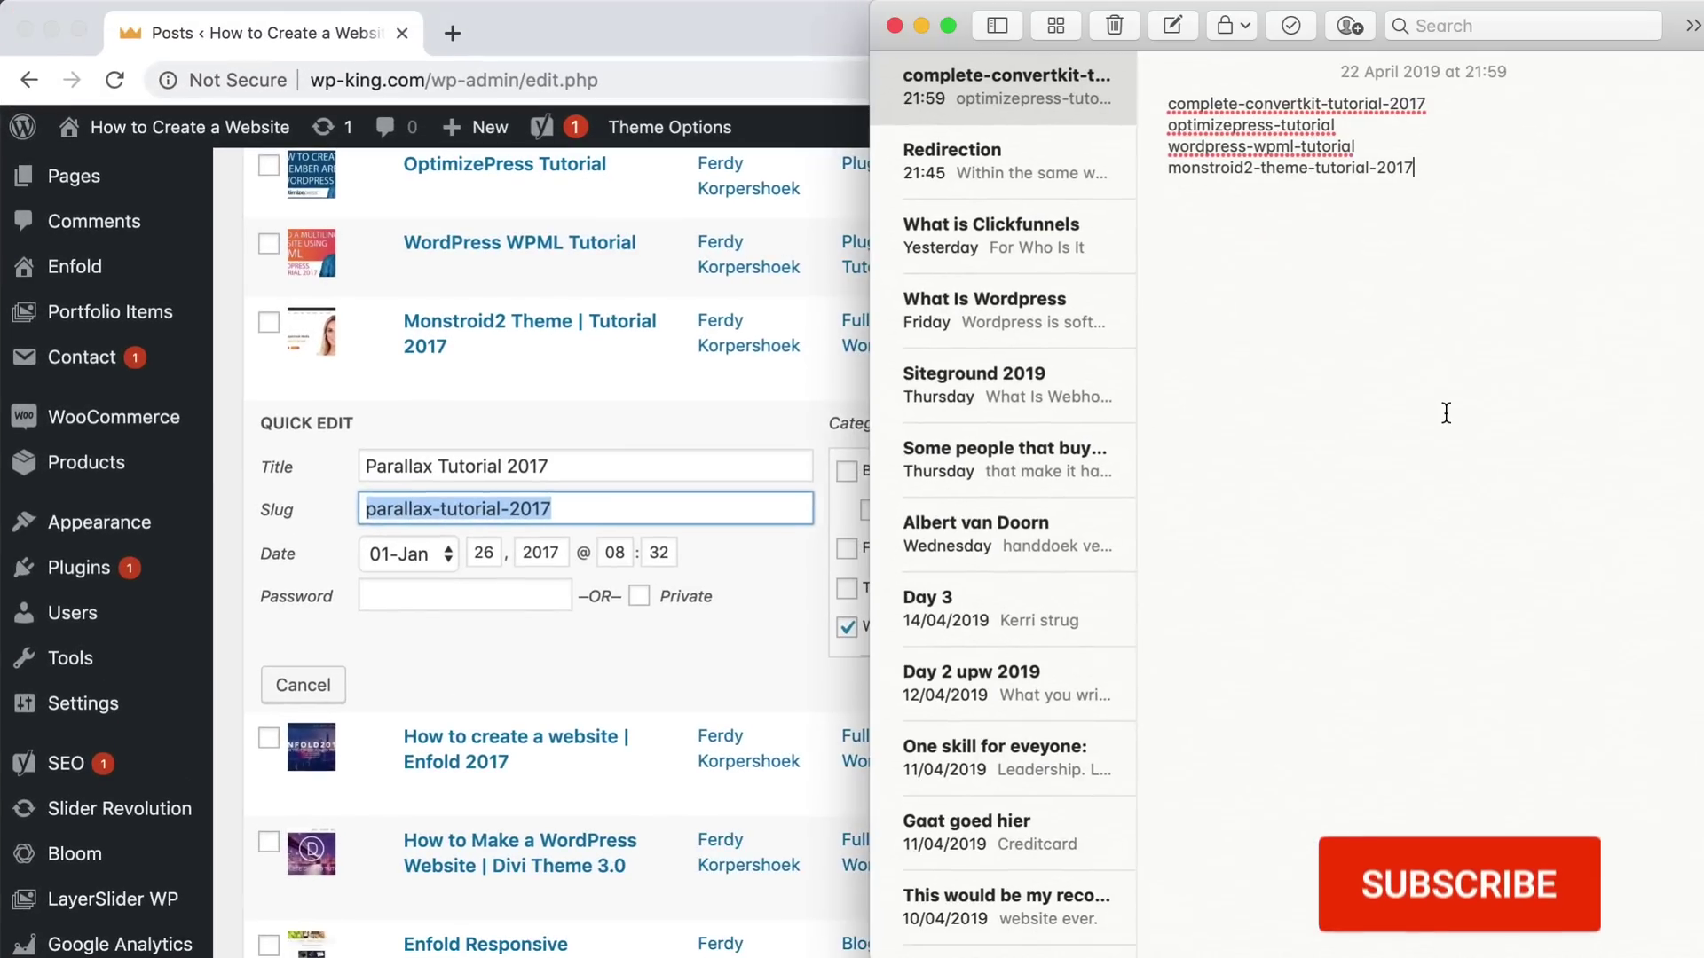
pyautogui.press('super+v')
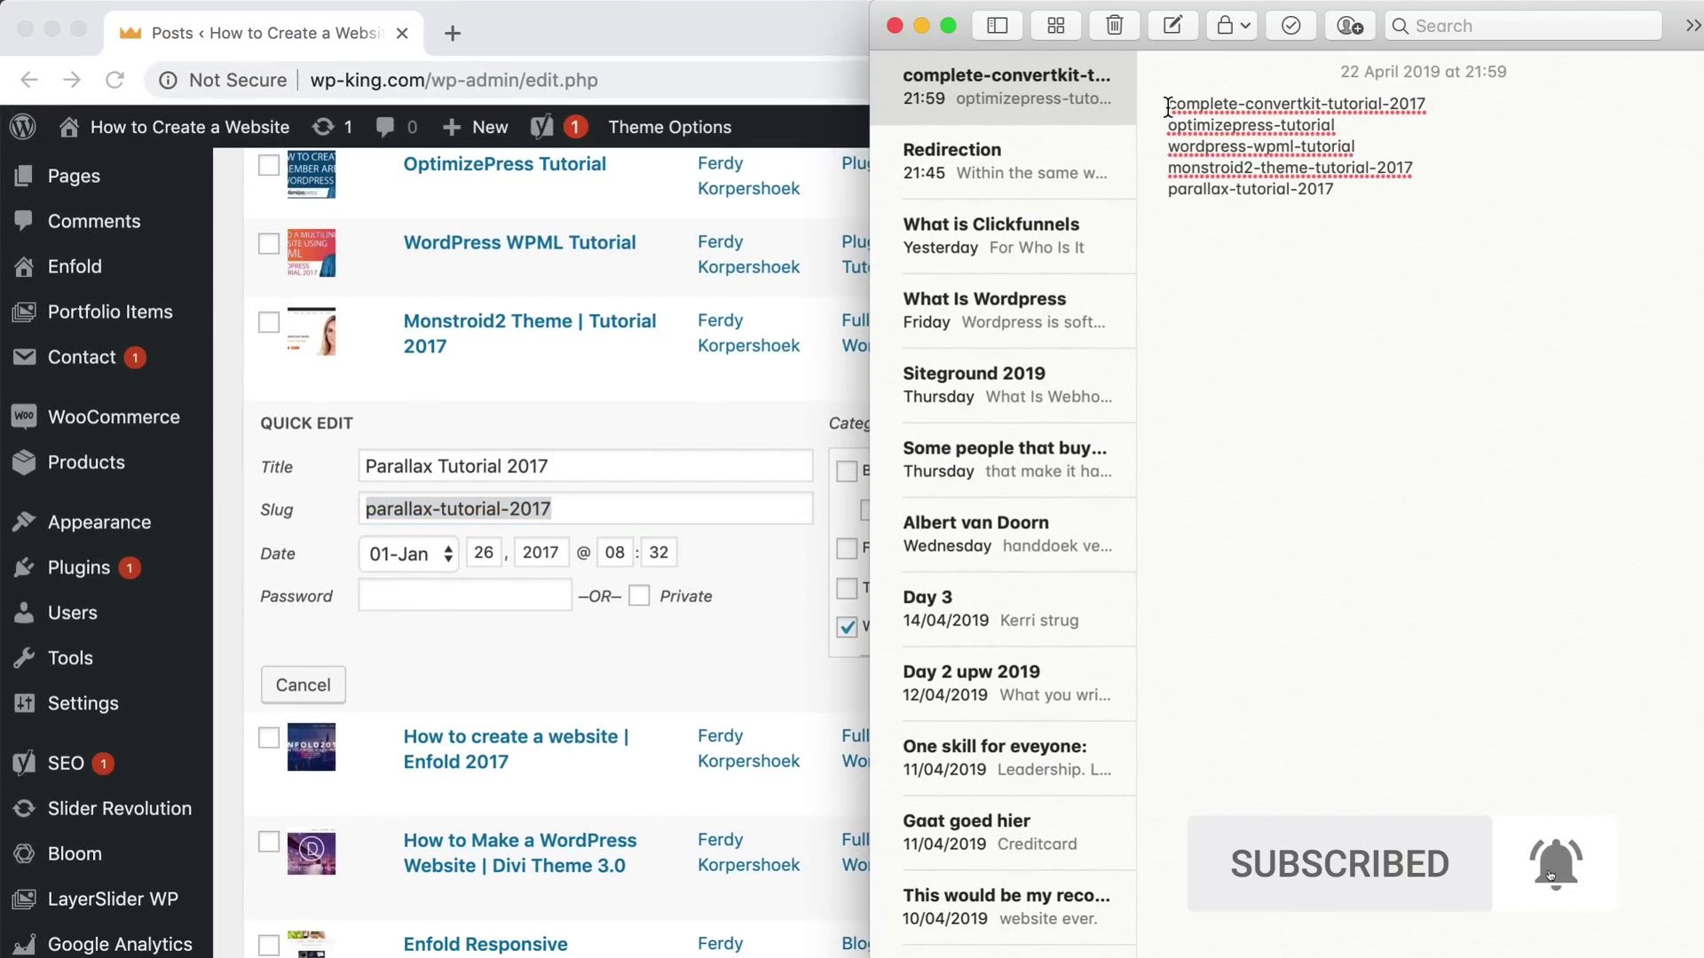
# Put a leading / at the start of each of the five slug lines.
pyautogui.write('/')
pyautogui.press('Down')
pyautogui.press('Left')
pyautogui.write('/')
pyautogui.press('Down')
pyautogui.press('Left')
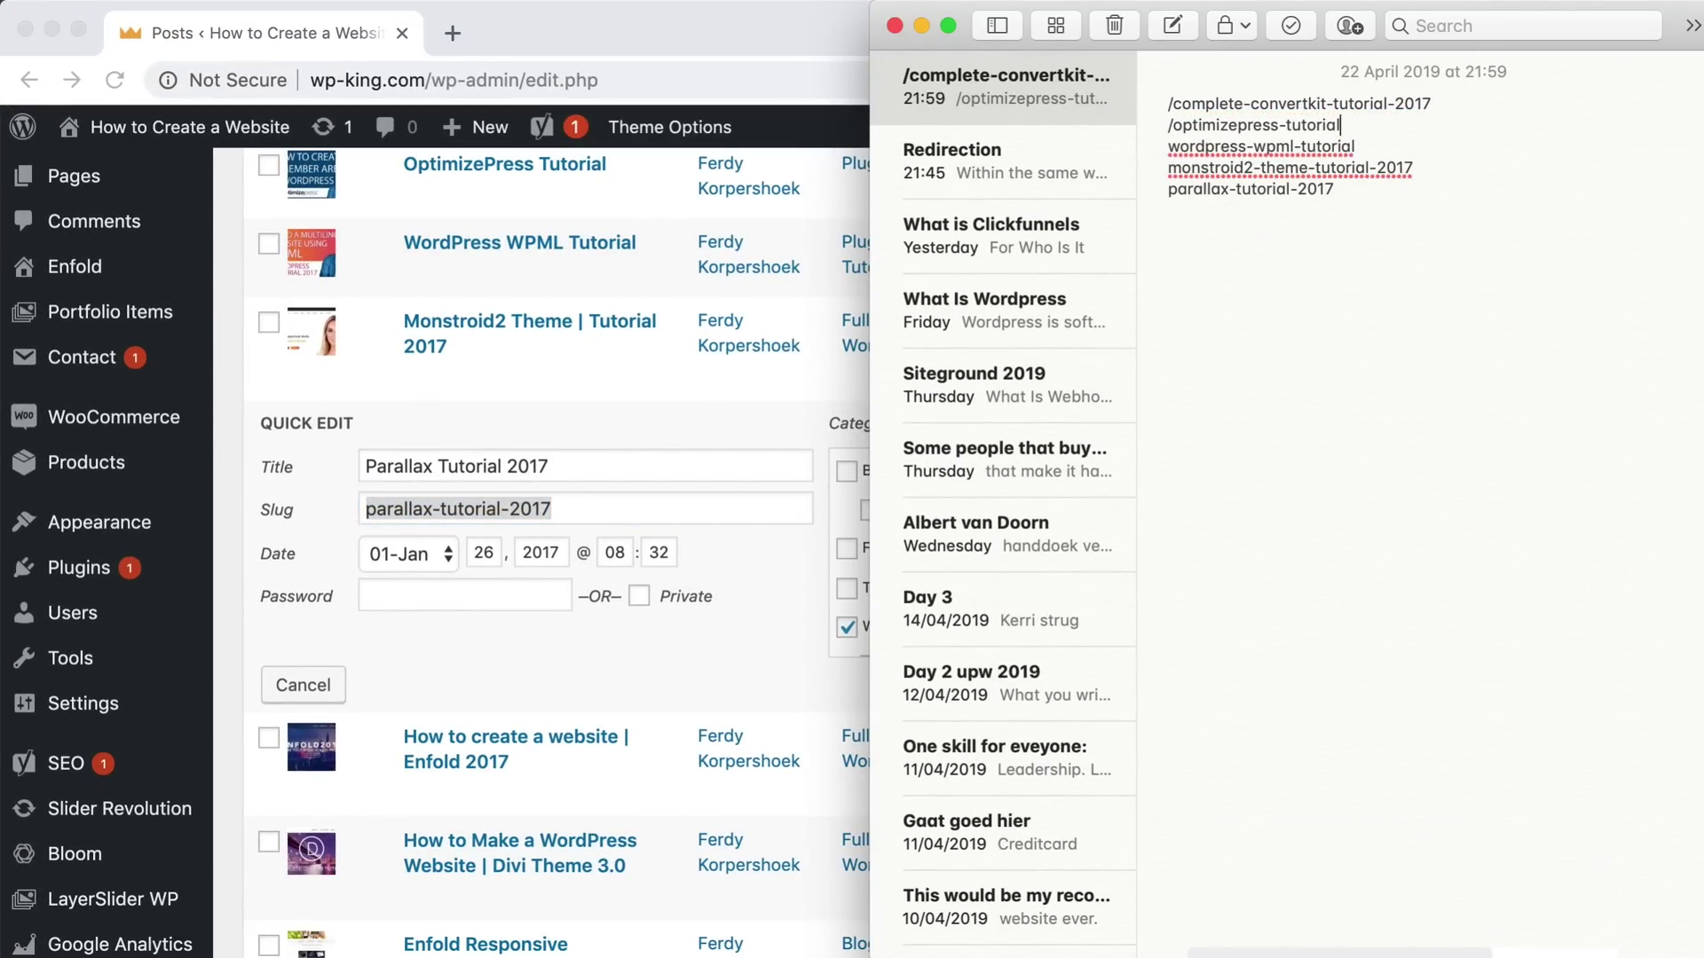
pyautogui.write('/')
pyautogui.press('Down')
pyautogui.press('Left')
pyautogui.write('/')
pyautogui.press('Down')
pyautogui.press('Left')
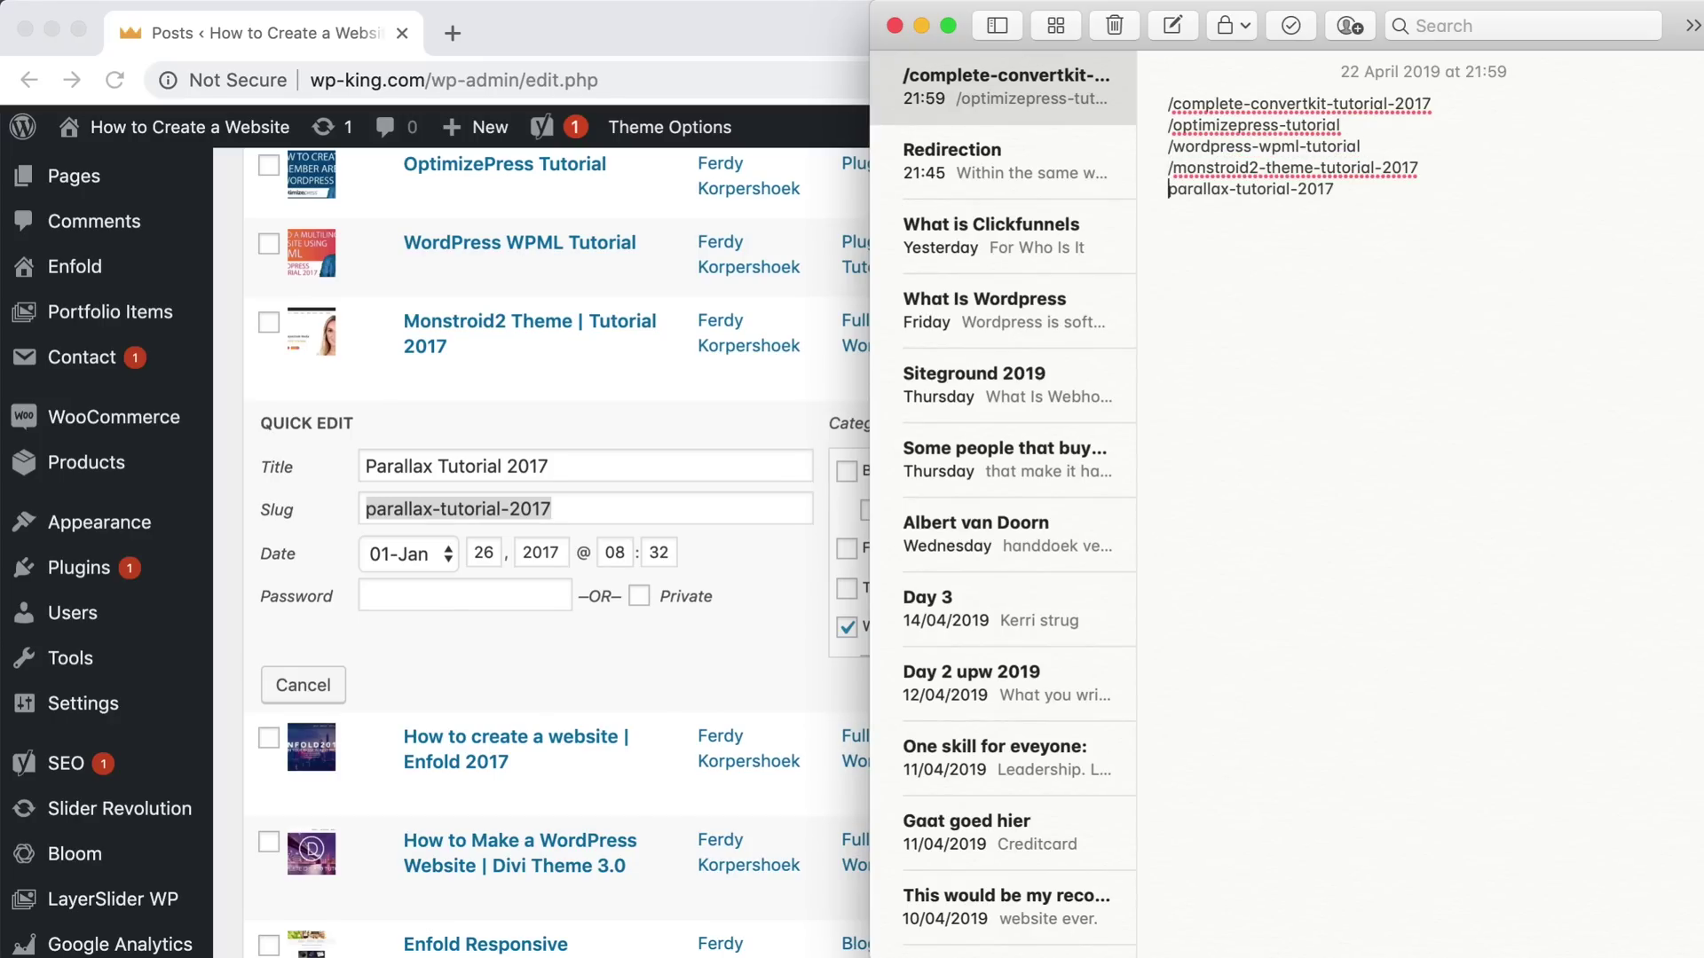
pyautogui.write('/')
# Add a trailing / to the end of the slug lines, then return to the WordPress posts list.
pyautogui.press('super+Right')
pyautogui.write('/')
pyautogui.click(1414, 163)
pyautogui.write('/')
pyautogui.click(1375, 144)
pyautogui.write('/')
pyautogui.click(1369, 133)
pyautogui.write('/')
pyautogui.click(1437, 104)
pyautogui.write('/')
pyautogui.click(729, 39)
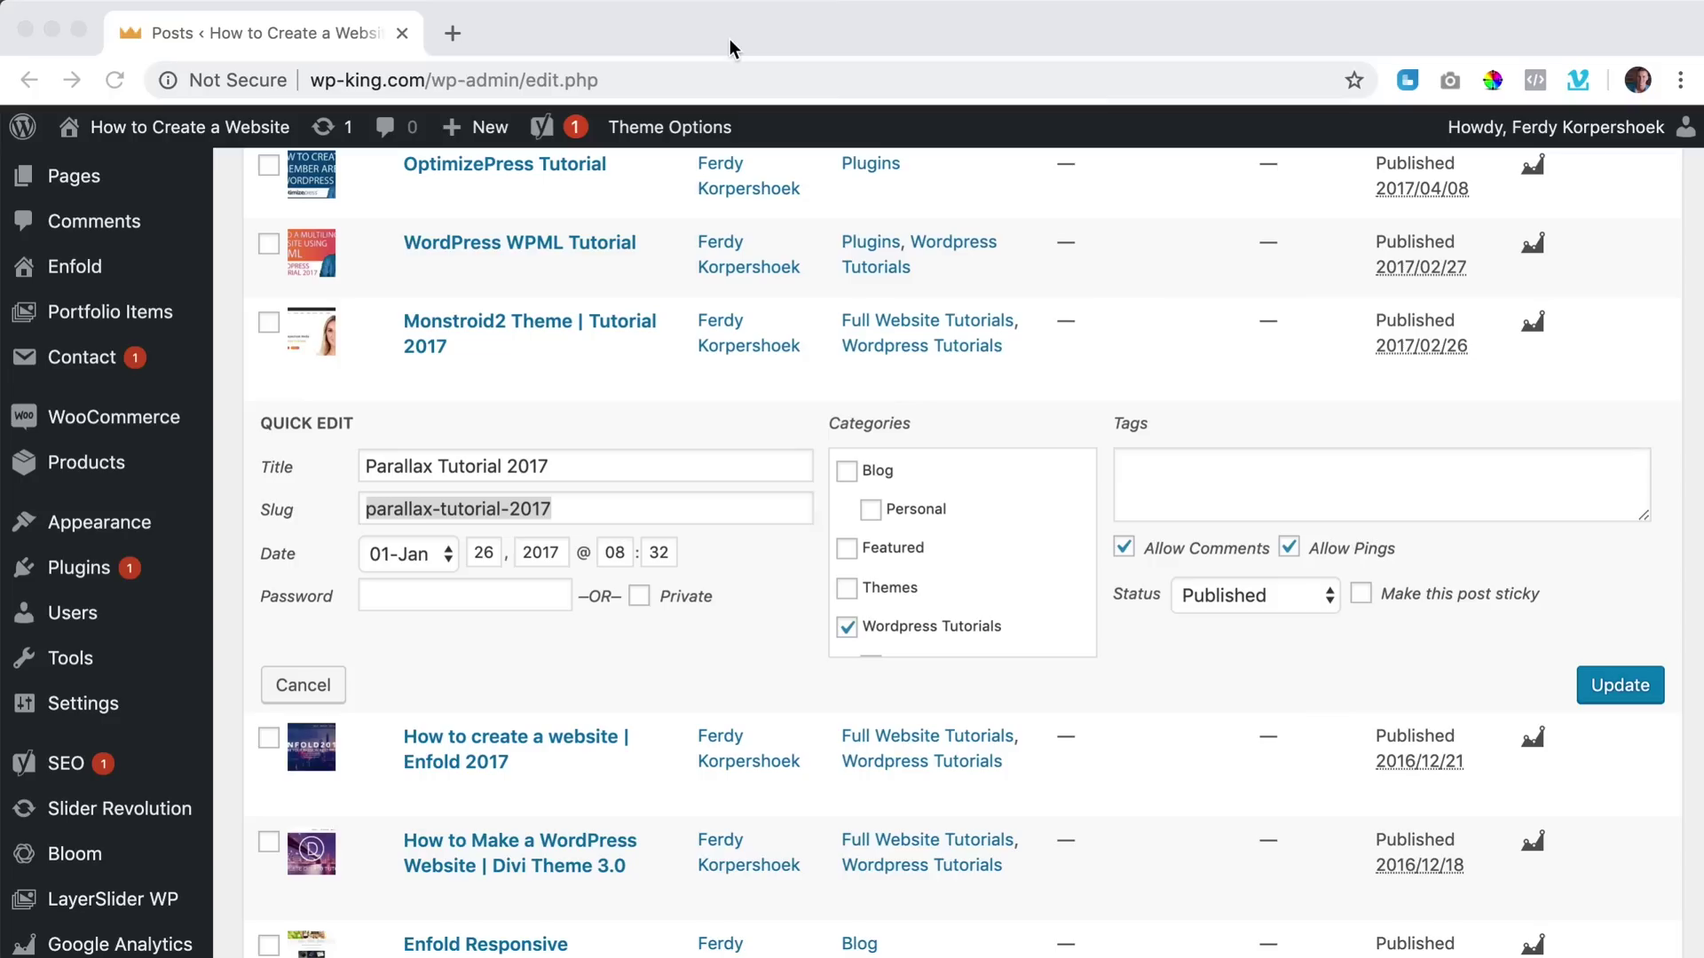
# Start a new redirect in Tools > Redirection and copy the Convertkit path from the note.
pyautogui.moveTo(86, 626)
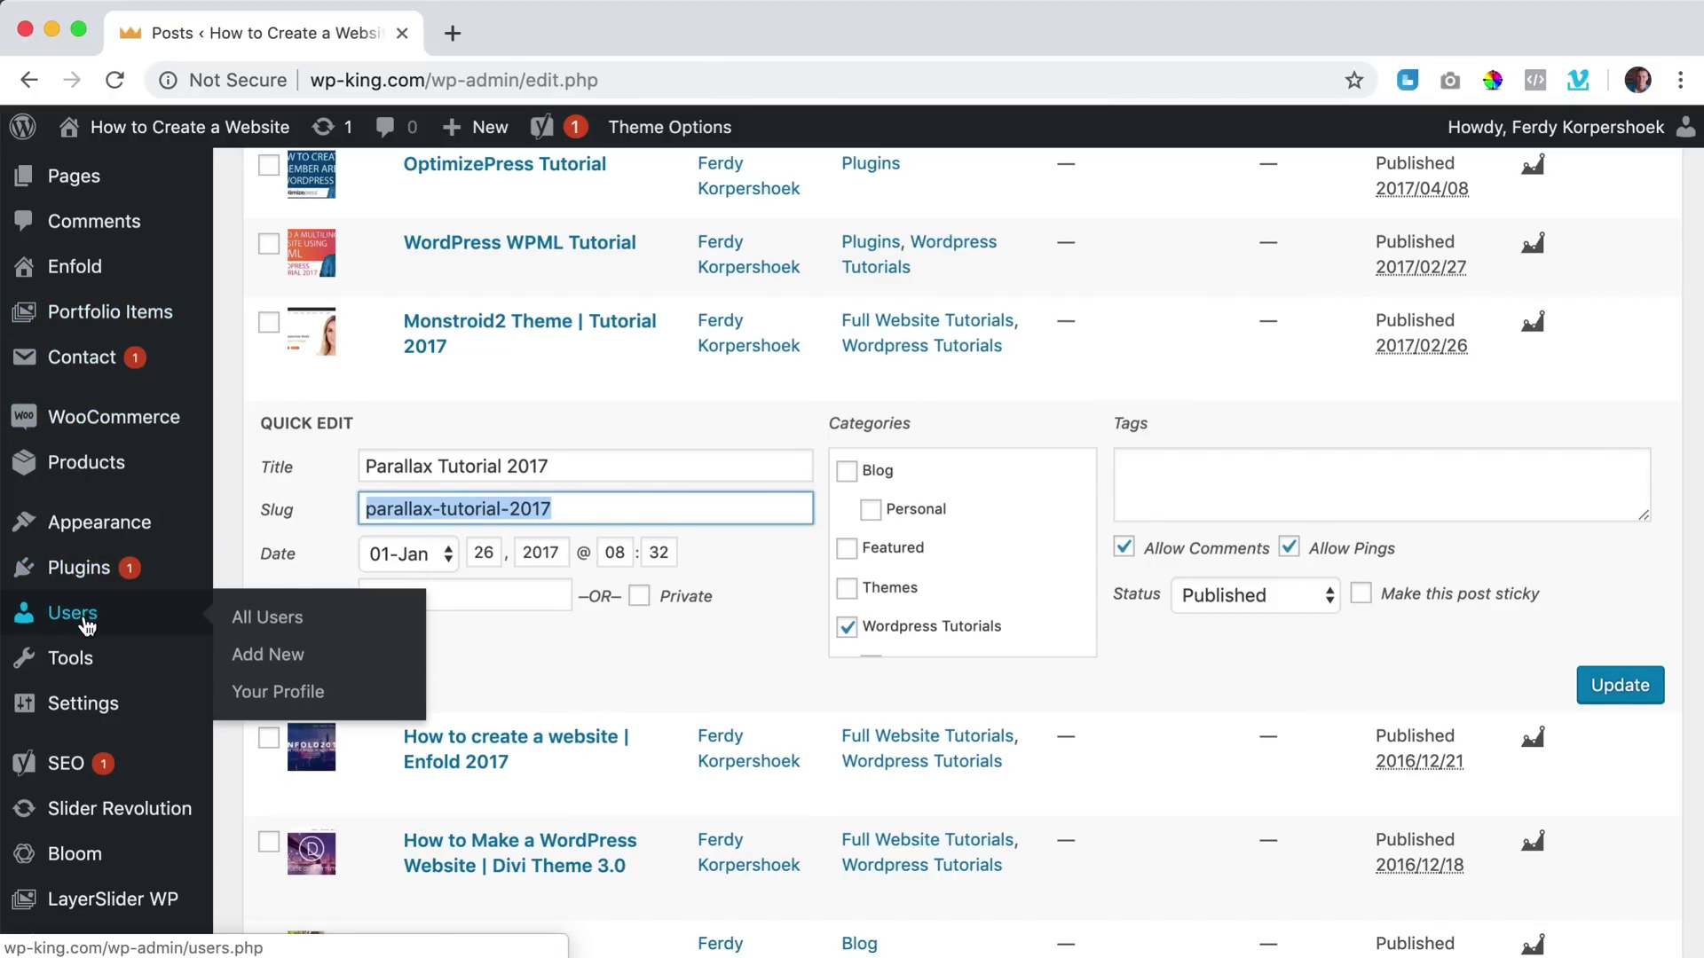
pyautogui.moveTo(76, 661)
pyautogui.click(282, 811)
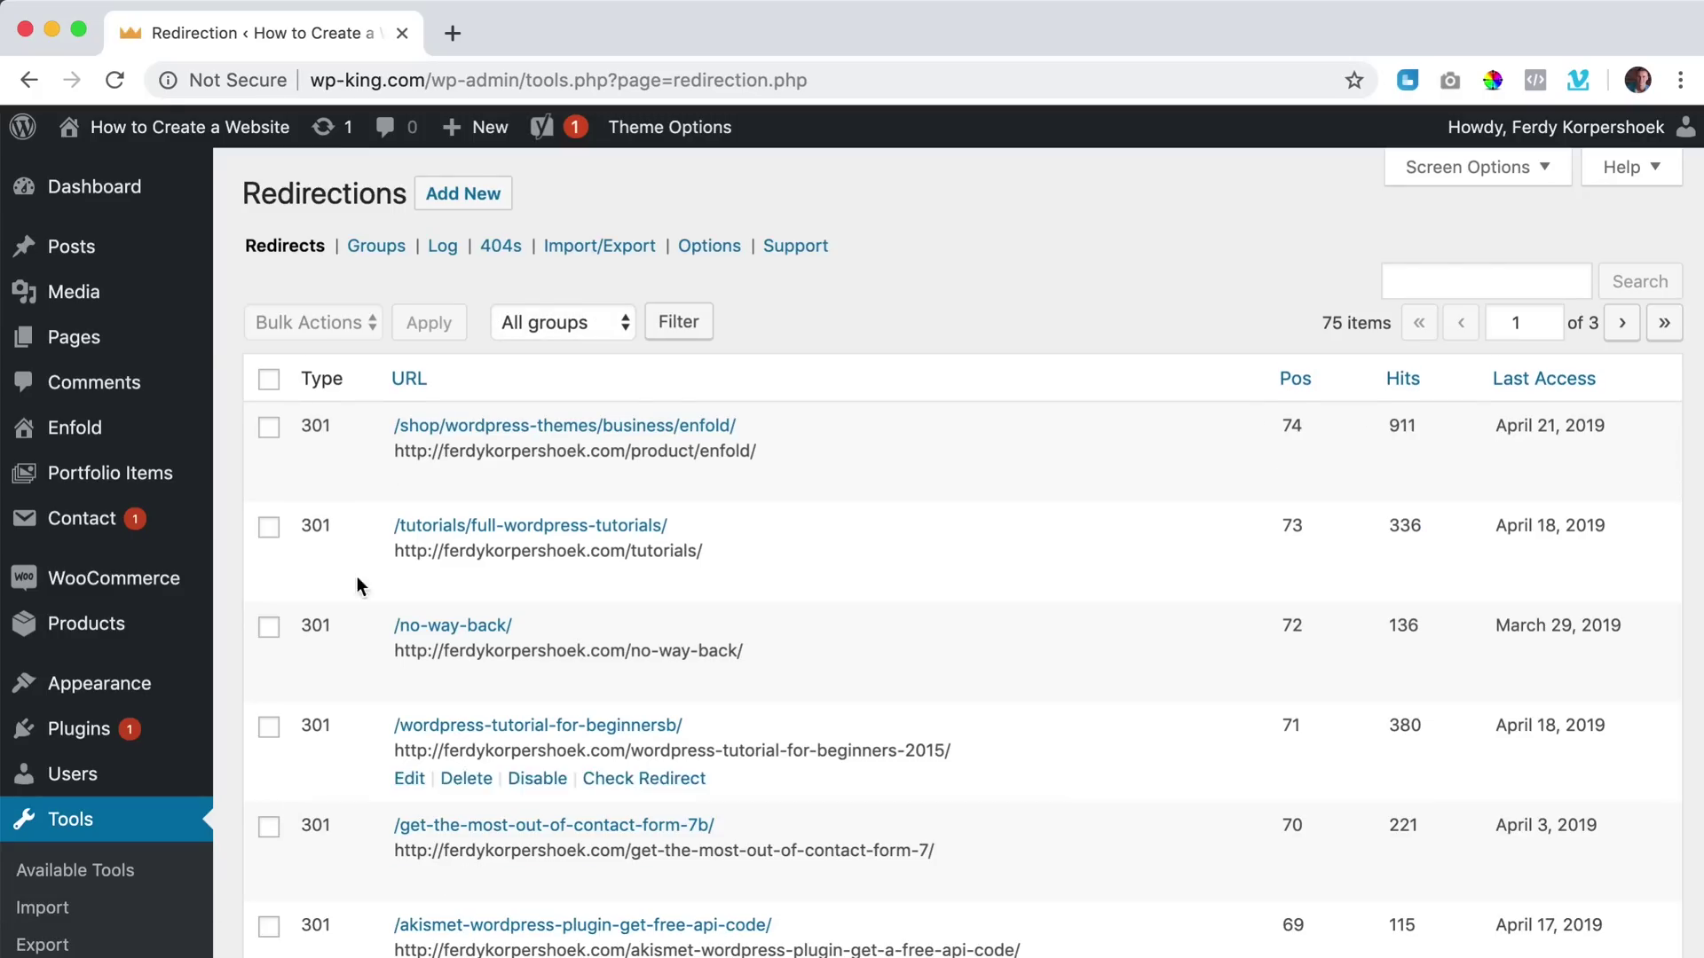
pyautogui.click(463, 197)
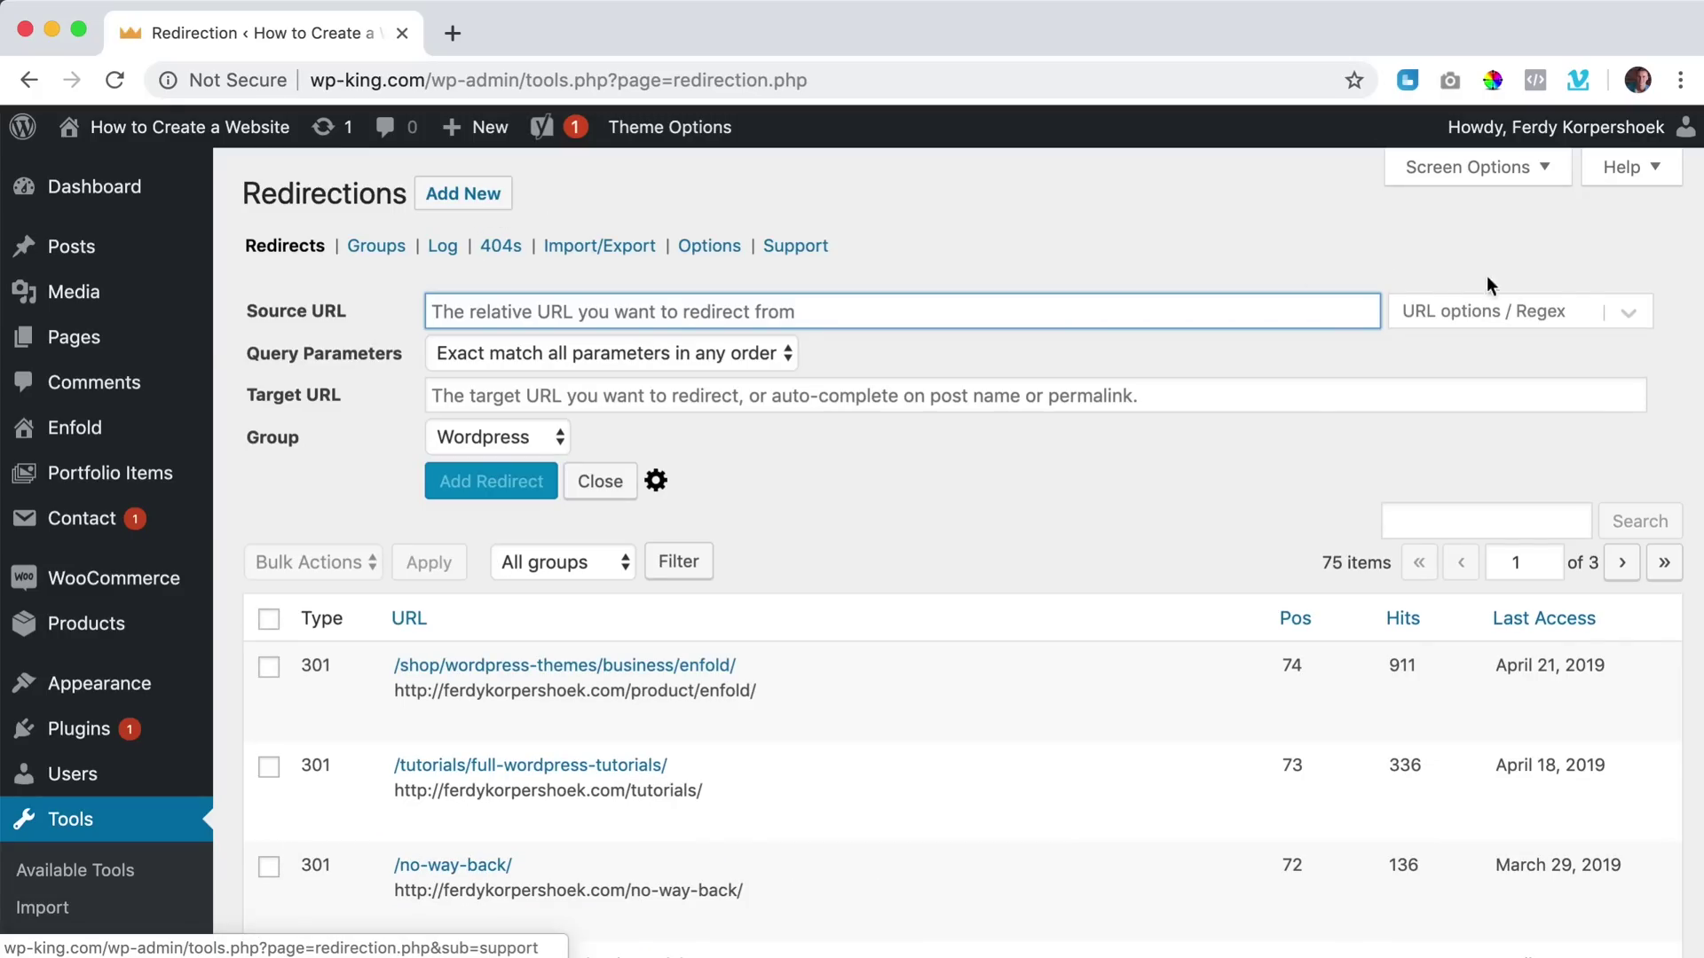
pyautogui.hotkey('ctrl', 'Up')
pyautogui.click(1472, 598)
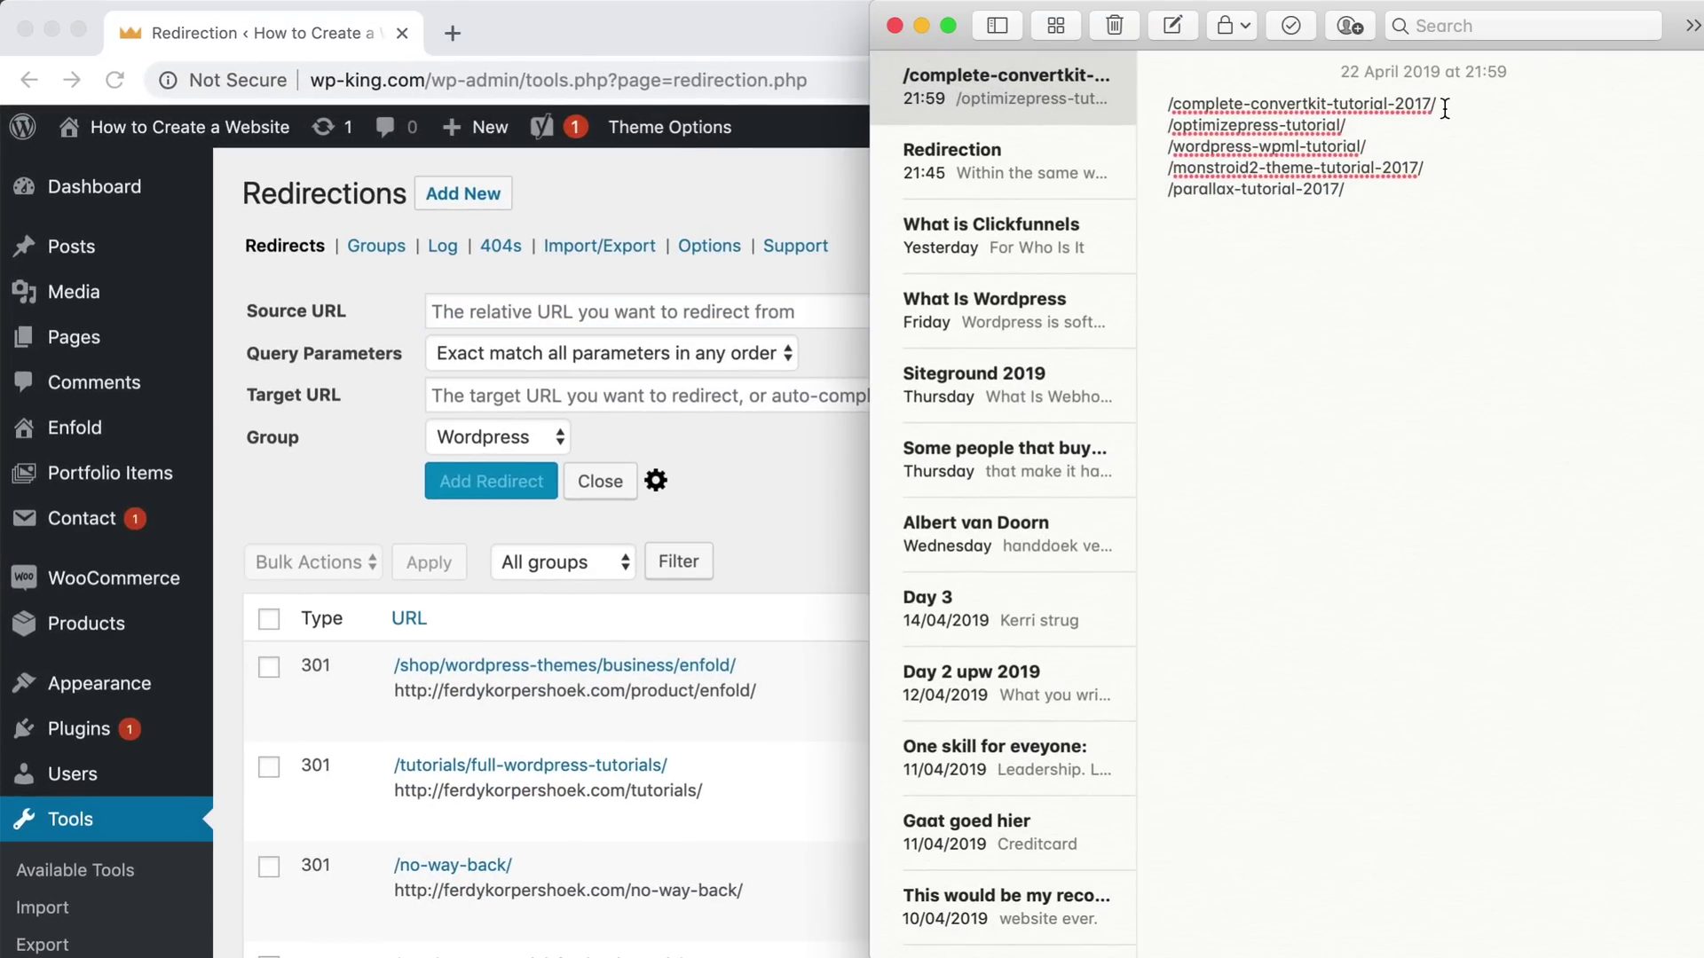
pyautogui.moveTo(1445, 109); pyautogui.dragTo(1152, 109)
pyautogui.press('super+c')
pyautogui.click(565, 312)
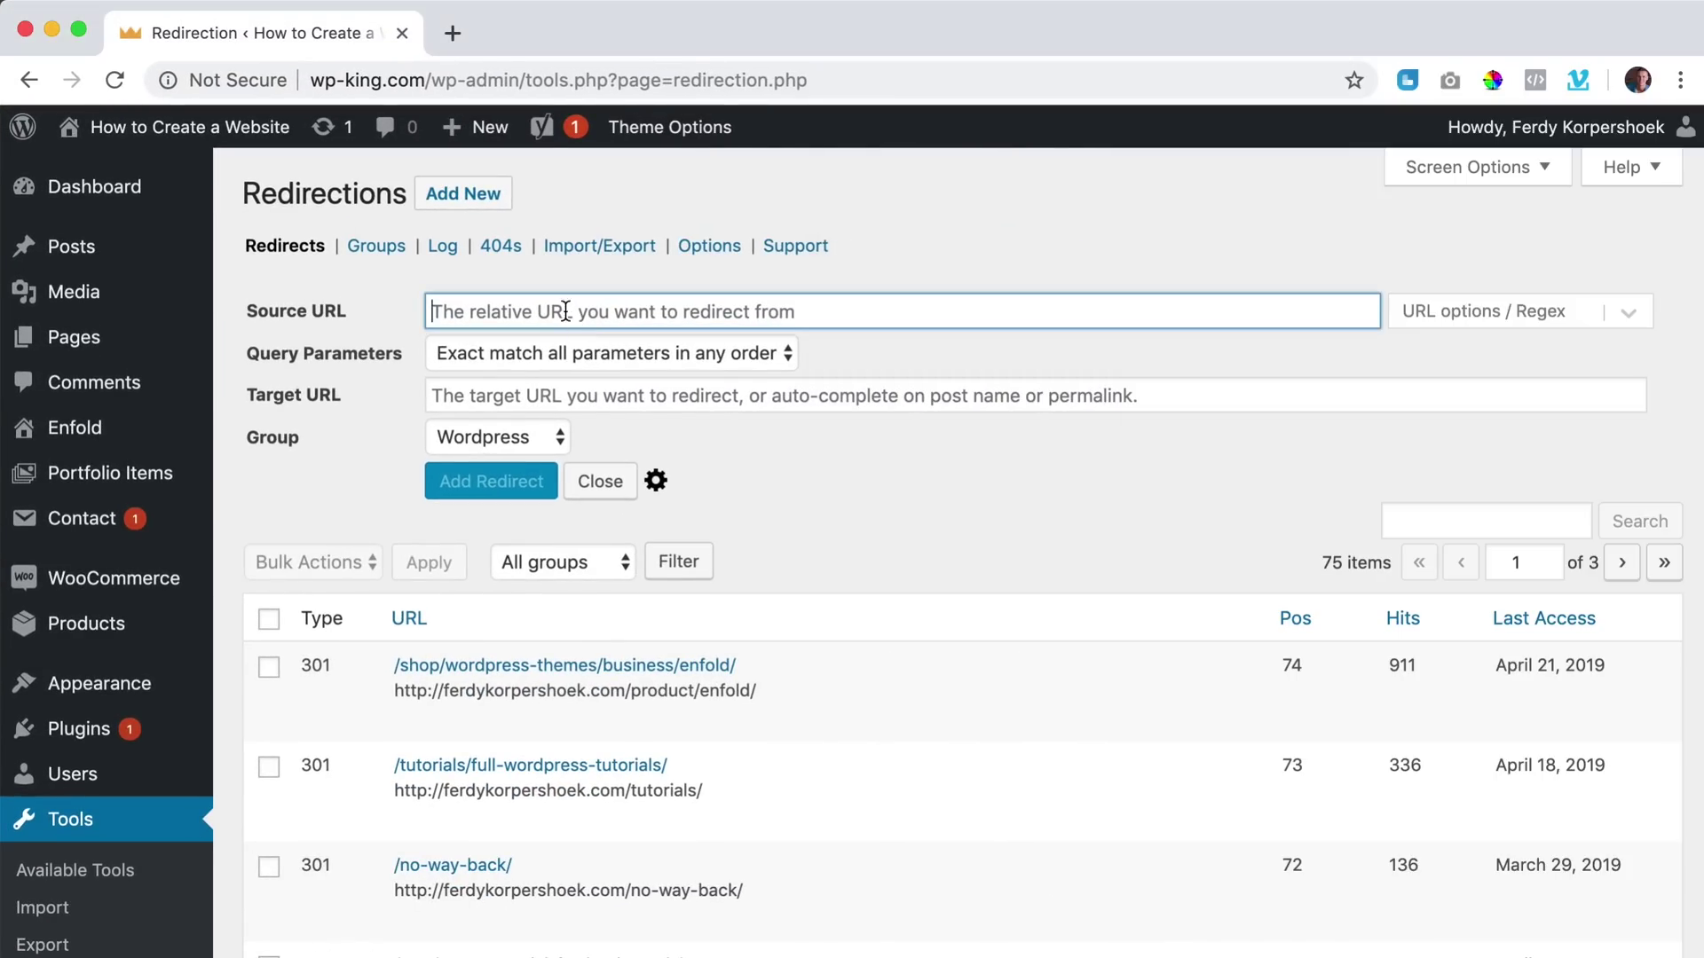
pyautogui.press('super+v')
pyautogui.click(479, 395)
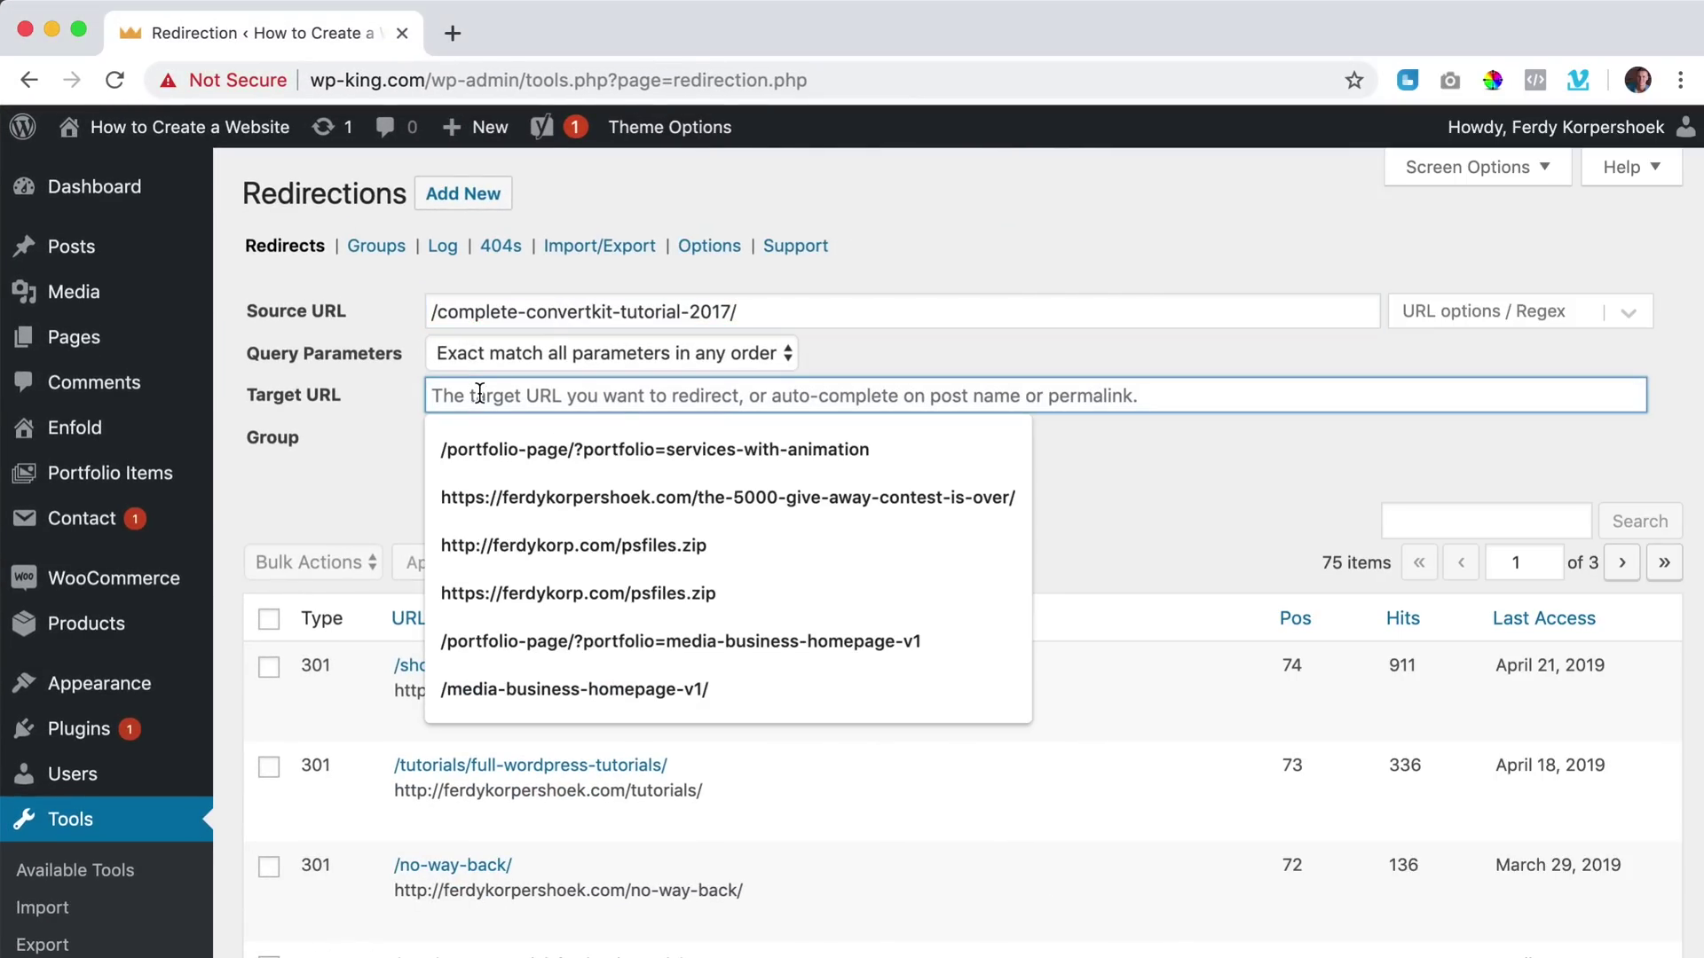
pyautogui.write('https:')
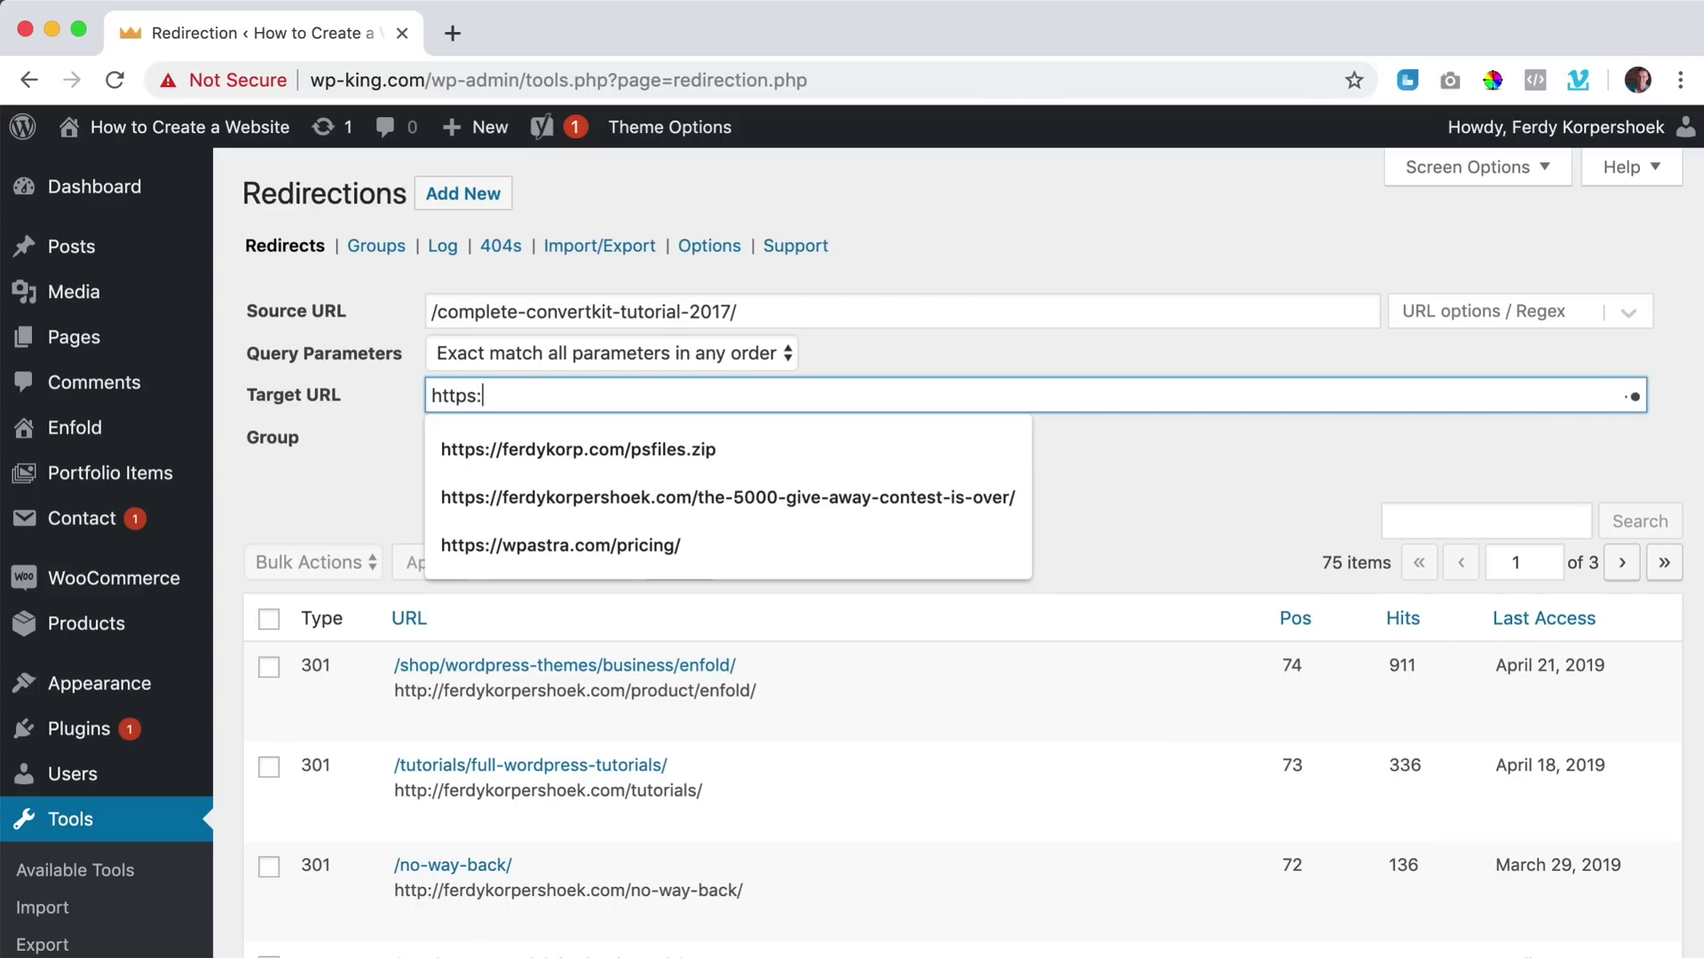
pyautogui.write('//ferdykorpershoek')
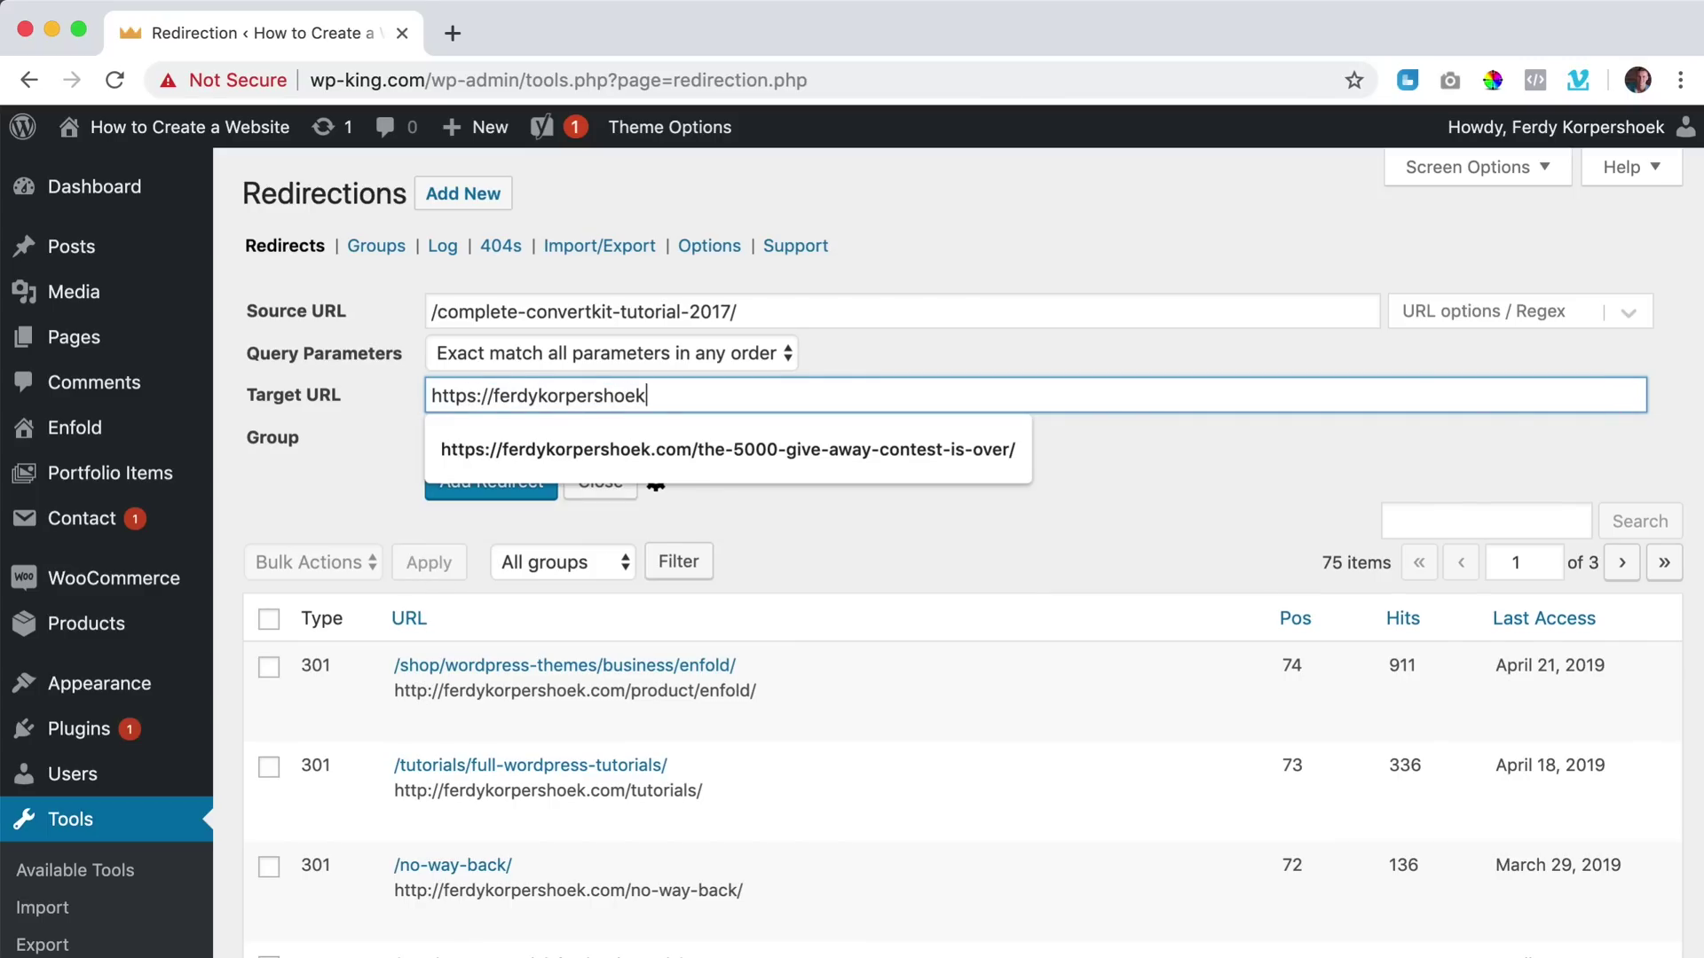
pyautogui.write('.com')
pyautogui.press('super+v')
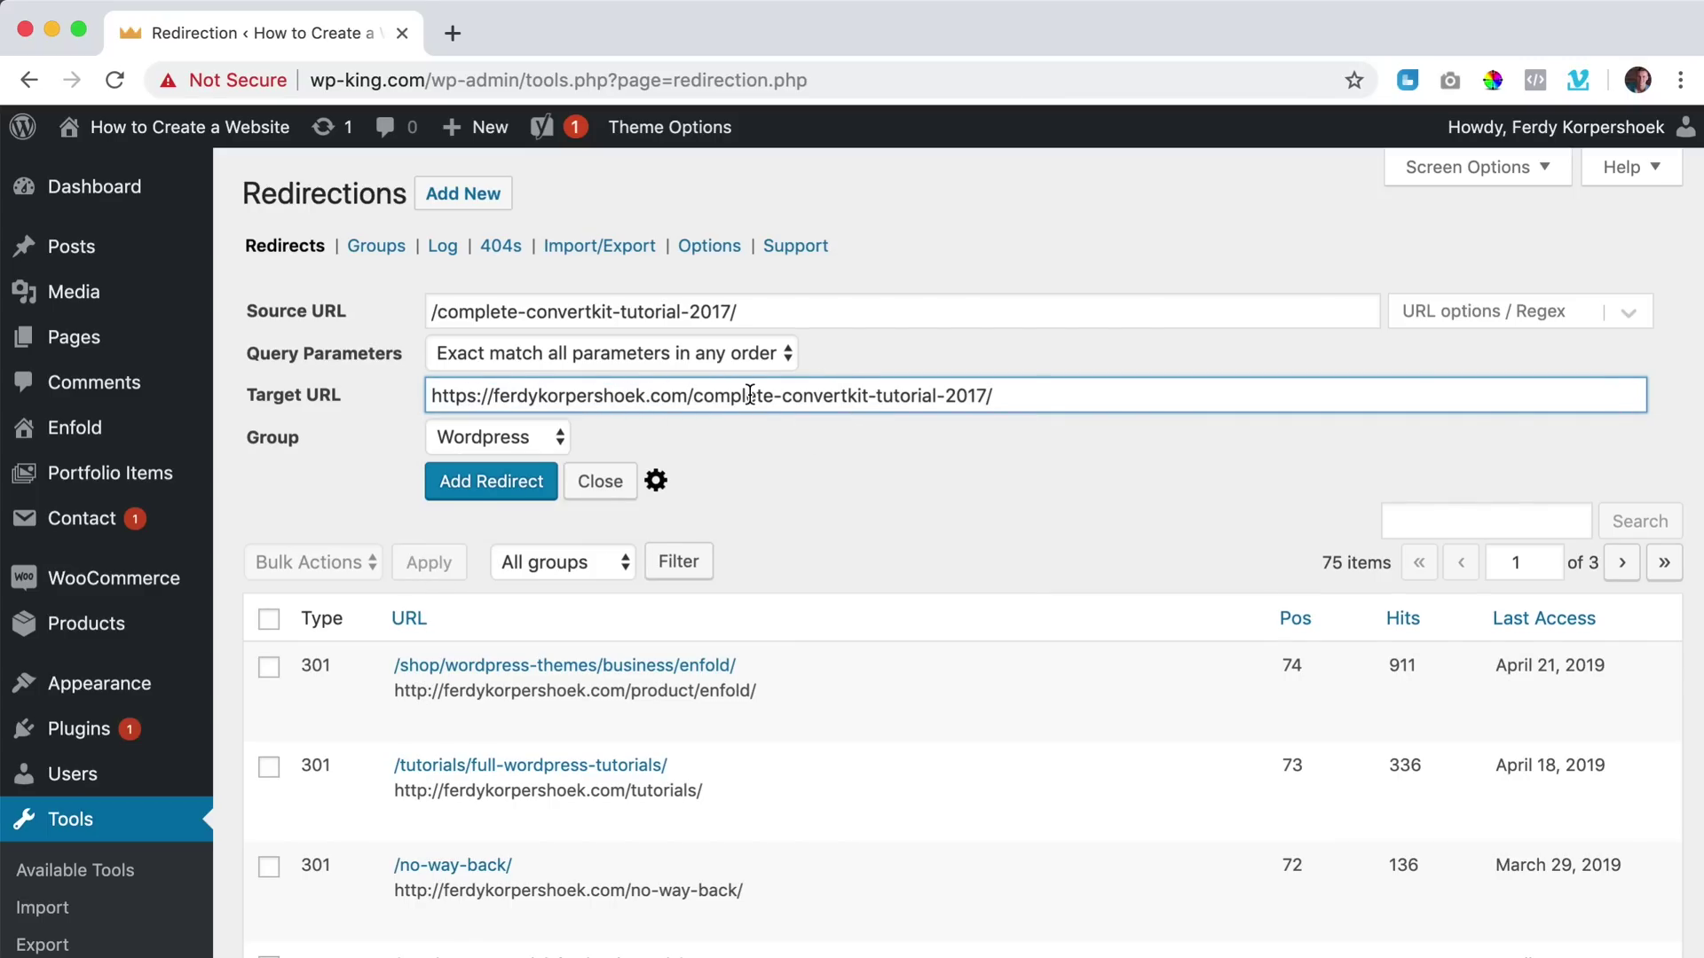
pyautogui.moveTo(694, 396); pyautogui.dragTo(999, 397)
pyautogui.click(1039, 399)
pyautogui.moveTo(432, 396); pyautogui.dragTo(1076, 402)
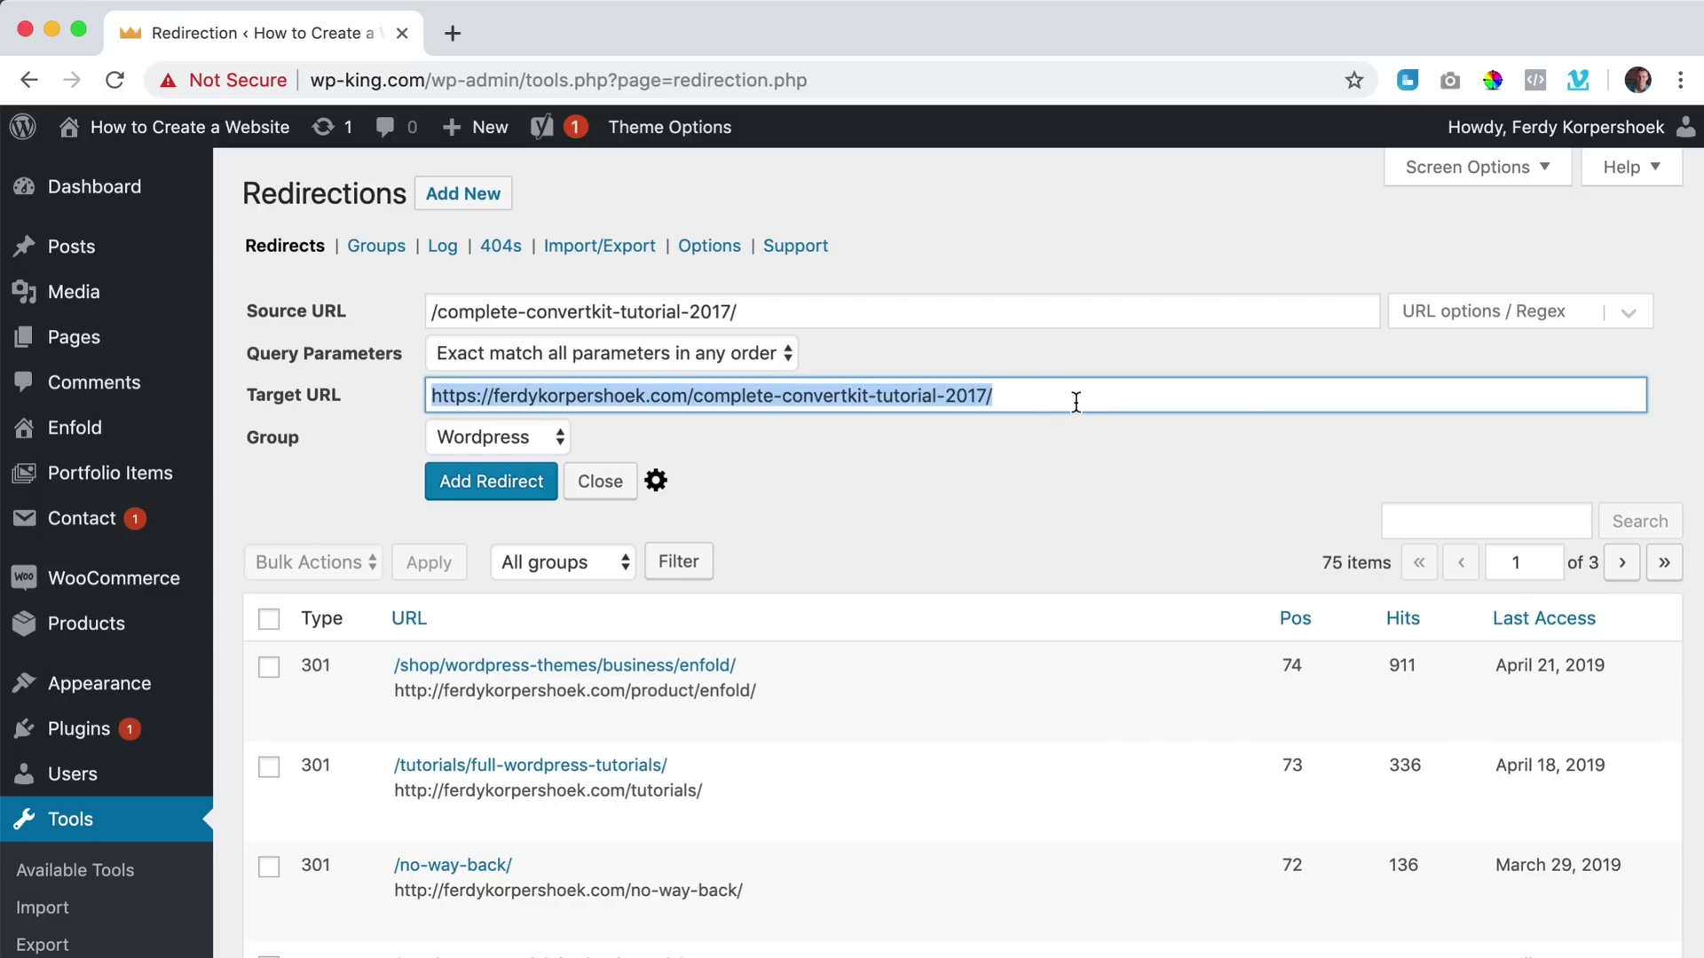
pyautogui.click(1075, 402)
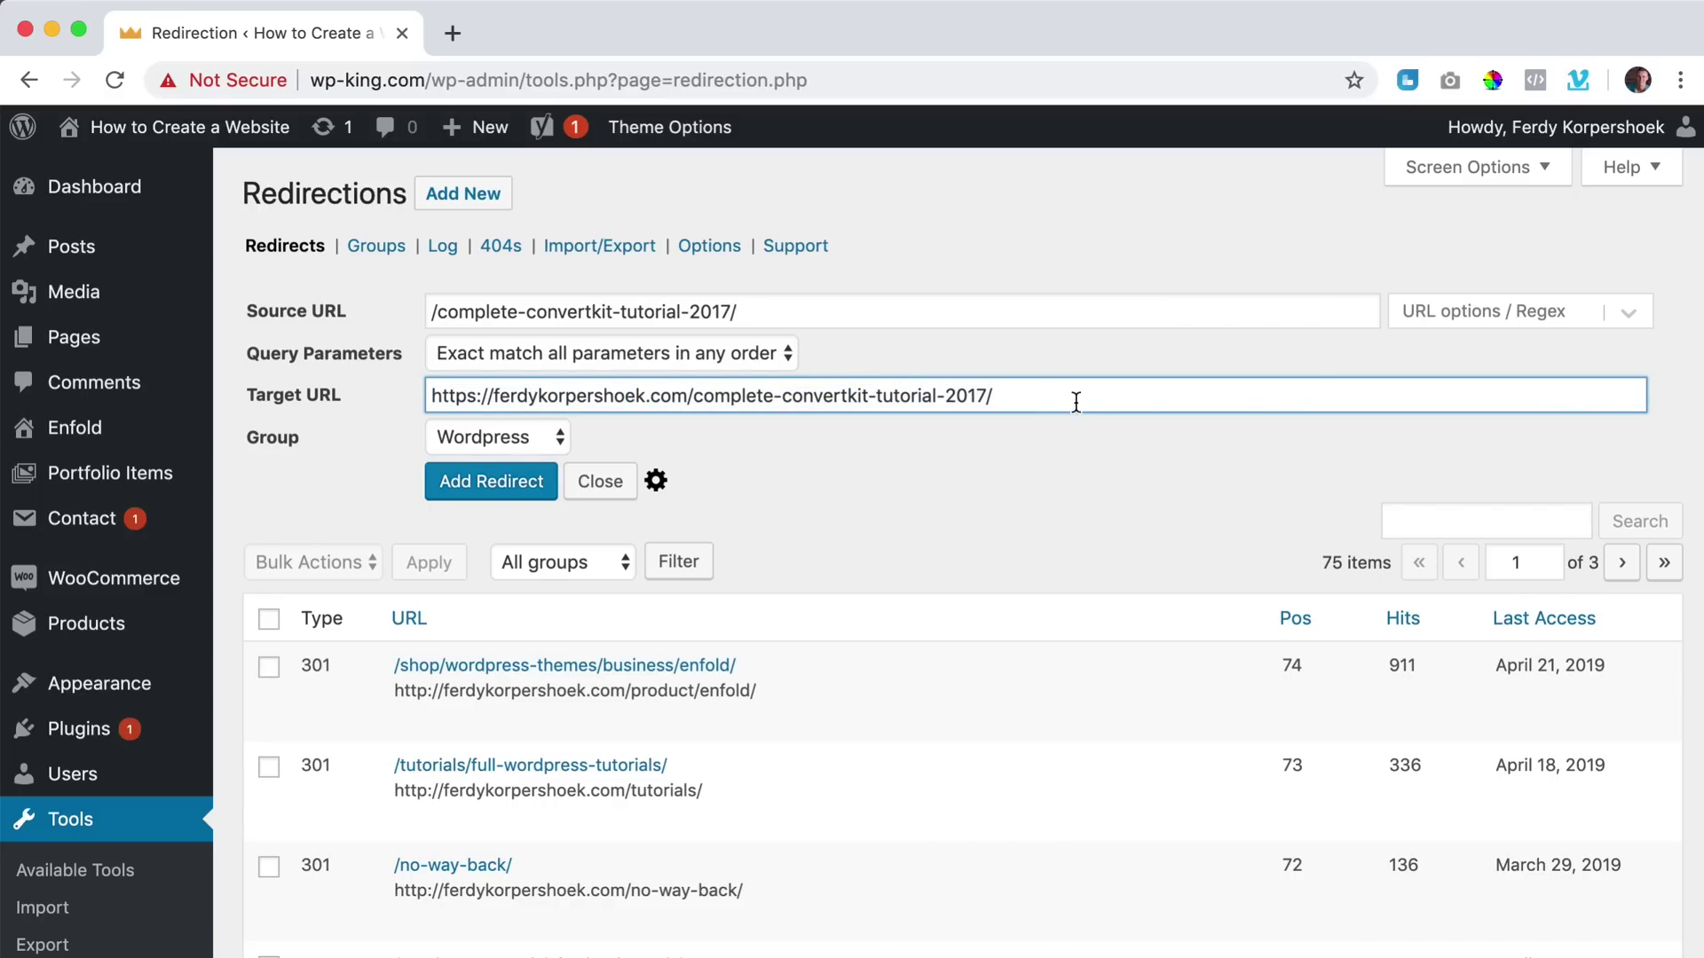
pyautogui.click(600, 481)
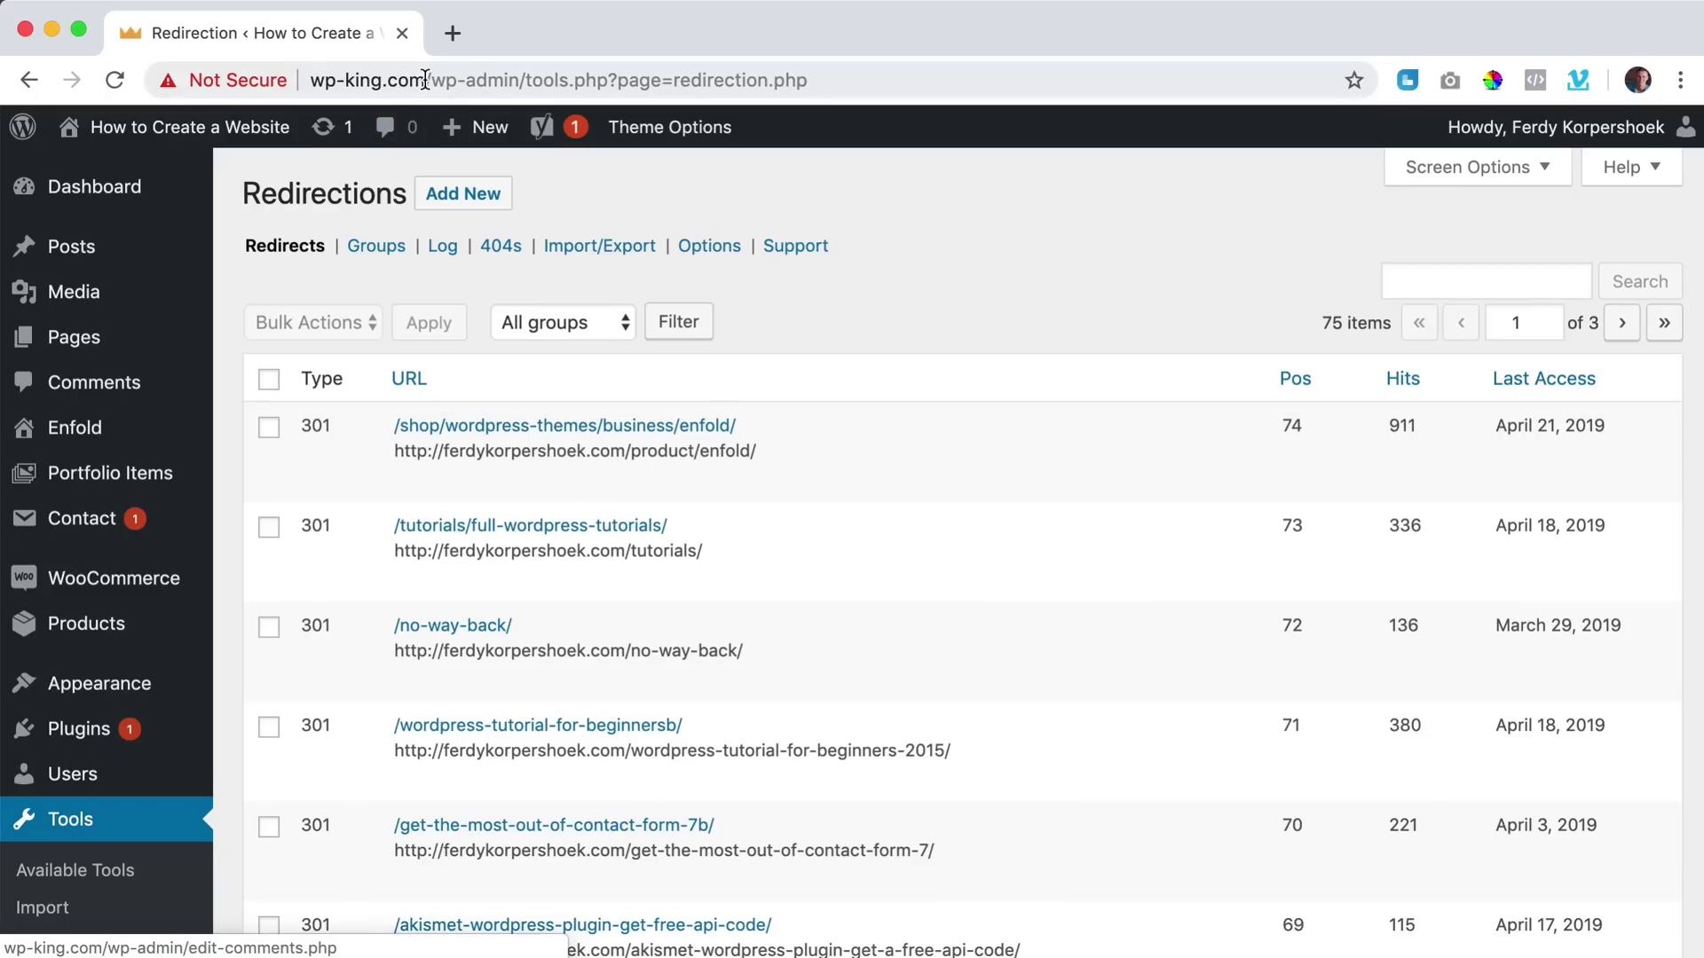
# Go to the elementoire.com admin and open its Tools > Redirection page.
pyautogui.click(424, 78)
pyautogui.write('elementoire.com')
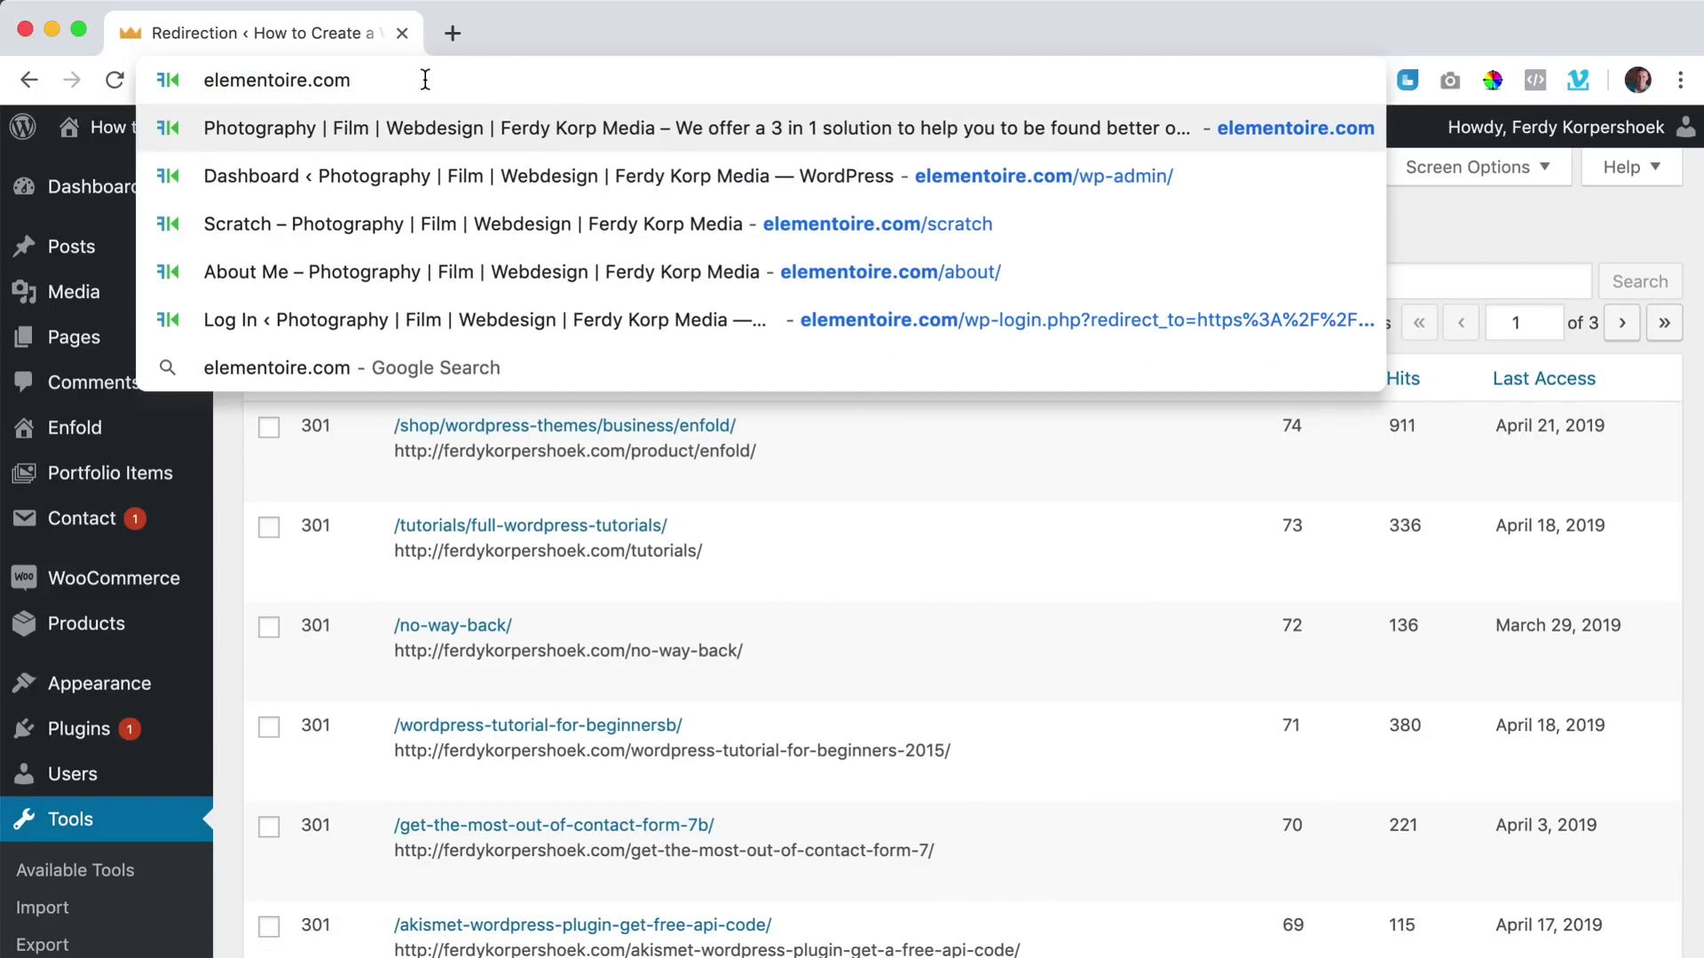
pyautogui.press('Return')
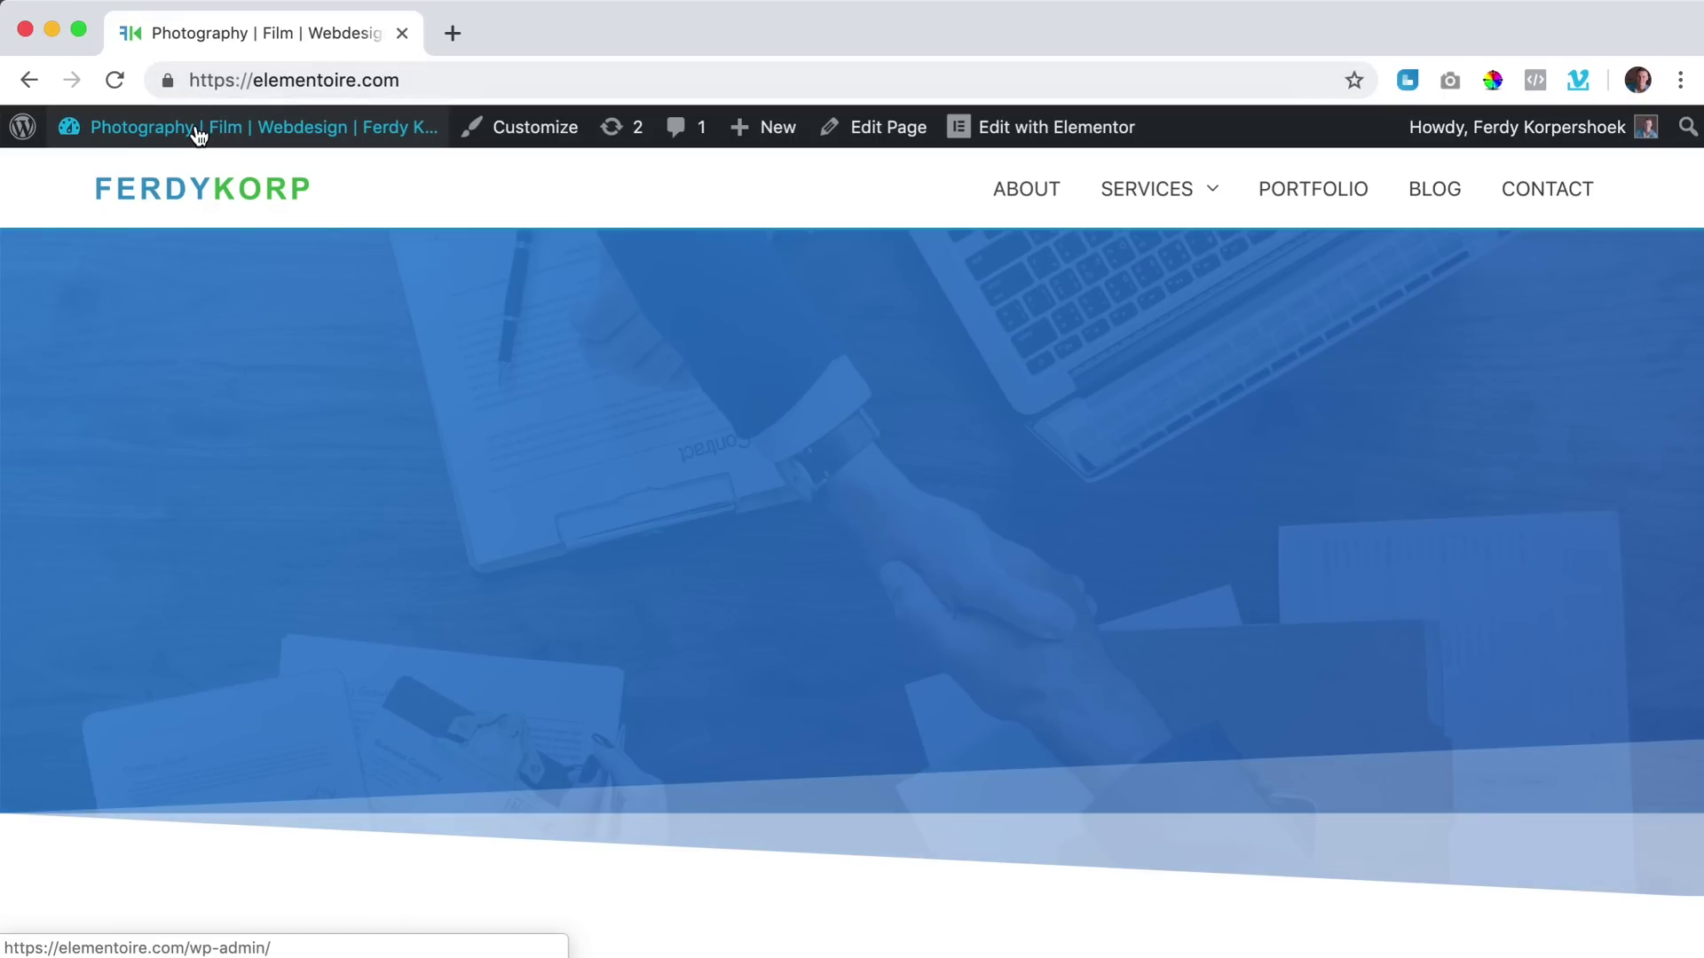
pyautogui.click(202, 133)
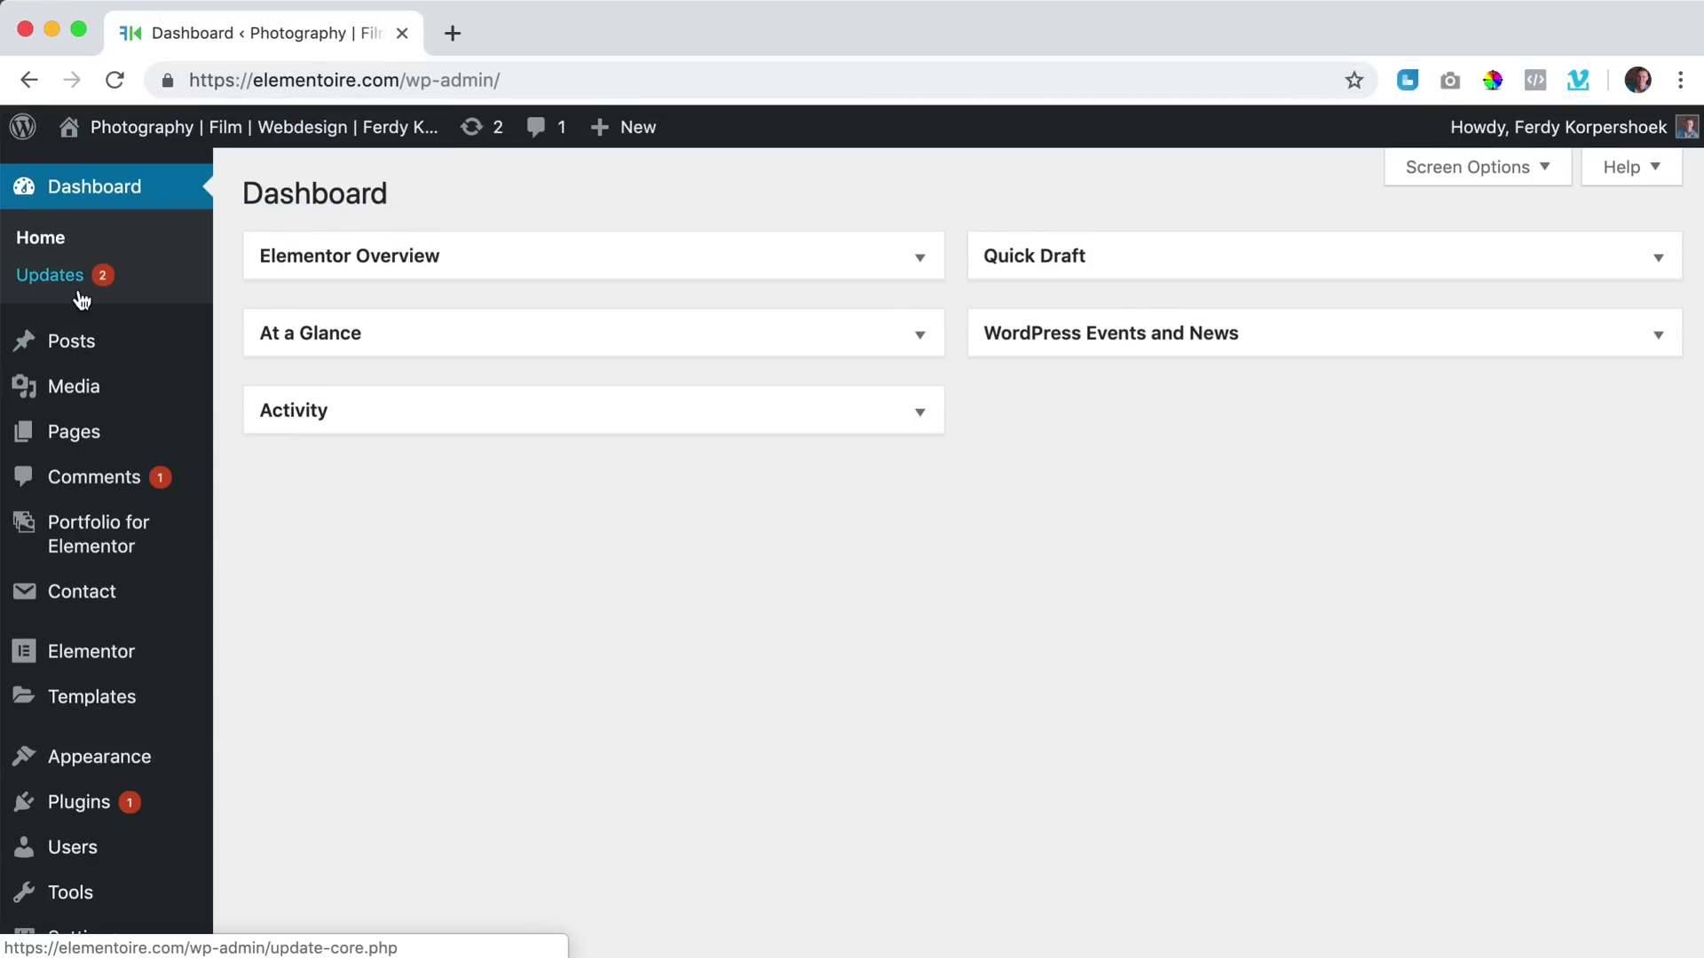
pyautogui.scroll(-3, 35, 586)
pyautogui.moveTo(82, 632)
pyautogui.moveTo(82, 668)
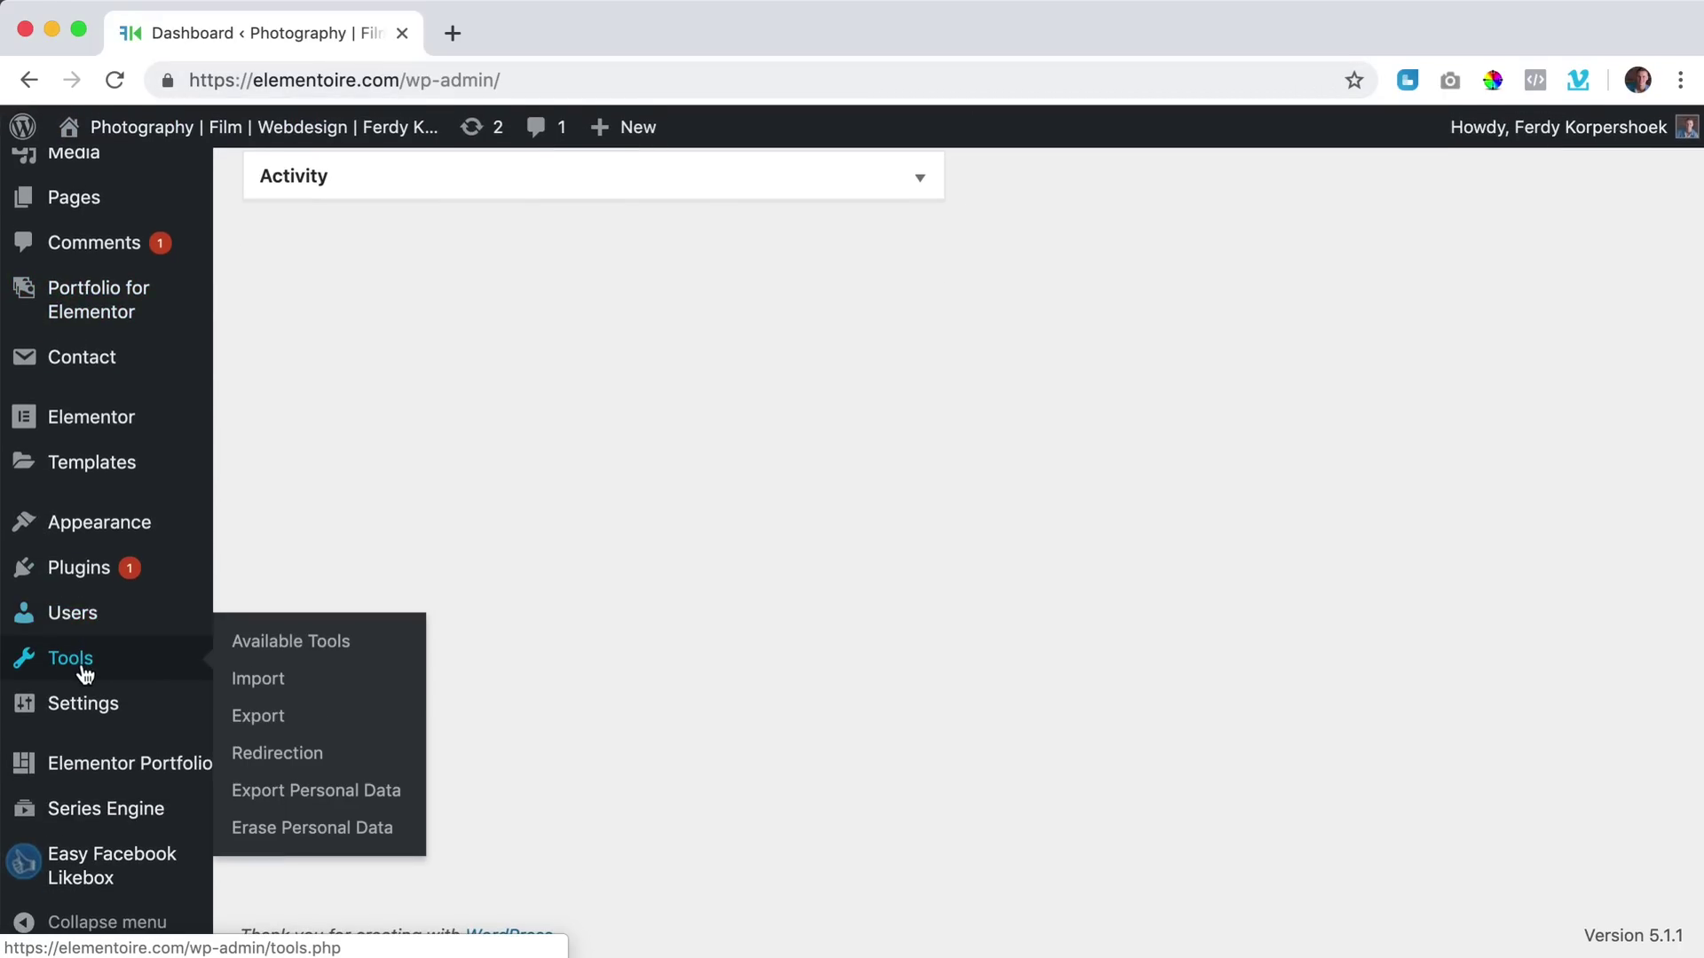
pyautogui.click(308, 753)
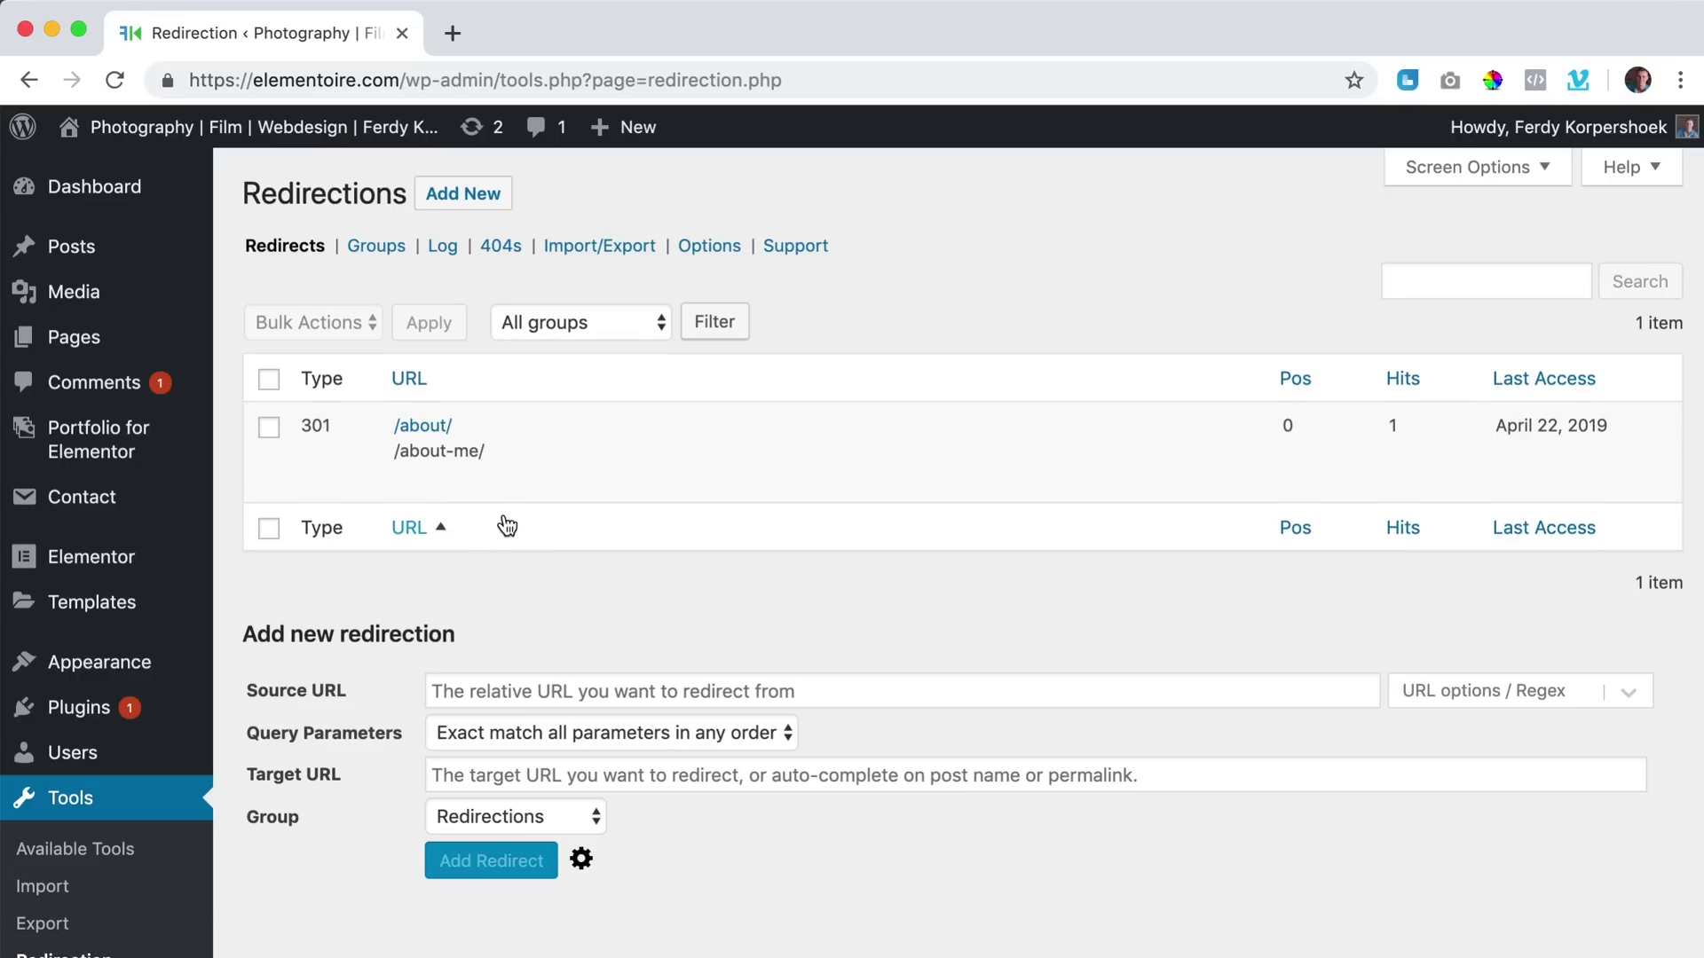
# Add a redirect from /elementor-pro/ to the pasted Elementor affiliate link.
pyautogui.moveTo(657, 488)
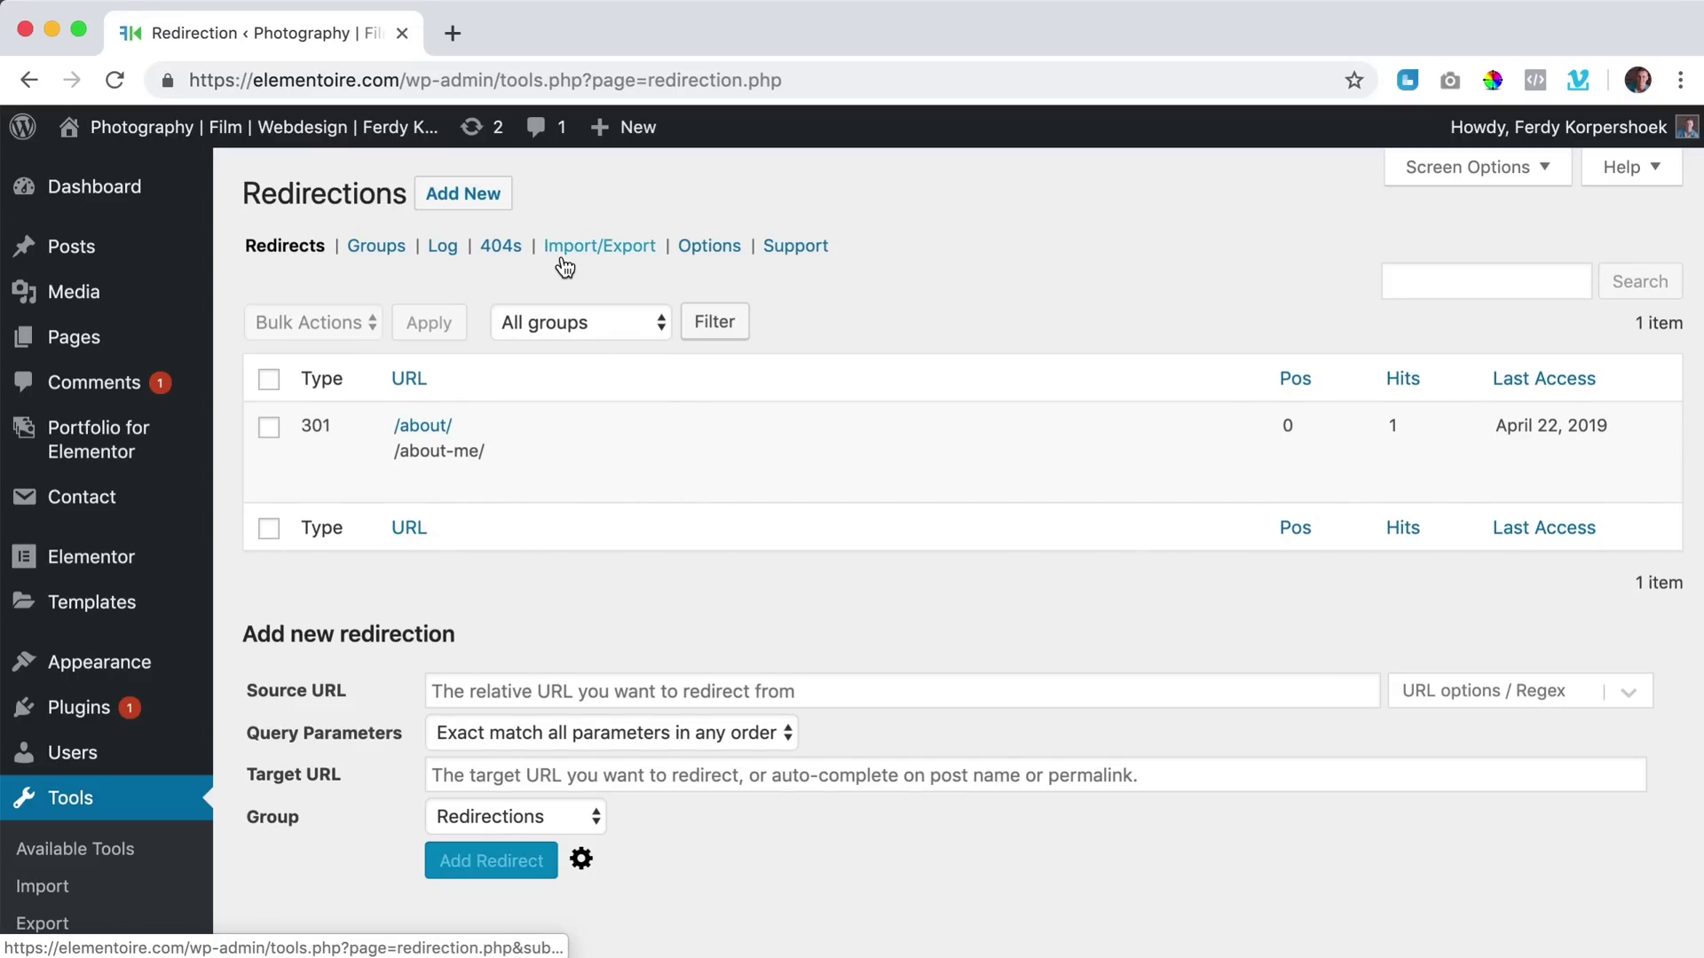
pyautogui.click(462, 200)
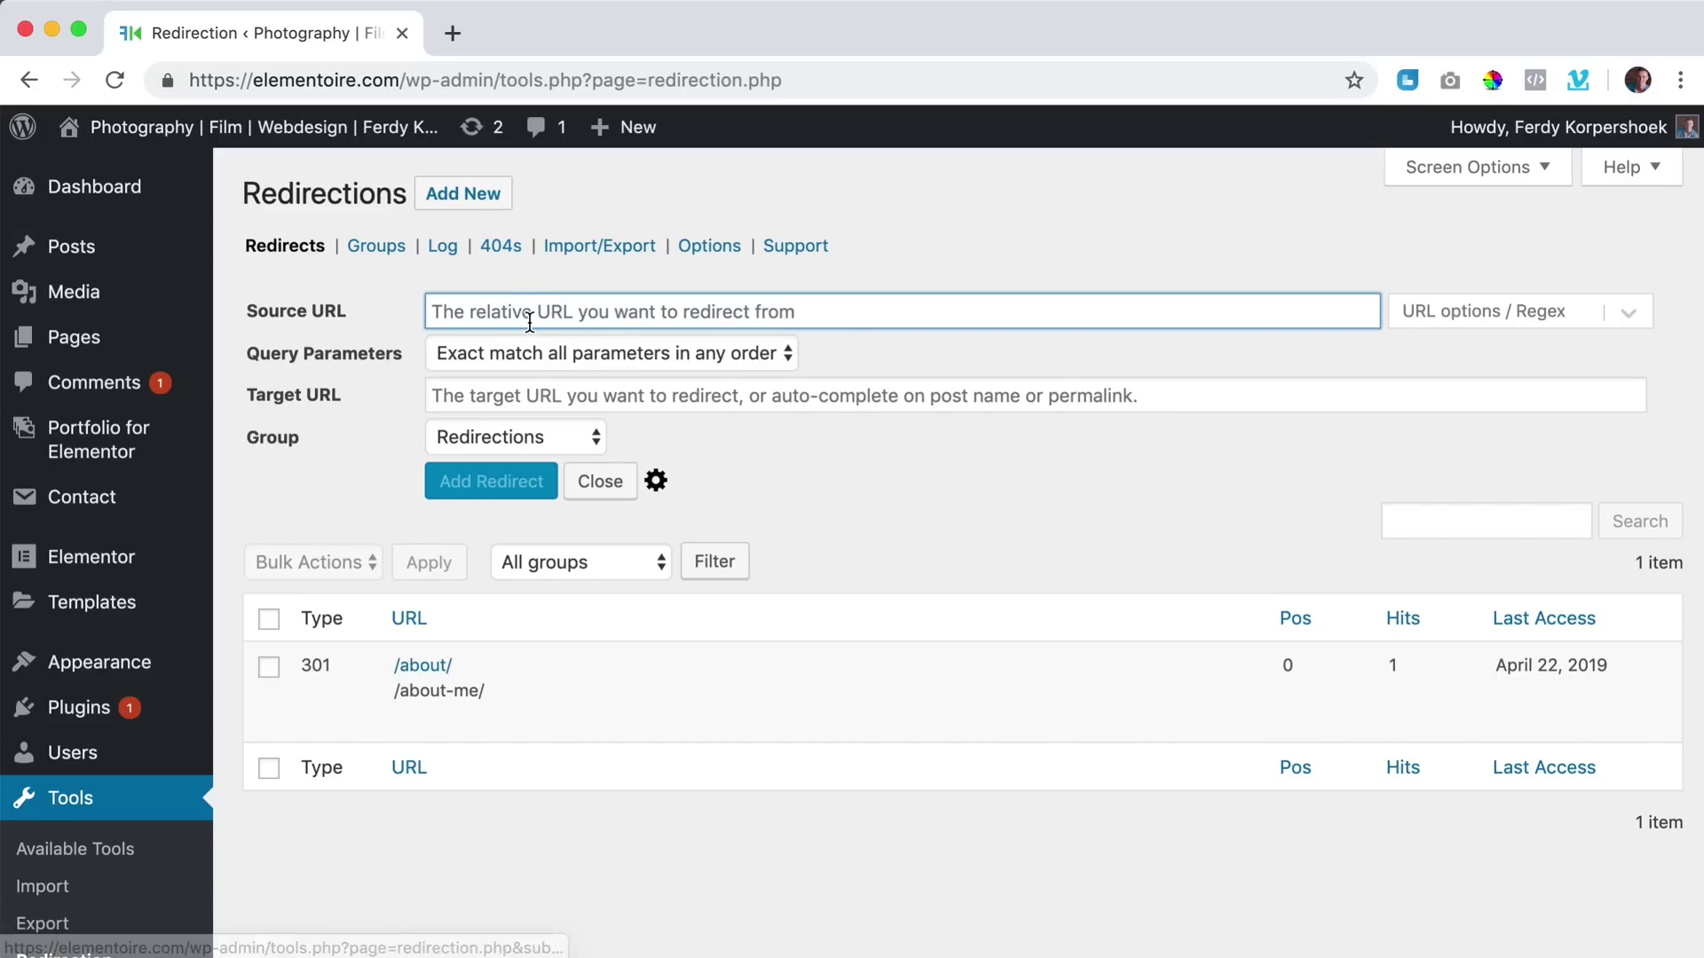
pyautogui.click(575, 319)
pyautogui.write('/')
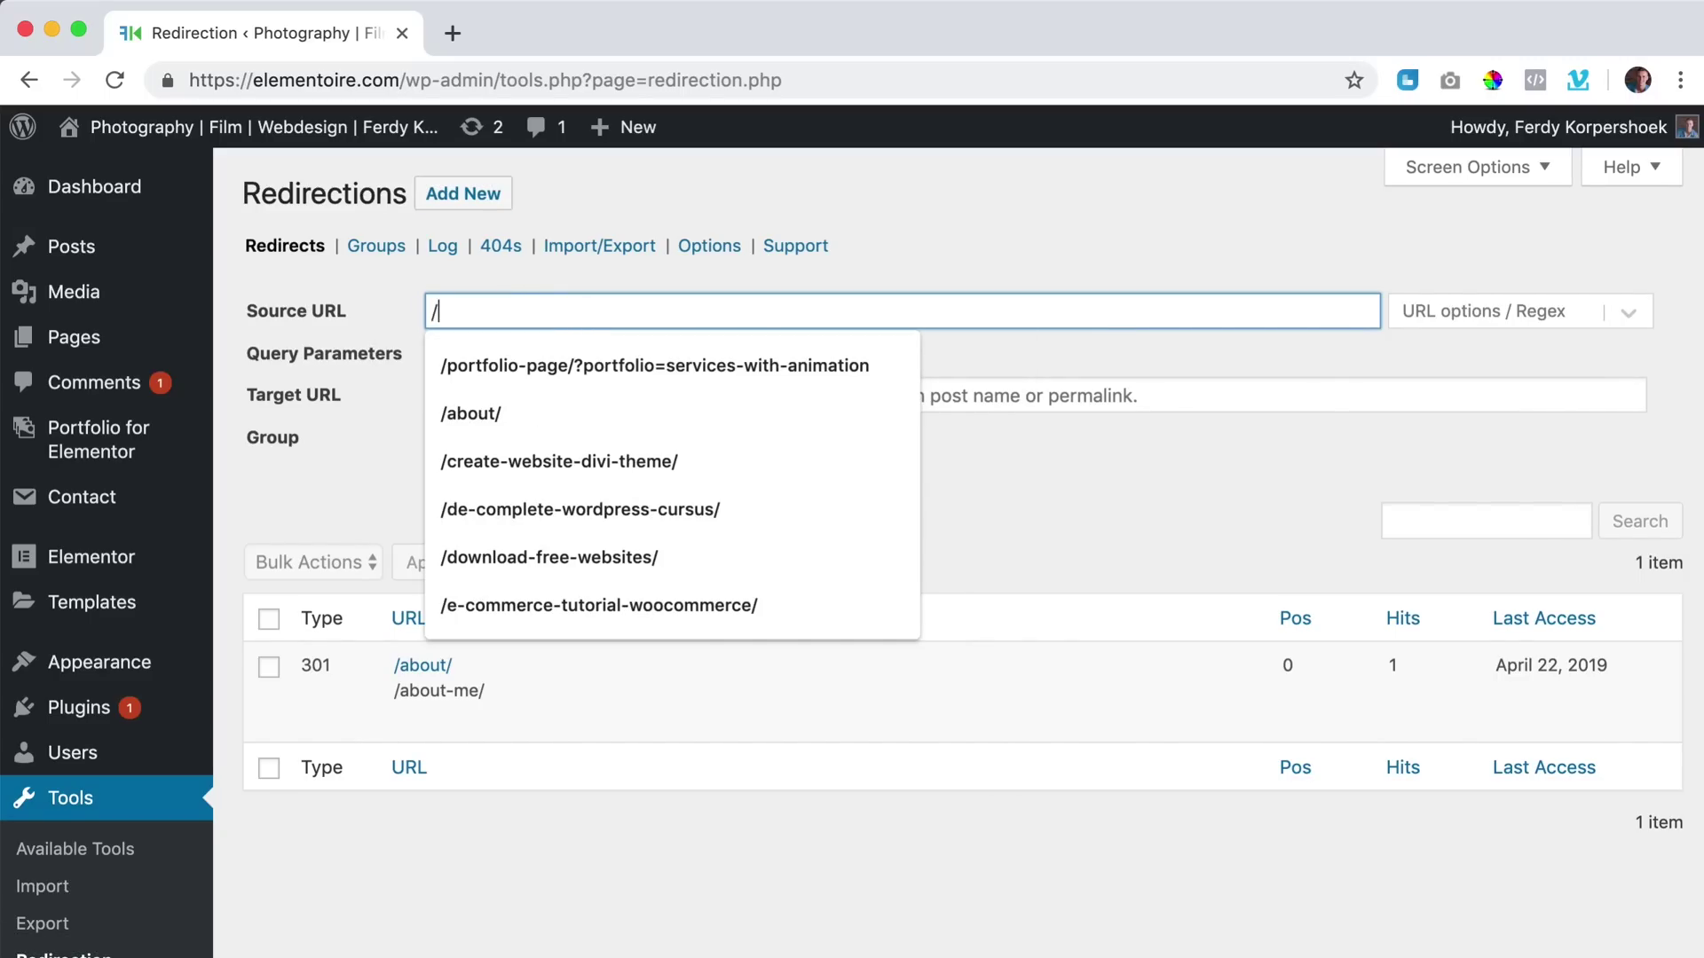
pyautogui.write('elementor')
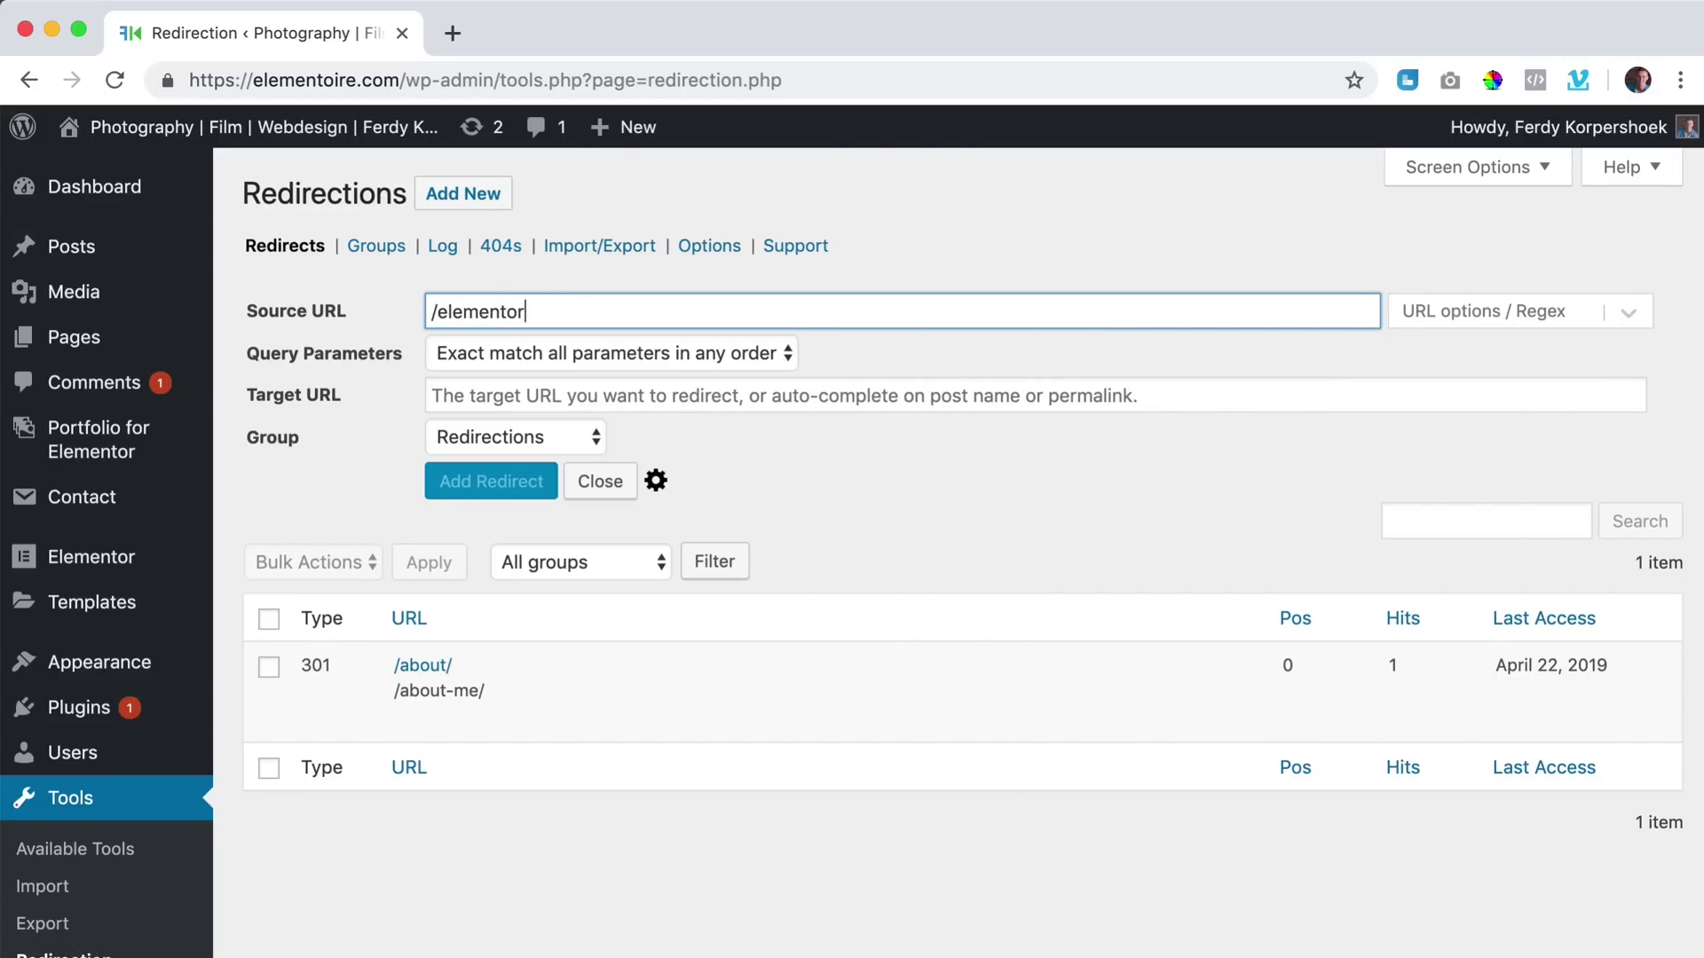
pyautogui.write('-pro/')
pyautogui.click(1030, 263)
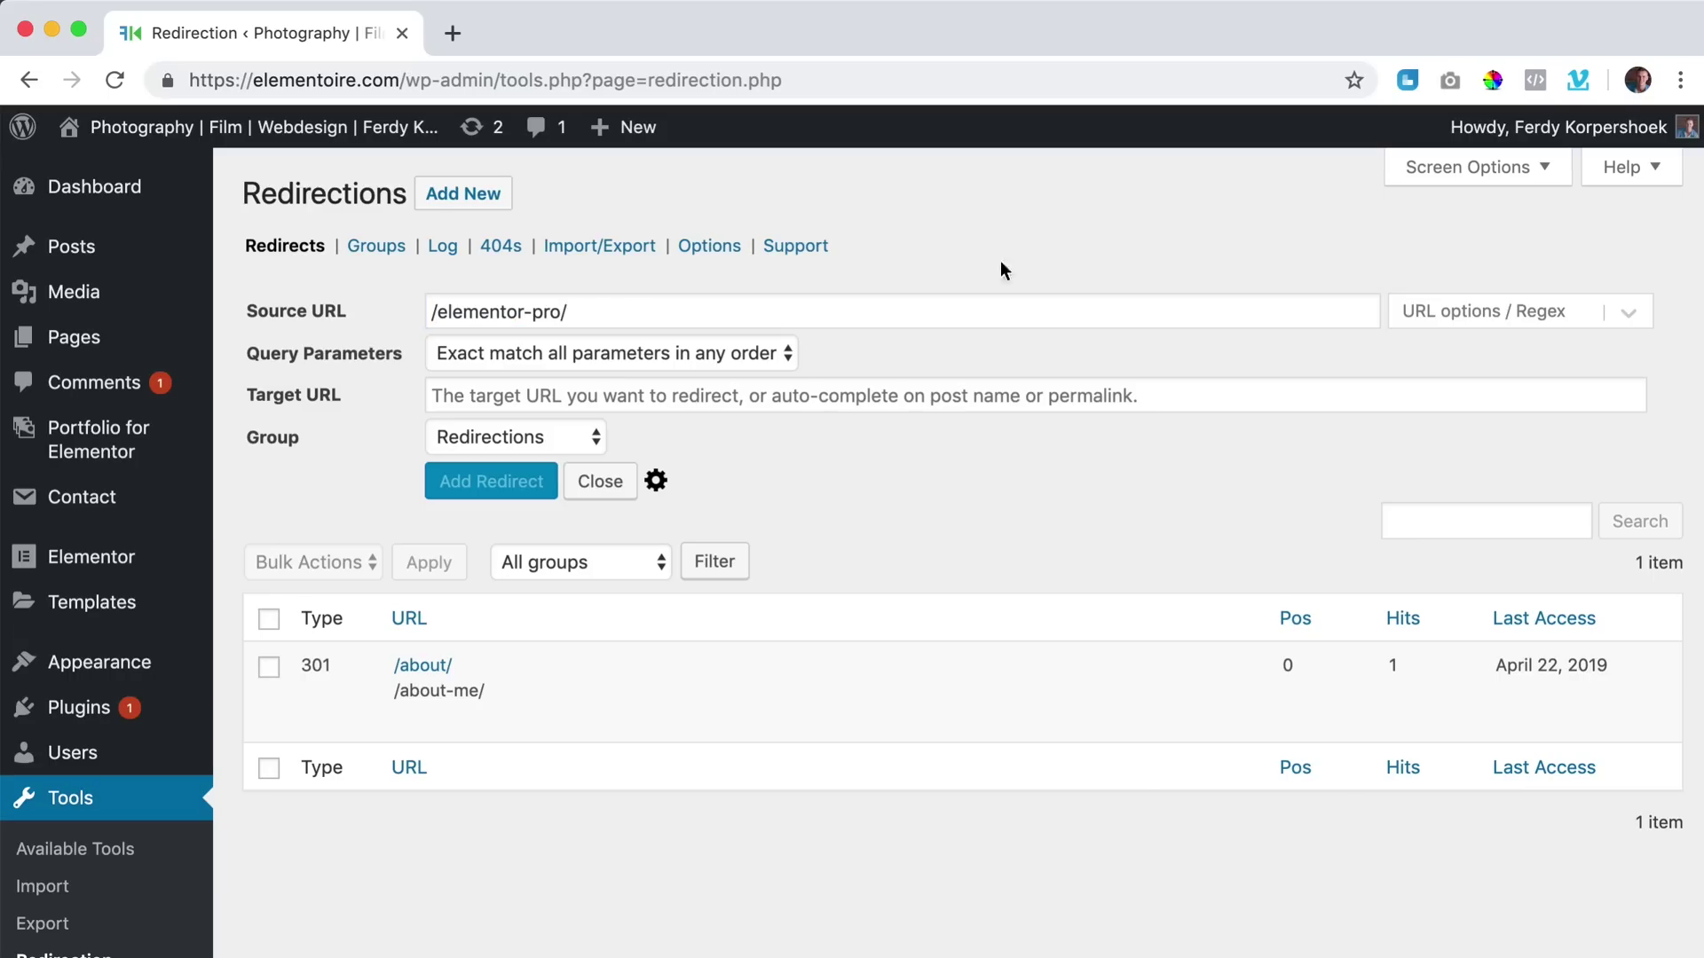
pyautogui.click(480, 394)
pyautogui.write('https://elementor.com/?ref=1409')
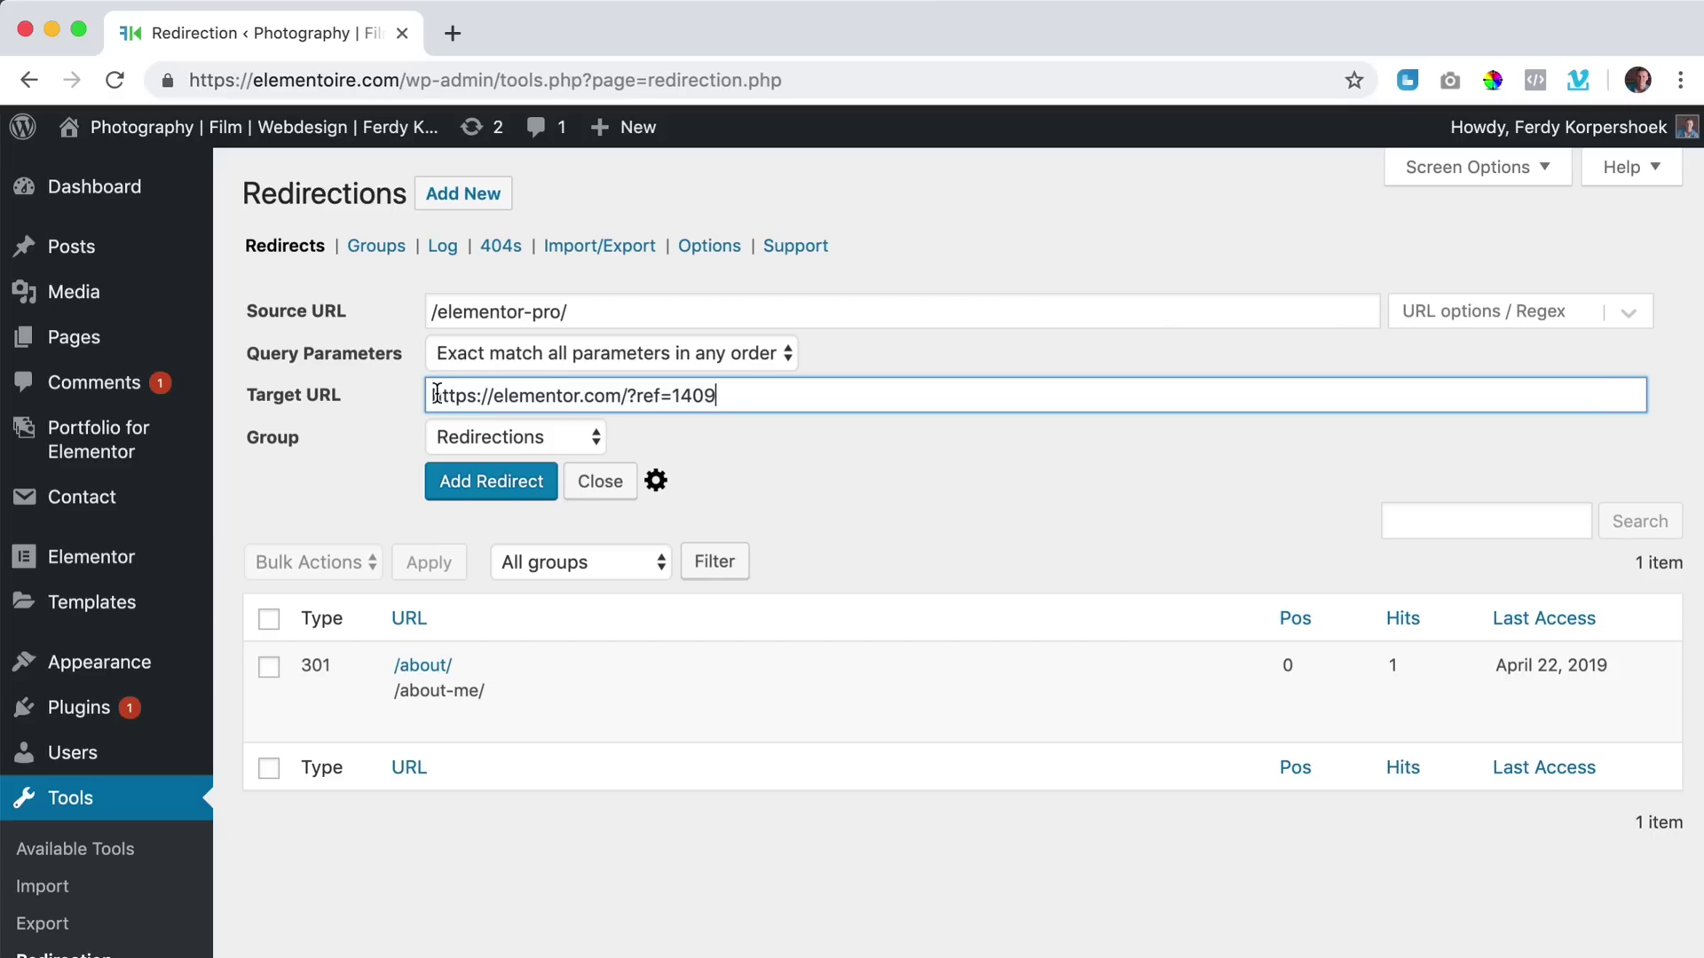
pyautogui.click(493, 483)
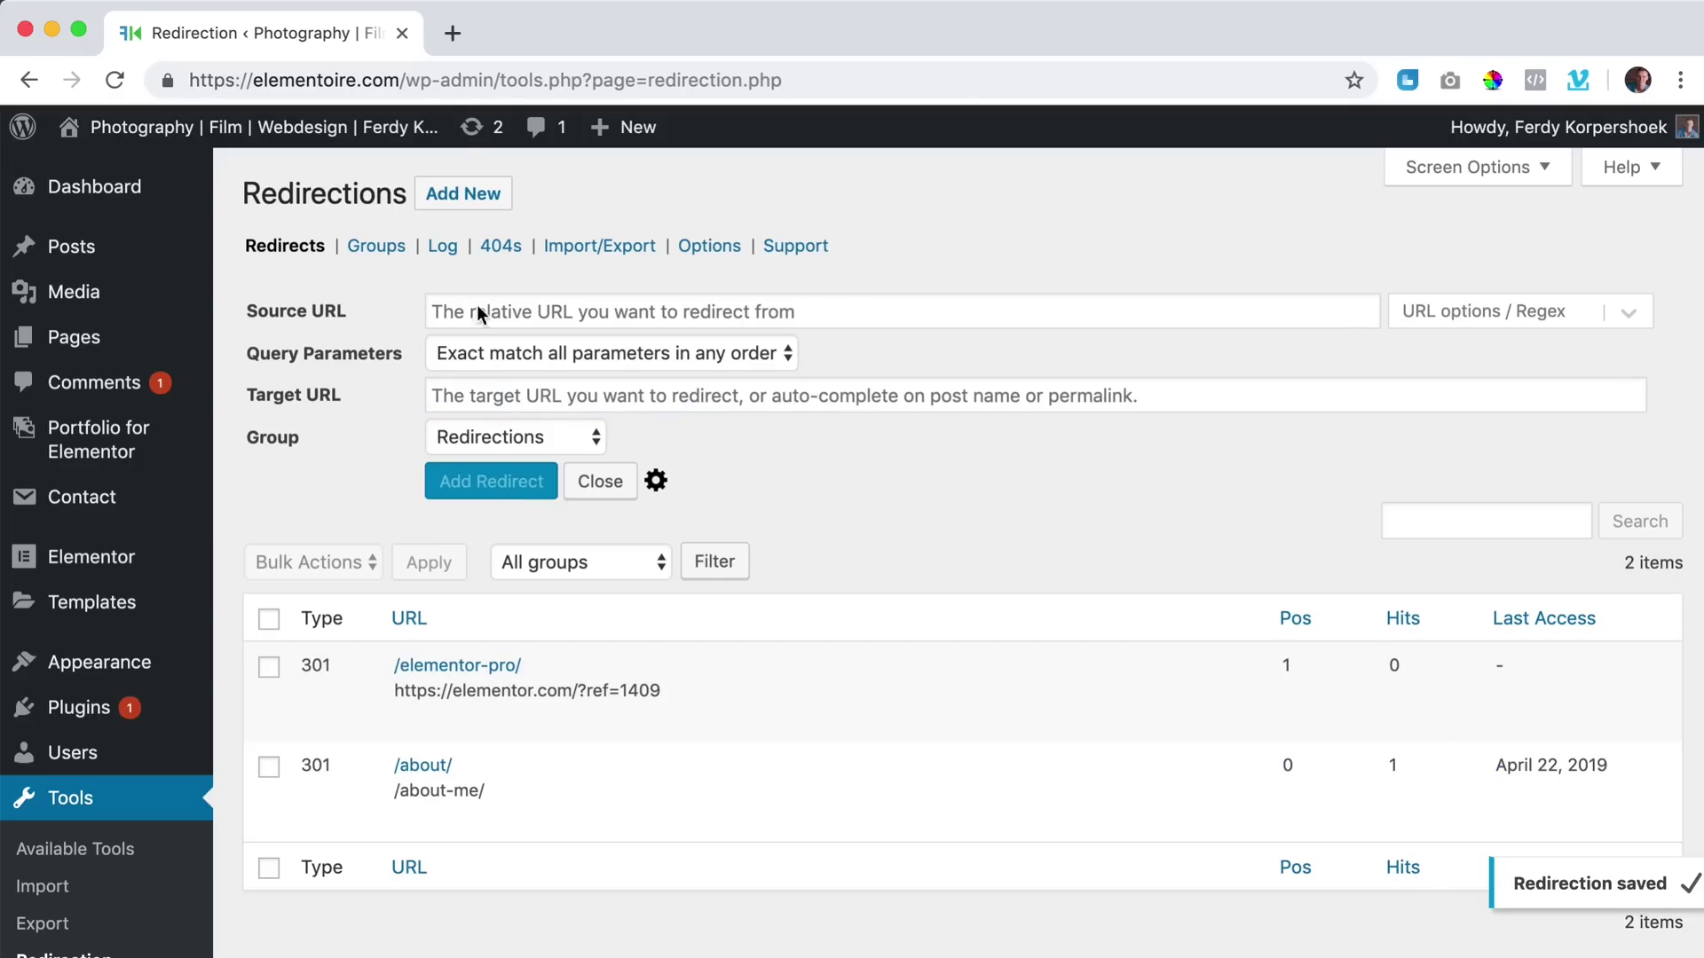
pyautogui.click(454, 35)
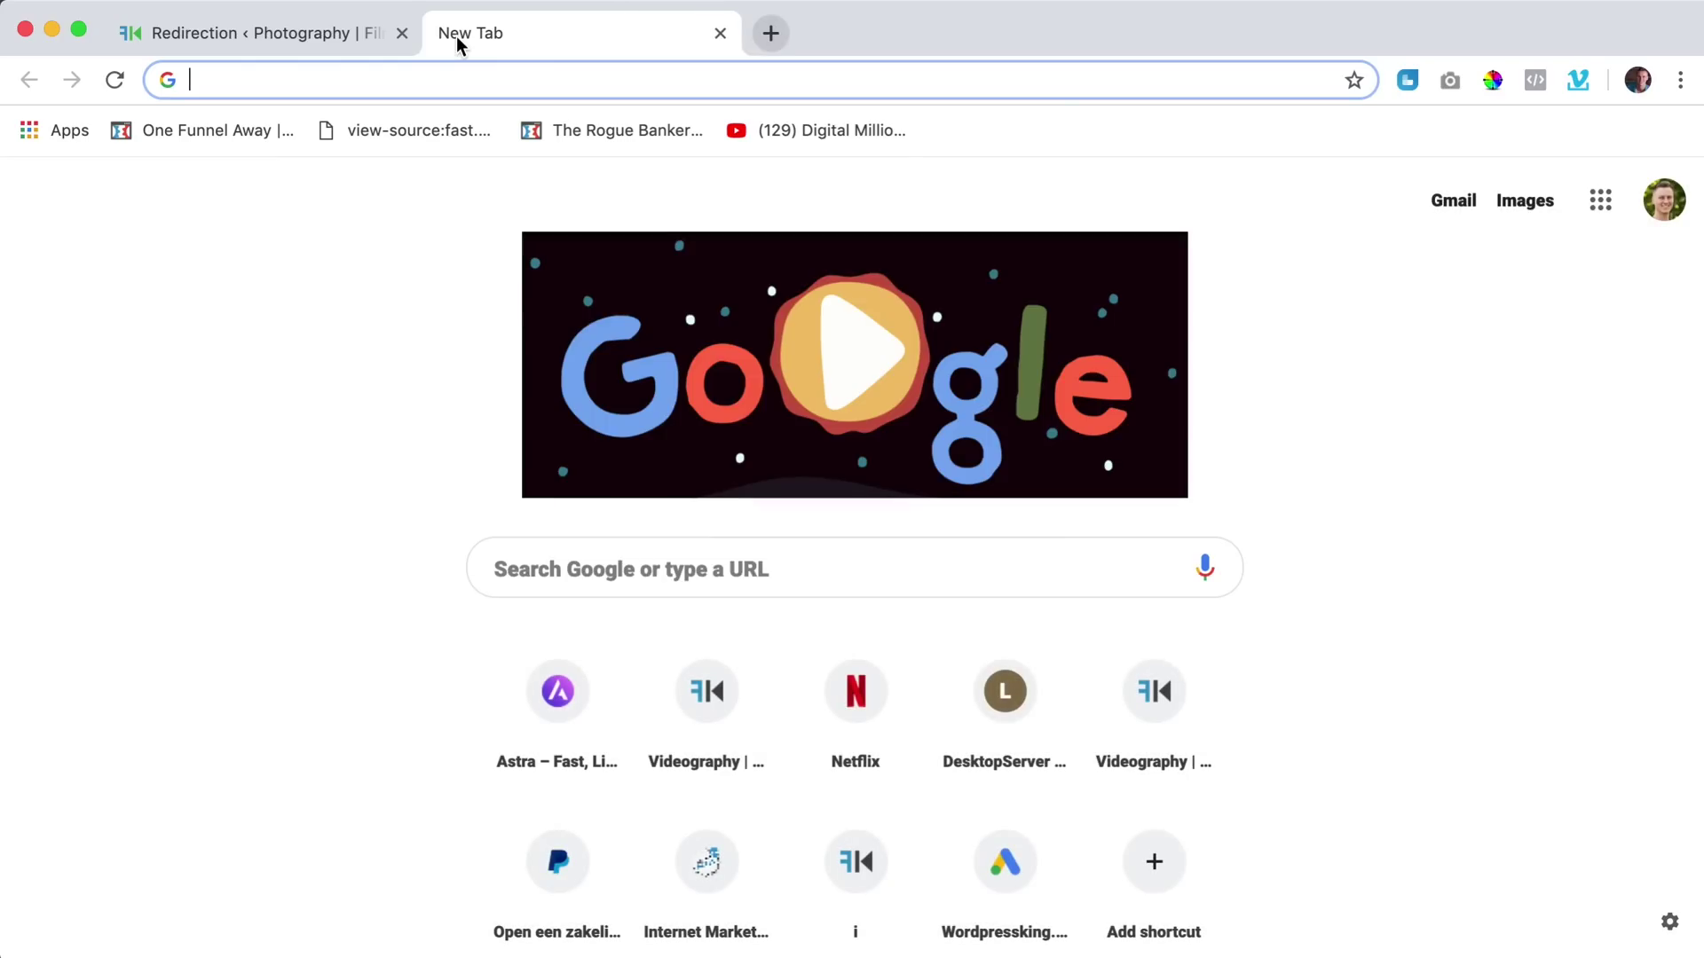
# Load elementoire.com/elementor-pro/ to confirm it reaches the Elementor homepage, then return to Redirections.
pyautogui.write('elementoire.com')
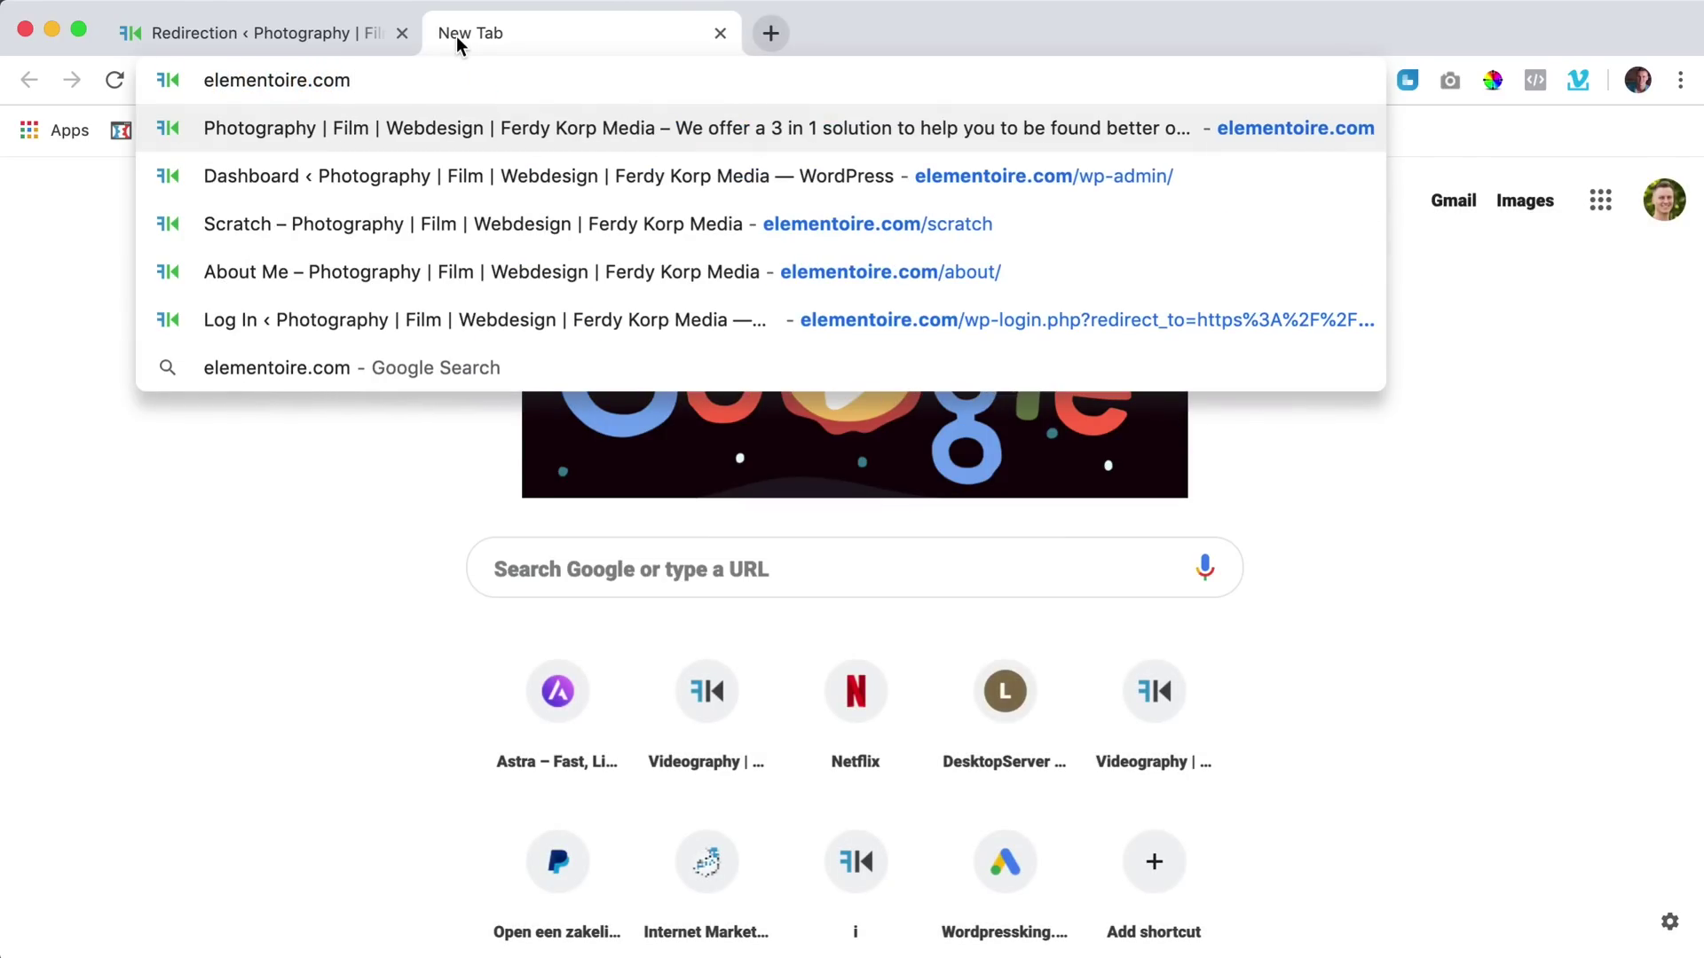
pyautogui.write('/elemen')
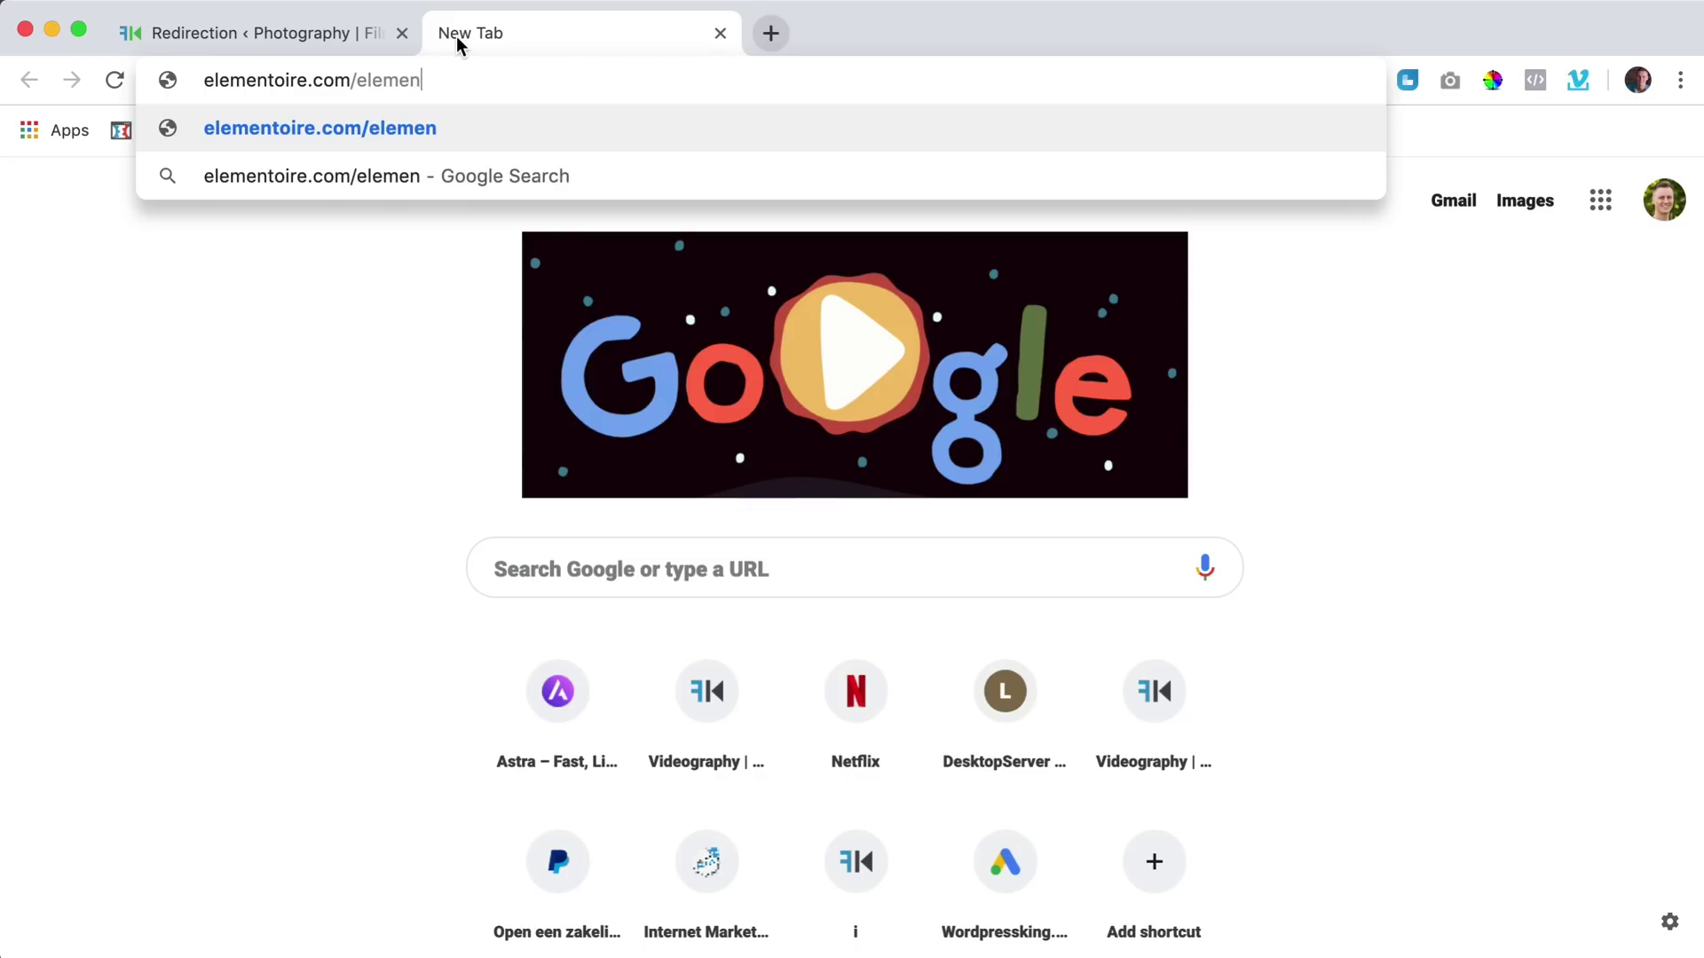
pyautogui.write('tor-pro/')
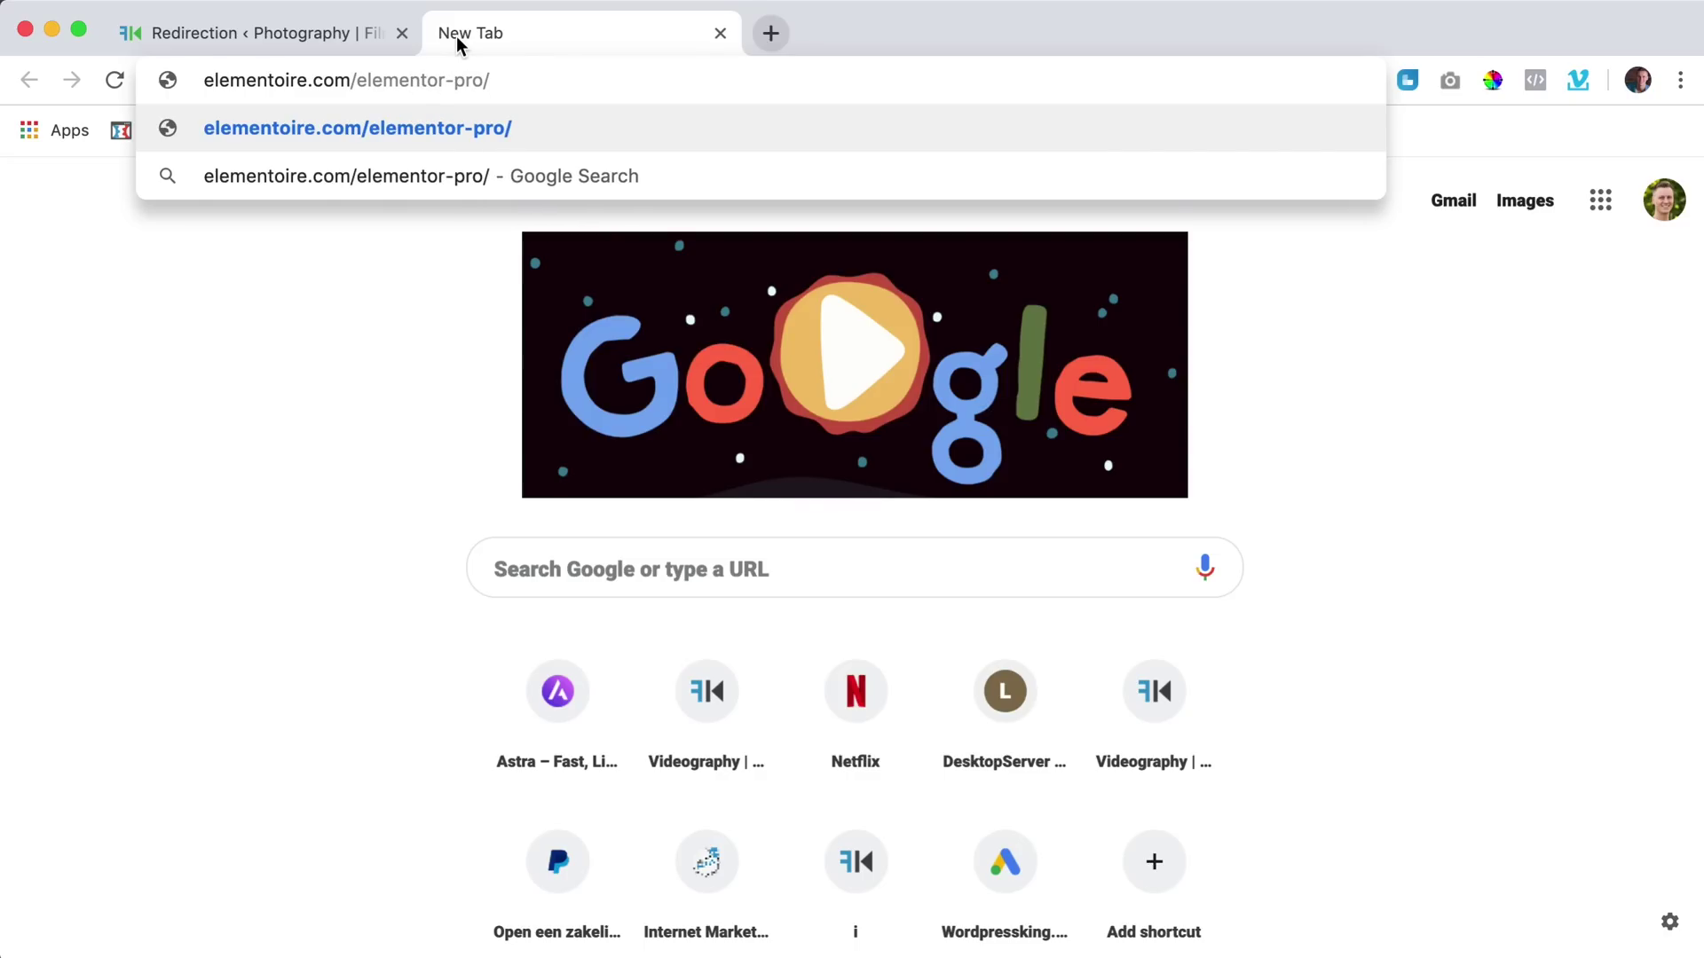
pyautogui.press('Return')
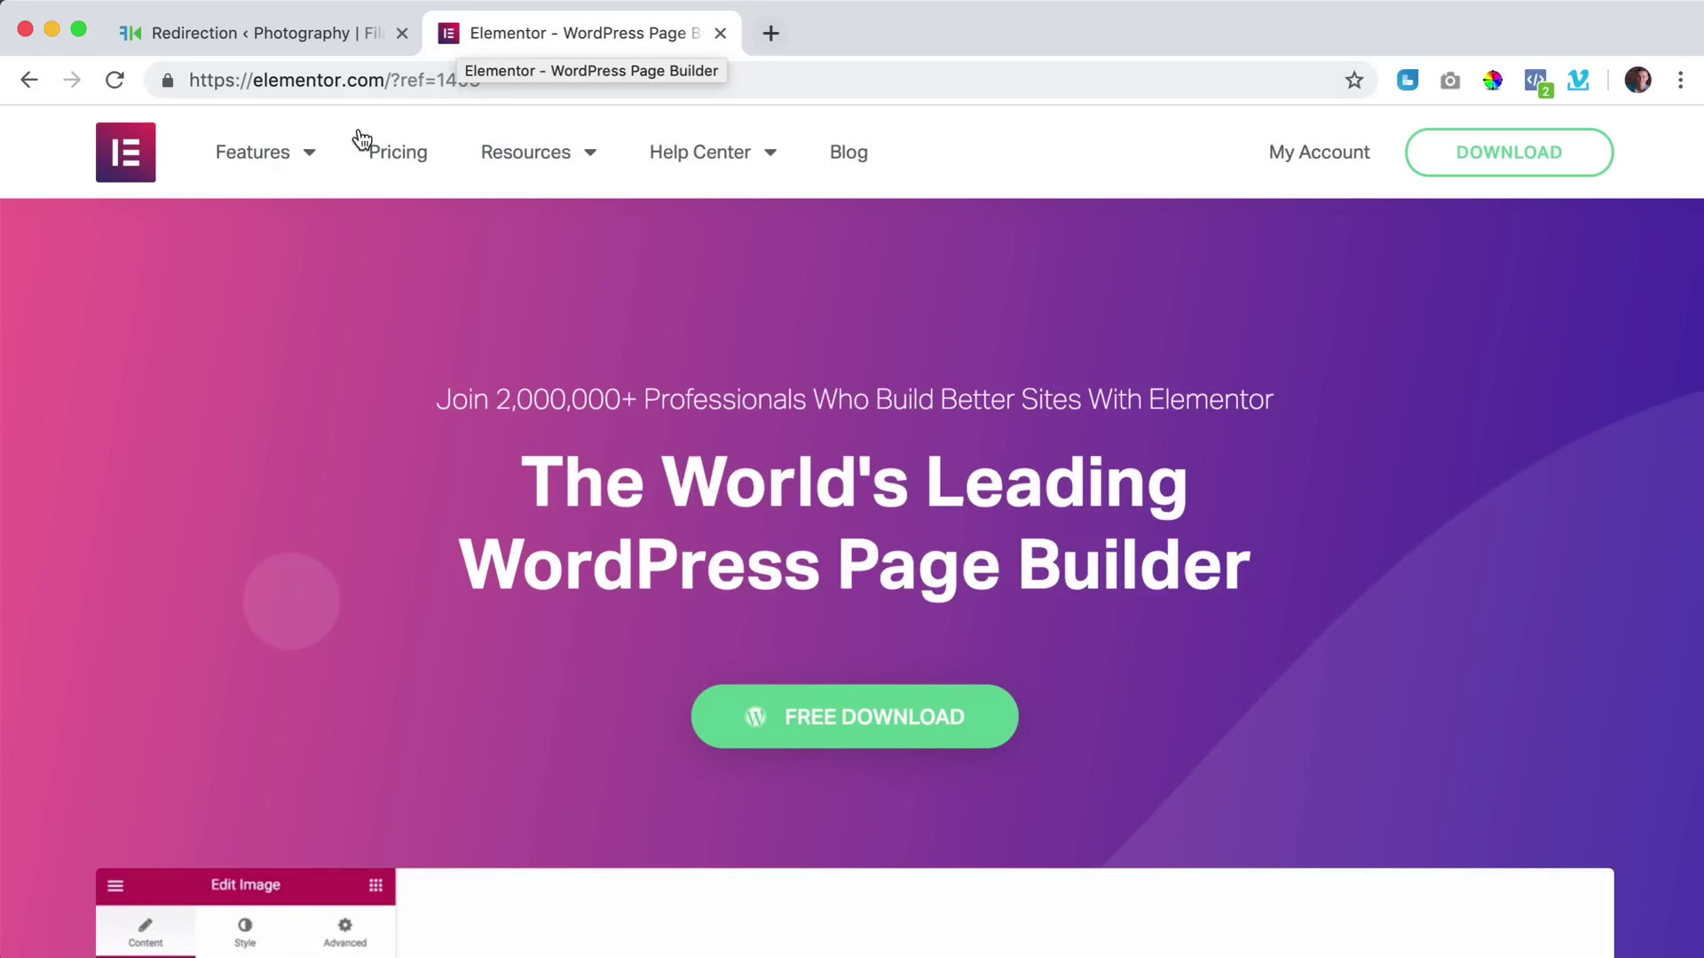
pyautogui.click(316, 30)
# Log in at ferdykorp.com/wp-admin and open Tools > Redirection with its 20 redirects.
pyautogui.click(437, 80)
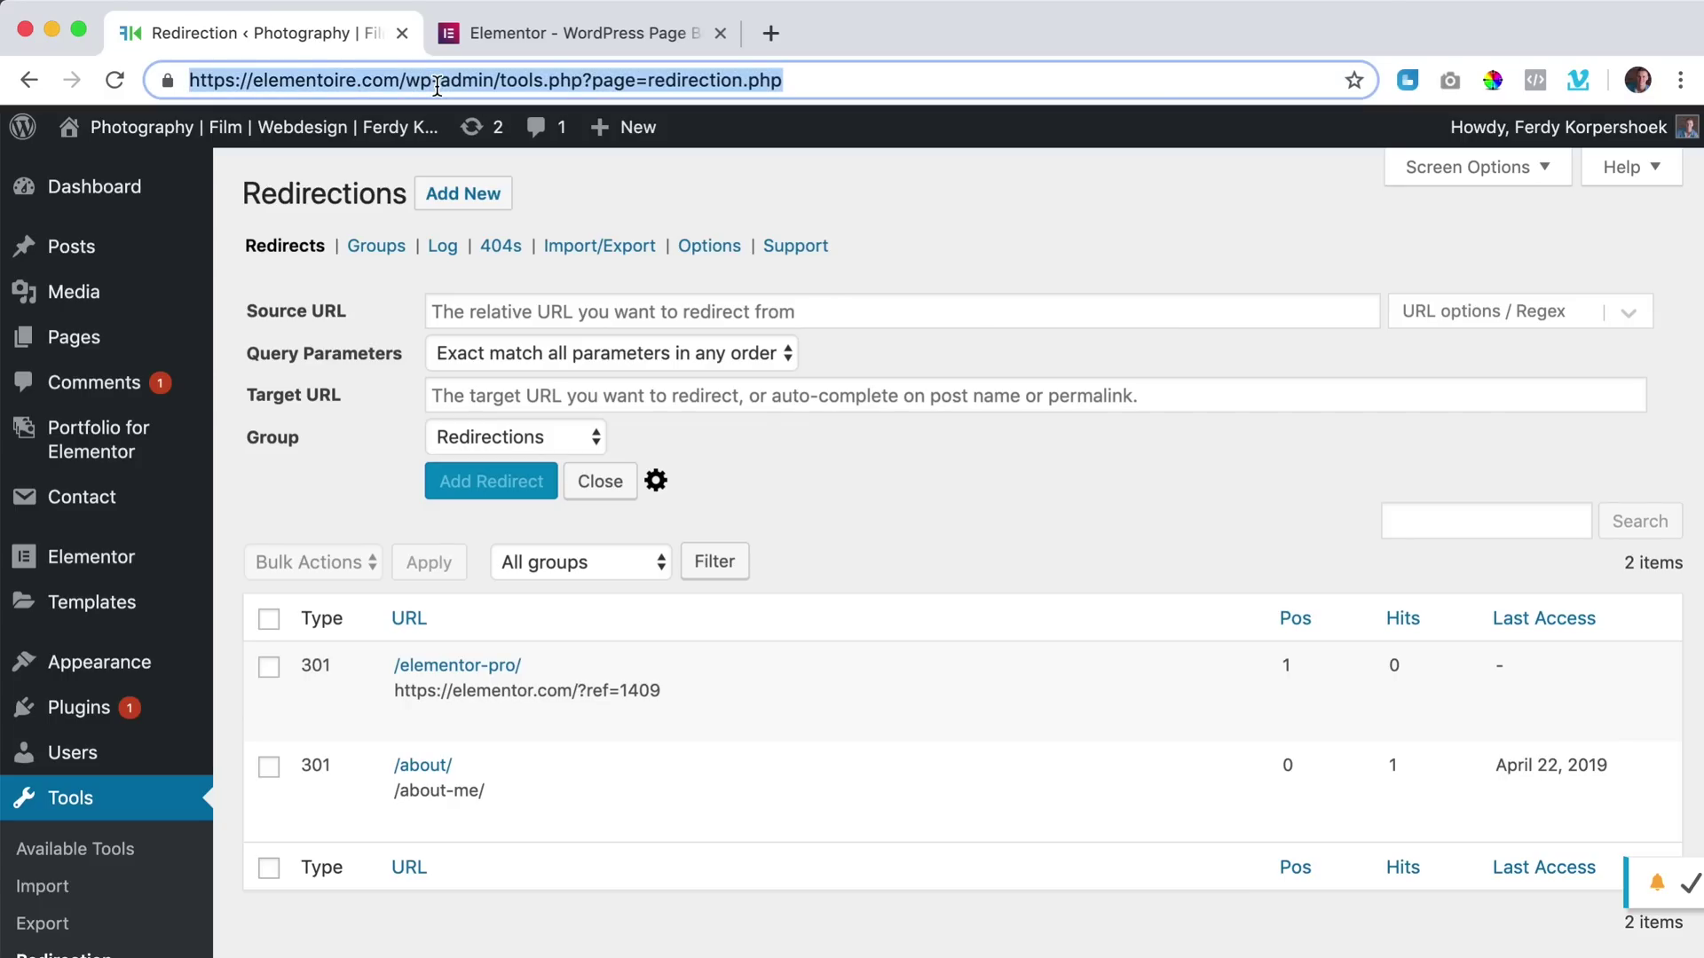
pyautogui.write('ferdykorp.com/wp')
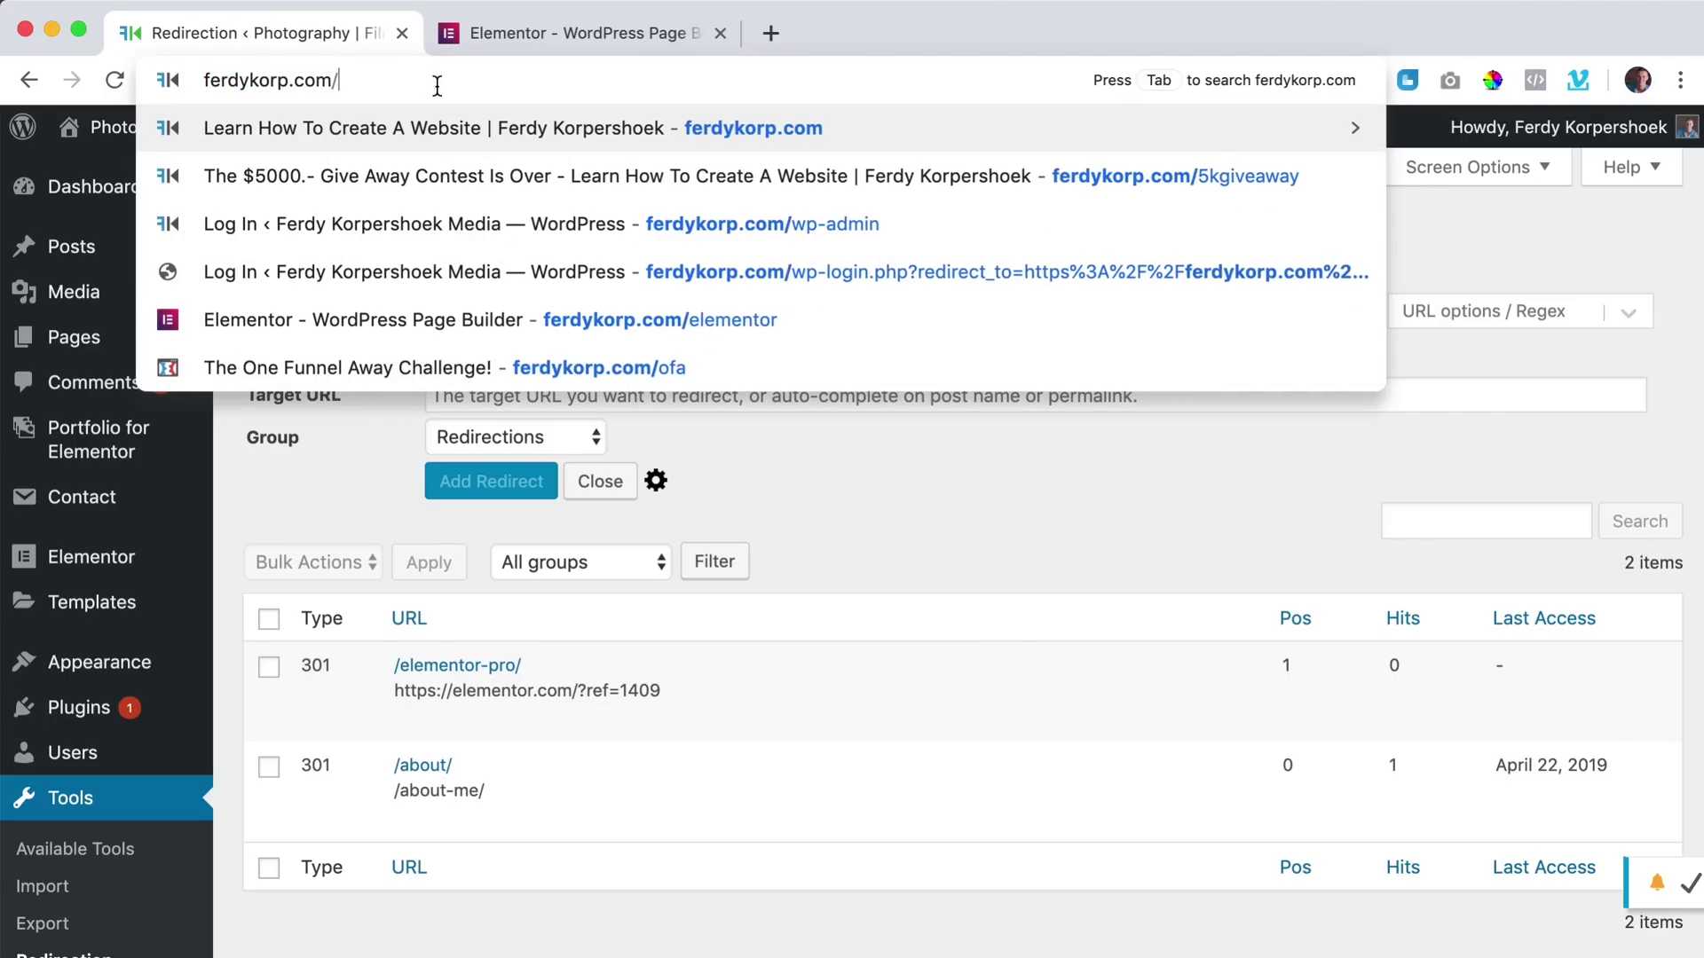
pyautogui.write('-admin')
pyautogui.press('Return')
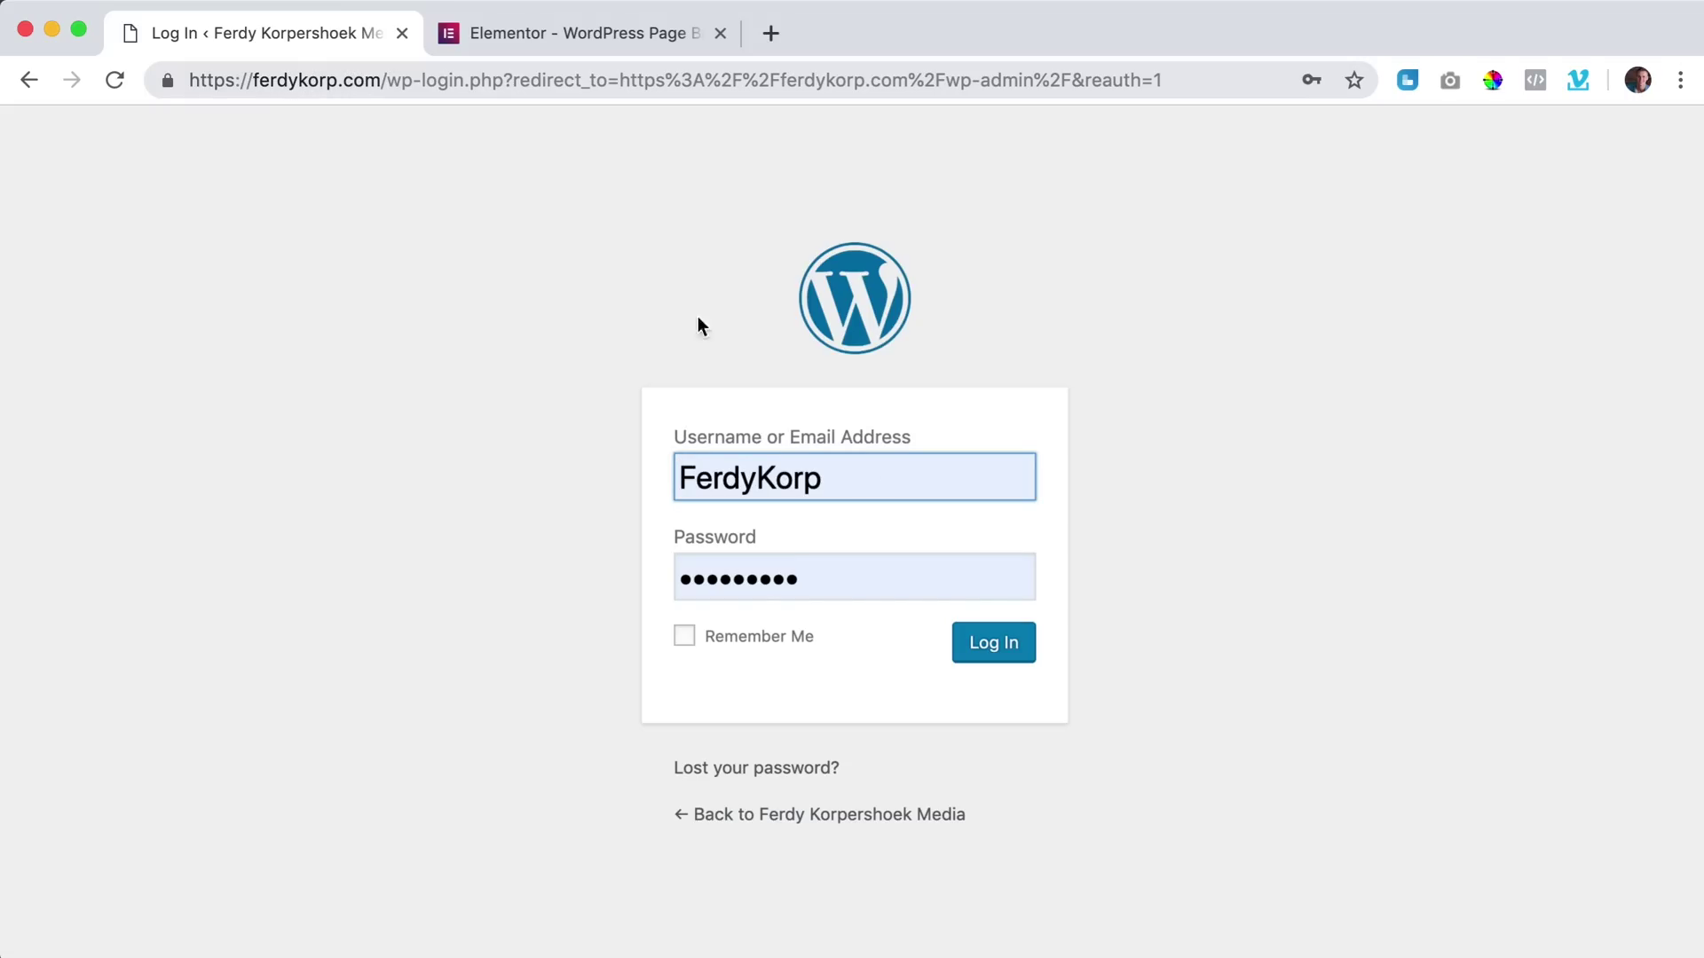
pyautogui.click(1021, 658)
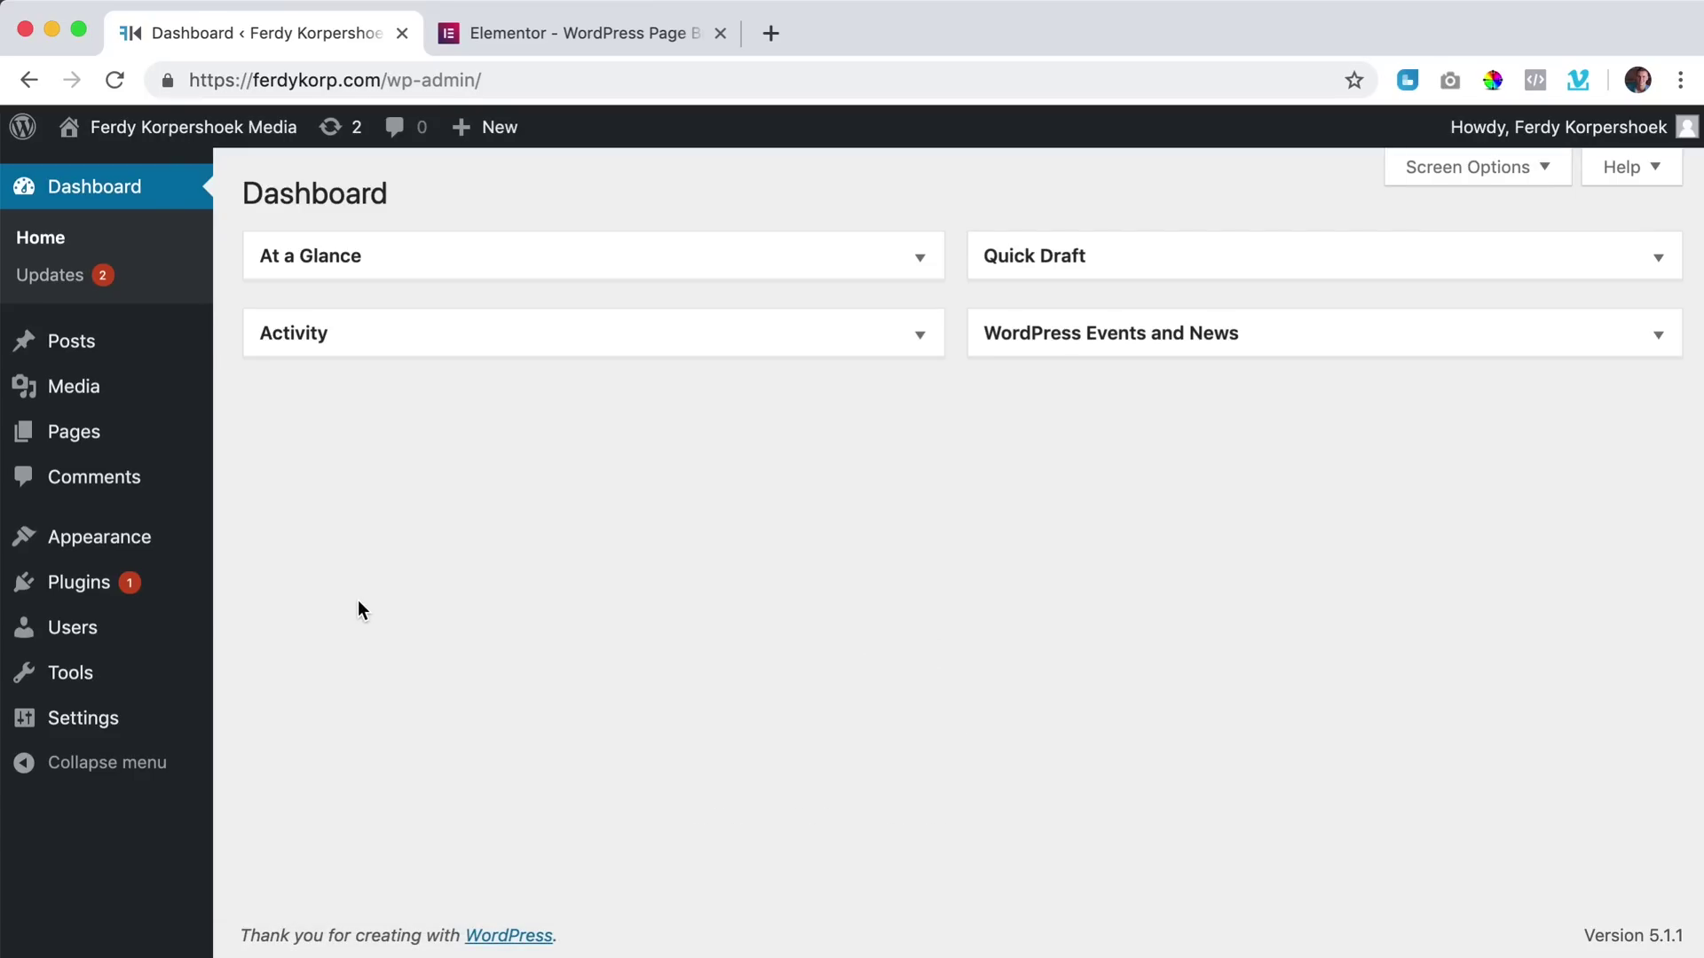
pyautogui.moveTo(121, 619)
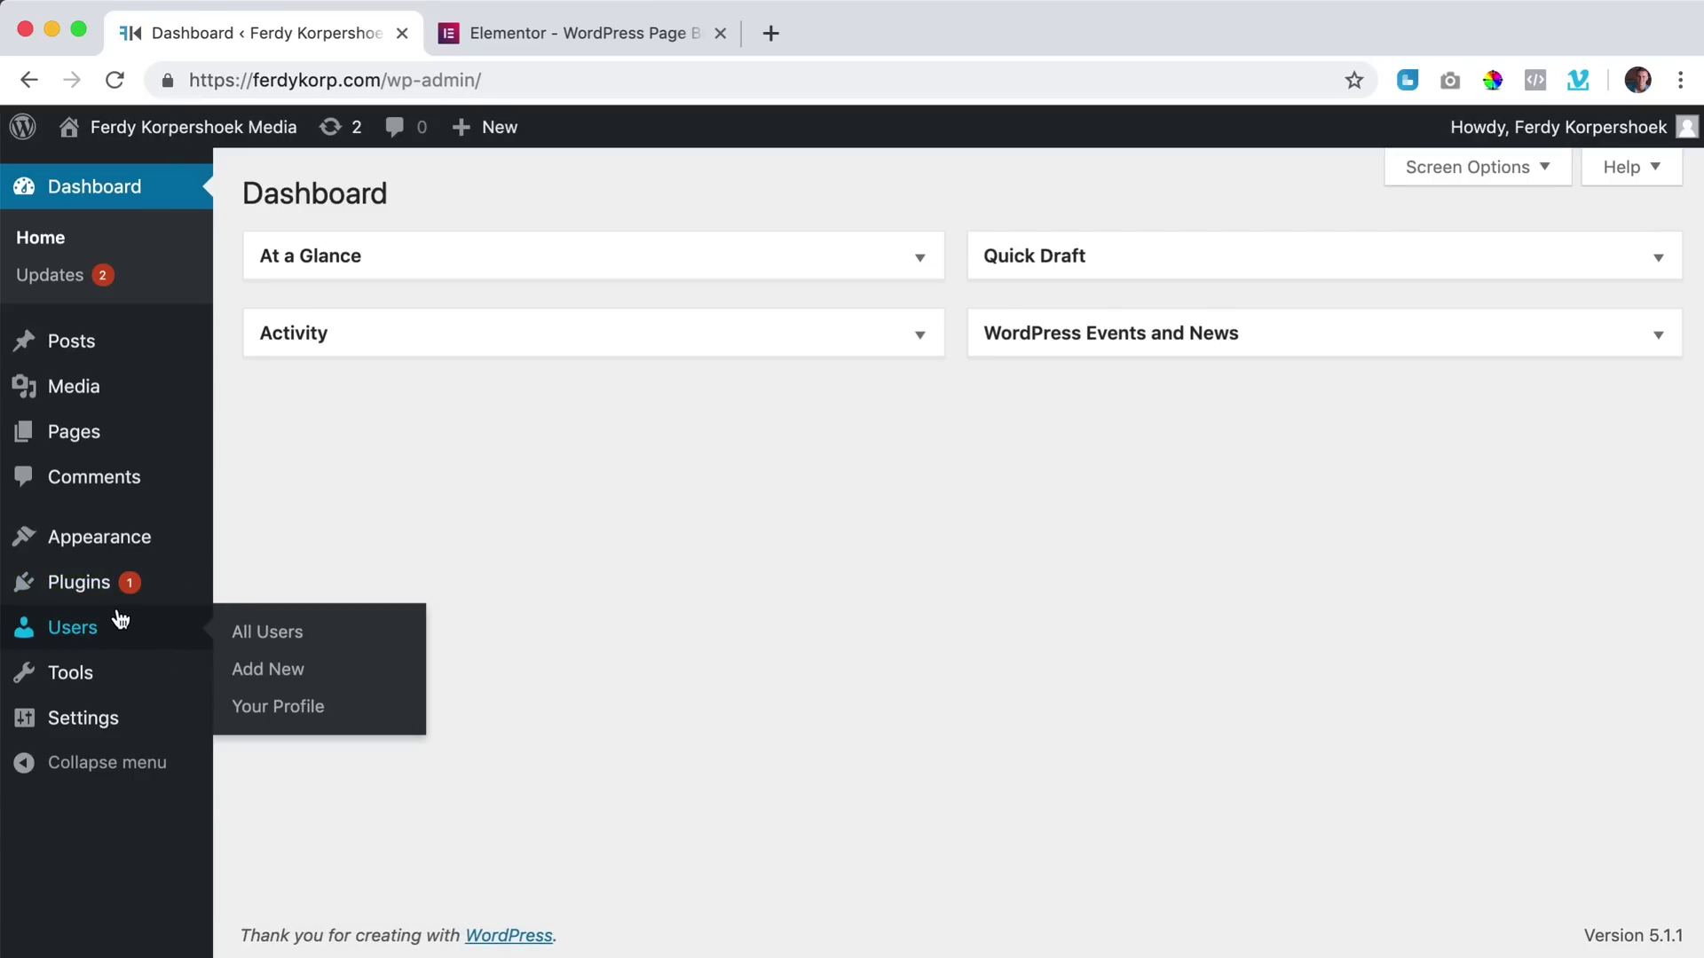
pyautogui.moveTo(110, 677)
pyautogui.click(306, 754)
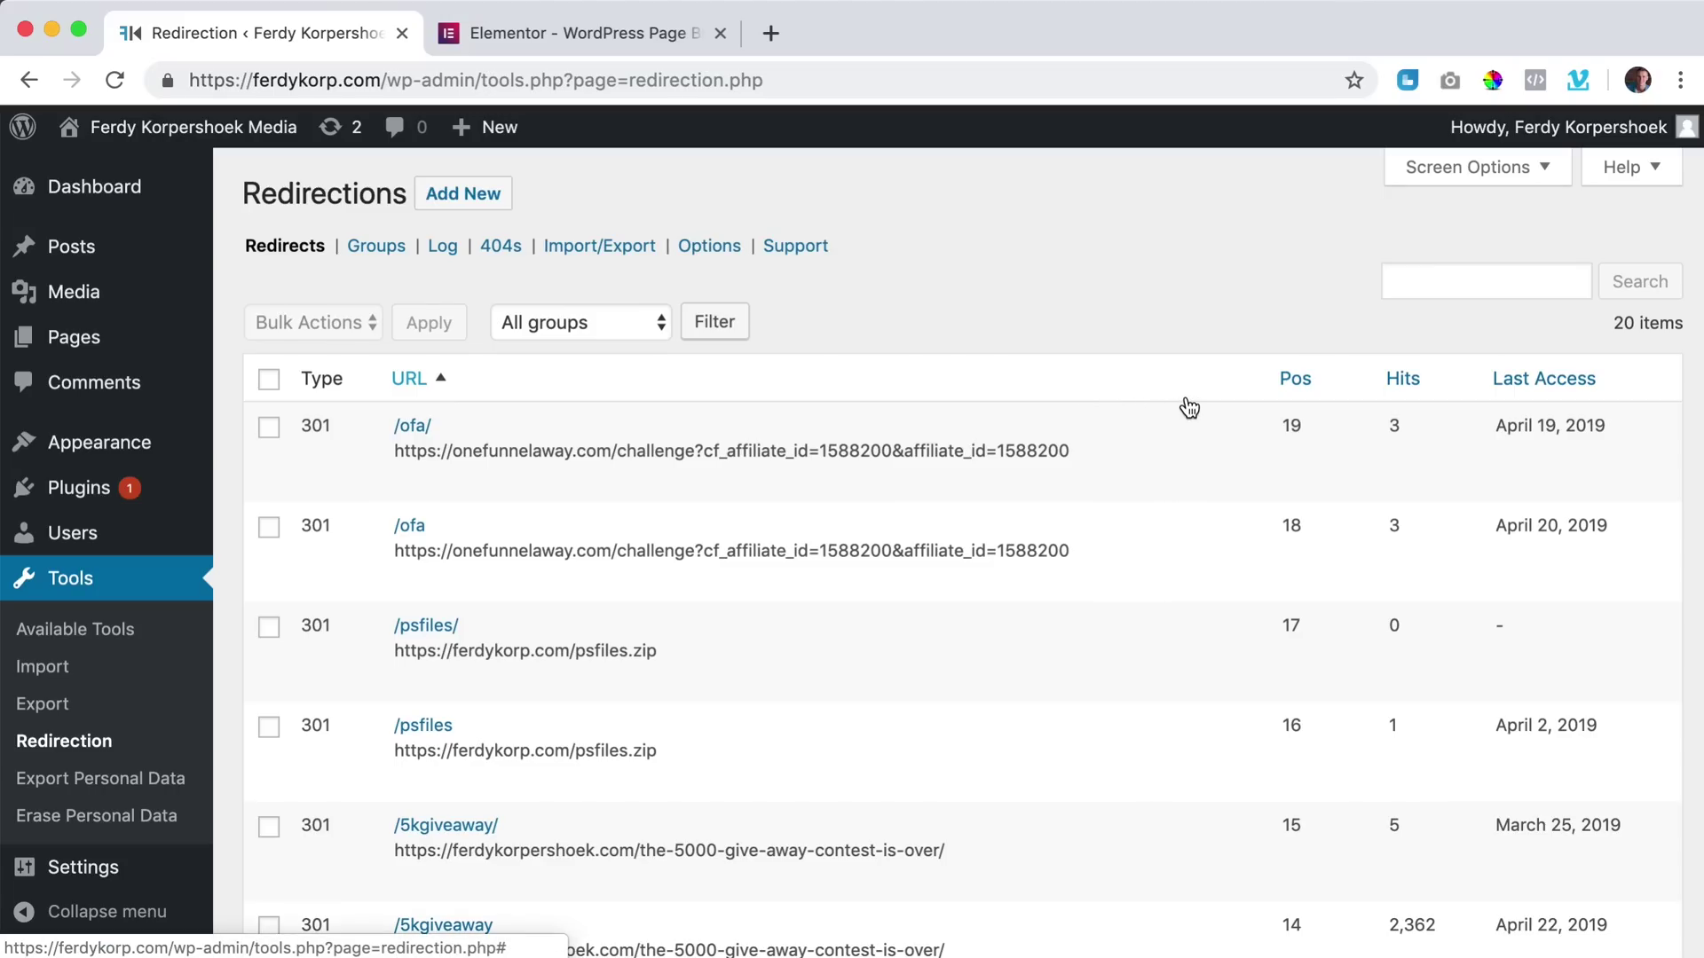
# Sort the ferdykorp.com redirects by Hits, putting / (25,621) and /elementor (3,563) on top.
pyautogui.click(1404, 379)
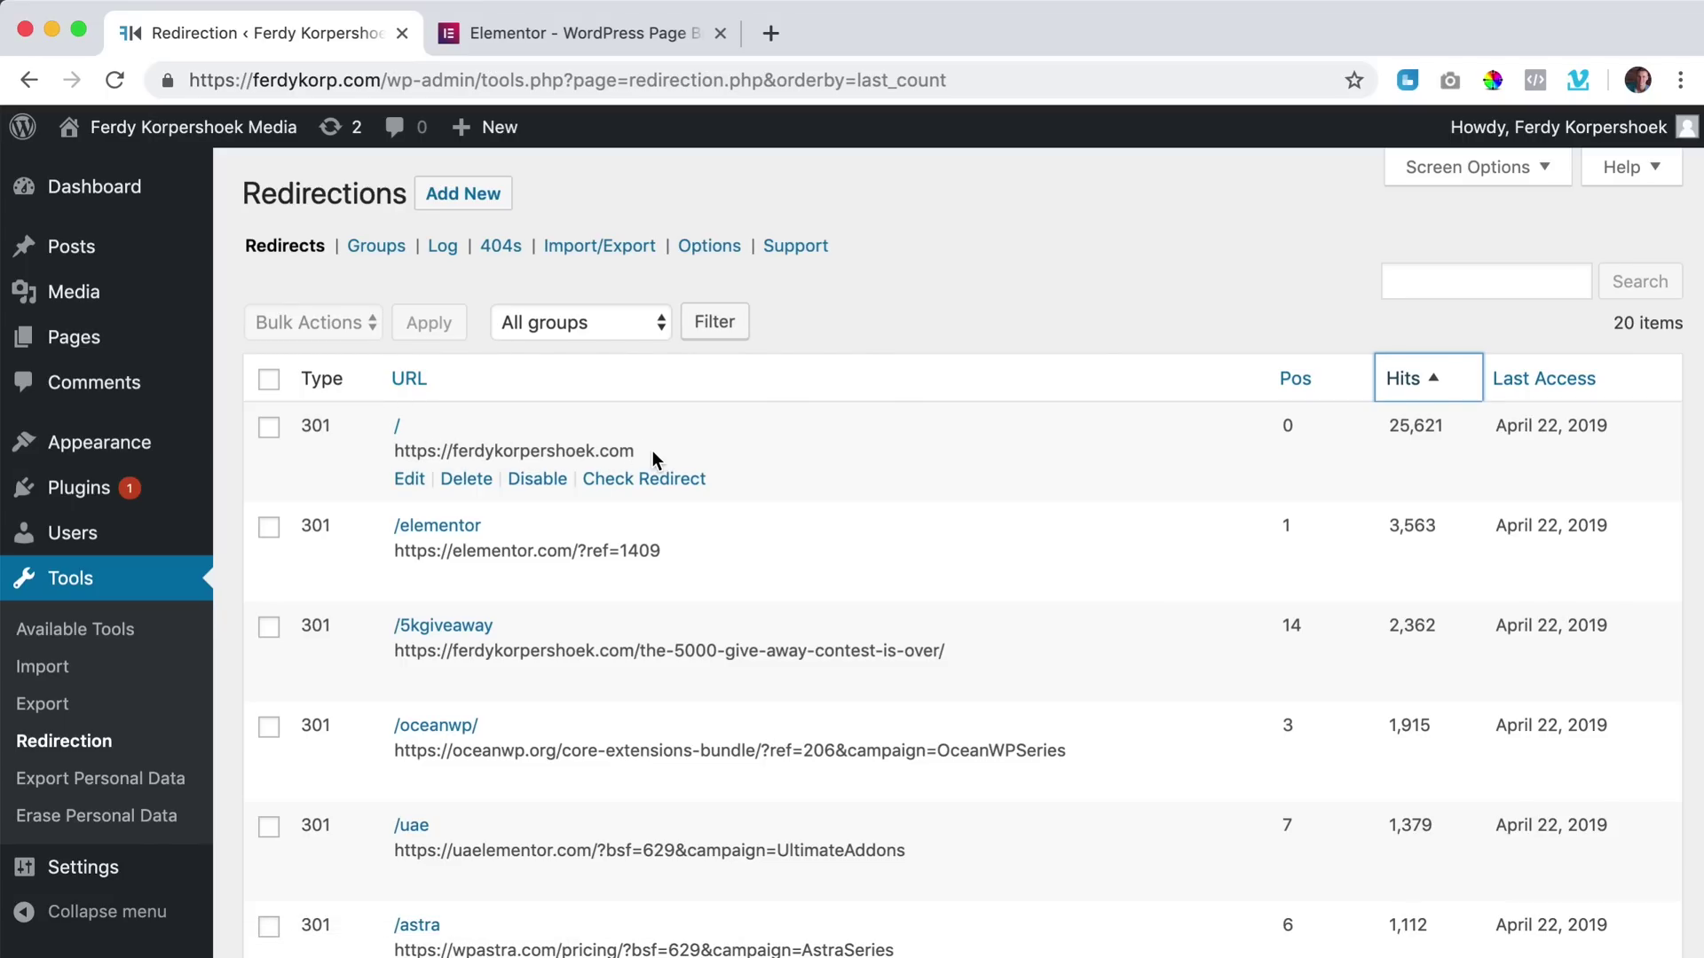
pyautogui.scroll(-2, 431, 439)
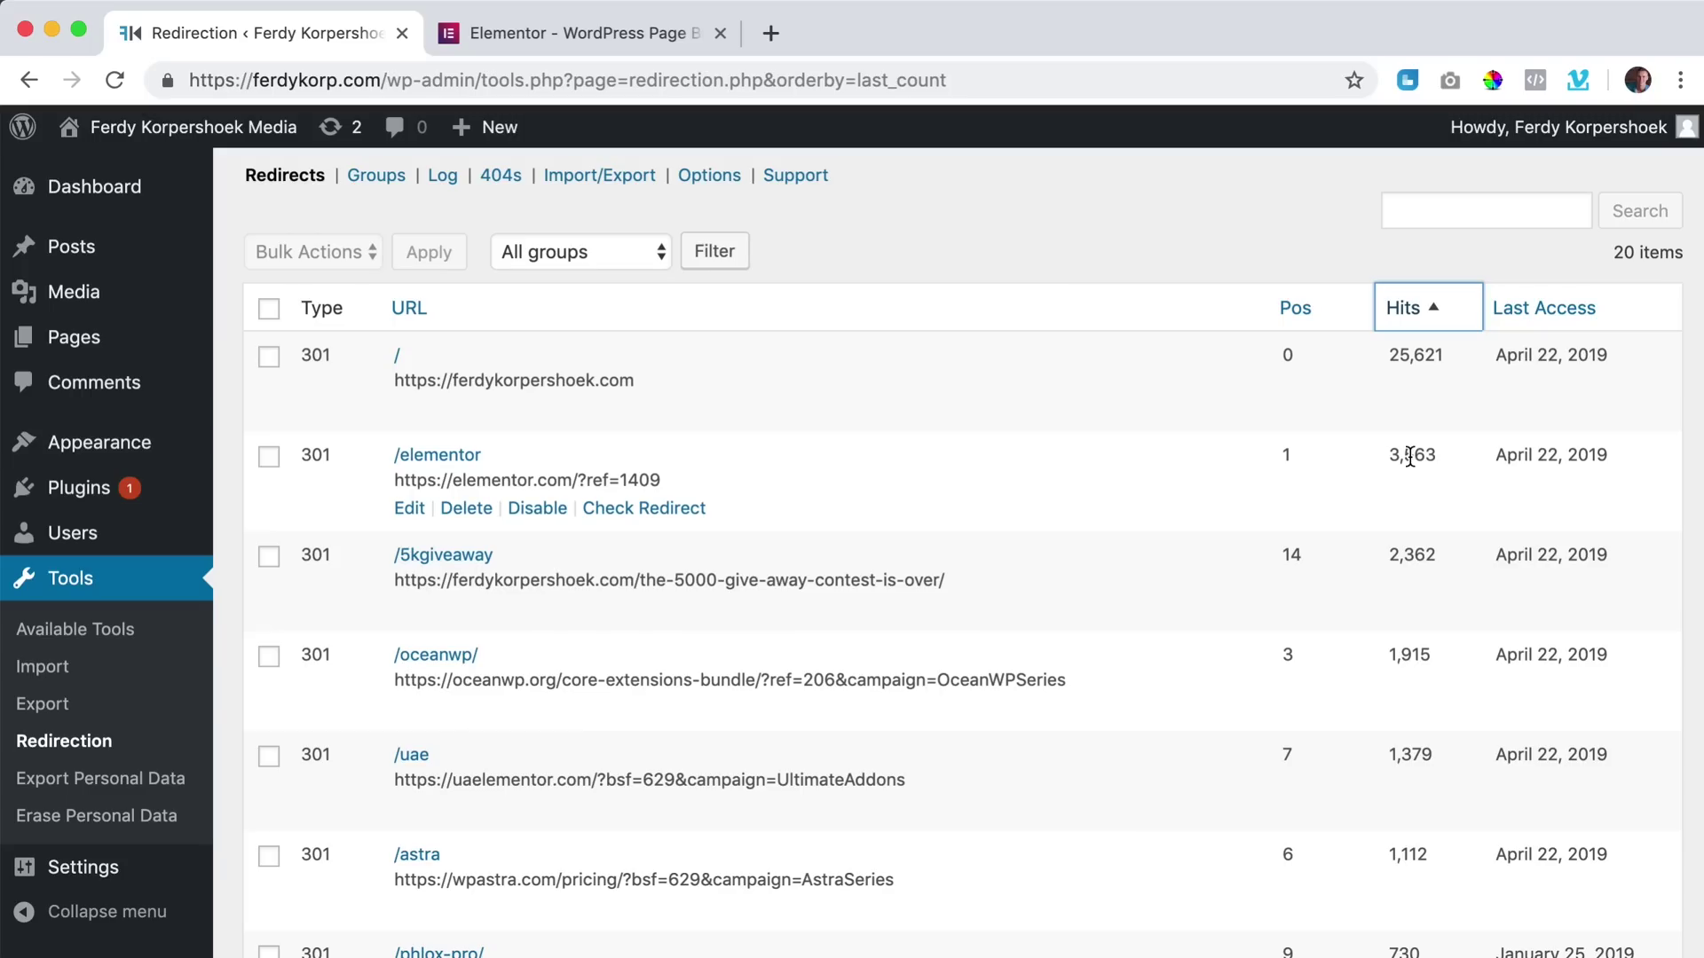
# Go to YouTube in a new tab to find the Divi website tutorial.
pyautogui.click(771, 33)
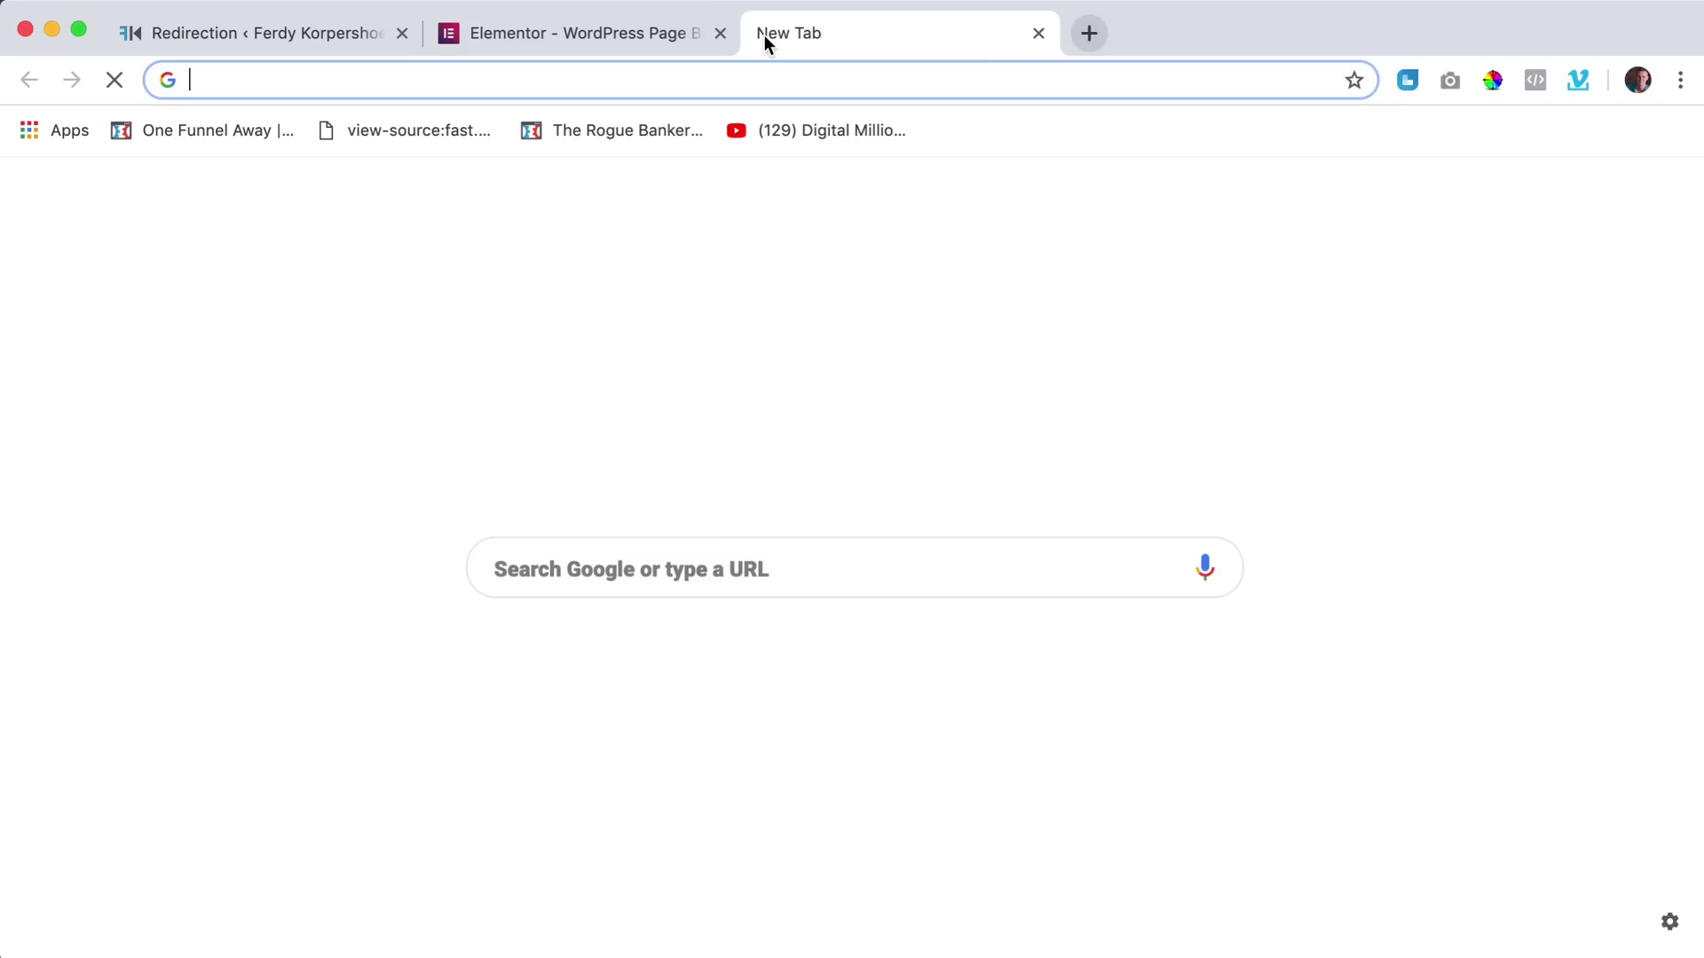
pyautogui.write('yout')
pyautogui.press('Return')
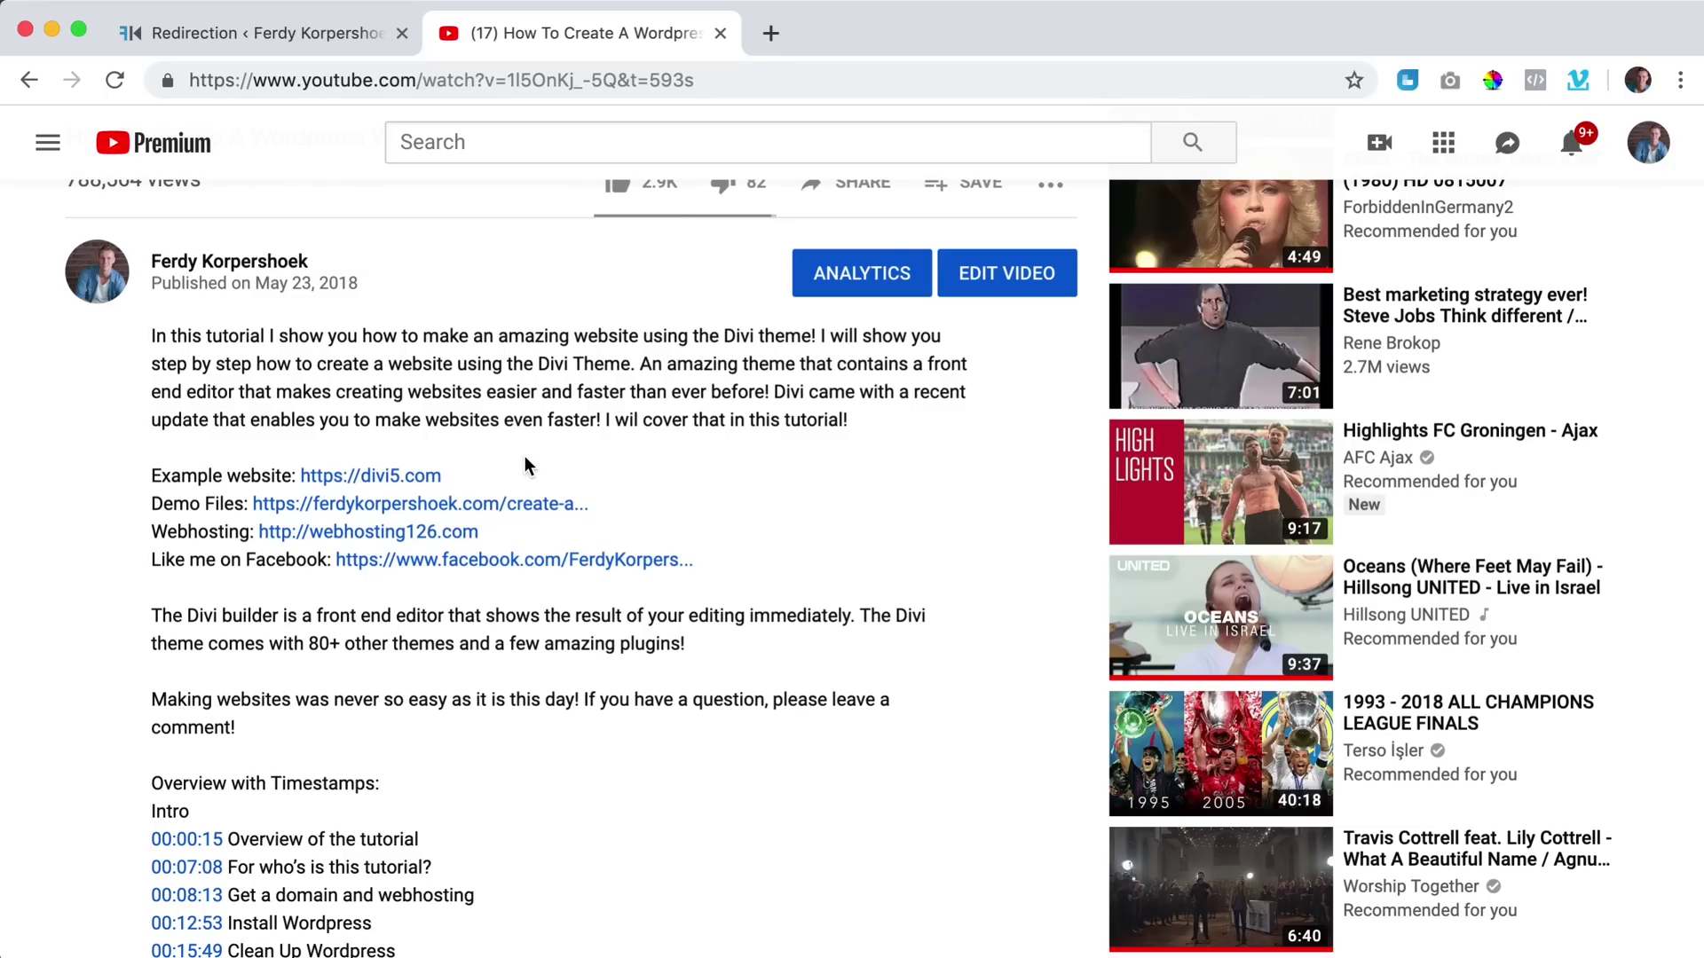
# Check the root redirect's last access date, then visit ferdykorp.com/ to confirm it reaches ferdykorpershoek.com.
pyautogui.click(273, 44)
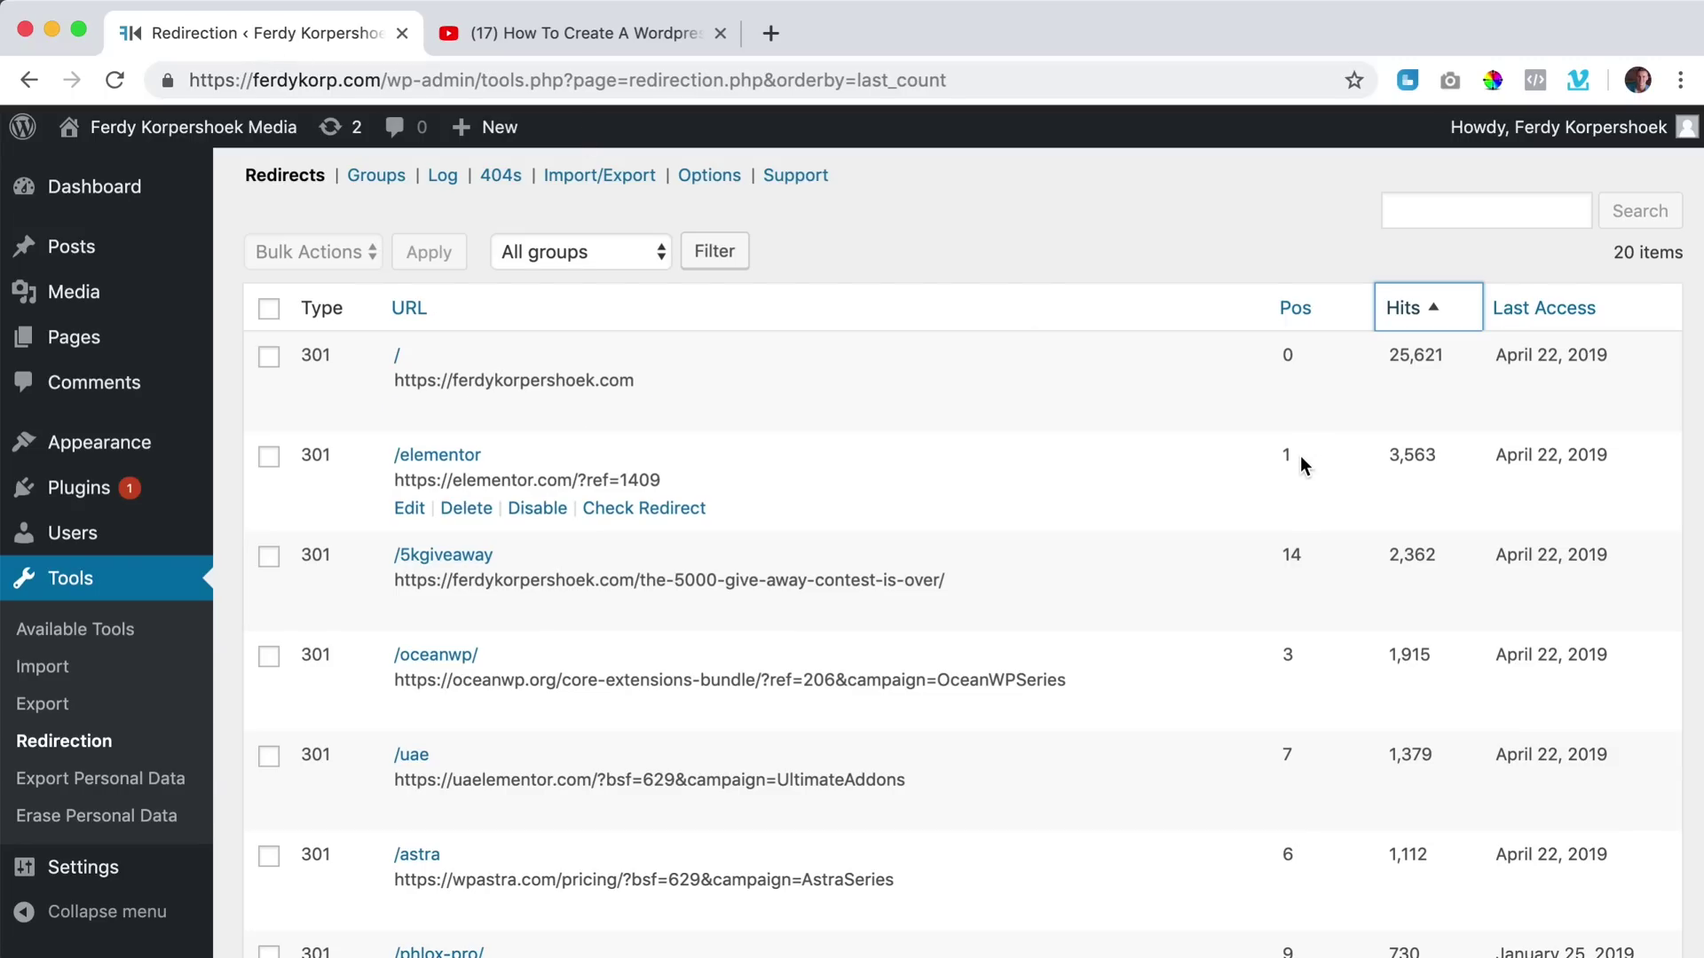
pyautogui.scroll(-1, 1301, 455)
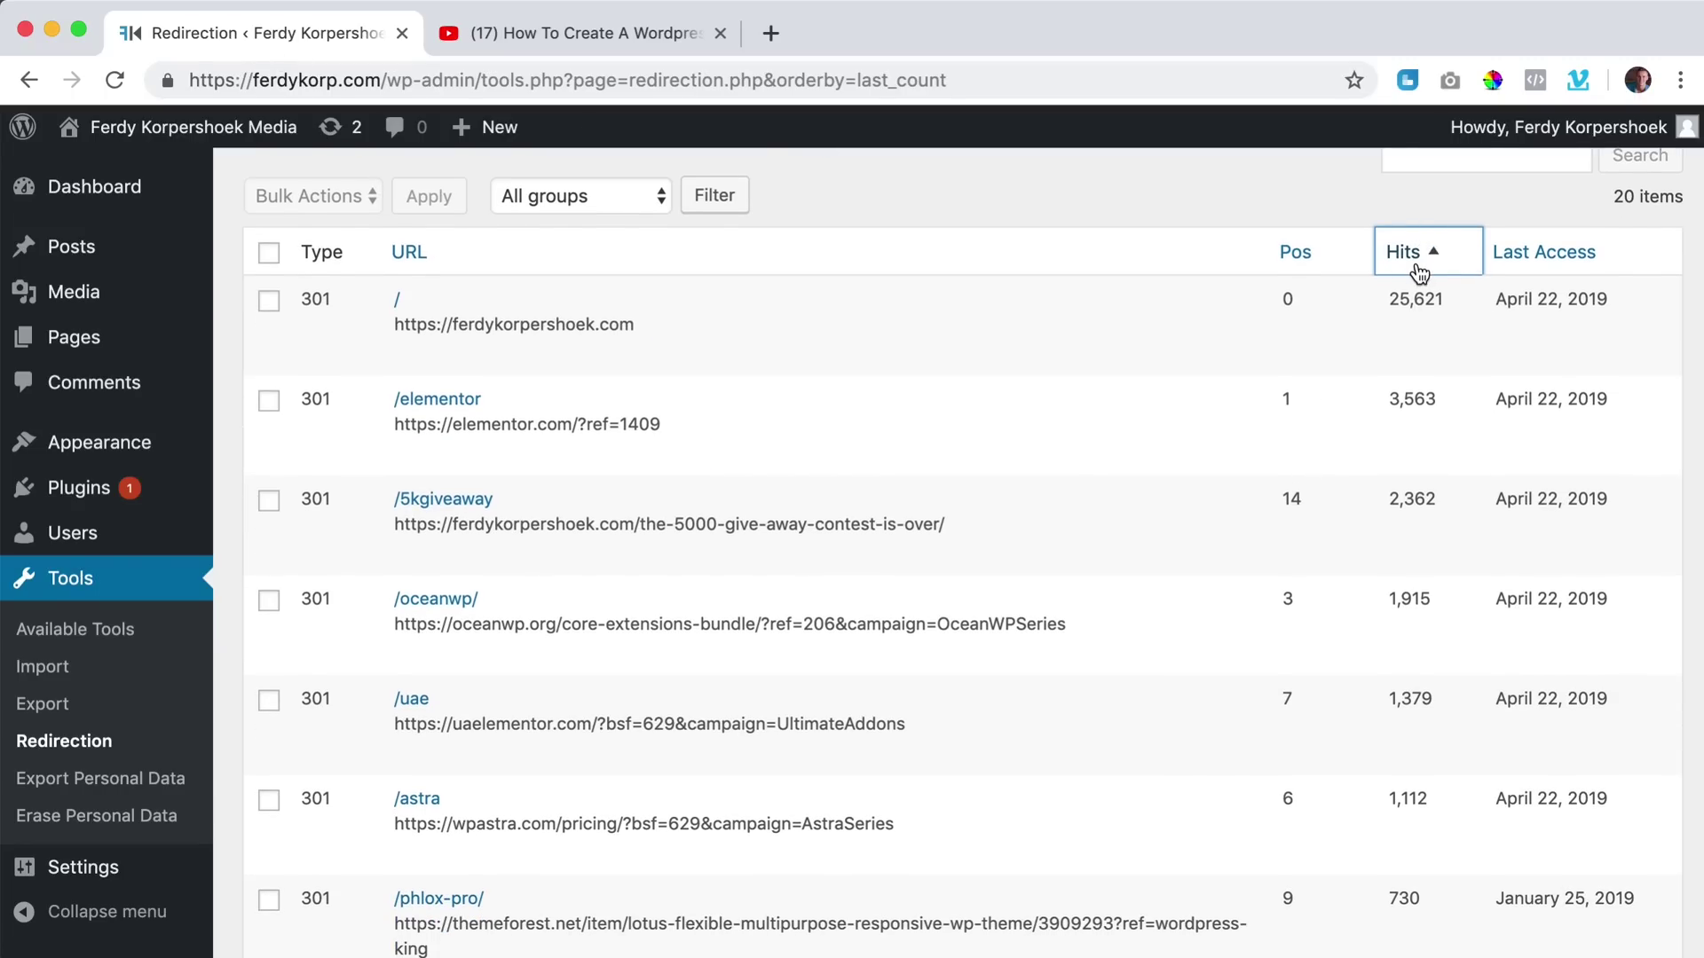
pyautogui.scroll(-5, 1417, 509)
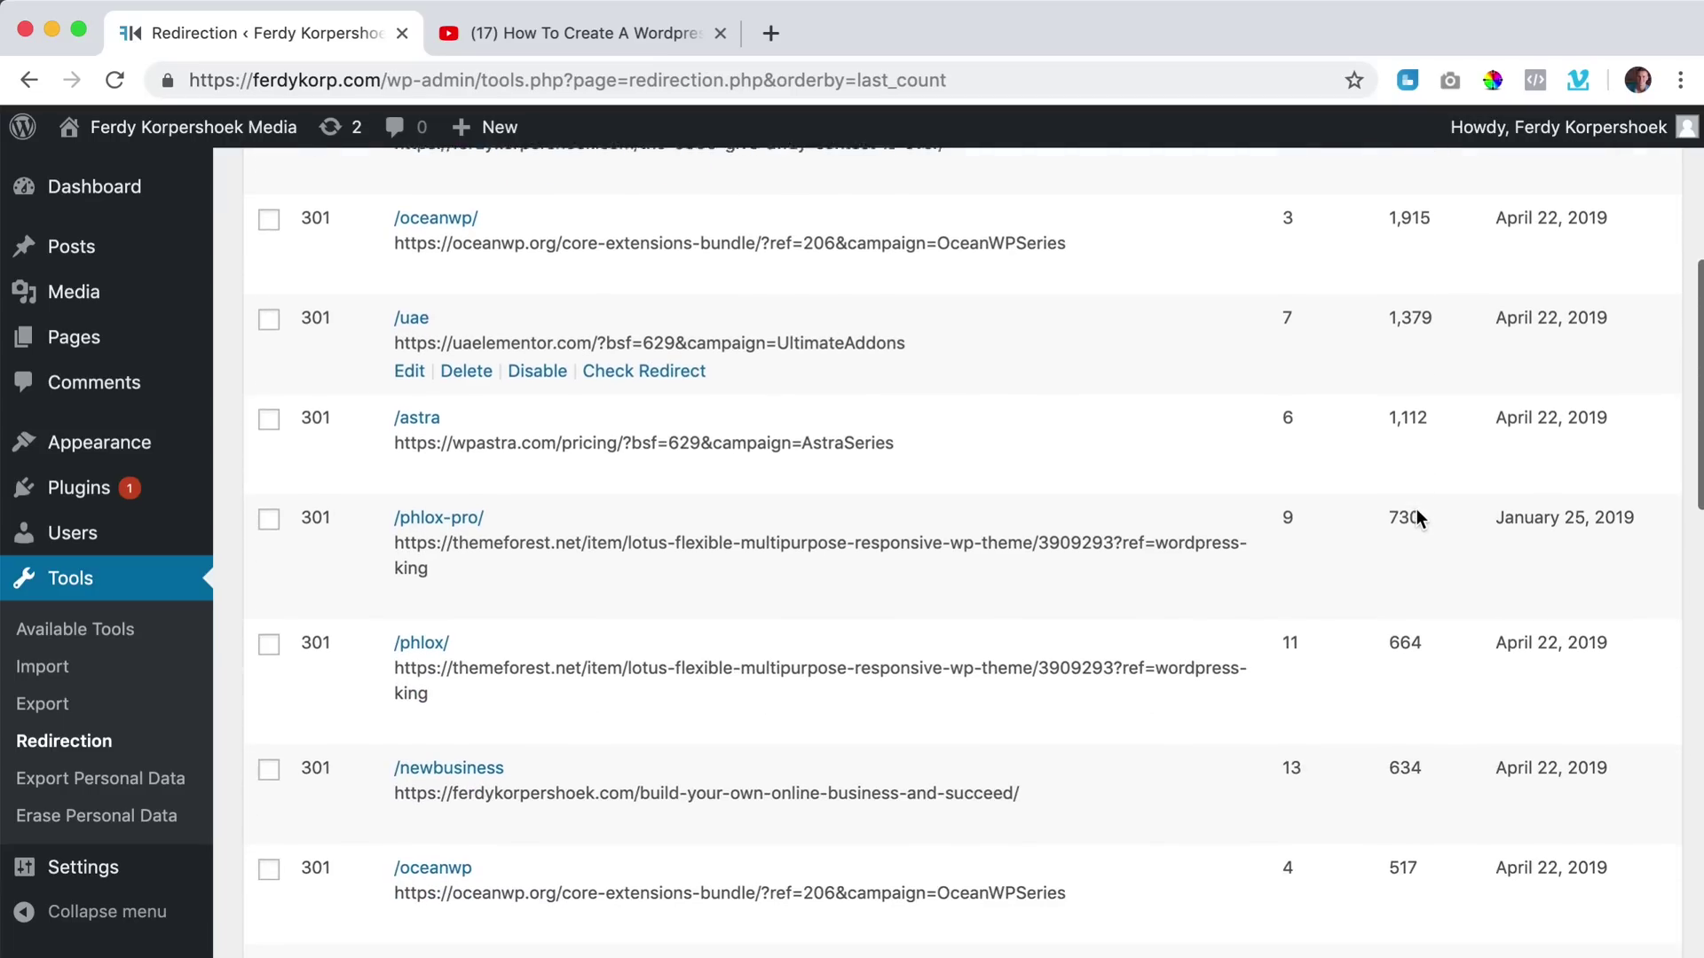
pyautogui.scroll(7, 1416, 509)
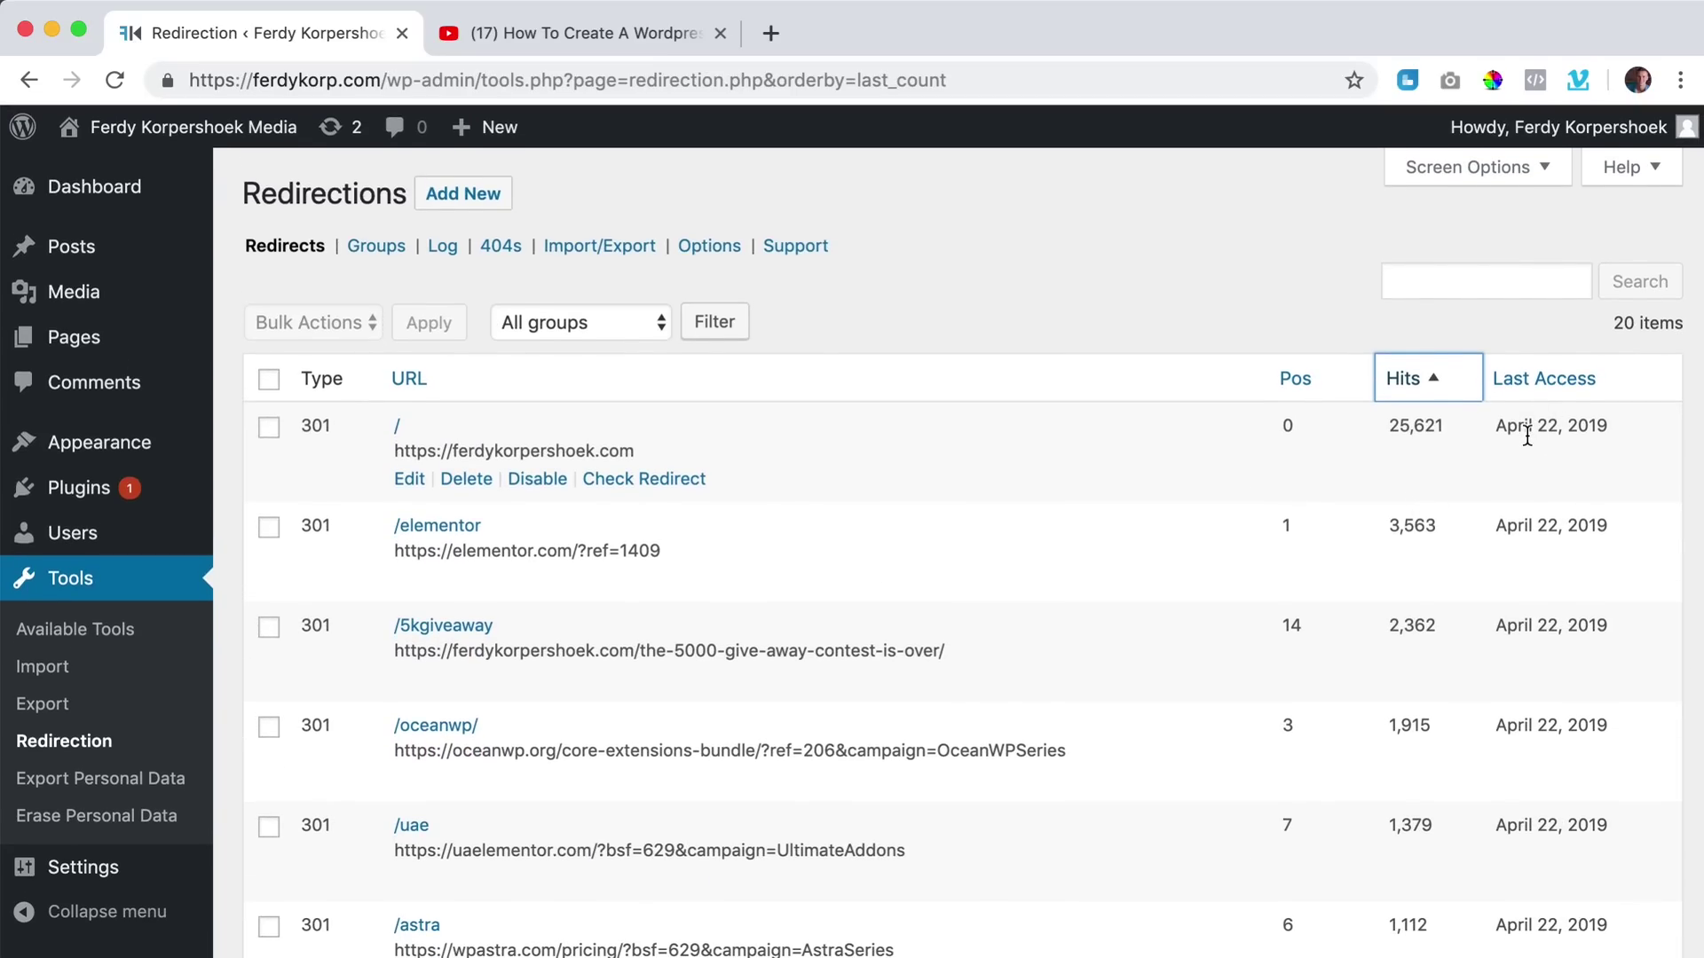
pyautogui.moveTo(1496, 429); pyautogui.dragTo(1601, 429)
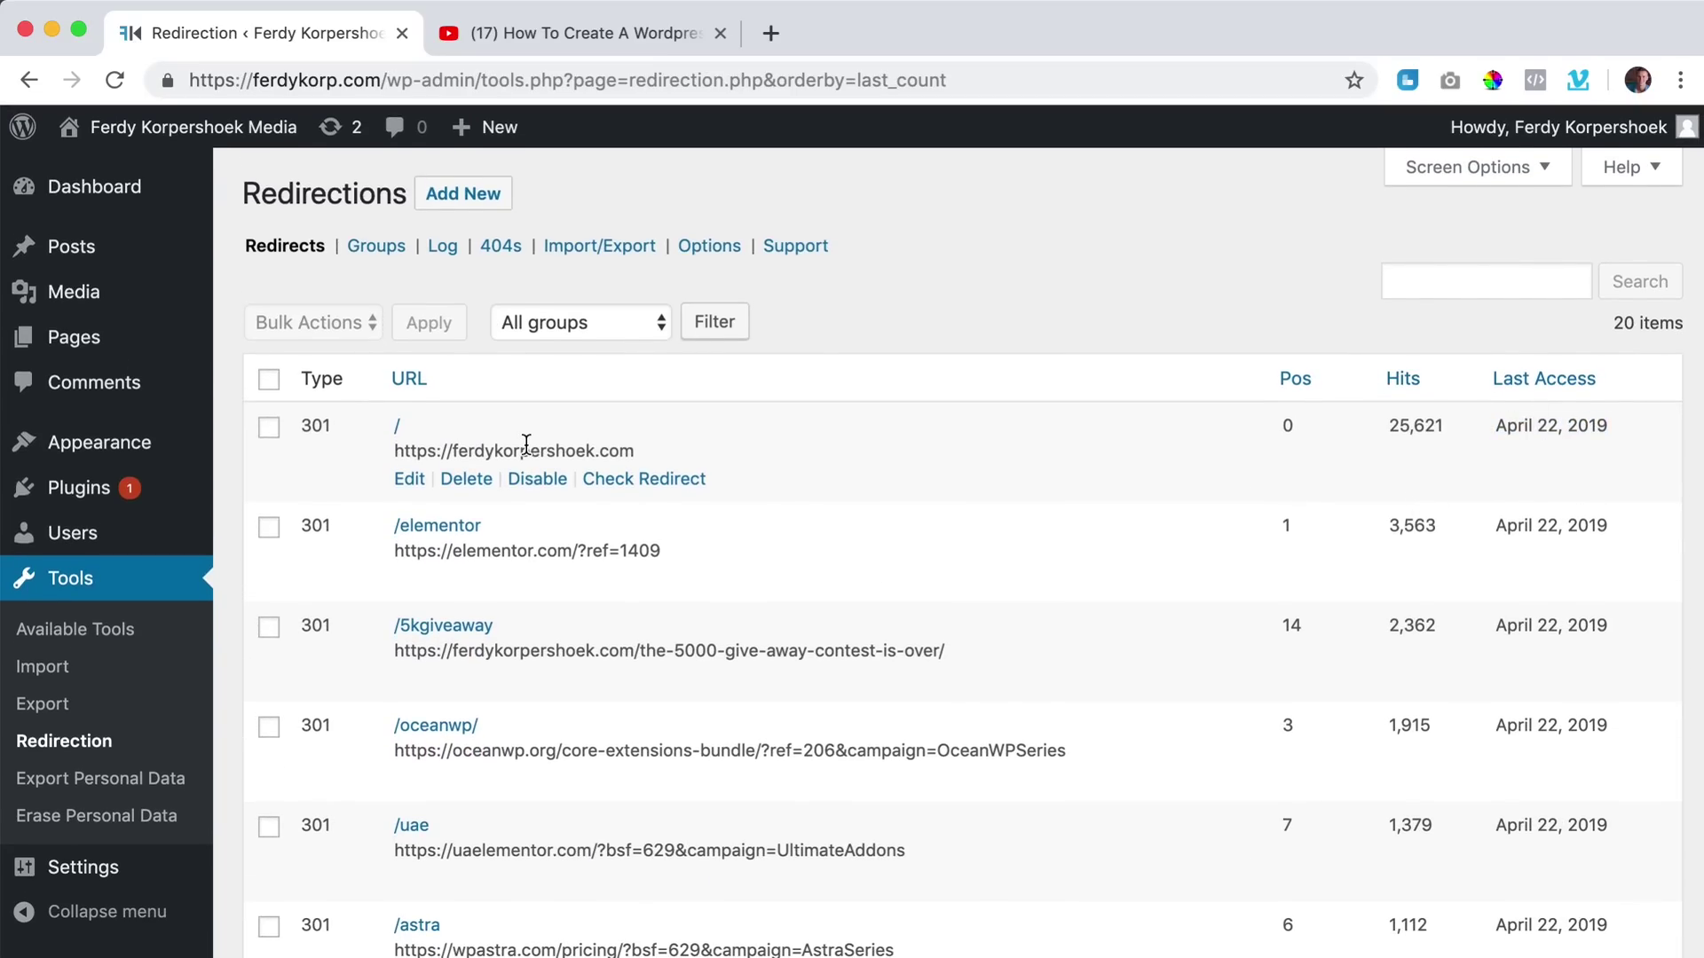
pyautogui.click(440, 85)
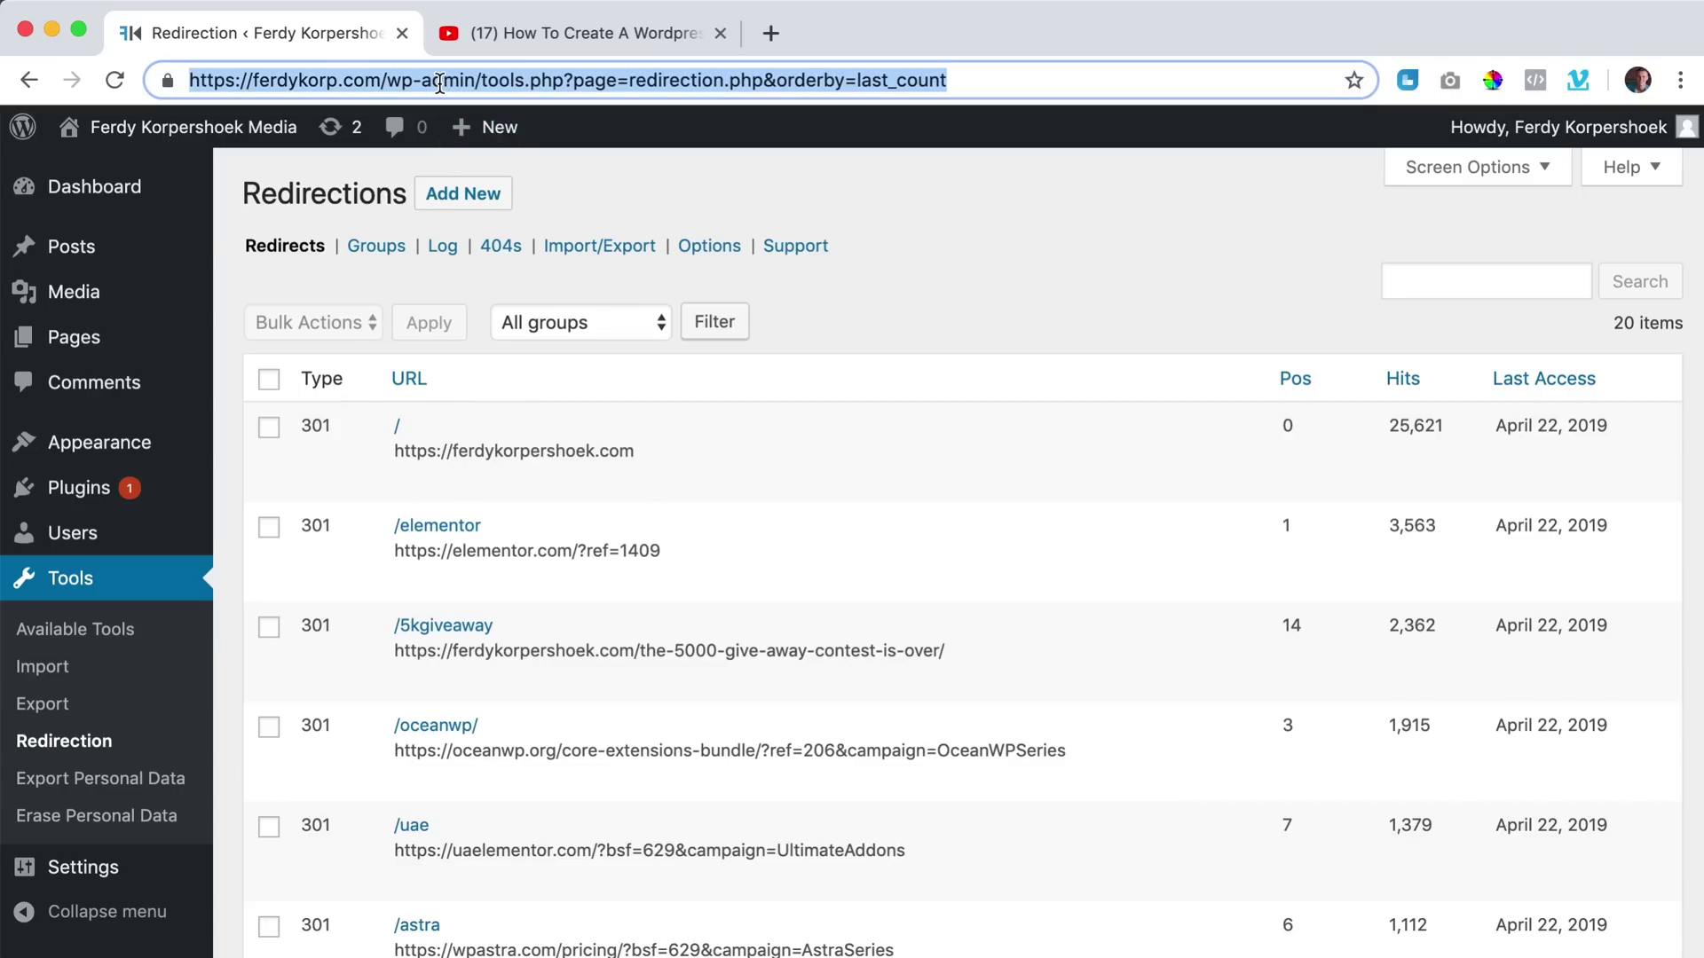
pyautogui.write('ferdykorp.com/')
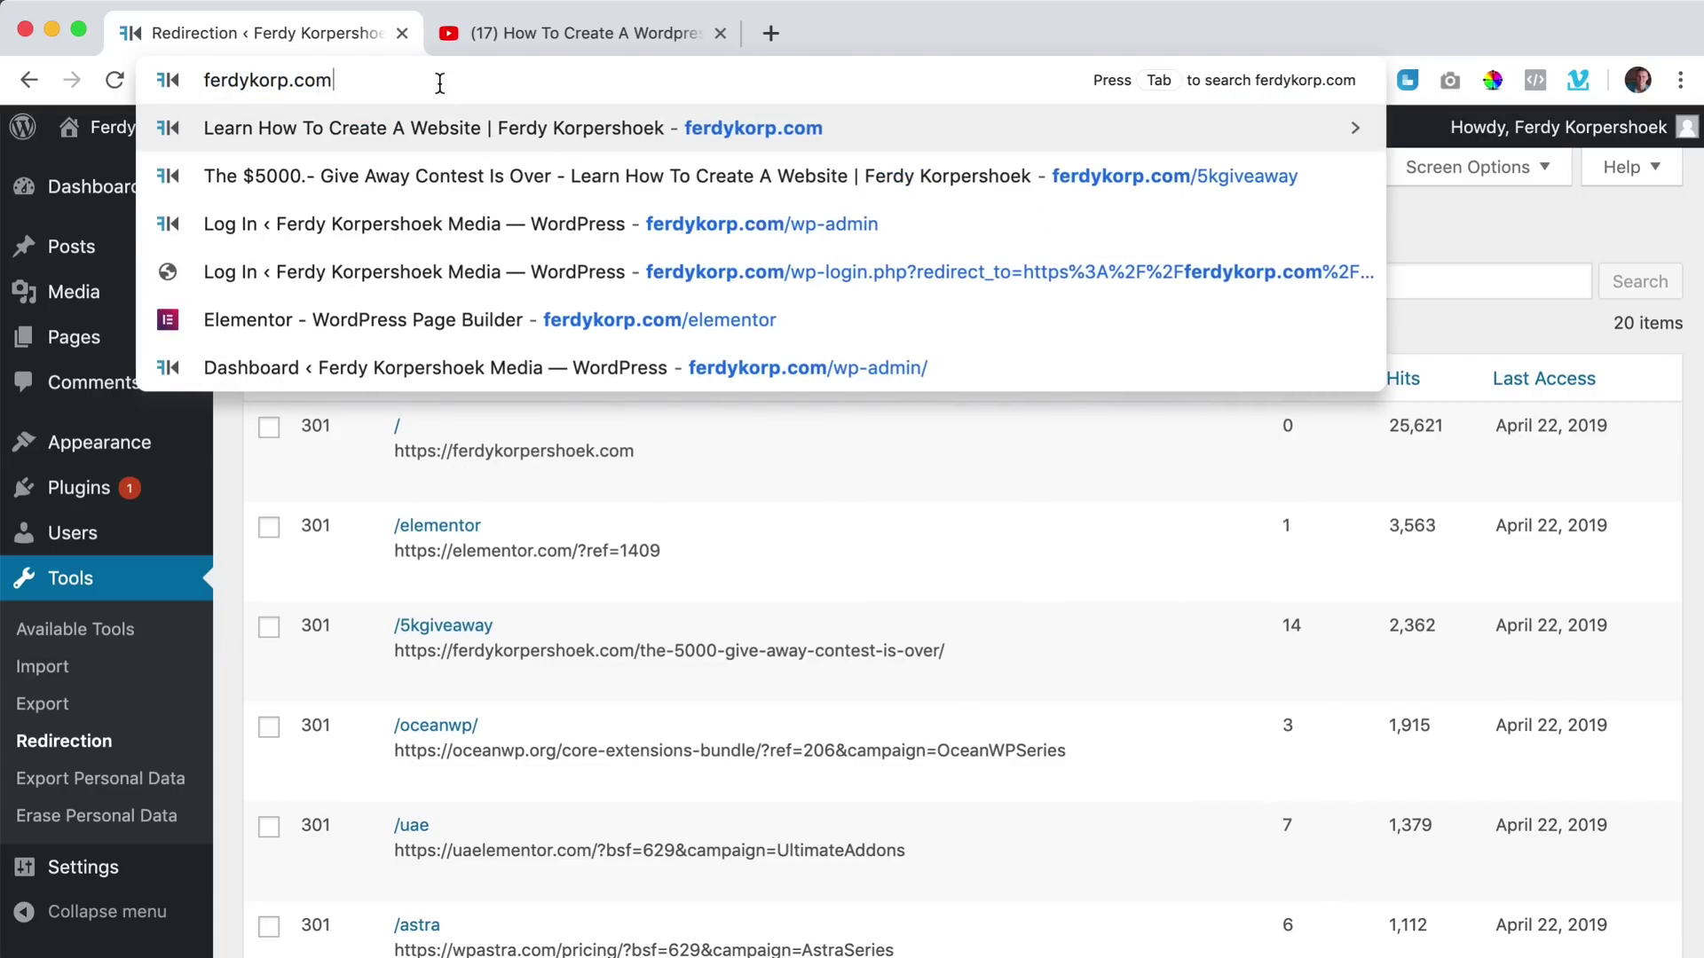
pyautogui.press('Return')
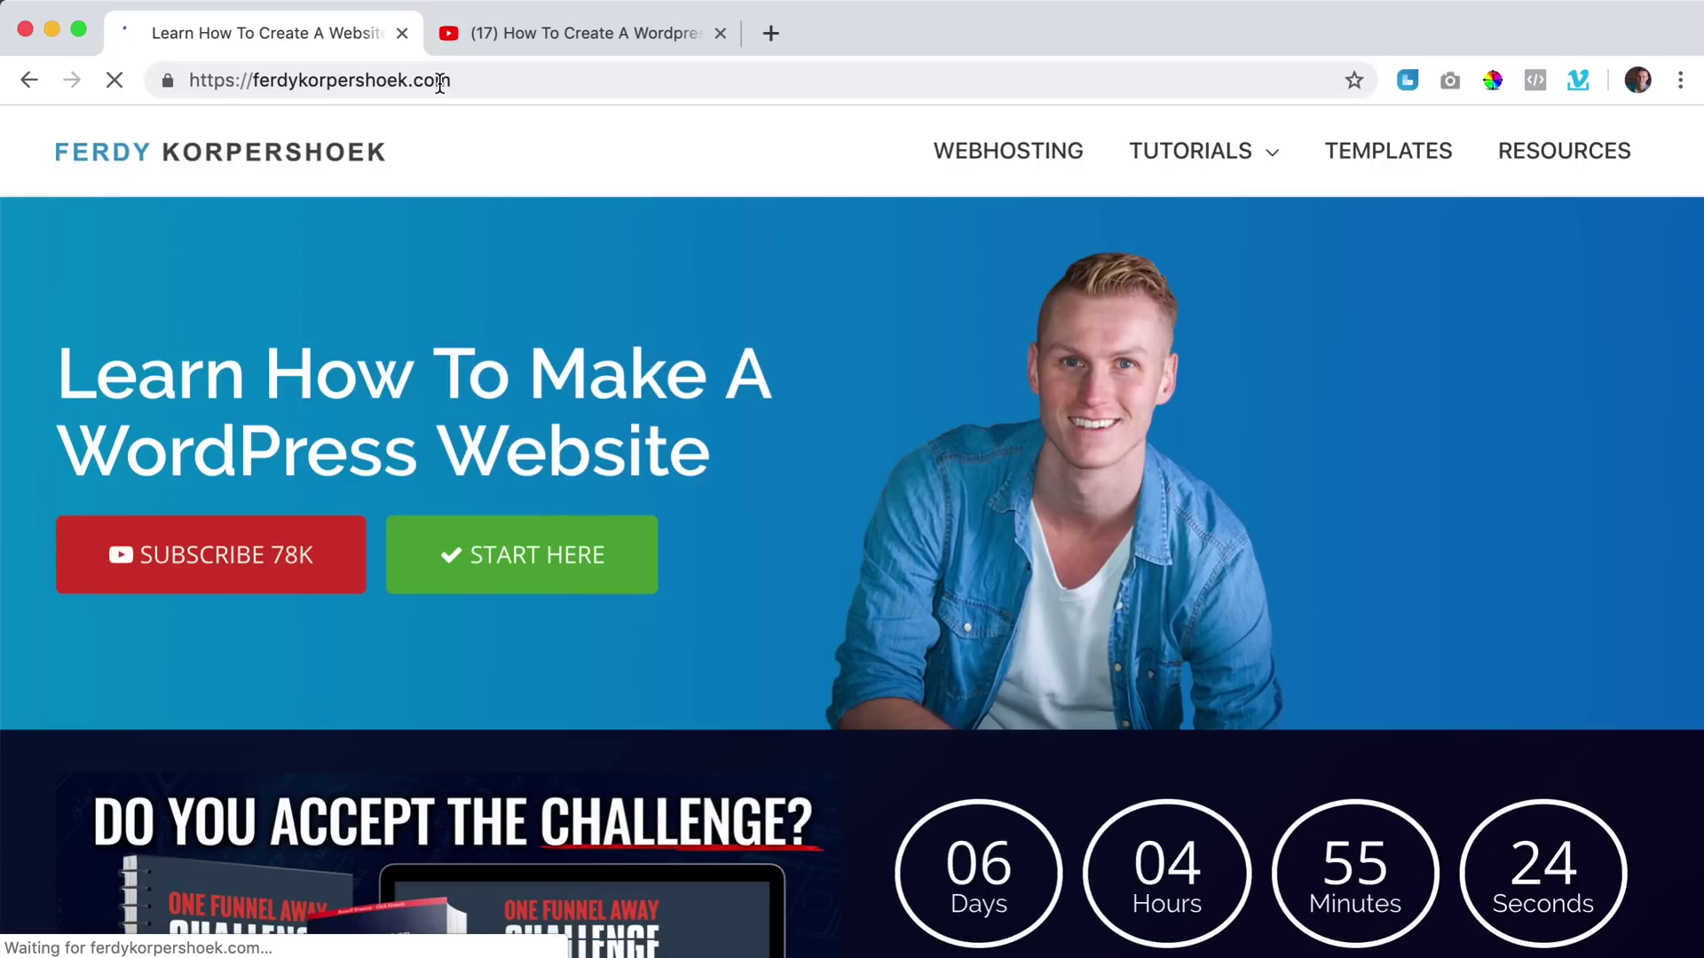